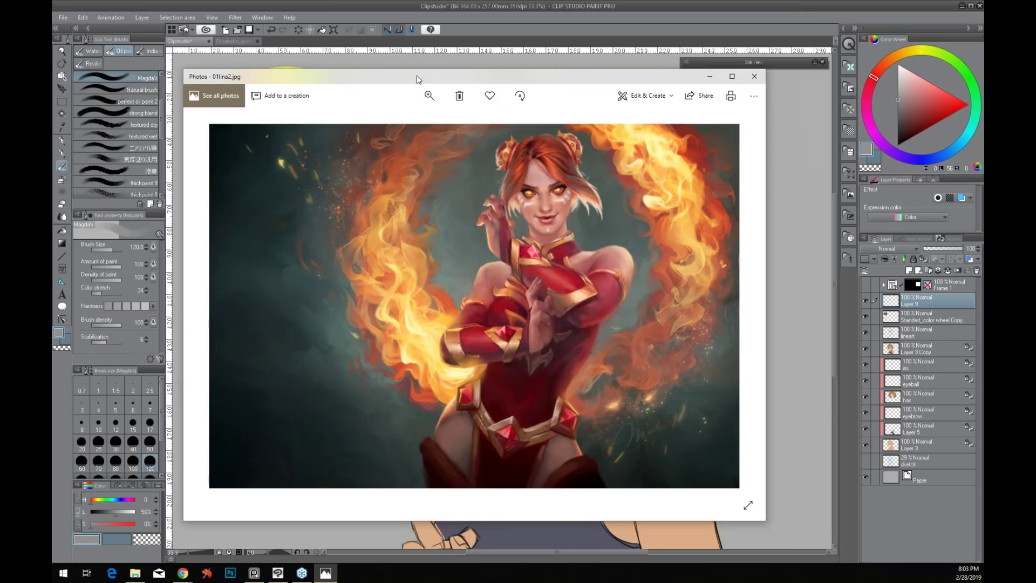
Show the finished paintings as a slideshow in the photo viewer, and minimize it to return to the portrait drawing
left_click(758, 96)
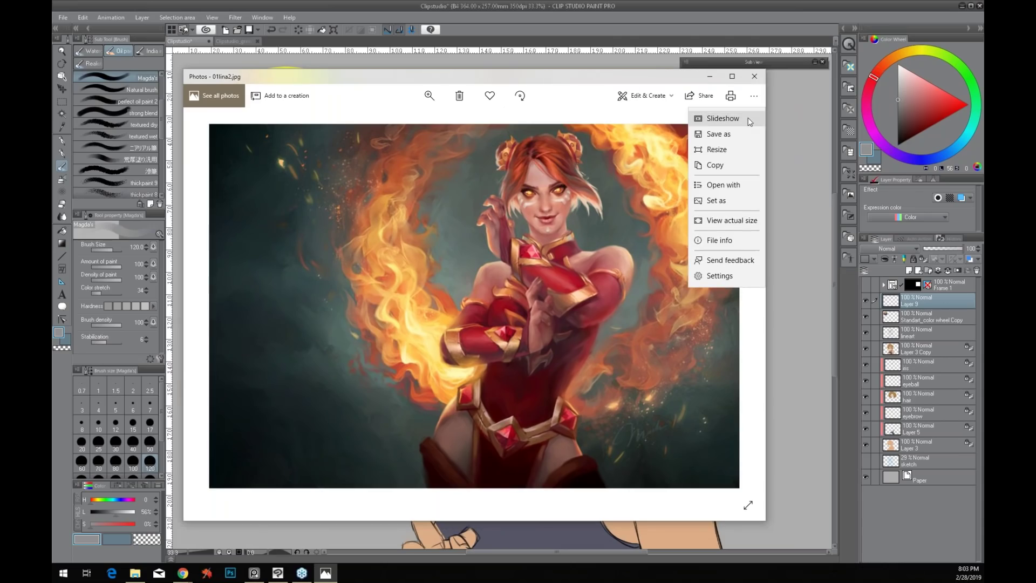
left_click(749, 120)
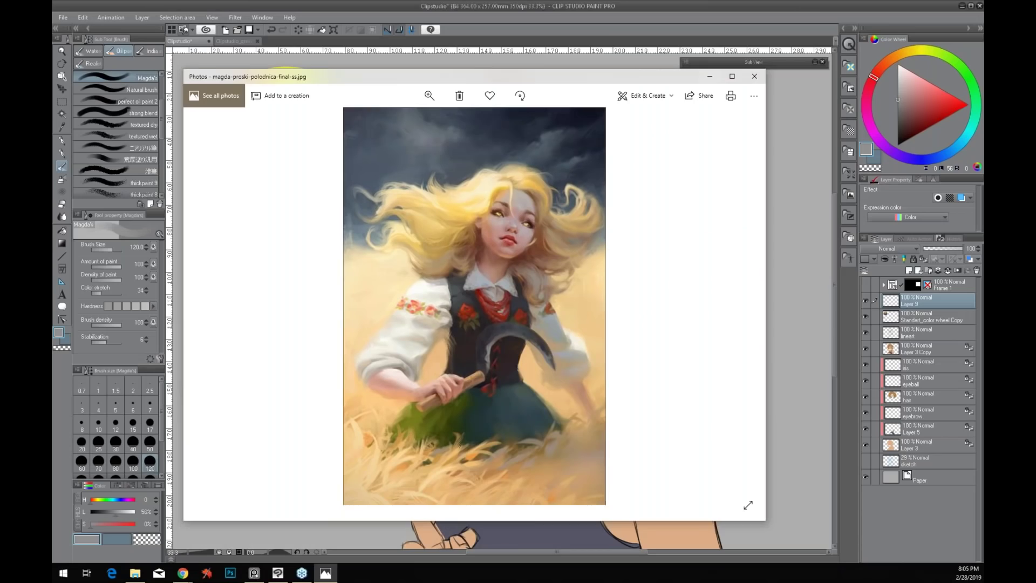
left_click(709, 76)
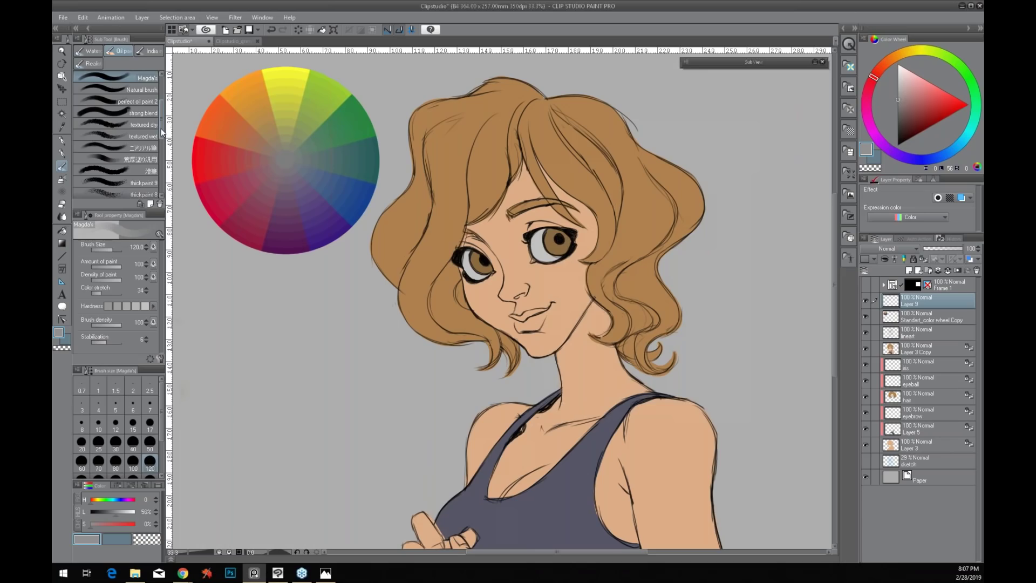
Sample bright yellow from the color wheel and paint a yellow spot with a short tail just below the wheel
scroll(162, 132, "up", 3)
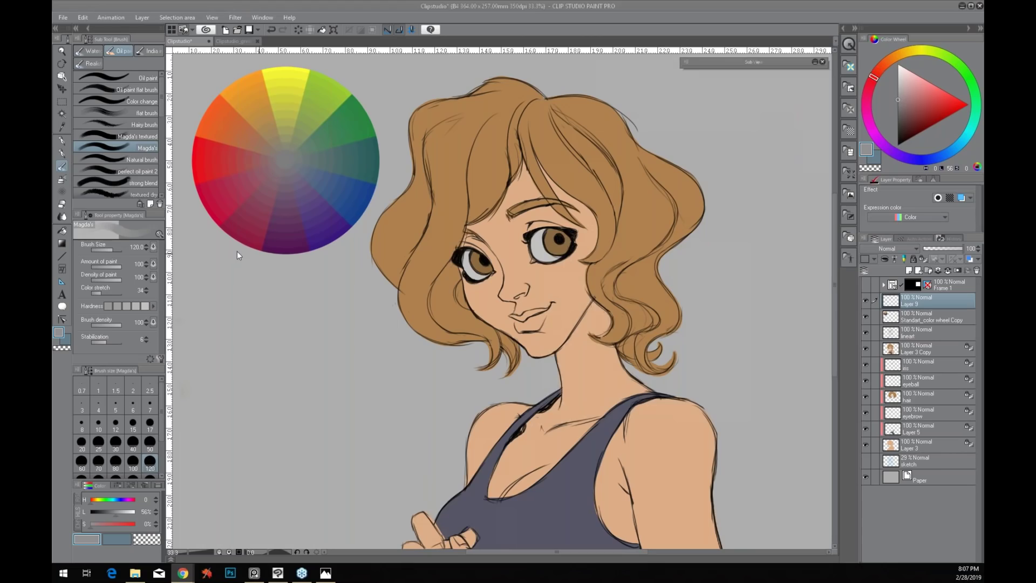
left_click(237, 327)
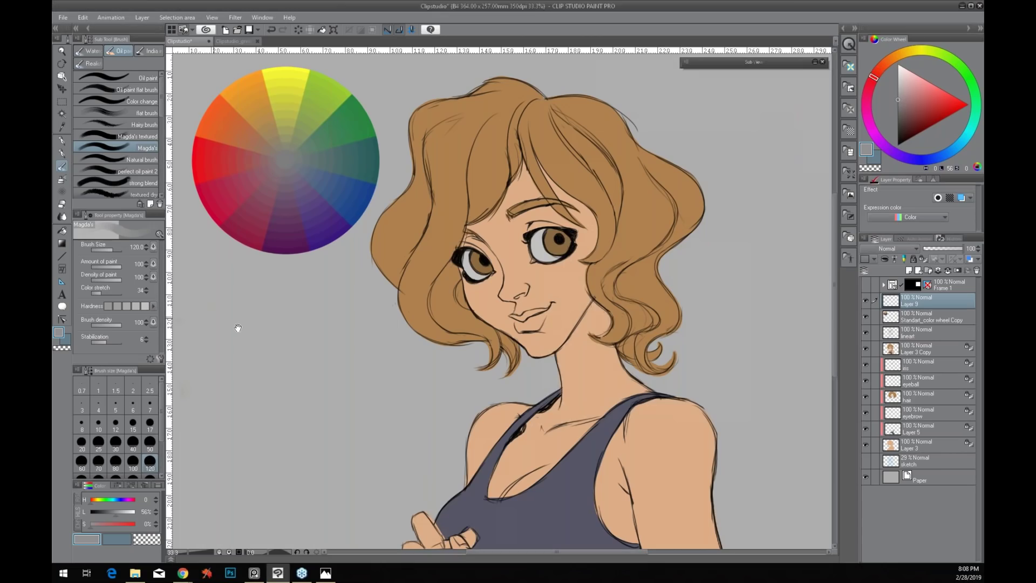
left_click_drag(238, 327, 312, 359)
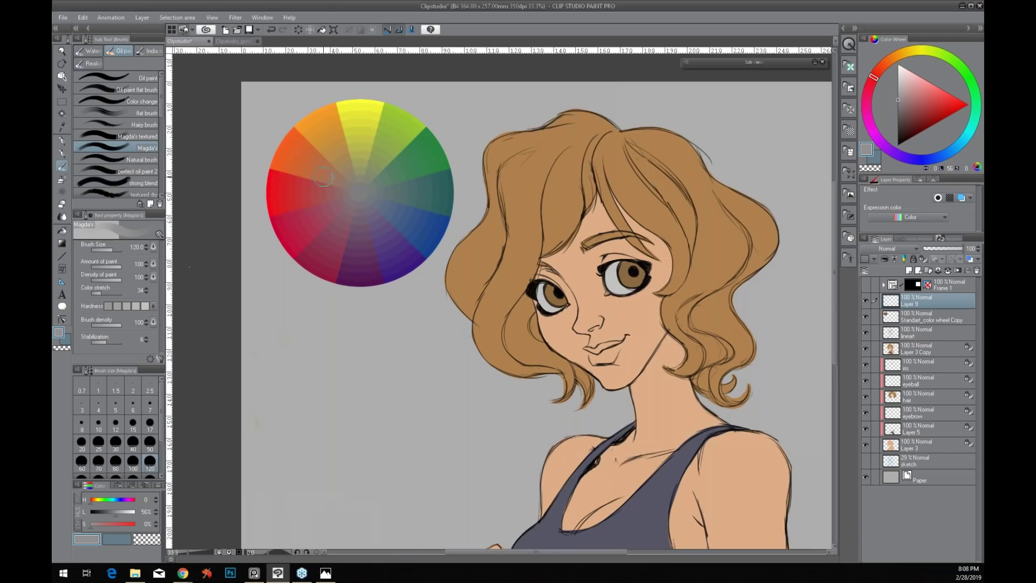
scroll(322, 177, "up", 3)
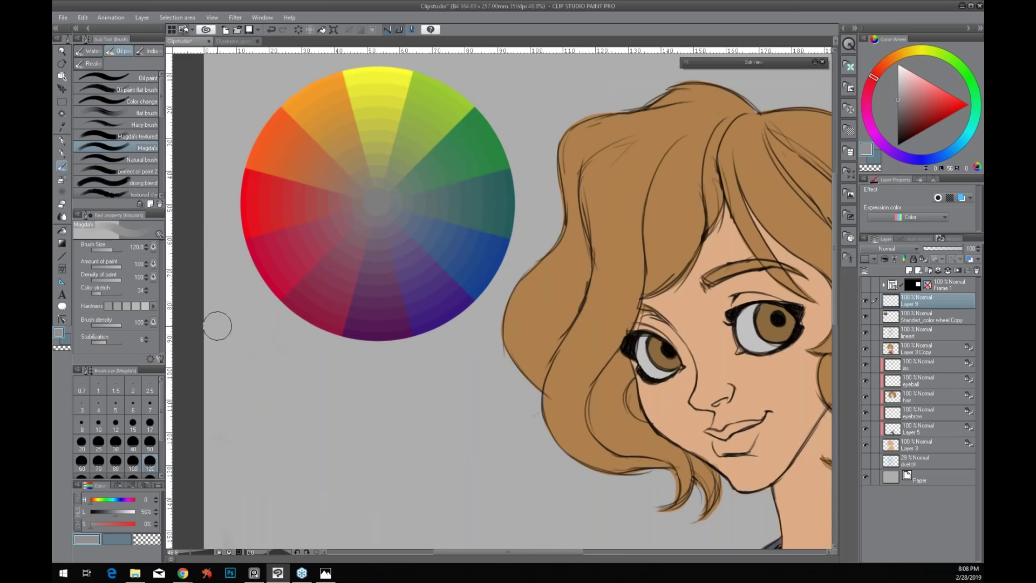
left_click_drag(221, 356, 241, 363)
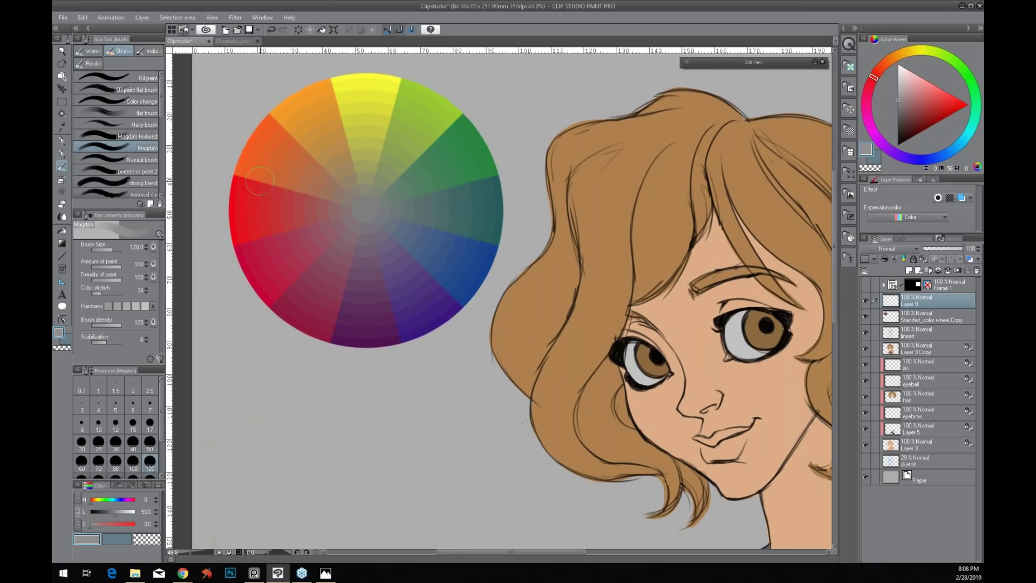
left_click(375, 91, "alt")
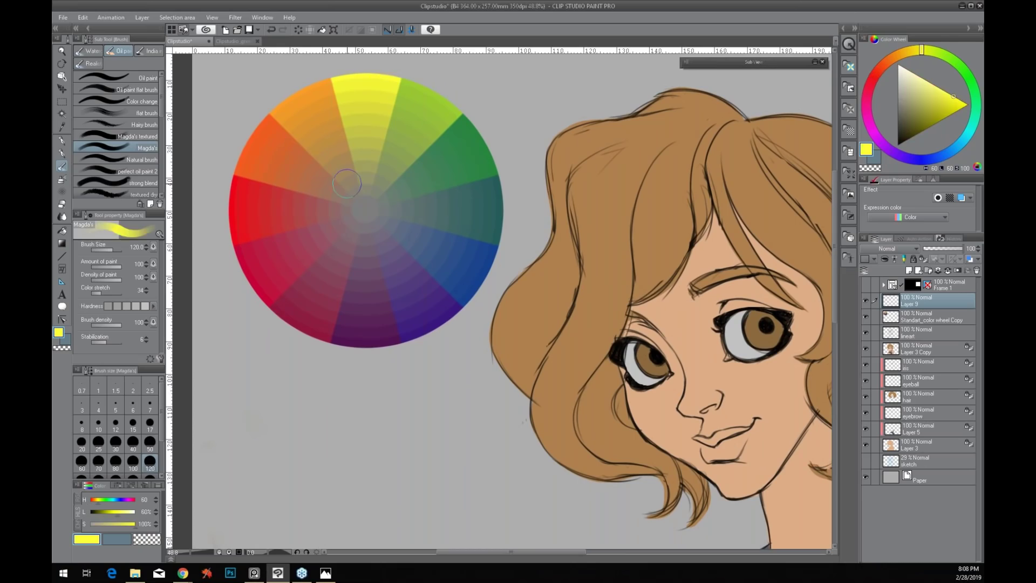
left_click_drag(351, 403, 323, 351)
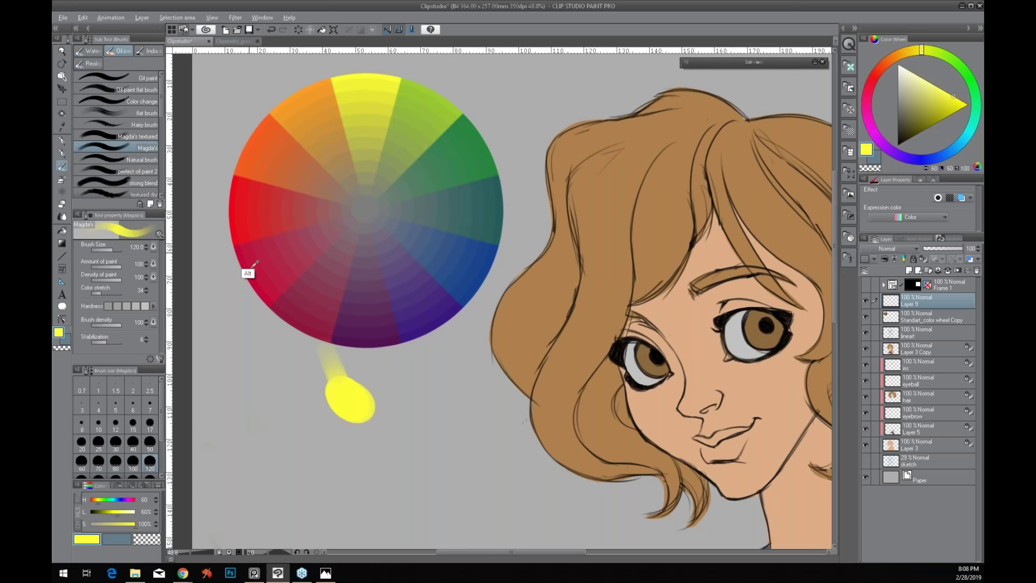
Paint a crimson spot and a blue spot below the yellow one, using colors sampled from the wheel, to form a triangle of primaries
left_click(255, 262, "alt")
left_click(276, 472)
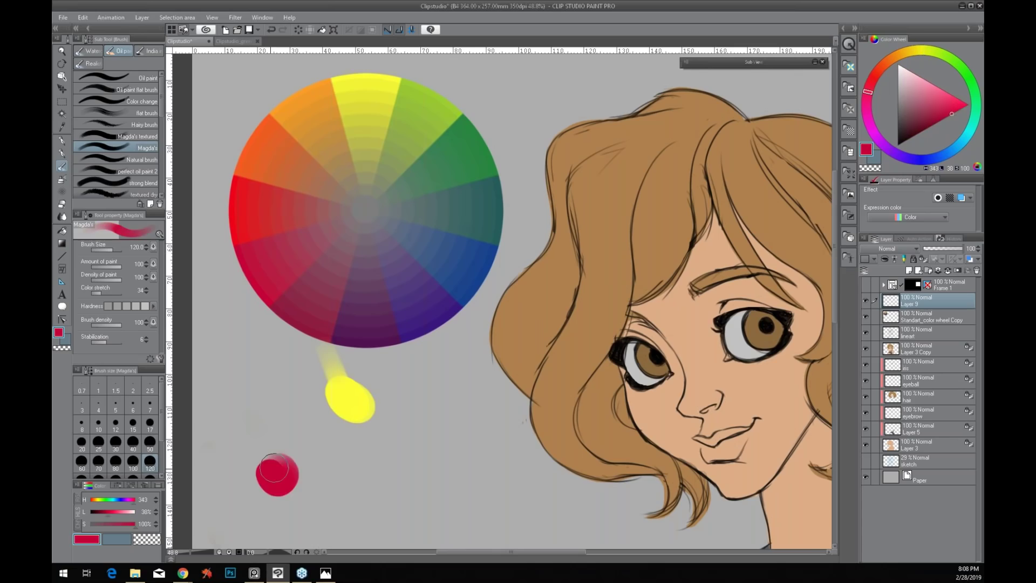
left_click_drag(274, 469, 288, 489)
left_click(453, 285, "alt")
left_click_drag(425, 477, 454, 460)
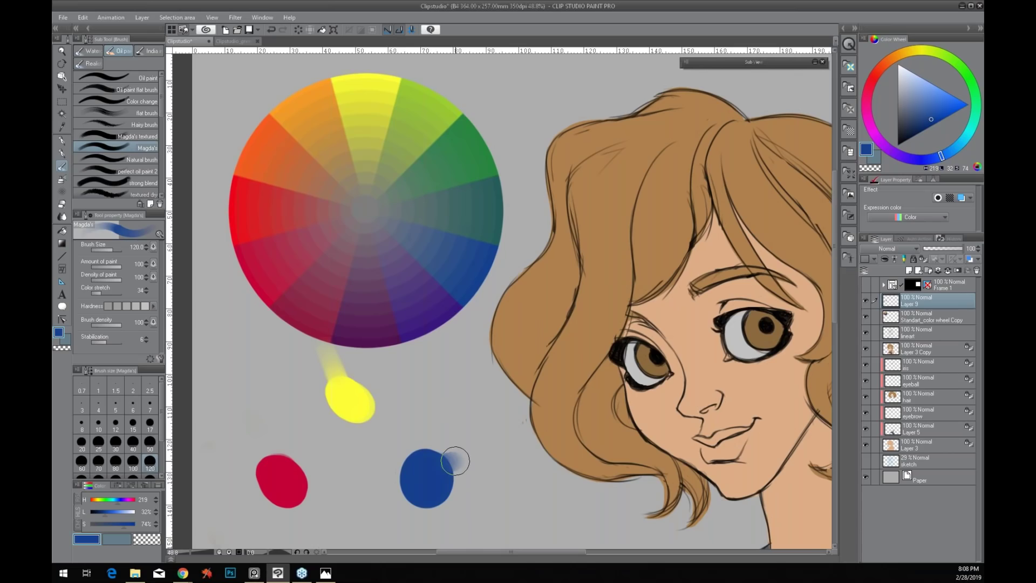
Blend sampled yellow and blue in overlapping spots between those two primaries to mix a muted green
left_click(358, 399)
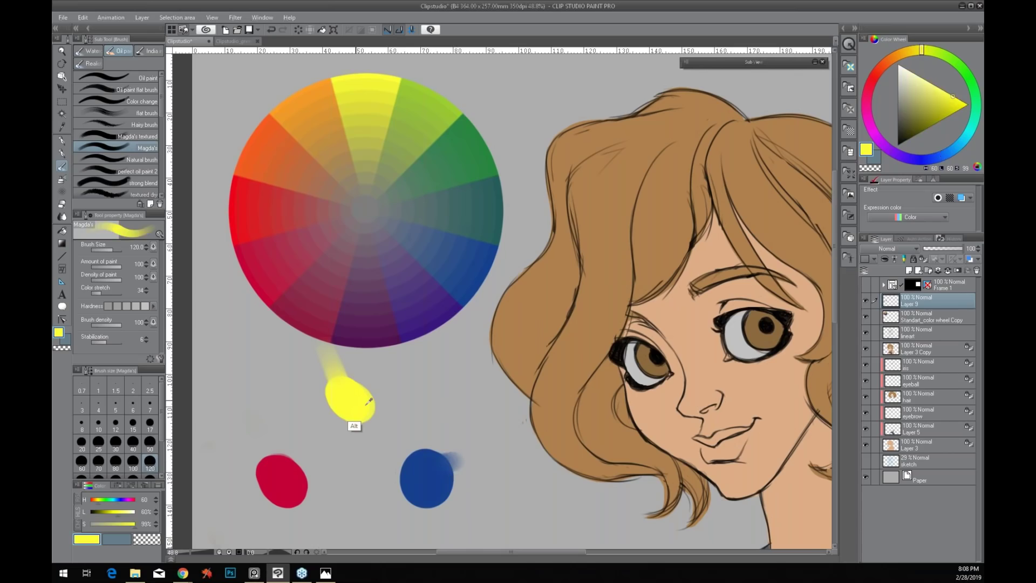
left_click(427, 458, "alt")
mouse_move(394, 404)
left_mouse_down()
mouse_move(425, 431)
mouse_move(410, 413)
left_mouse_up()
left_click(410, 412, "alt")
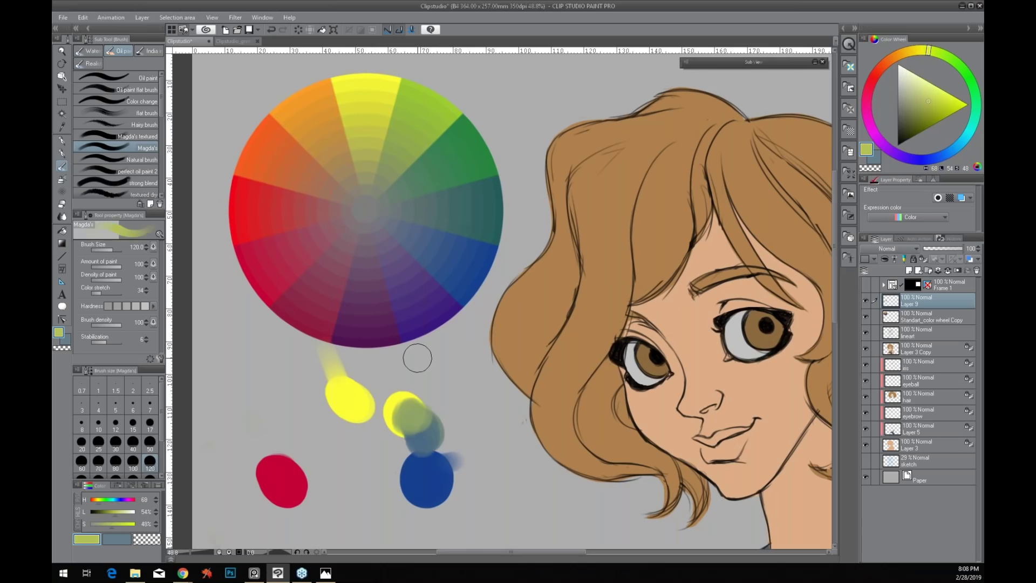
Blend sampled crimson and yellow in overlapping spots between those two primaries to mix an orange
left_click(287, 464, "alt")
left_click_drag(287, 427, 279, 429)
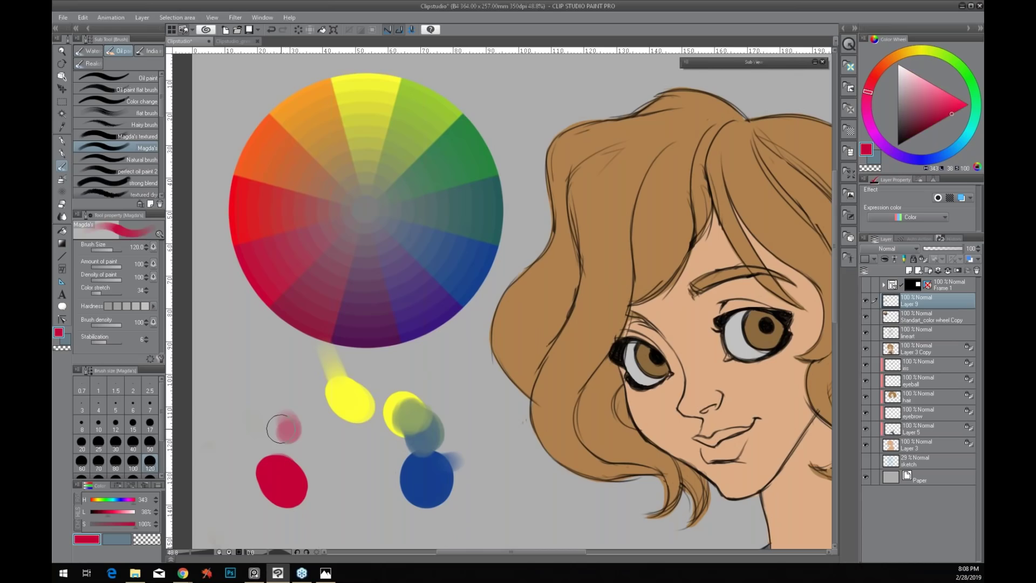
left_click_drag(278, 429, 286, 431)
left_click(350, 399, "alt")
left_click_drag(299, 407, 308, 424)
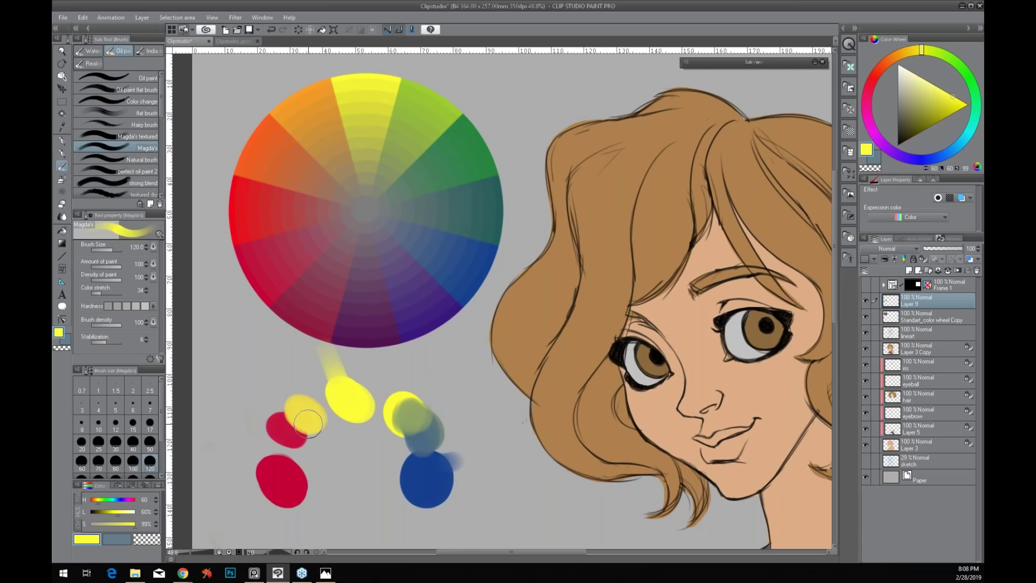
left_click_drag(308, 423, 302, 416)
Blend sampled crimson and blue in overlapping spots below those two primaries to mix a purple
left_click(281, 480, "alt")
left_click_drag(347, 523, 338, 518)
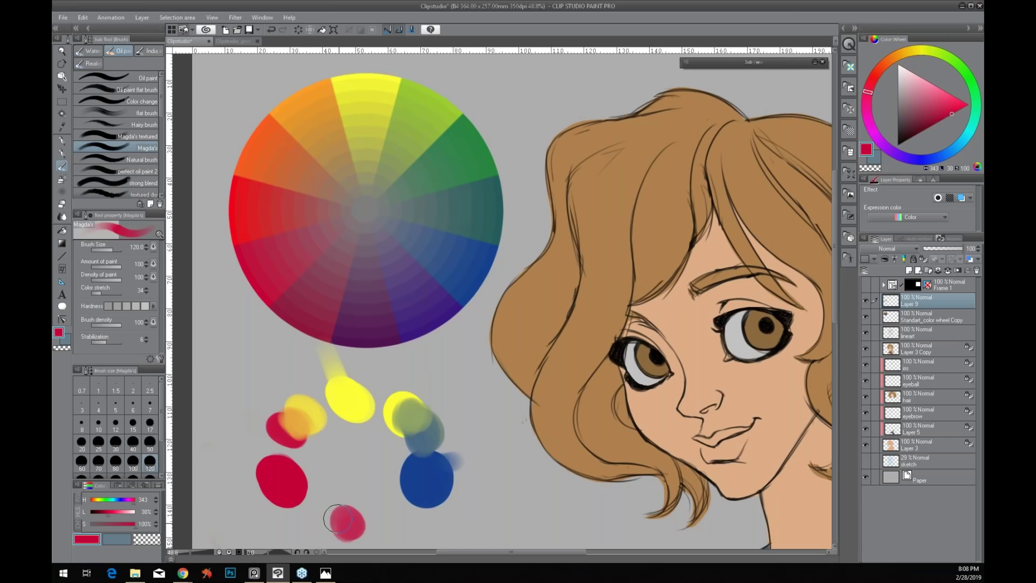
left_click(426, 479, "alt")
left_click_drag(377, 517, 365, 531)
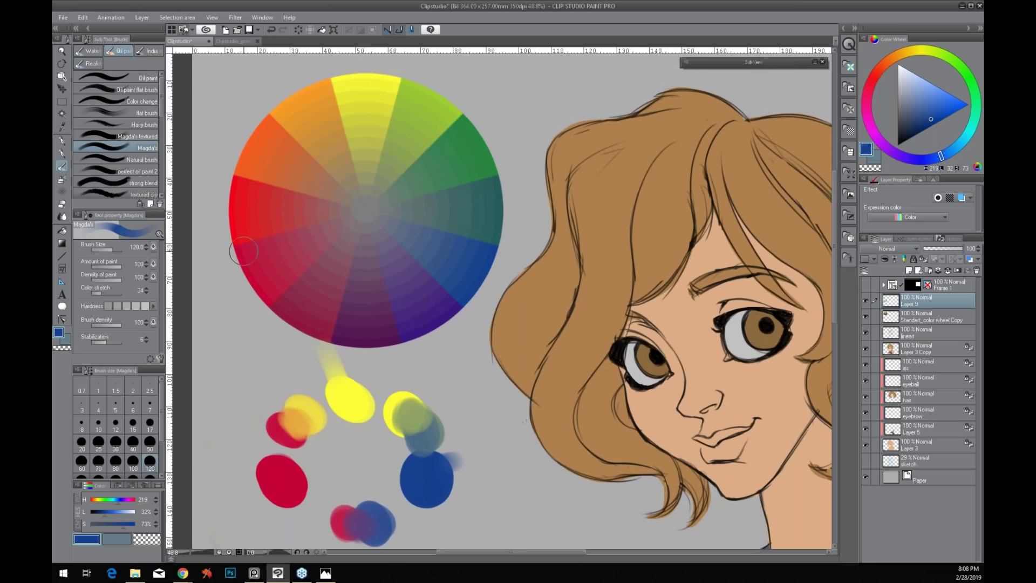
Sample the light orange from the yellow and crimson mix and paint a faint stroke of it below the primaries
key("space")
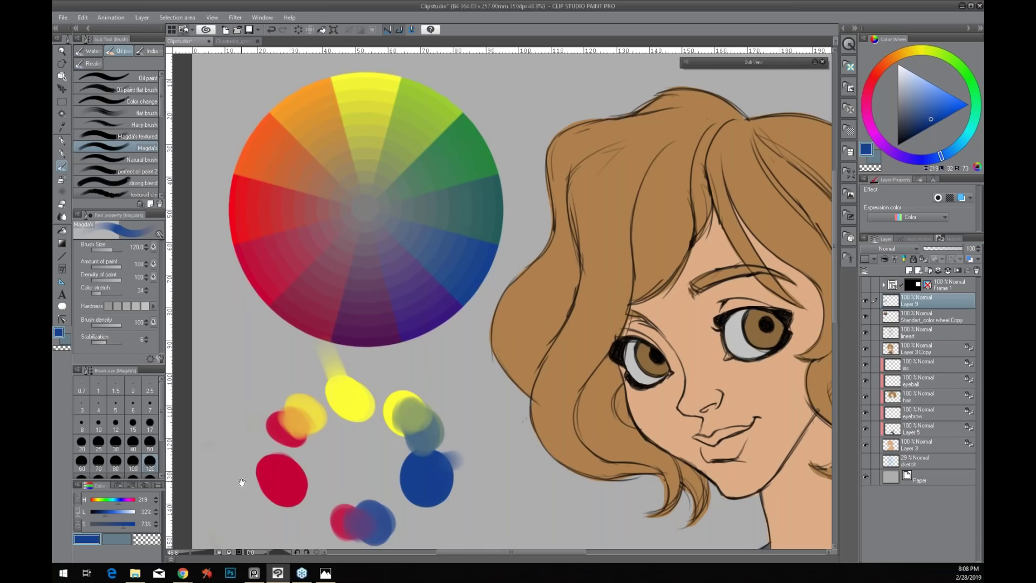
left_click_drag(242, 481, 244, 470)
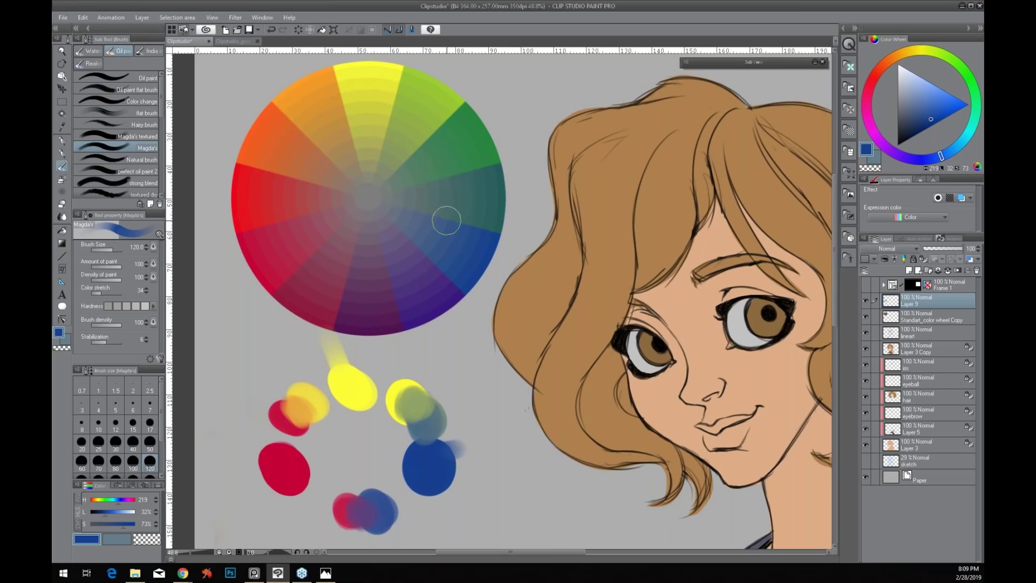
left_click_drag(266, 348, 266, 218)
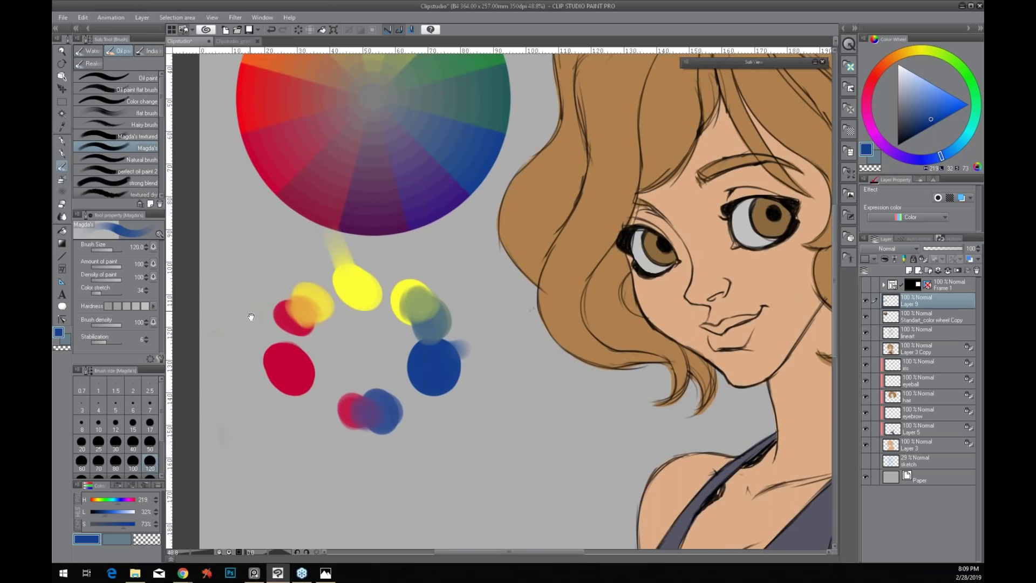
left_click_drag(250, 317, 234, 285)
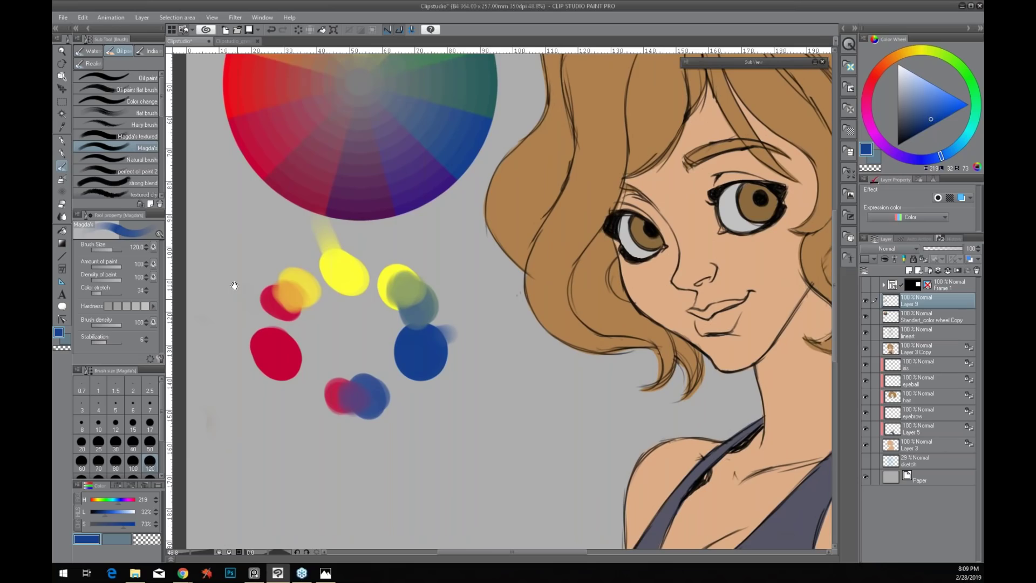
left_click(288, 283, "alt")
mouse_move(267, 403)
left_mouse_down()
mouse_move(279, 419)
mouse_move(273, 539)
left_mouse_up()
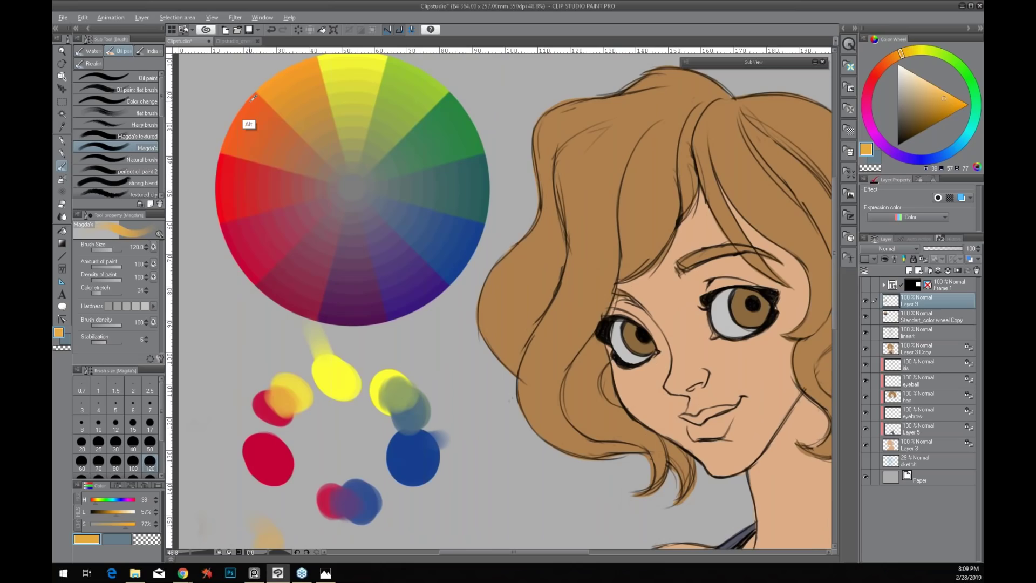
Paint a blue spot beside the primaries and blend the wheel's saturated orange into it to mix the complementary colors
left_click(259, 124, "alt")
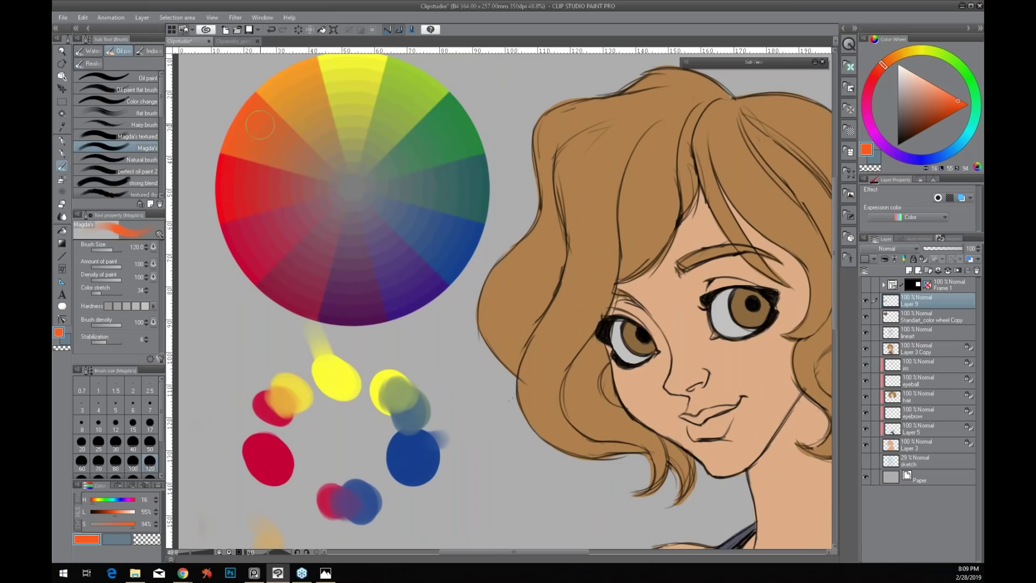
left_click(413, 455, "alt")
left_click_drag(483, 418, 497, 442)
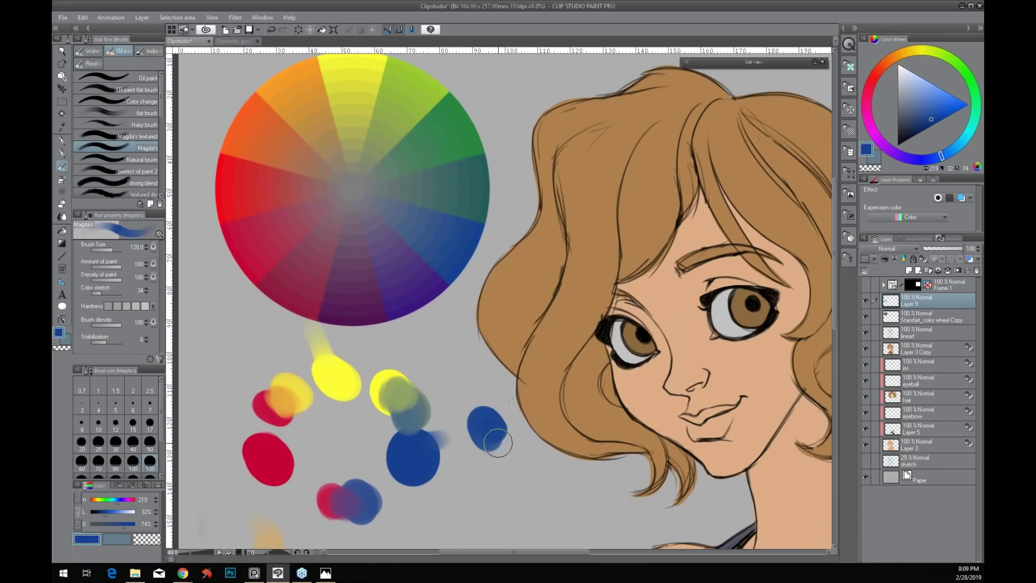
left_click_drag(496, 479, 492, 454)
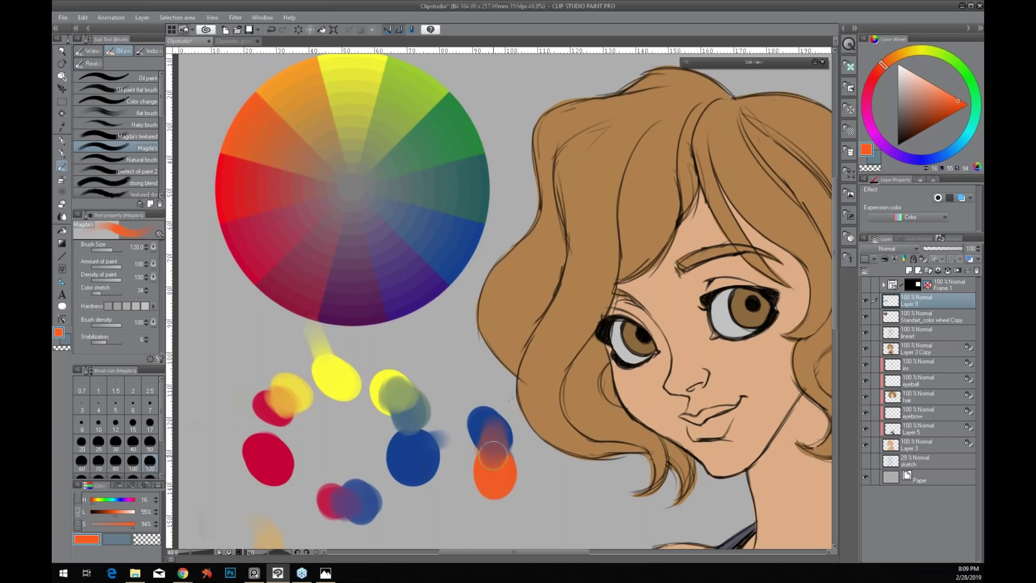
Sample the dull mauve from the blue and orange blend and paint a separate spot of it beside the blend
left_click(484, 432, "alt")
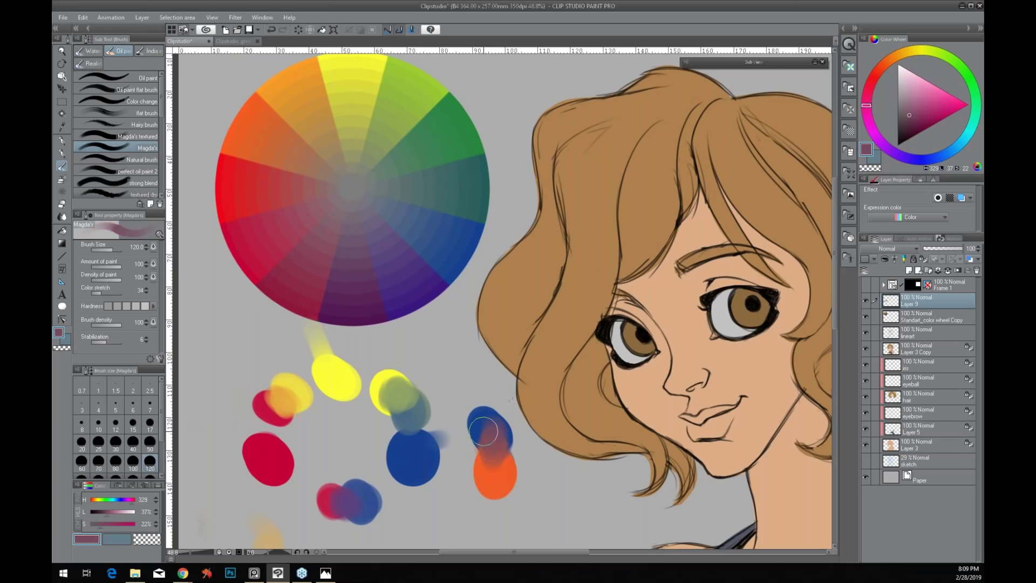
left_click_drag(537, 472, 549, 482)
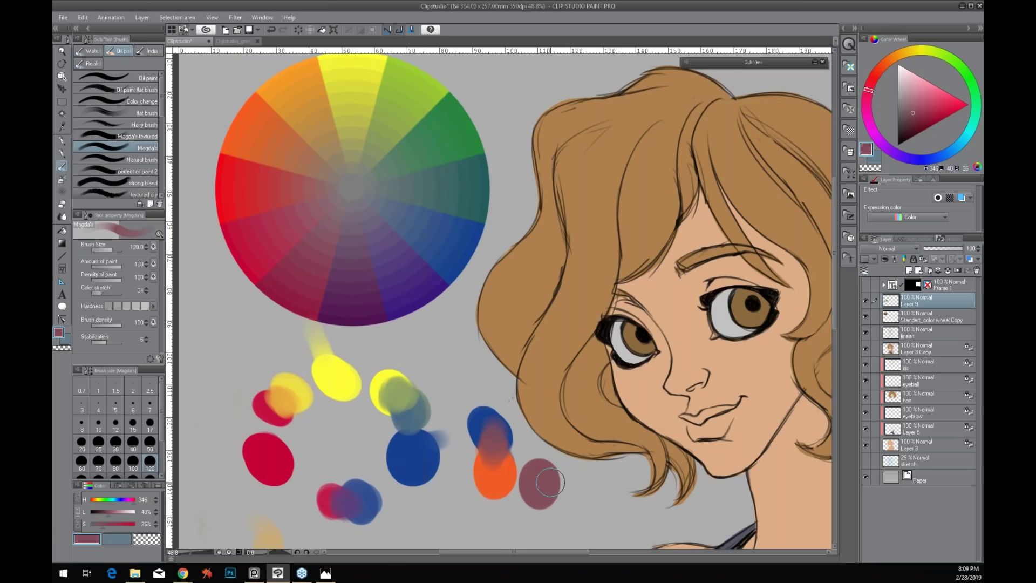
left_click_drag(550, 483, 559, 481)
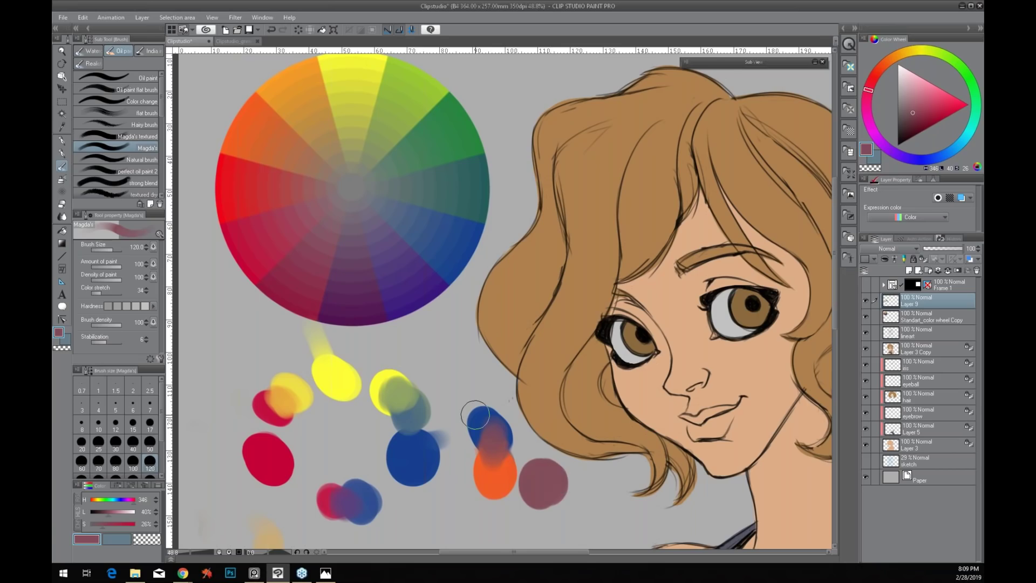
Paint a dark purple spot below the orange one and blend yellow over its edge to mix the complementary colors
key("alt")
left_click(329, 311, "alt")
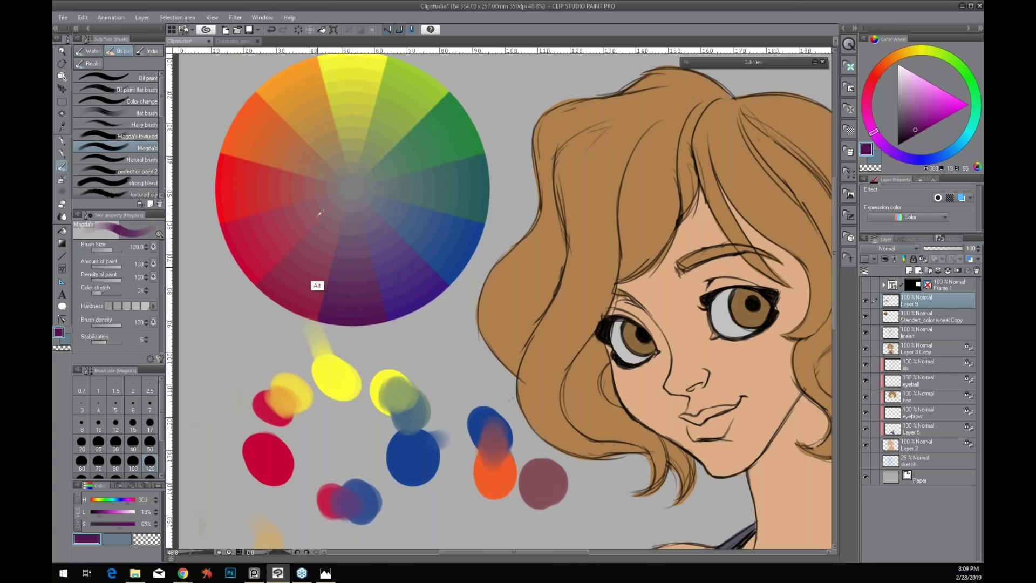
left_click(491, 518)
left_click(338, 378, "alt")
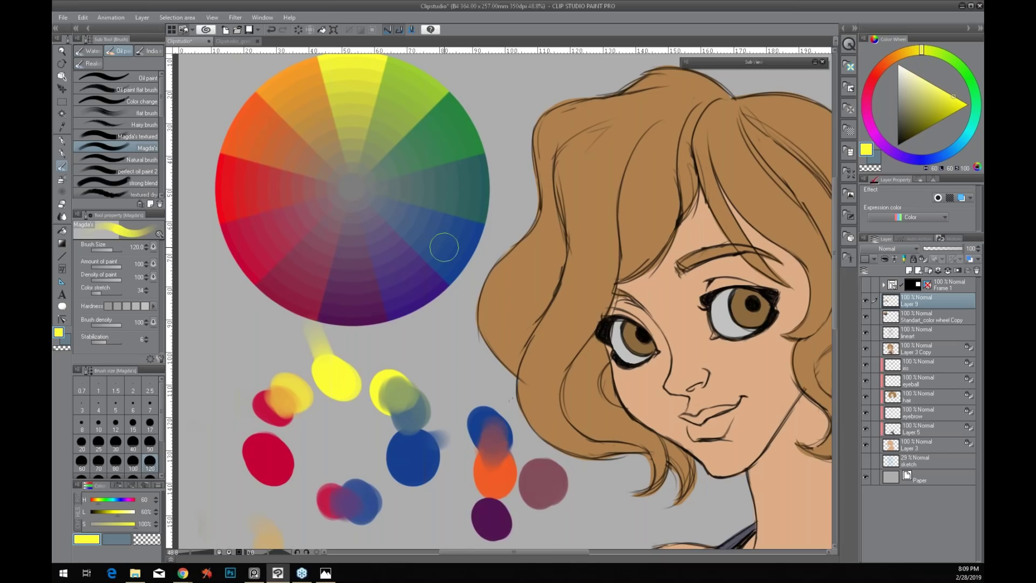
left_click_drag(528, 518, 506, 529)
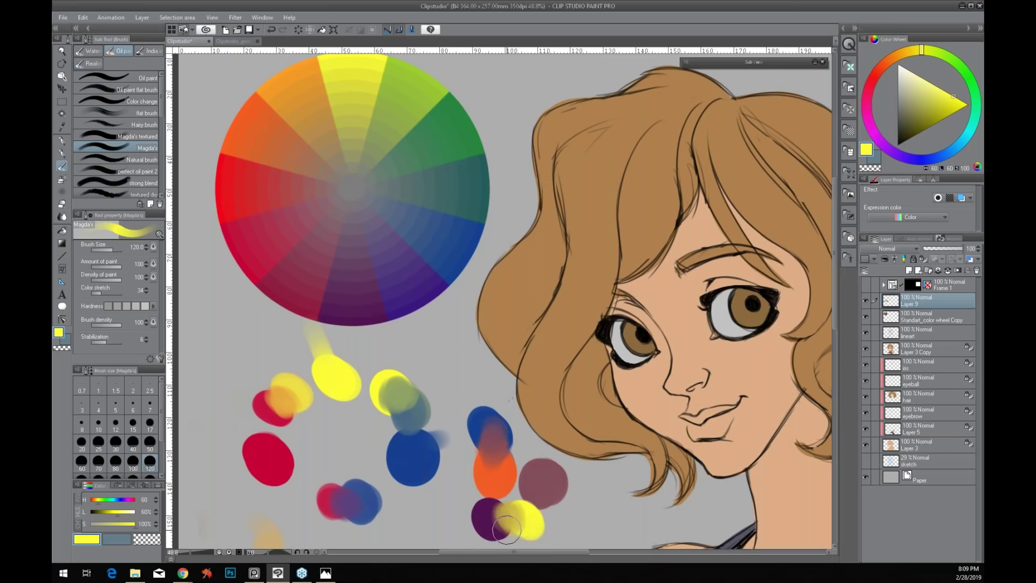
Sample the brown from the purple and yellow blend and paint a brown spot between the complementary mixes
left_click(498, 516, "alt")
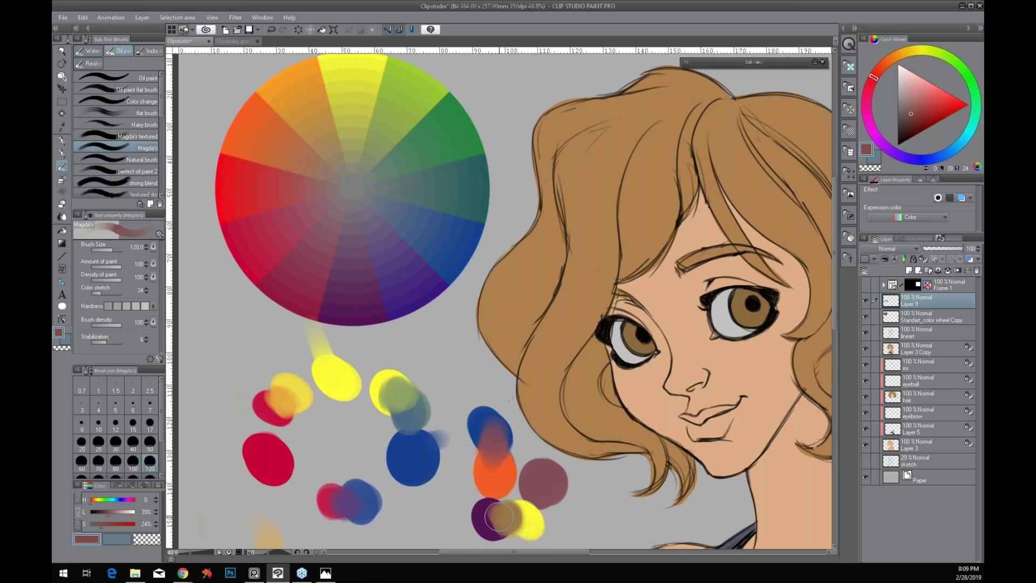
left_click_drag(498, 516, 518, 489)
left_click(518, 490, "alt")
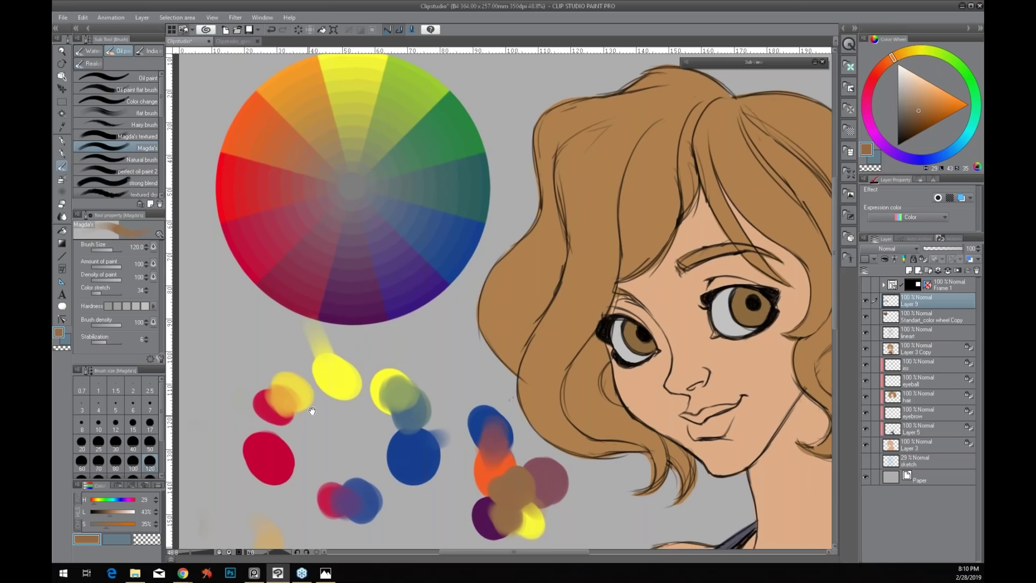
Hide the paint layer that holds the color mixing spots
left_click_drag(312, 411, 319, 370)
left_click(865, 300)
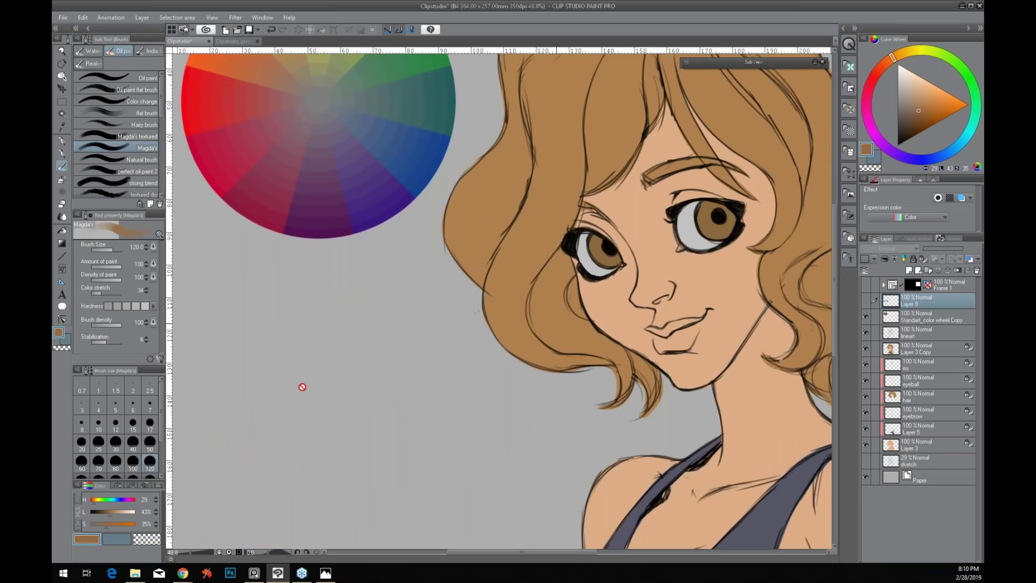
Go to the sphere lighting diagram beside the portrait and expand its Frame 1 folder
scroll(419, 356, "down", 1)
scroll(419, 355, "down", 2)
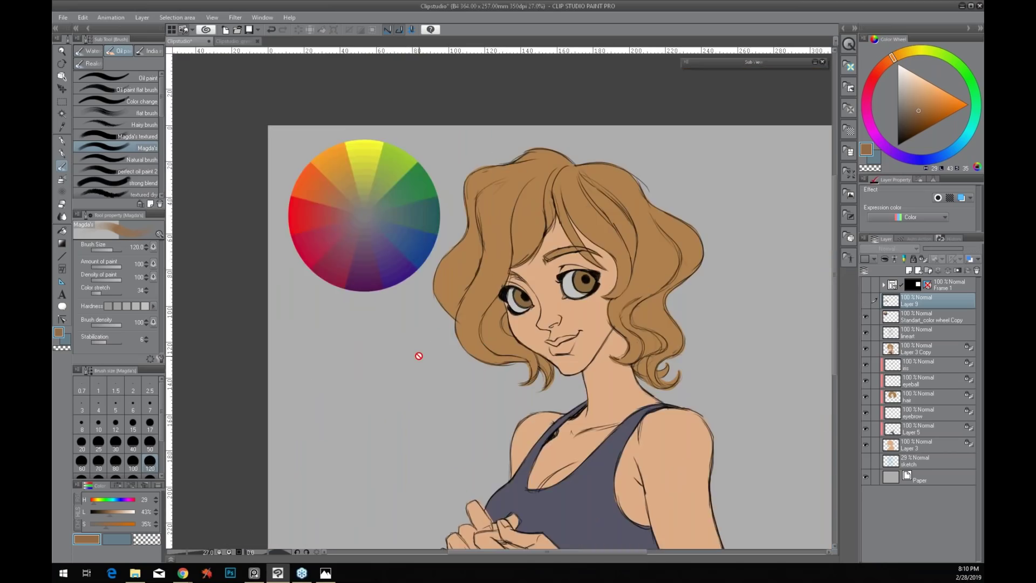
scroll(500, 435, "up", 1)
left_click_drag(500, 435, 301, 387)
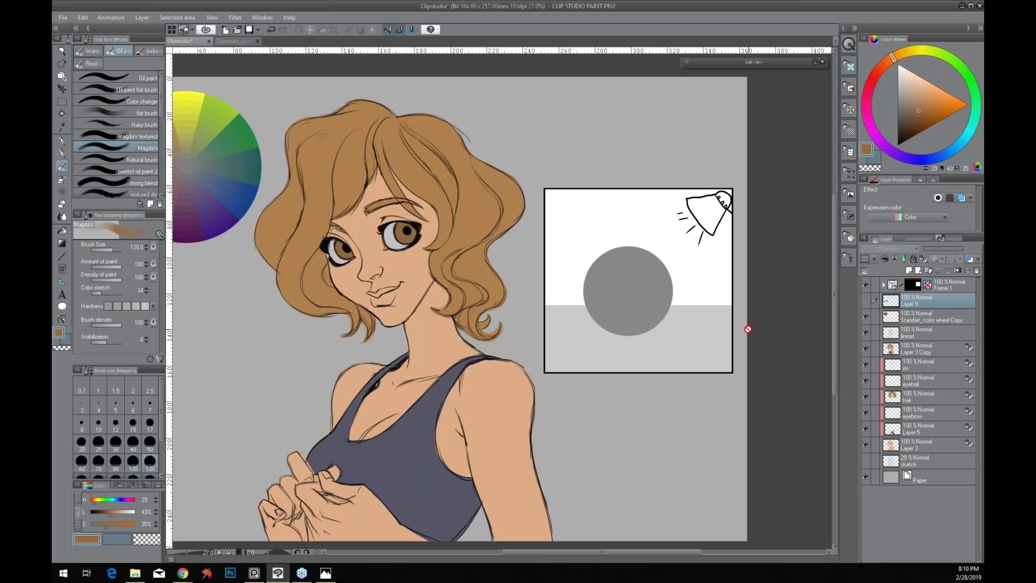
scroll(747, 329, "up", 1)
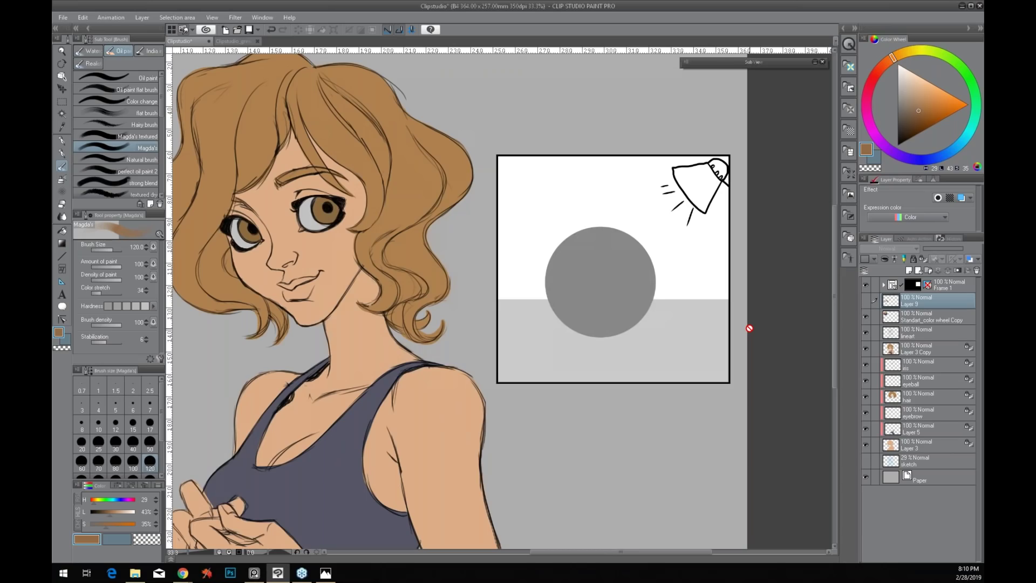
left_click(888, 286)
left_click(883, 285)
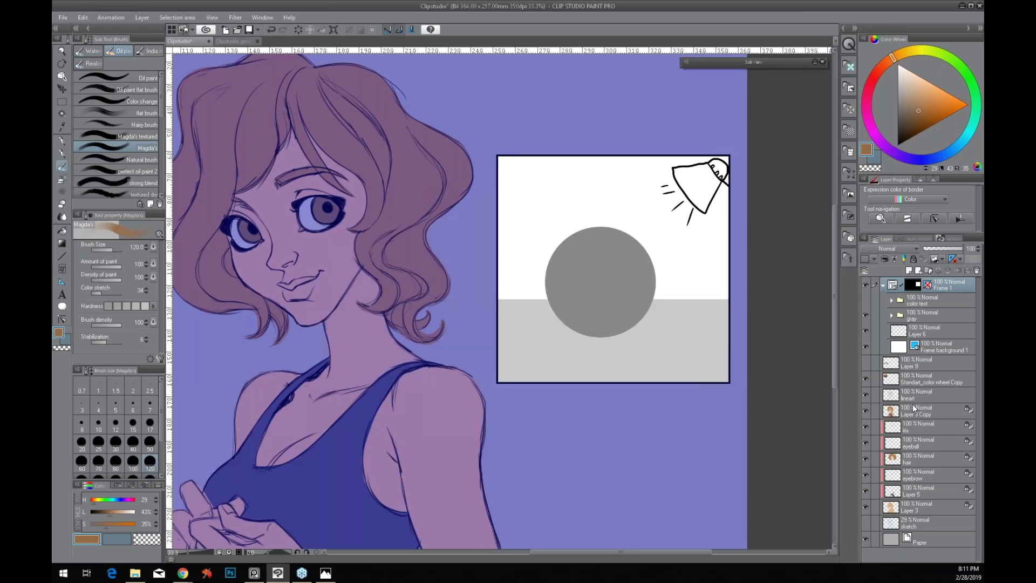
Expand the gray folder and show its light, shadow and reflected layers to shade the grayscale sphere
left_click(891, 315)
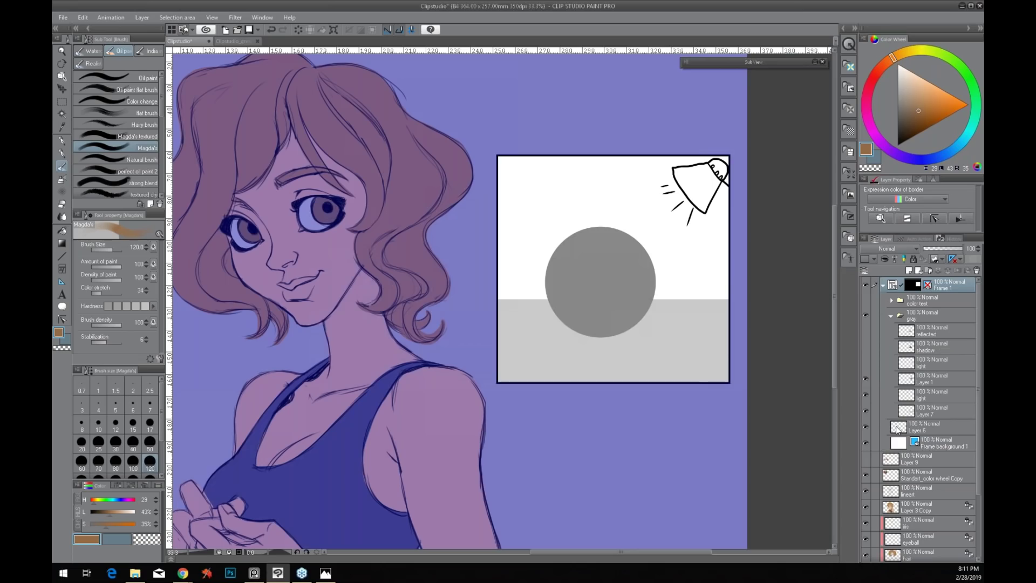
left_click(866, 362)
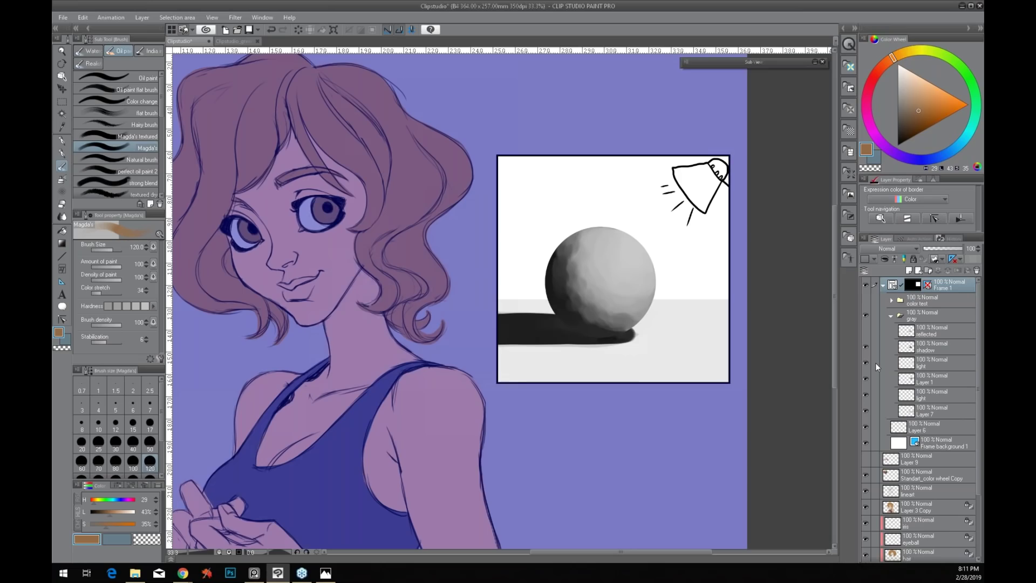
left_click(865, 326)
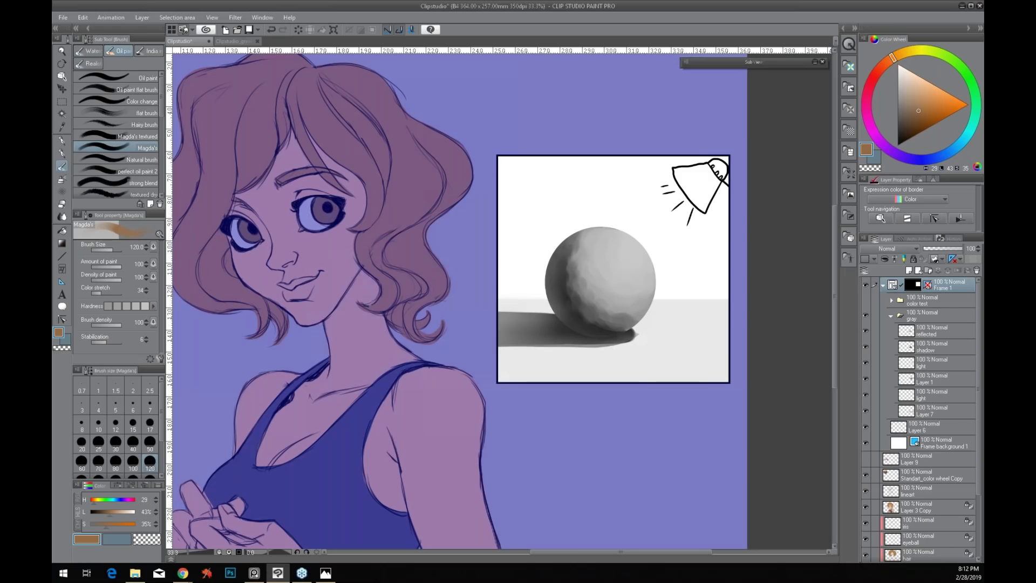
Hide the gray folder, show the color test folder in its place and expand it
left_click(865, 316)
left_click(866, 300)
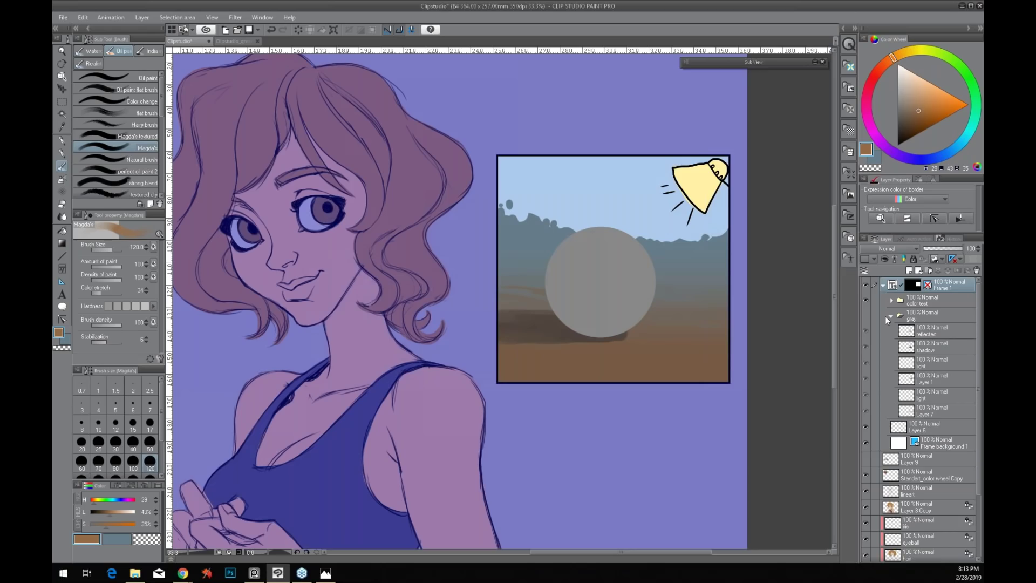
left_click(891, 300)
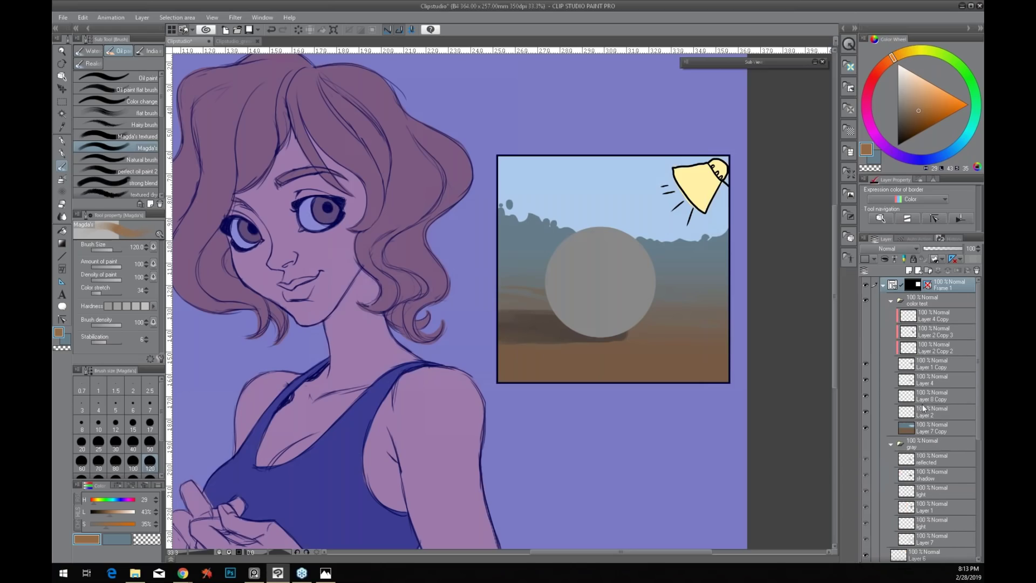
Show Layer 2 Copy 2, Layer 2 Copy 3 and Layer 4 Copy in turn to build up the sphere's colored lighting
left_click(878, 352)
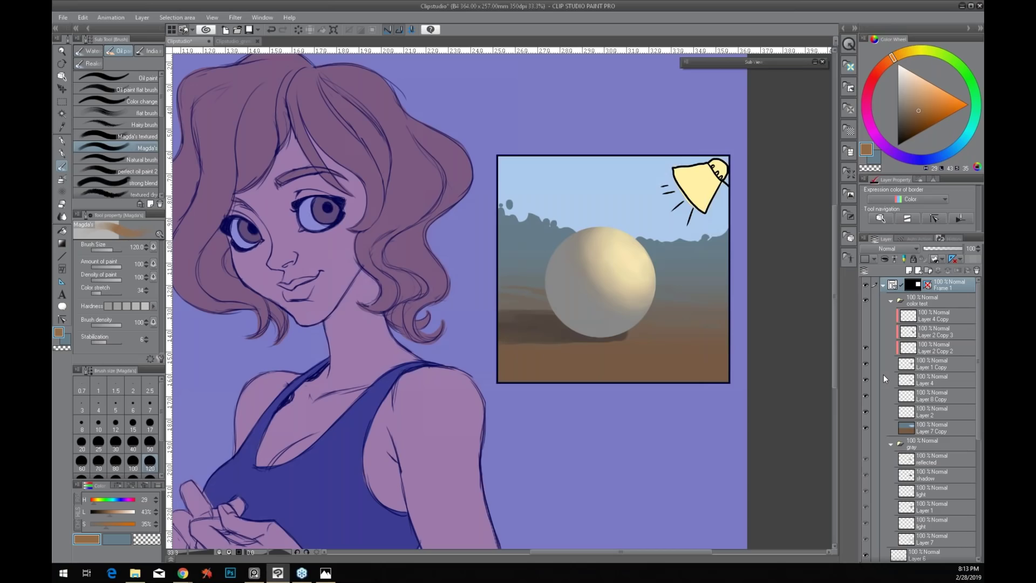
left_click(865, 331)
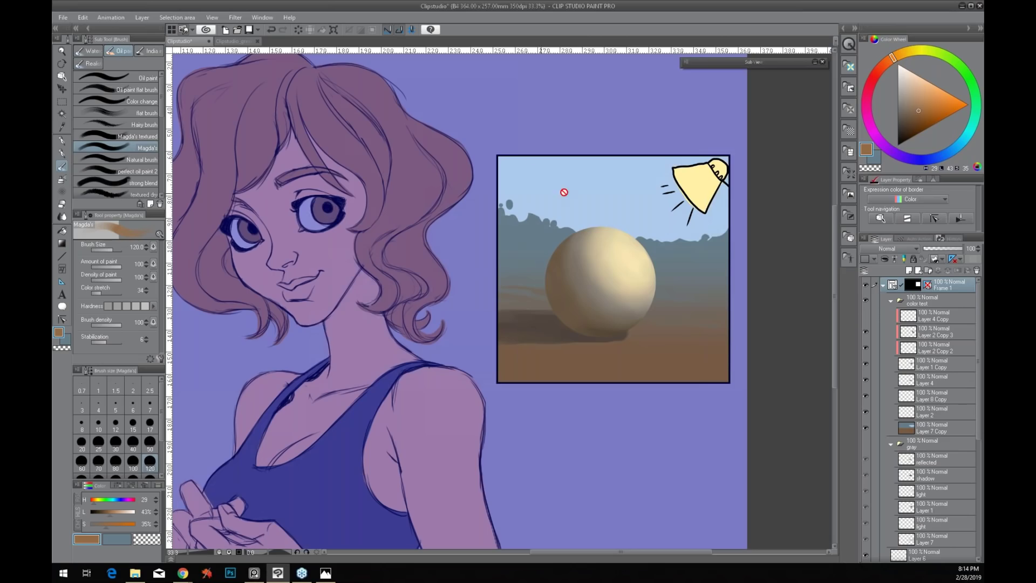
left_click(865, 315)
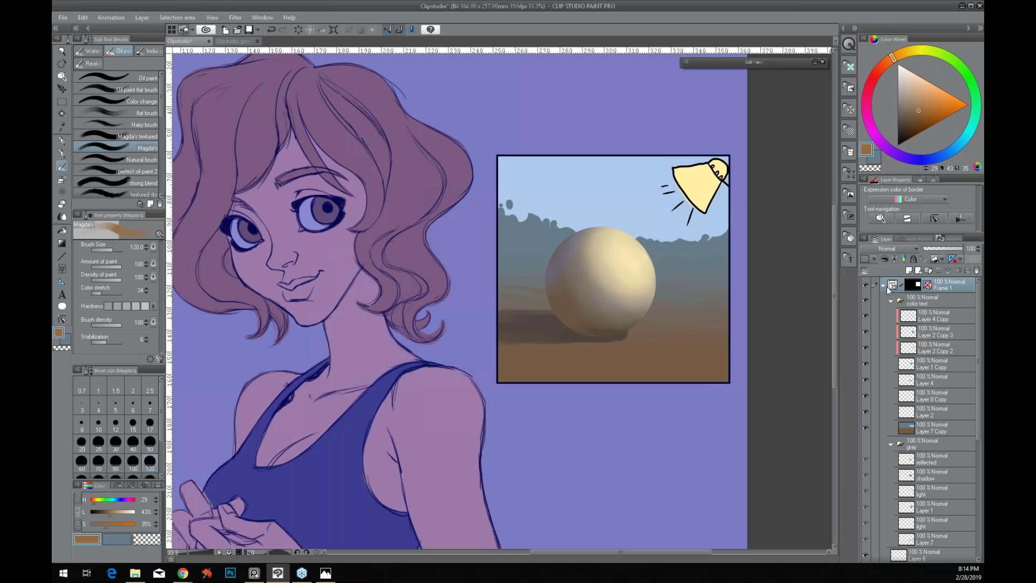
Collapse the color test and gray folders and select Layer 9
scroll(475, 360, "down", 1)
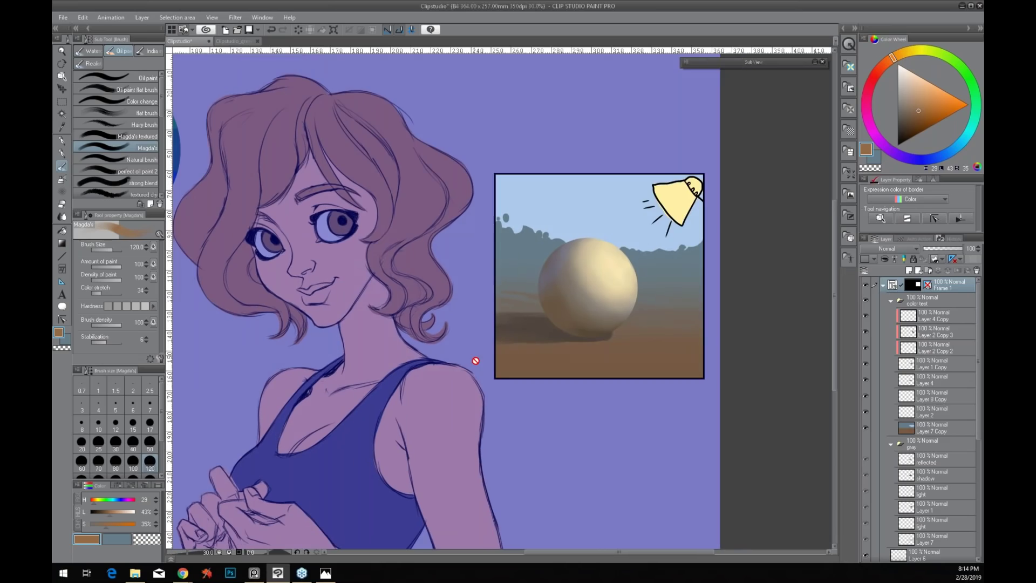
left_click(890, 301)
left_click(889, 315)
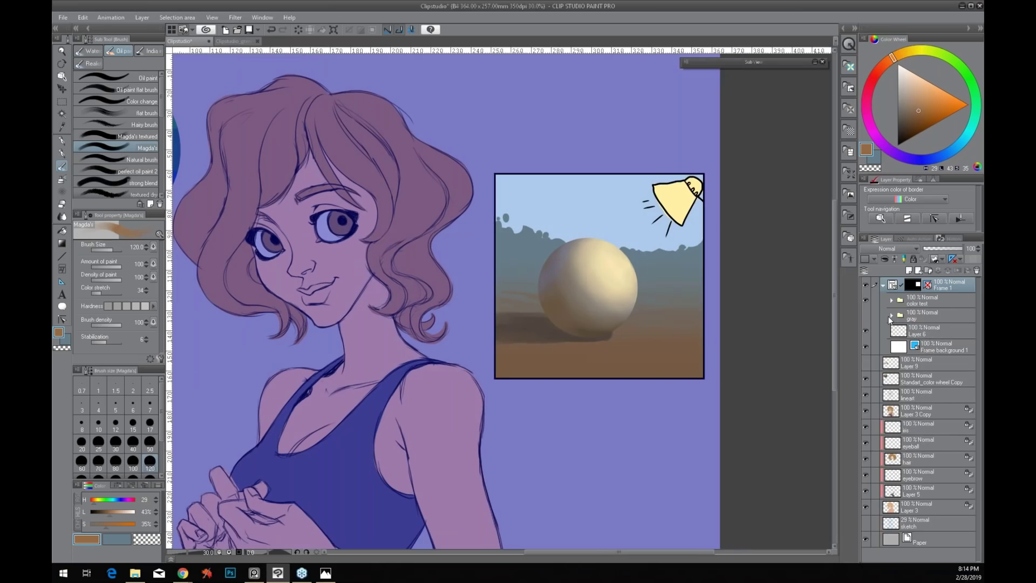
left_click(917, 363)
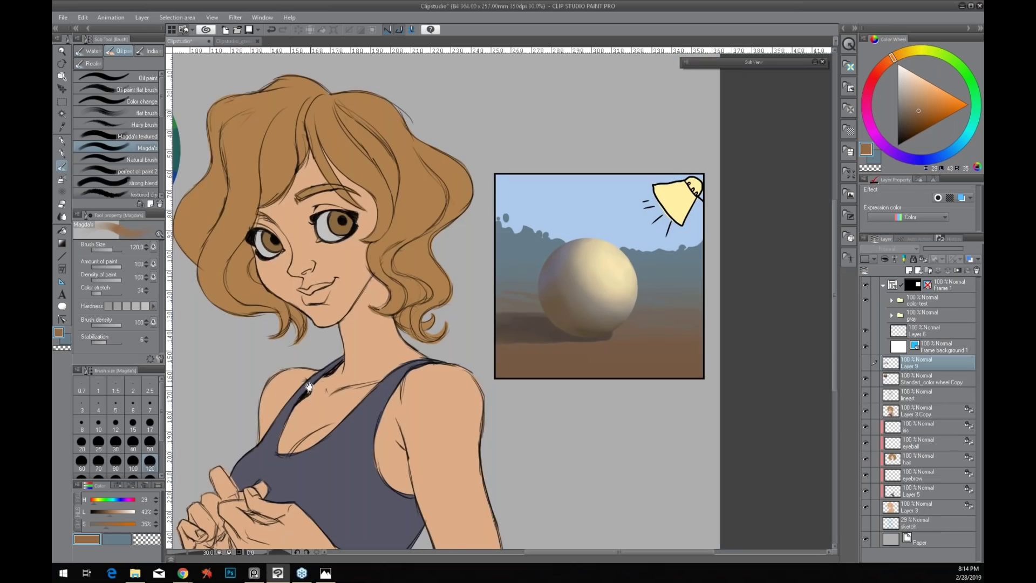
Move the color wheel over the portrait's hair, close to the sphere diagram, using the Move layer tool
mouse_move(309, 387)
left_mouse_down()
mouse_move(481, 412)
mouse_move(437, 421)
left_mouse_up()
key("k")
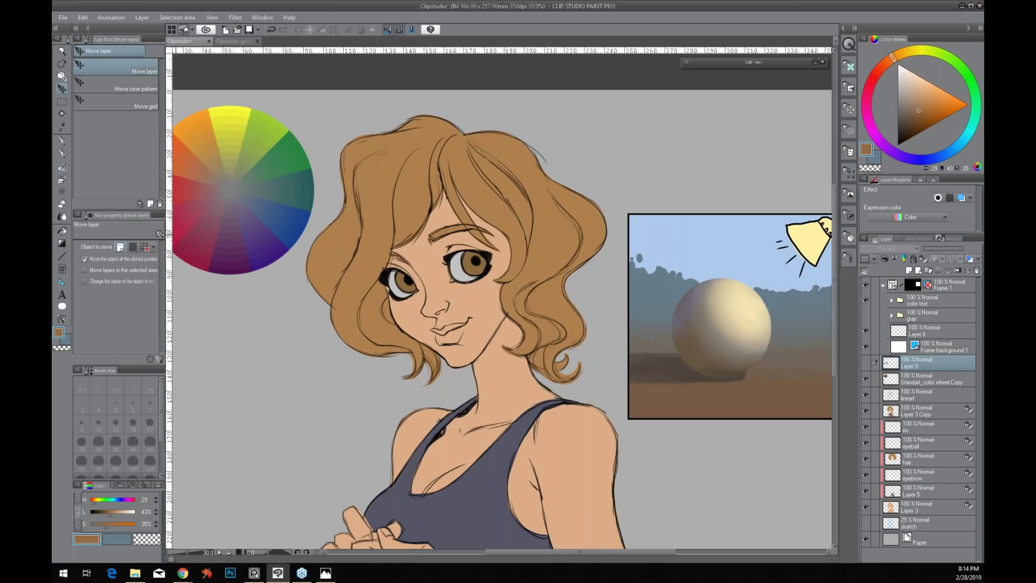
left_click_drag(303, 222, 368, 223)
scroll(497, 222, "right", 5)
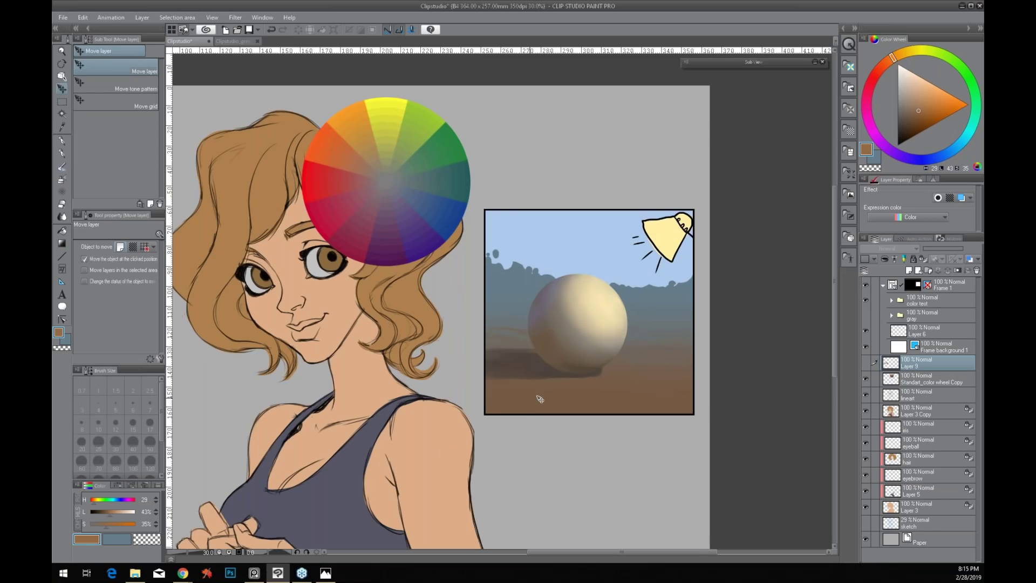
Expand the color test folder, hide its three clipped shading layers, and show them again one by one from the lowest
left_click(891, 300)
left_click_drag(866, 335, 870, 349)
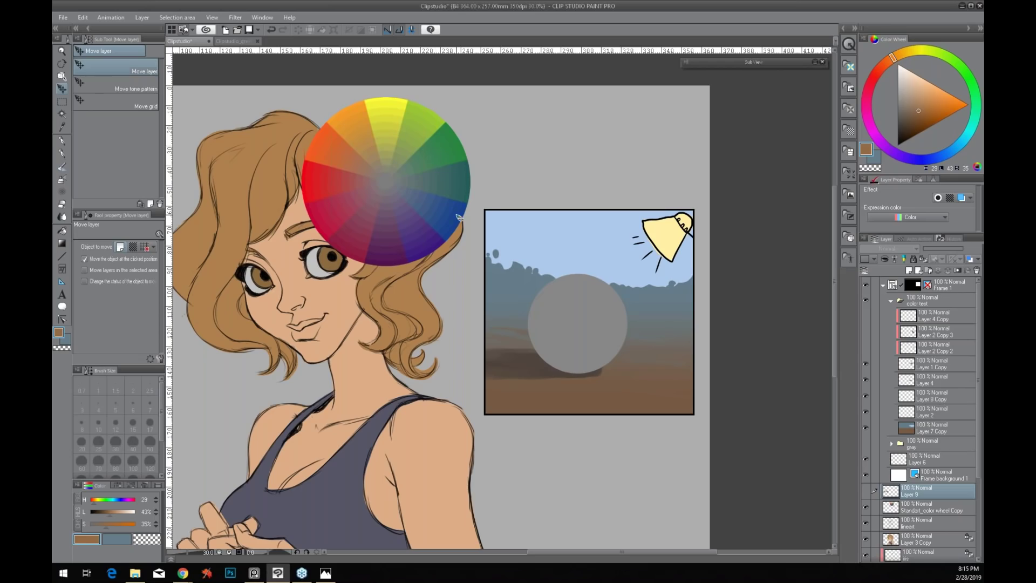
left_click(869, 355)
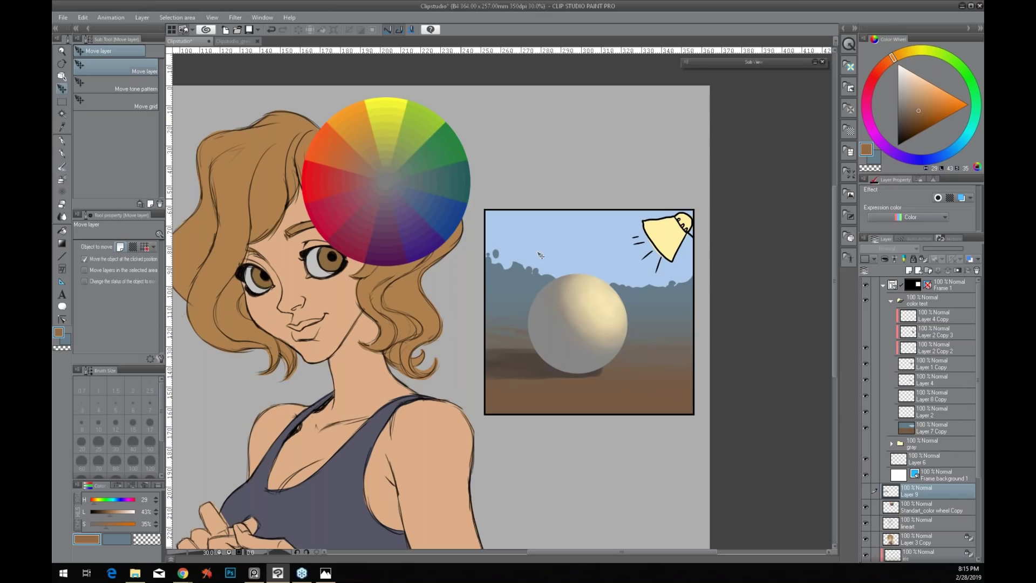
left_click(865, 332)
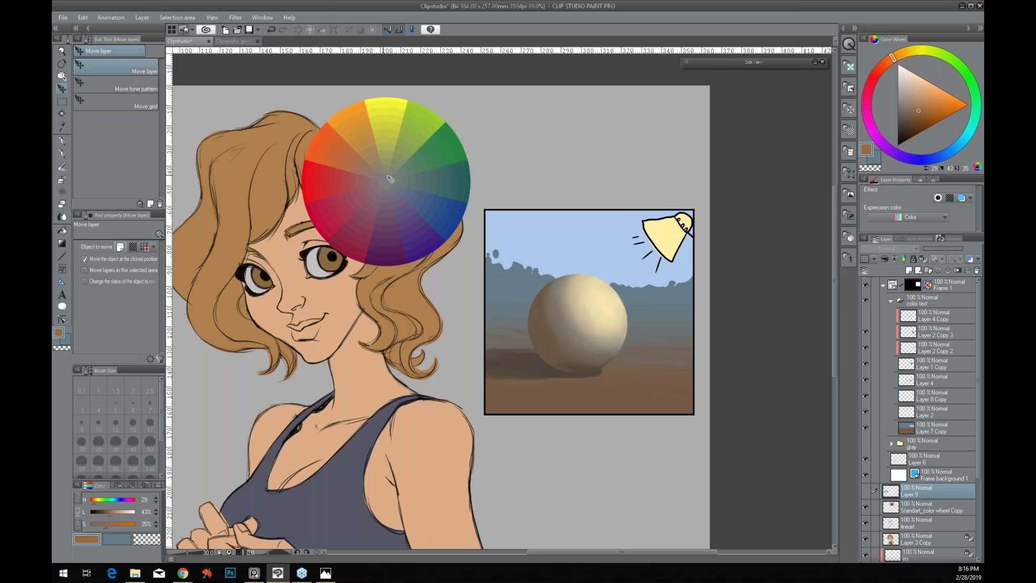
left_click(866, 316)
Move the color wheel off the portrait to the empty canvas area on the other side of the hair
left_click_drag(247, 425, 431, 400)
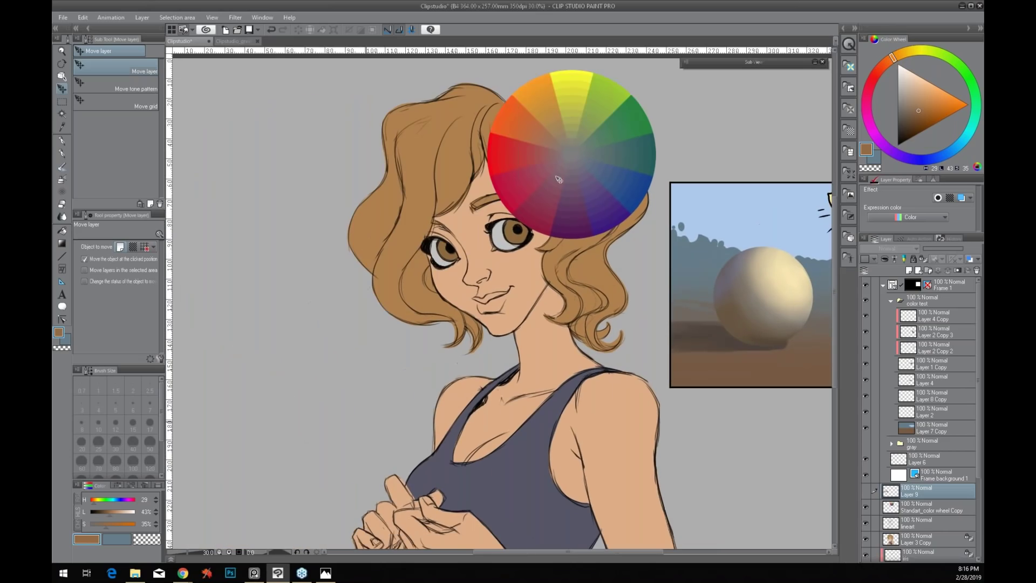
left_click_drag(574, 198, 262, 197)
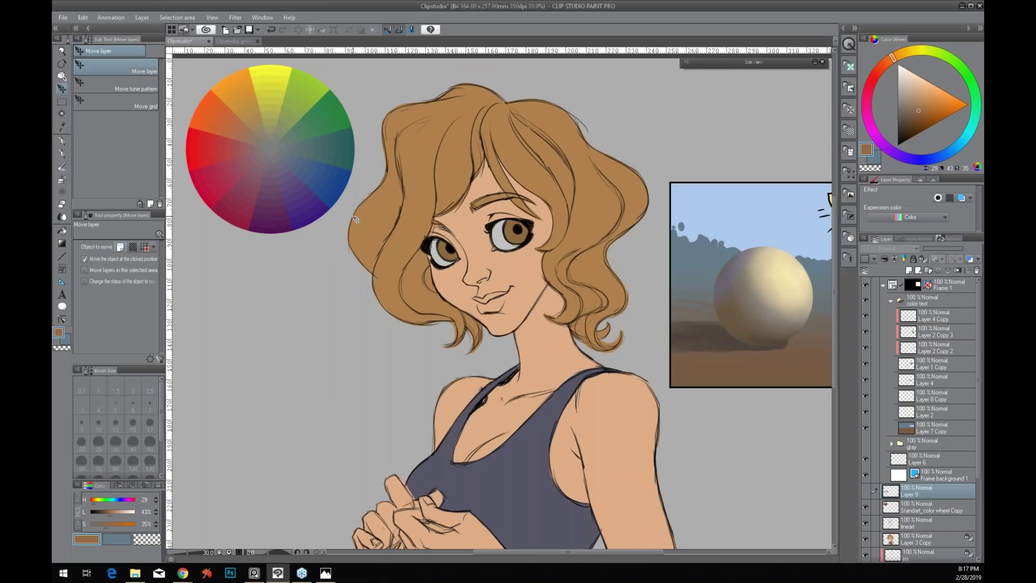
scroll(355, 219, "down", 1)
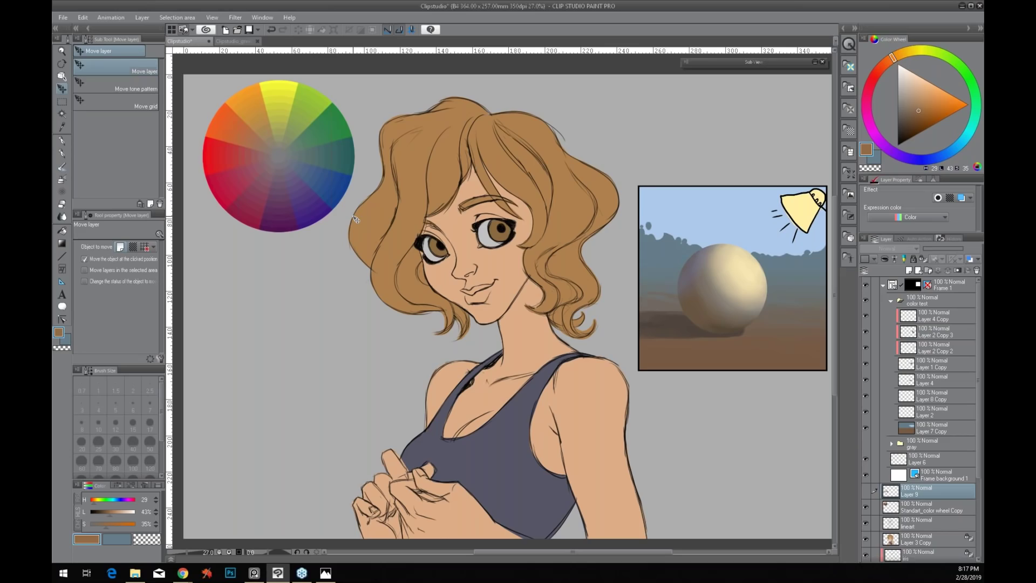
Reposition the collapsed Sub View palette above the portrait and expand it to show the reference photo
left_click_drag(711, 62, 658, 65)
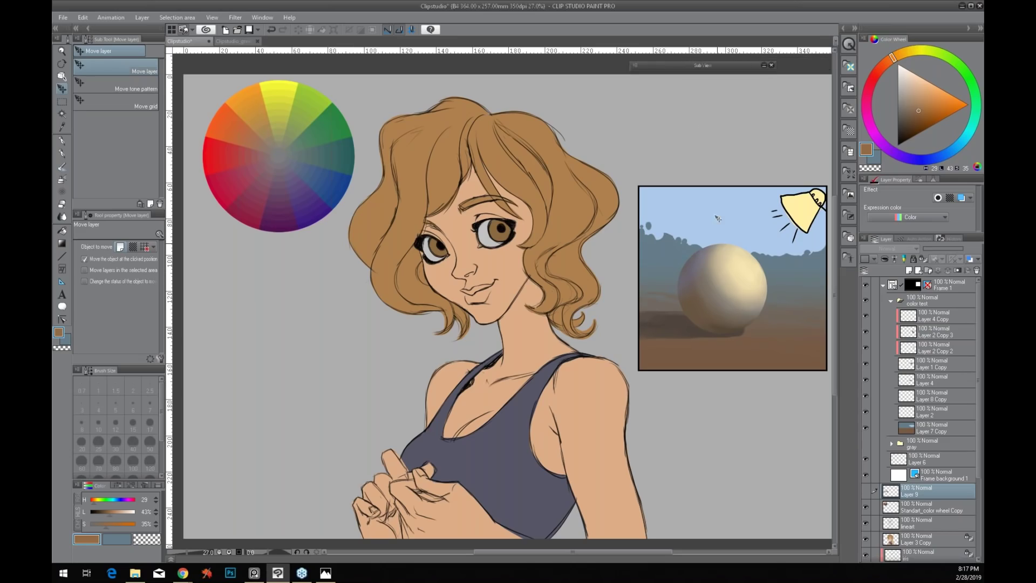
left_click_drag(686, 64, 579, 64)
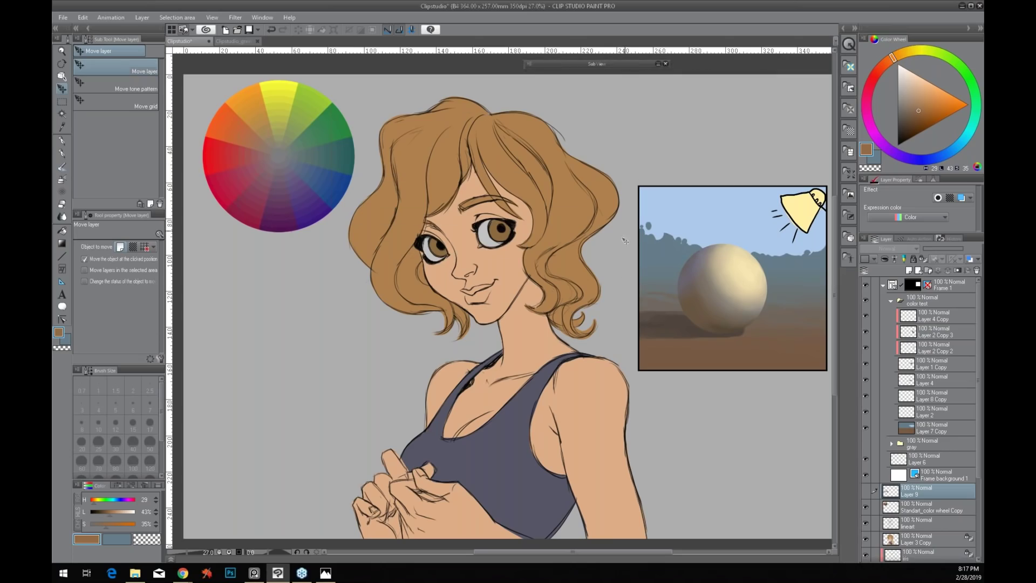
left_click(660, 64)
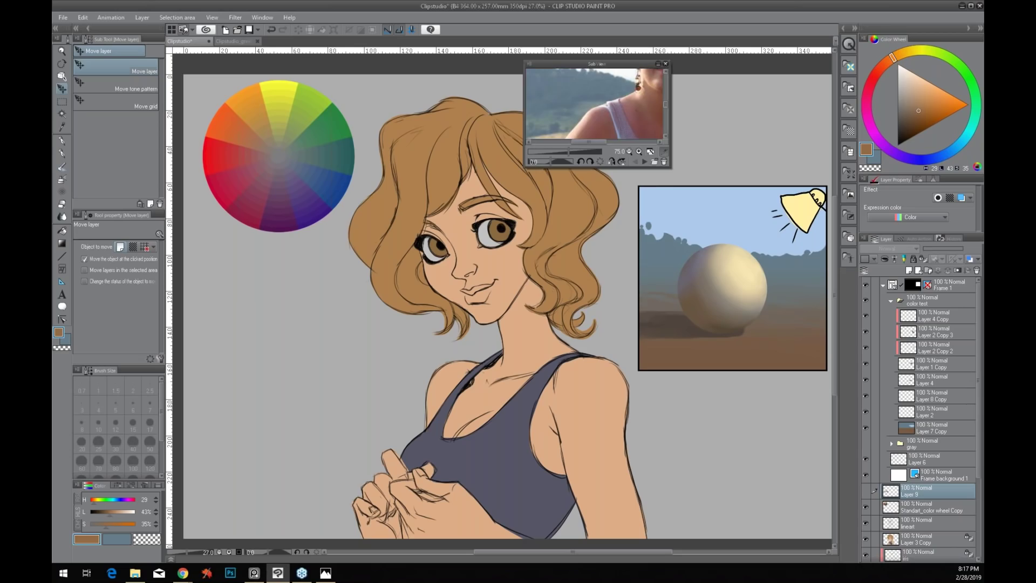
Enlarge the Sub View palette, fit it above the sphere diagram, and zoom the reference photo out to 50
left_click_drag(670, 168, 777, 316)
left_click_drag(526, 308, 538, 314)
left_click_drag(559, 178, 617, 157)
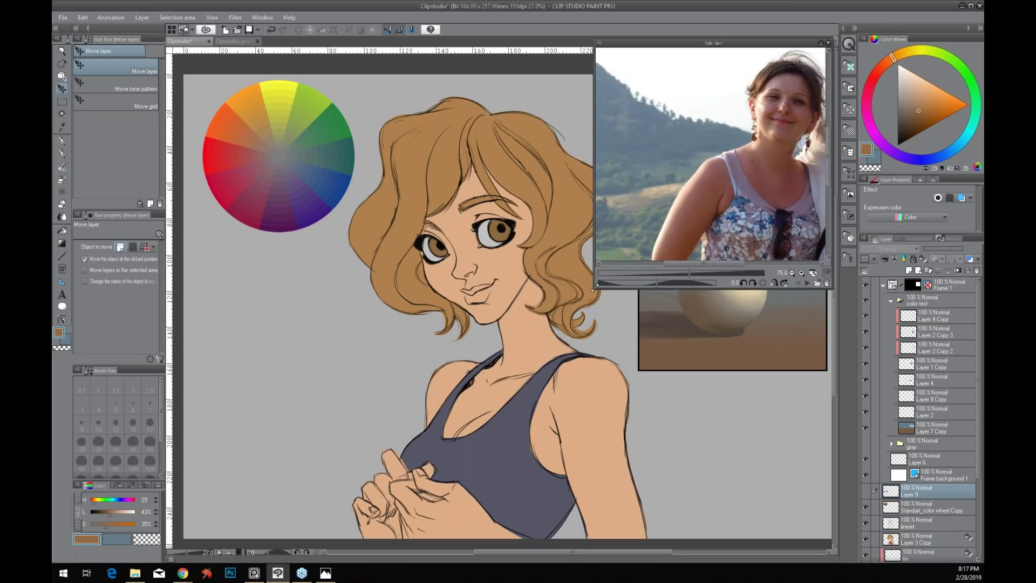
left_click_drag(594, 287, 619, 243)
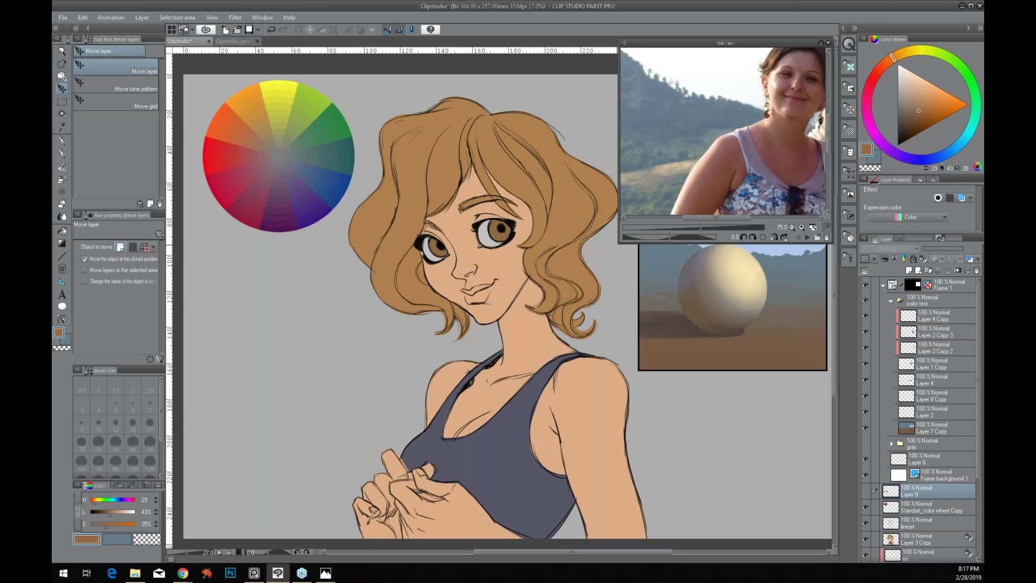
left_click(791, 227)
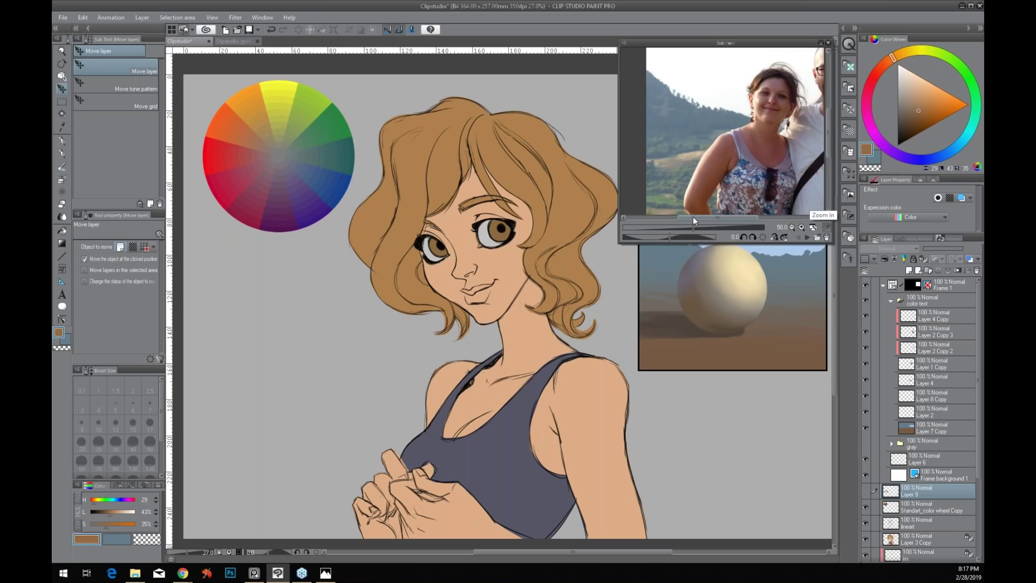
left_click_drag(693, 219, 702, 222)
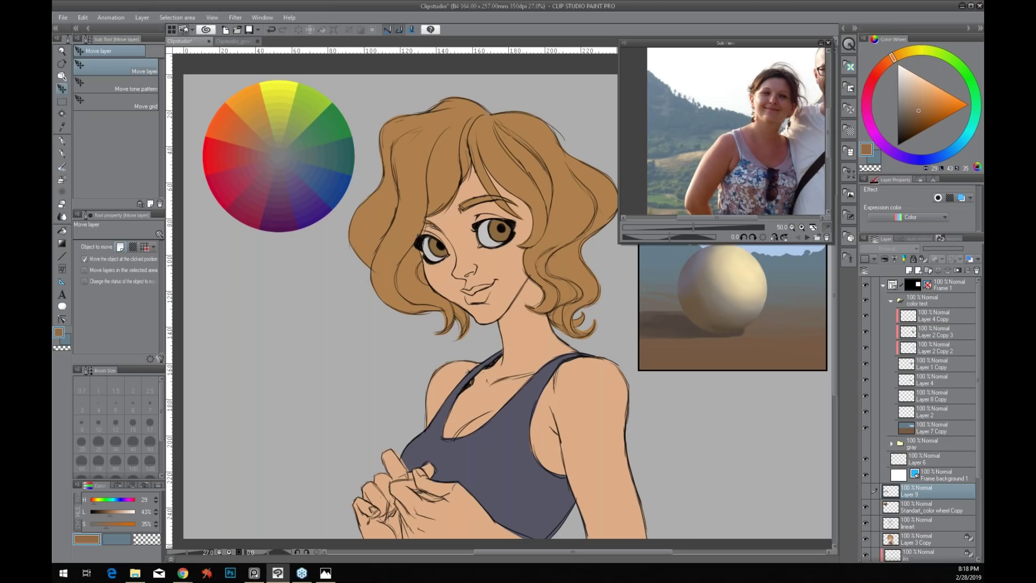
Flip the canvas view horizontally and select Layer 3 Copy, which holds the portrait's flat colors
key("h")
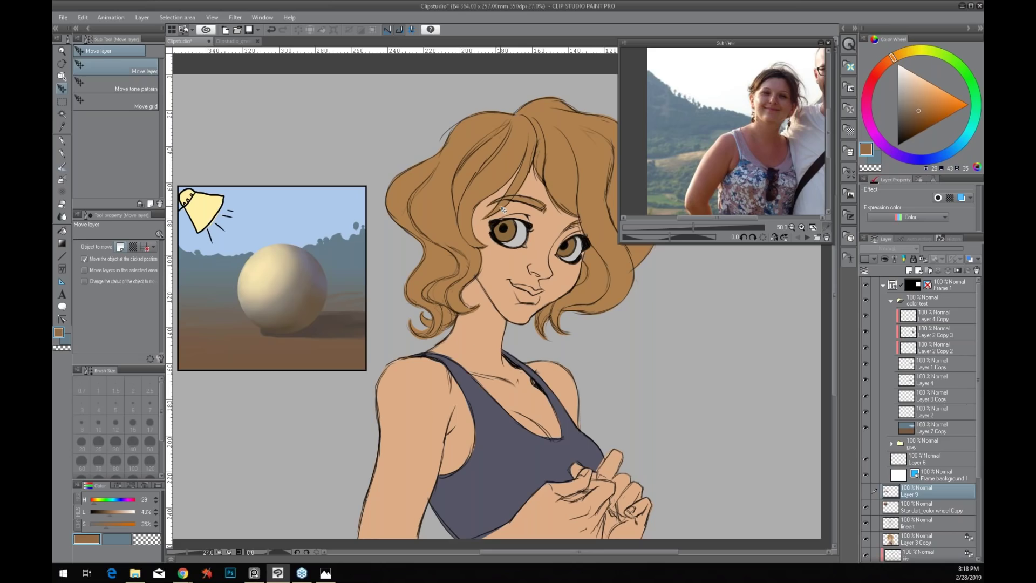
scroll(978, 432, "down", 3)
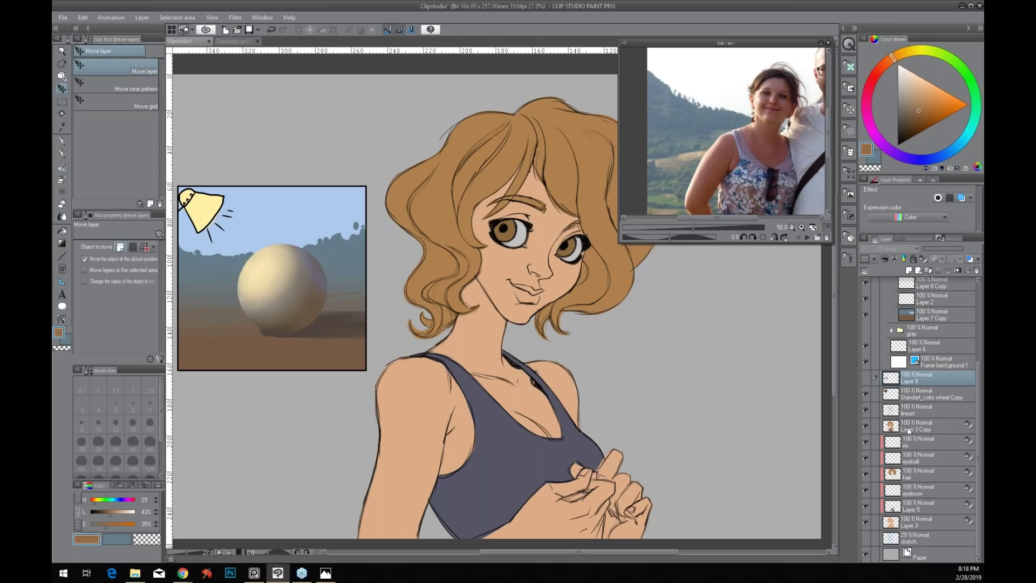
left_click(920, 434)
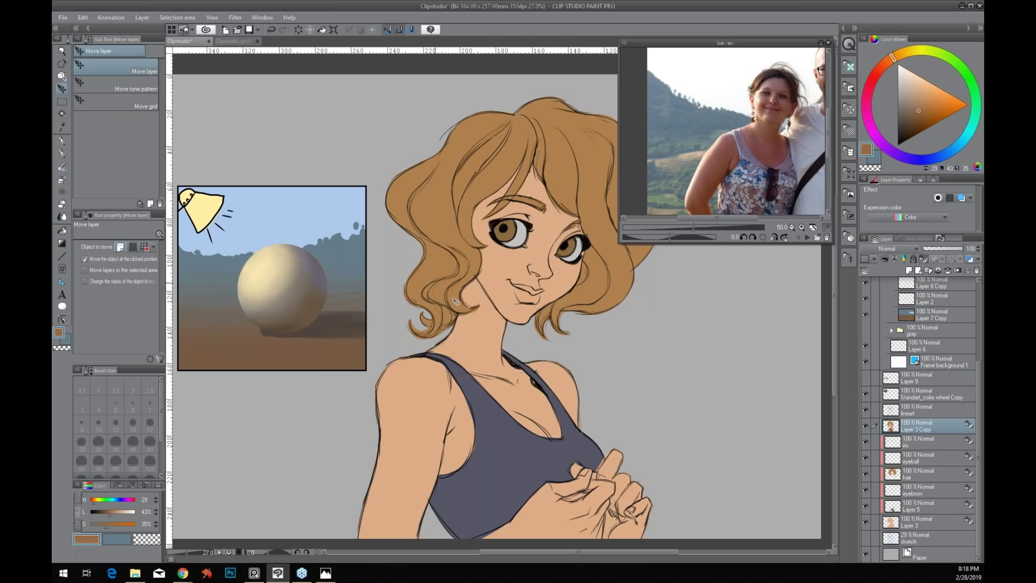
Undo the accidental shift of the portrait's flat color layer and switch to the oil paint brush
left_click_drag(398, 397, 312, 436)
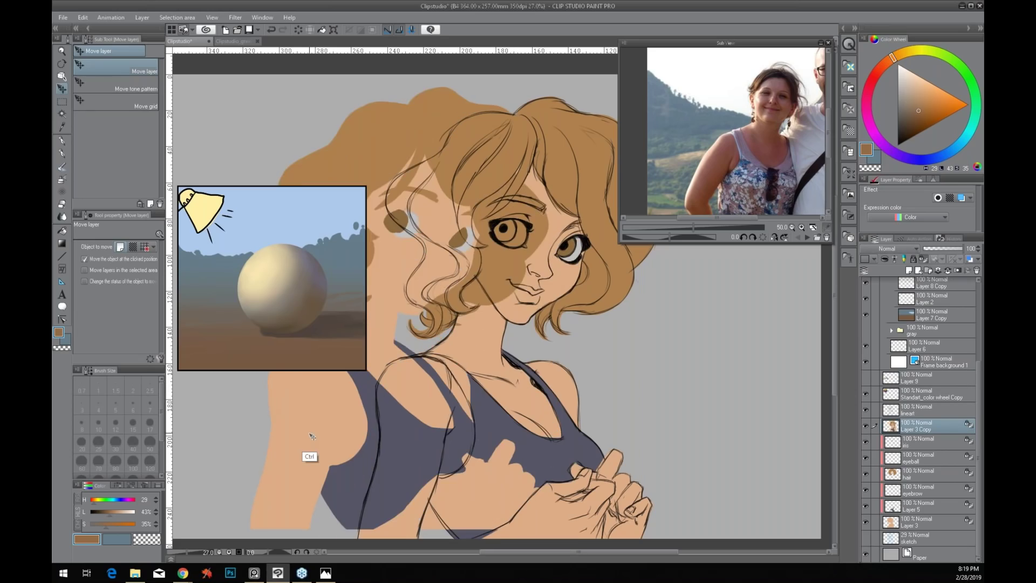
key("ctrl+z")
left_click(62, 167)
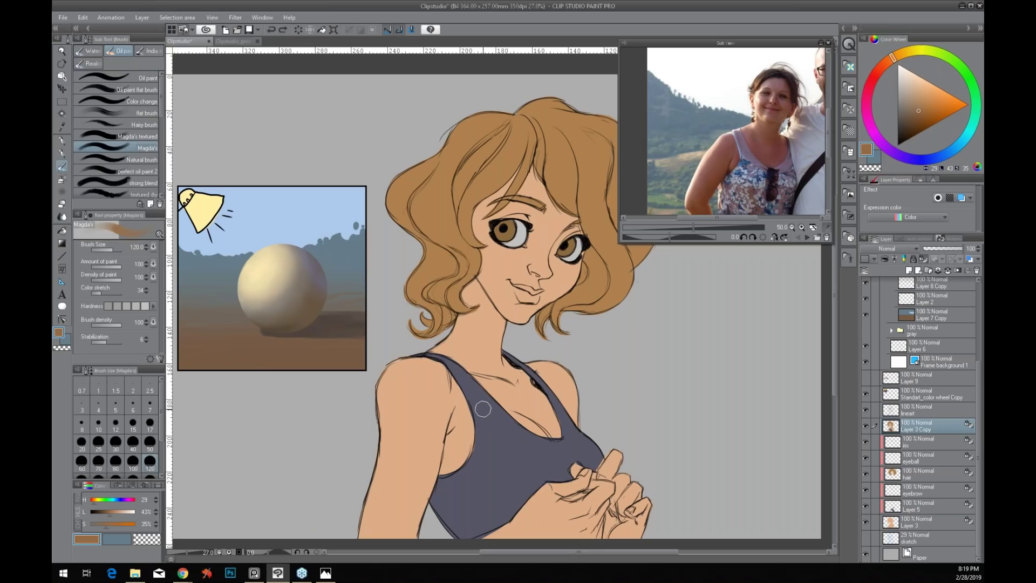
Try painting across the tank top's edge onto the arm with the top's sampled purple-gray color, and undo the strokes
key("alt")
left_click(485, 401, "alt")
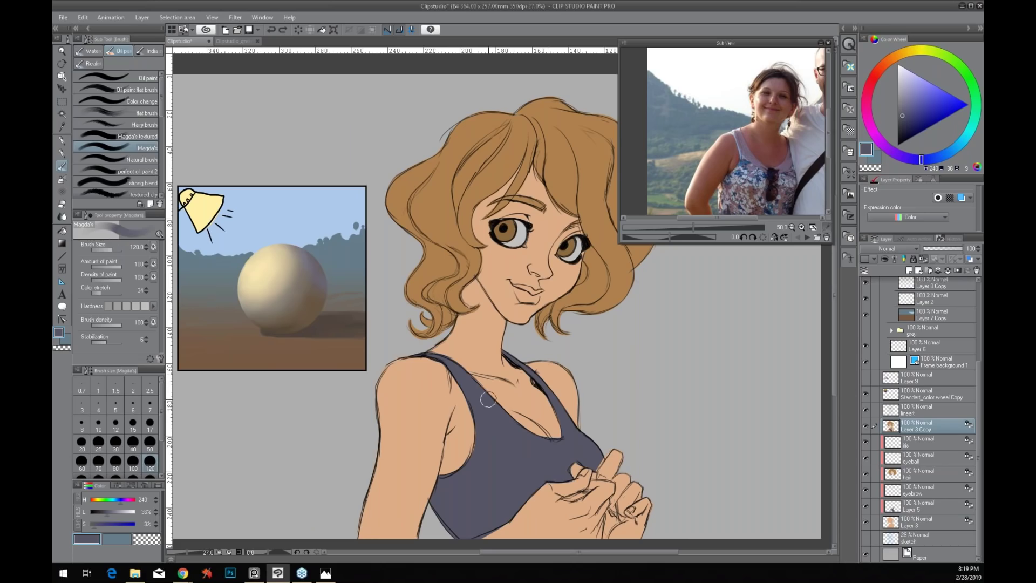
left_click_drag(468, 405, 434, 394)
mouse_move(473, 421)
left_mouse_down()
mouse_move(488, 435)
mouse_move(495, 476)
left_mouse_up()
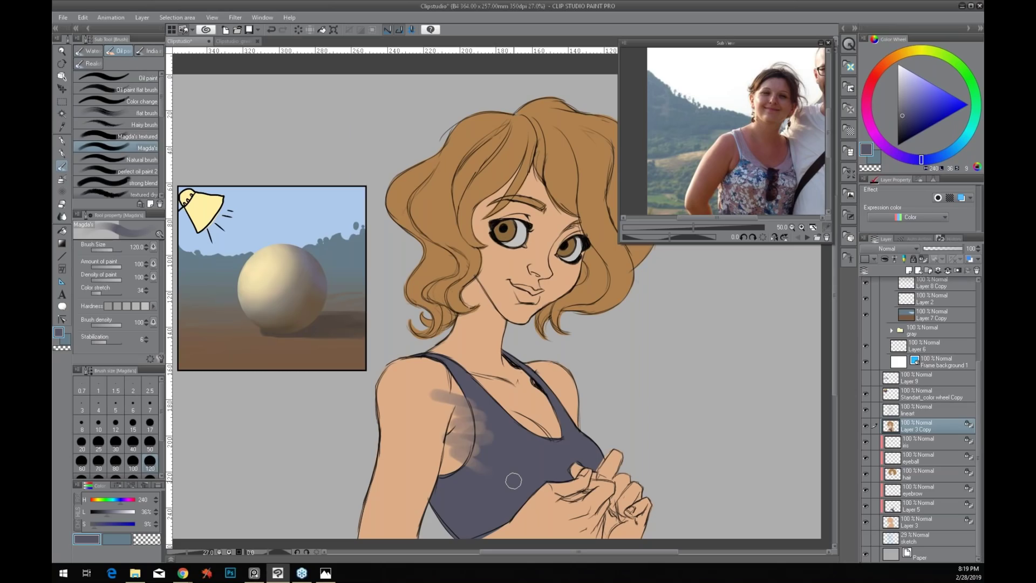
key("ctrl+z")
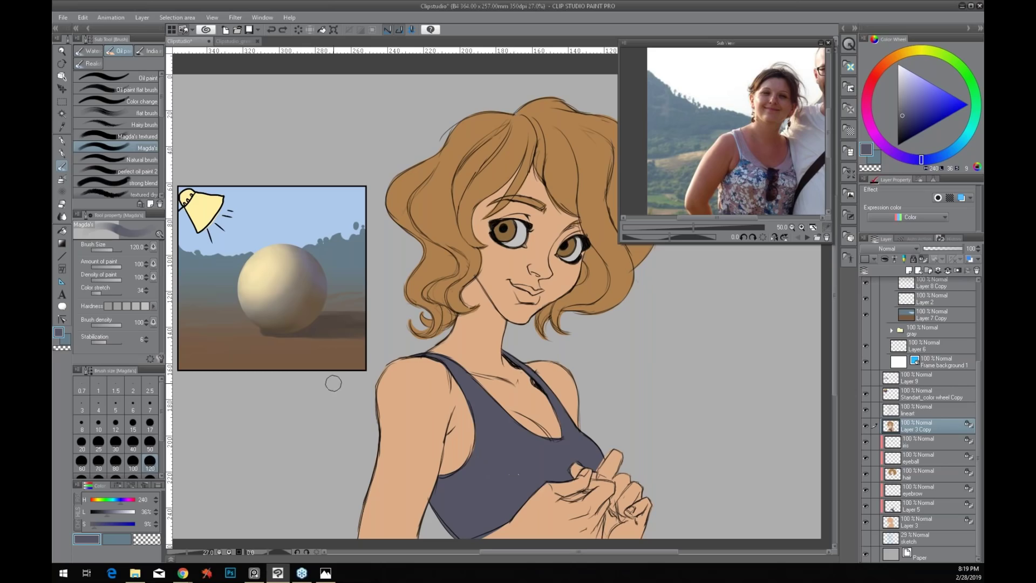
Try selecting the figure's silhouette minus the hair and eye layers, and clear the selection
left_click_drag(333, 383, 302, 349)
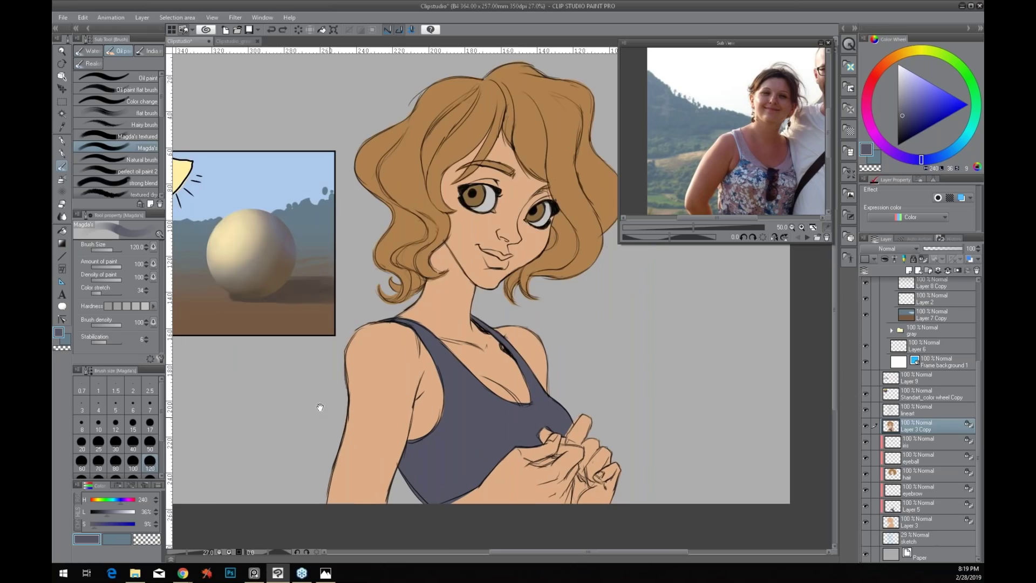
left_click_drag(320, 407, 310, 394)
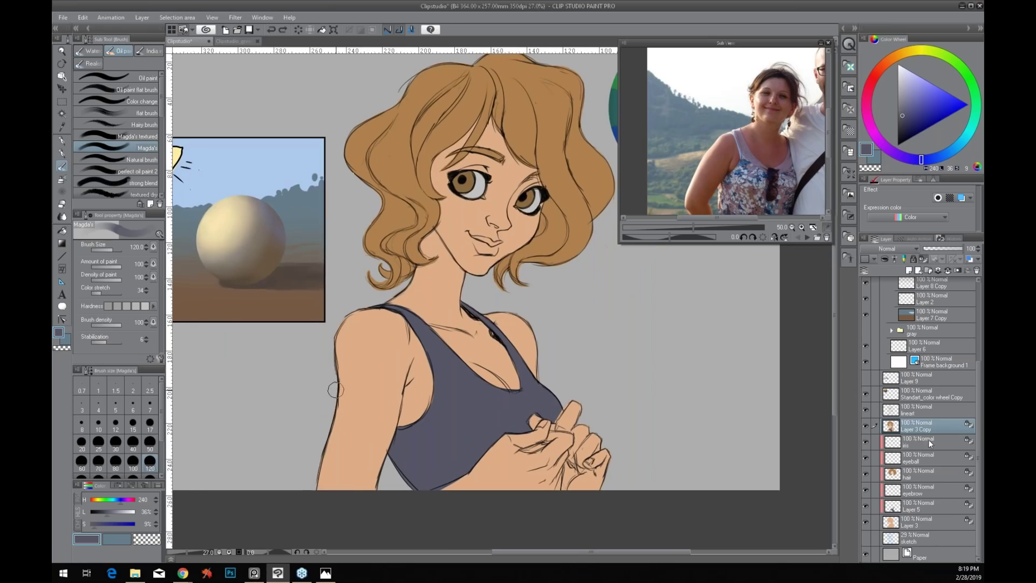
left_click(899, 513, "ctrl")
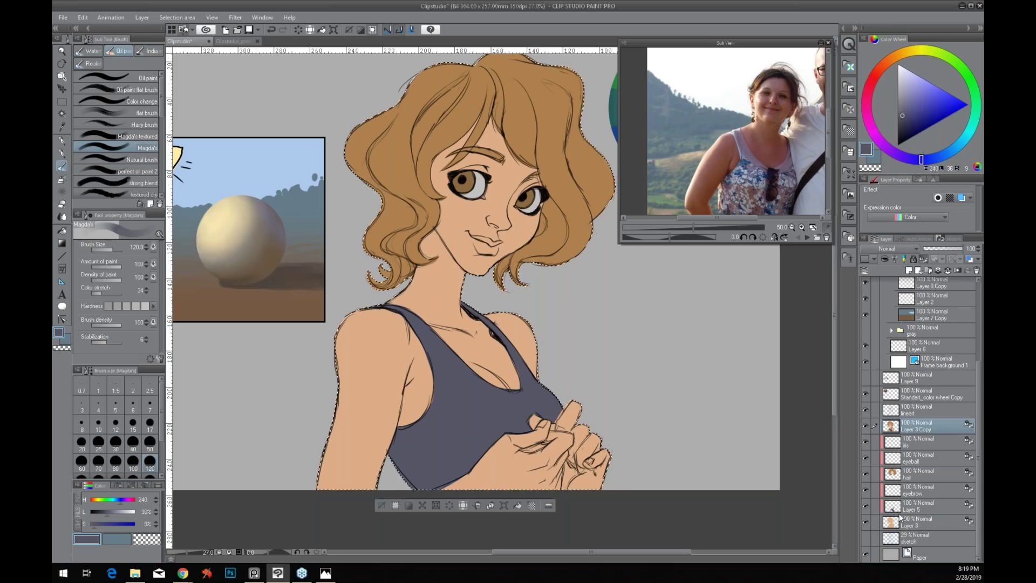
left_click(898, 476, "ctrl+alt")
left_click(895, 443, "ctrl+alt")
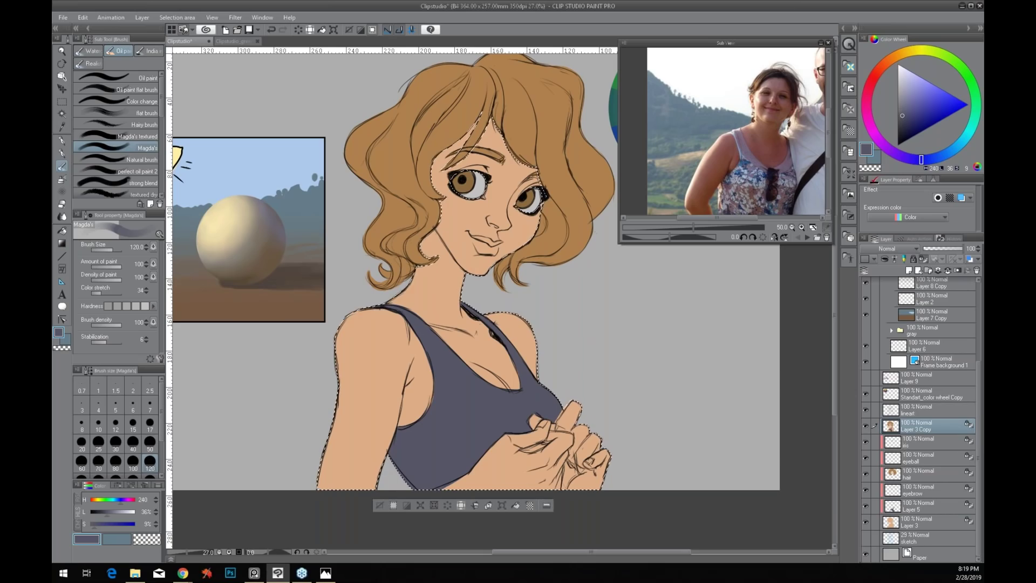
left_click(61, 88)
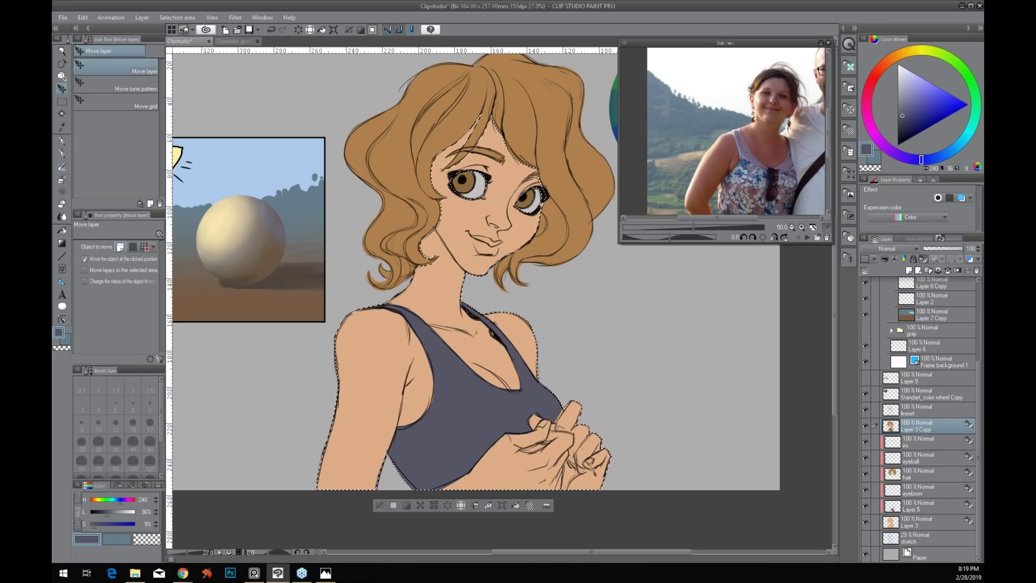
key("ctrl+d")
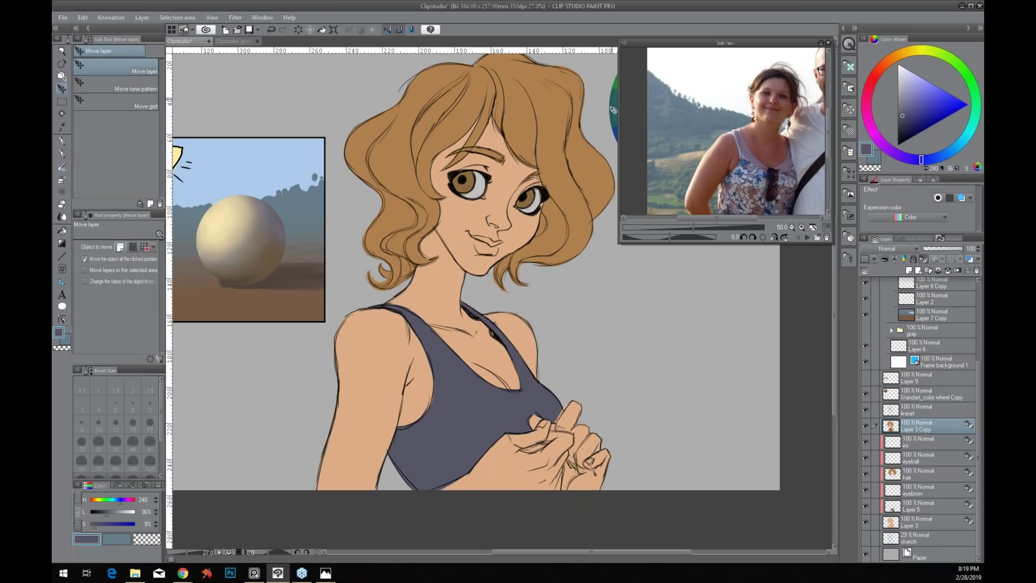
Place the color wheel on the canvas beside the portrait, with the Sub View palette just above it
left_click_drag(644, 43, 516, 446)
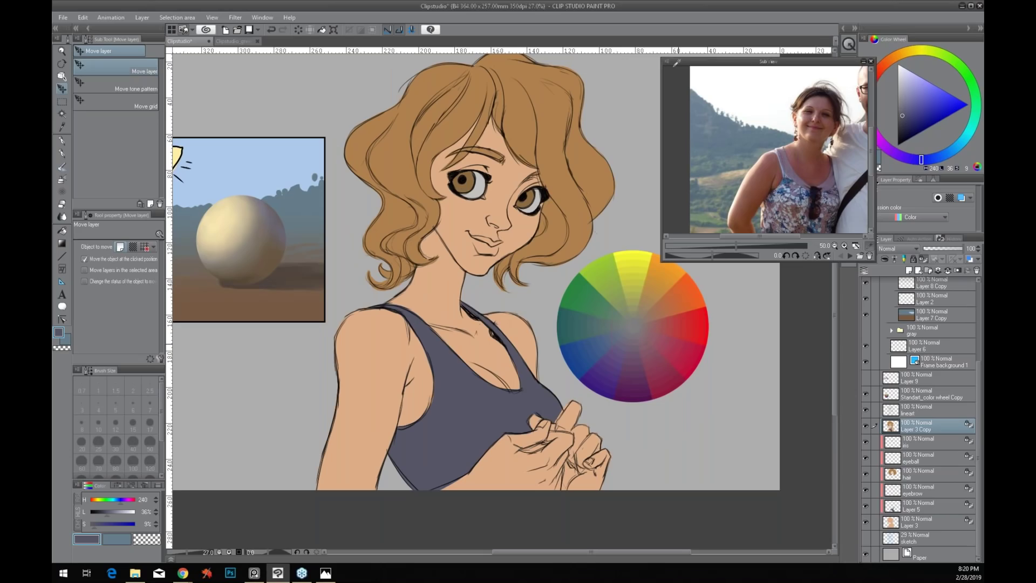
left_click_drag(676, 62, 630, 43)
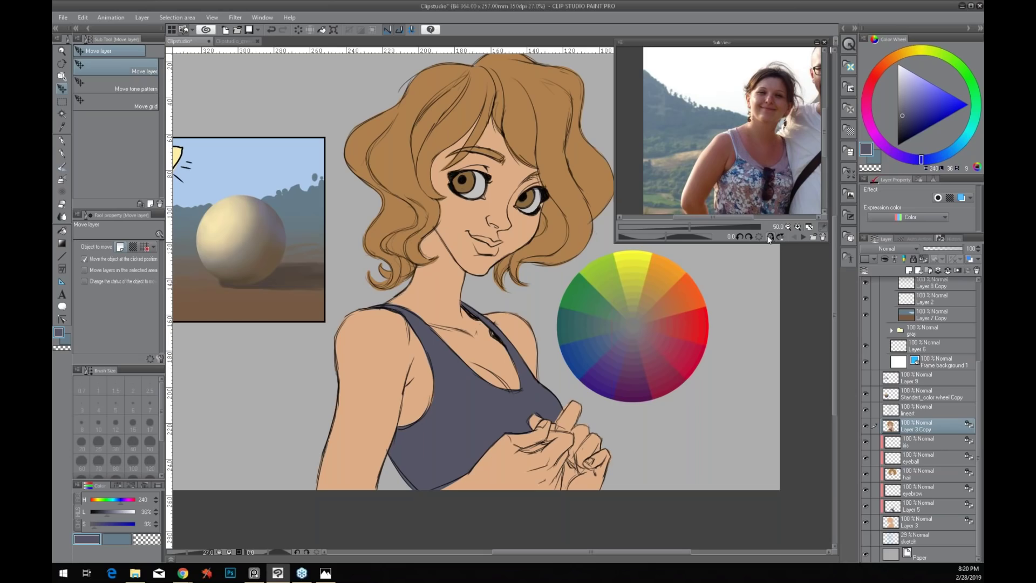
Zoom the reference photo to 75, sample a color from it, center it on the woman's face, and nudge the canvas color wheel
left_click(798, 226)
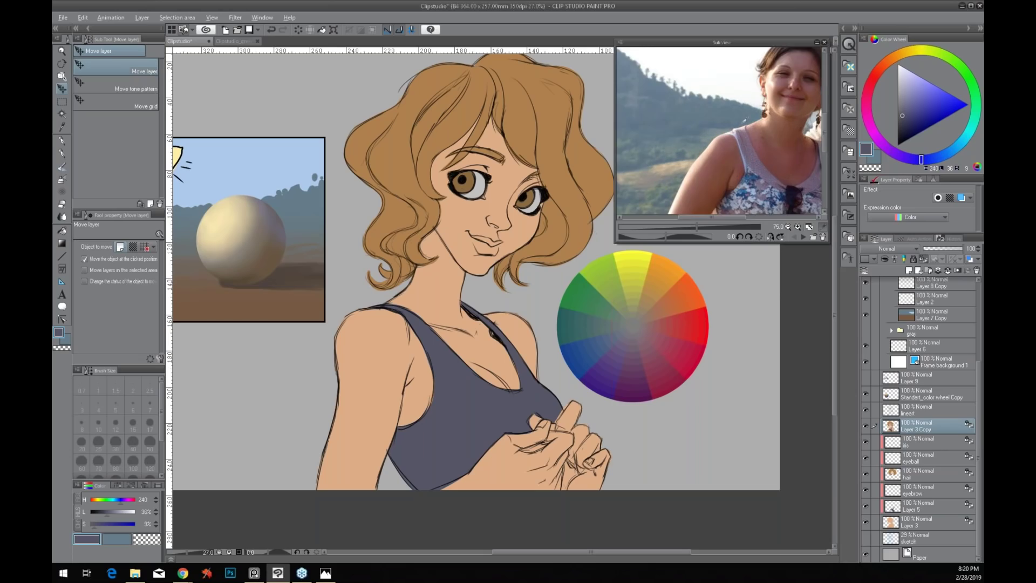
left_click(745, 121, "alt")
left_click(732, 174, "alt")
left_click_drag(812, 59, 736, 96)
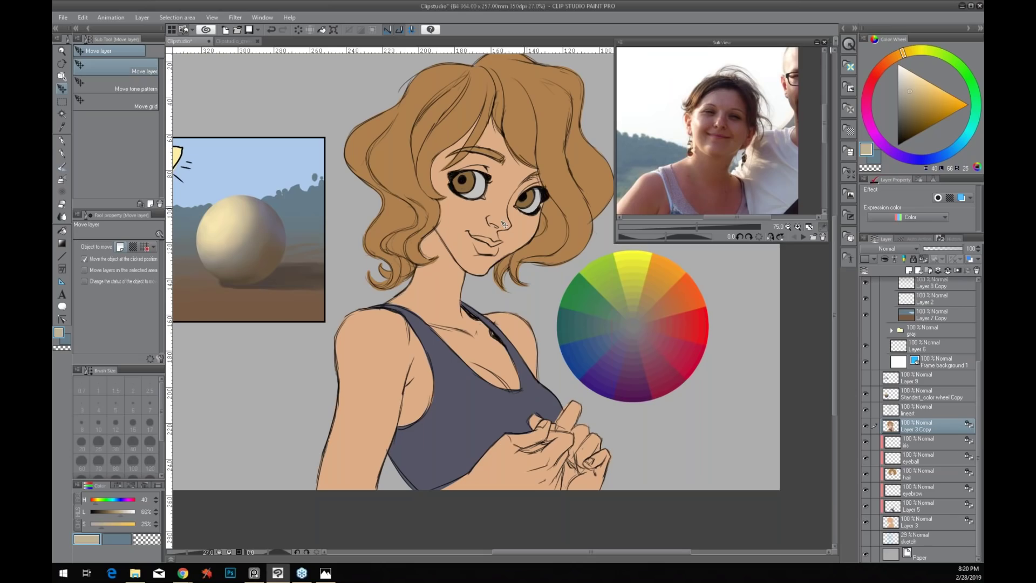
left_click_drag(708, 340, 709, 338)
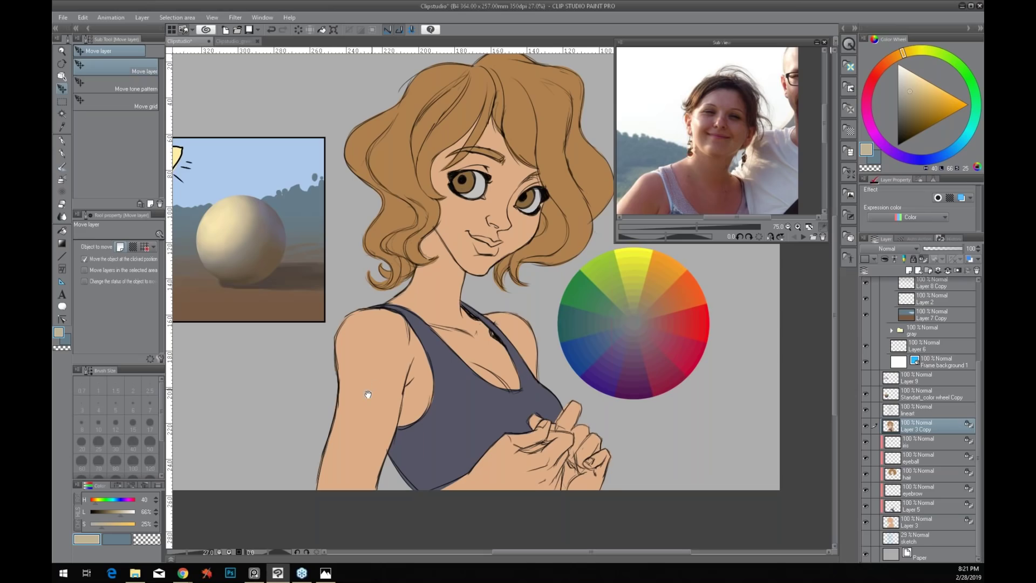
Select only the portrait's skin by loading Layer 3's area and subtracting the Layer 5, hair and eyeball layers
left_click_drag(368, 394, 387, 426)
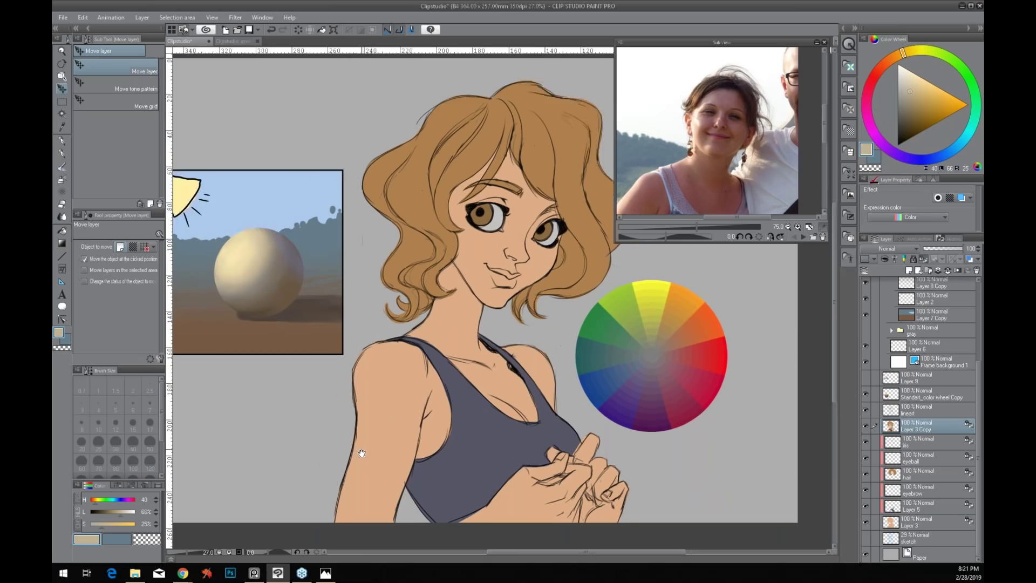
left_click(894, 507, "ctrl")
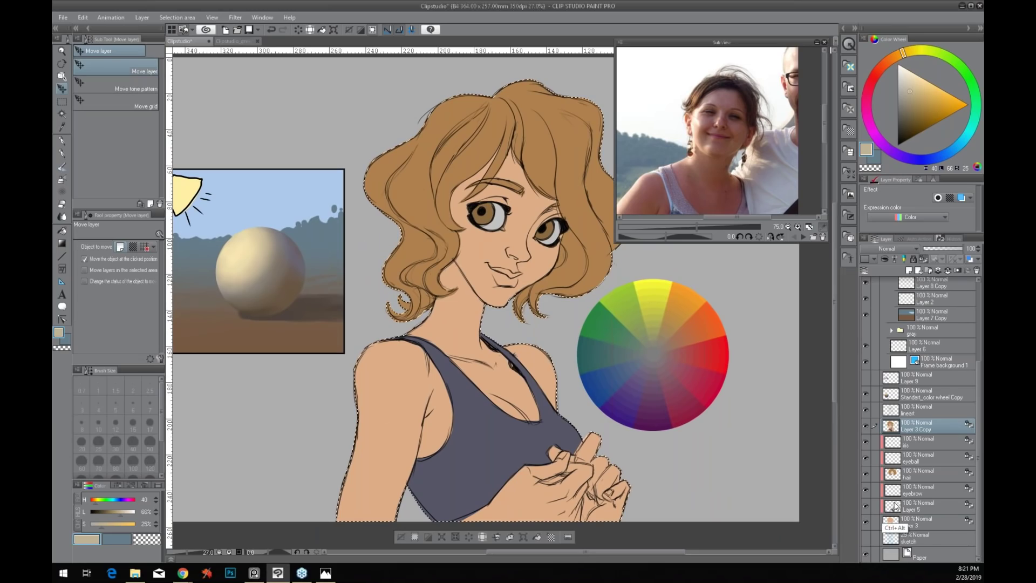
left_click(897, 519, "ctrl+alt")
left_click(893, 473, "ctrl+alt")
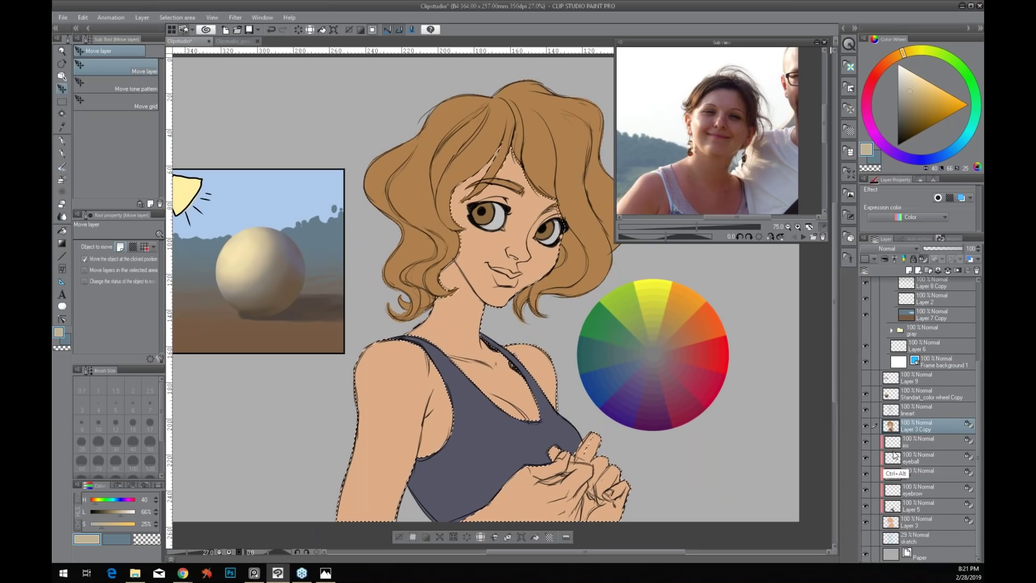
left_click(893, 455, "ctrl+alt")
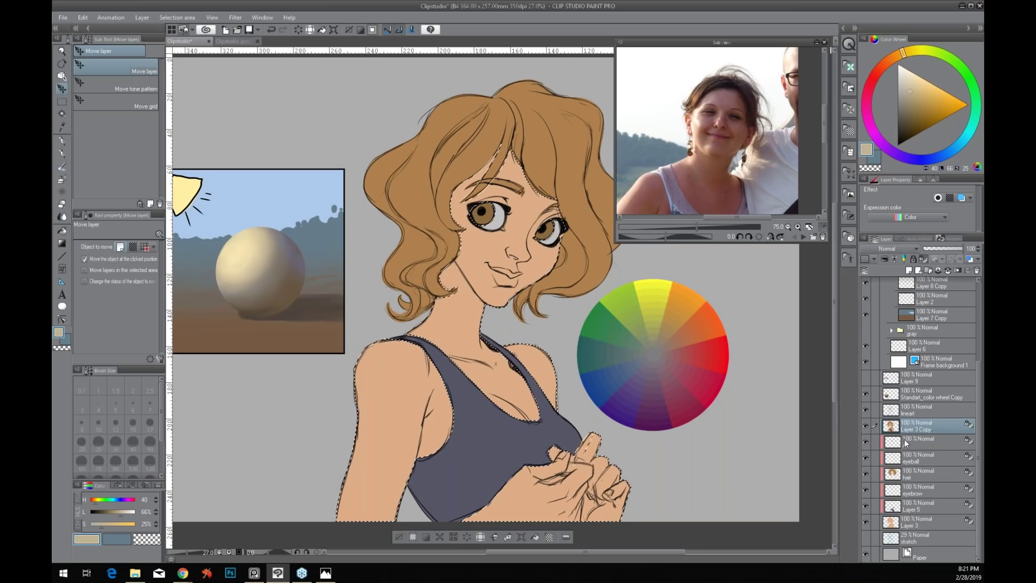
Switch back to the Magda's oil paint brush and sample the base skin color from the upper arm
key("alt")
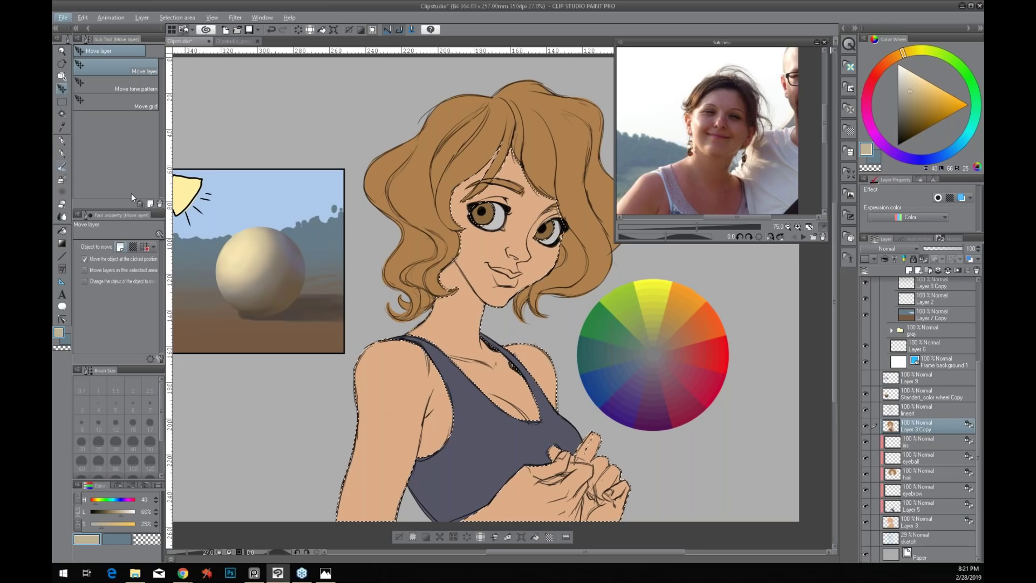
key("b")
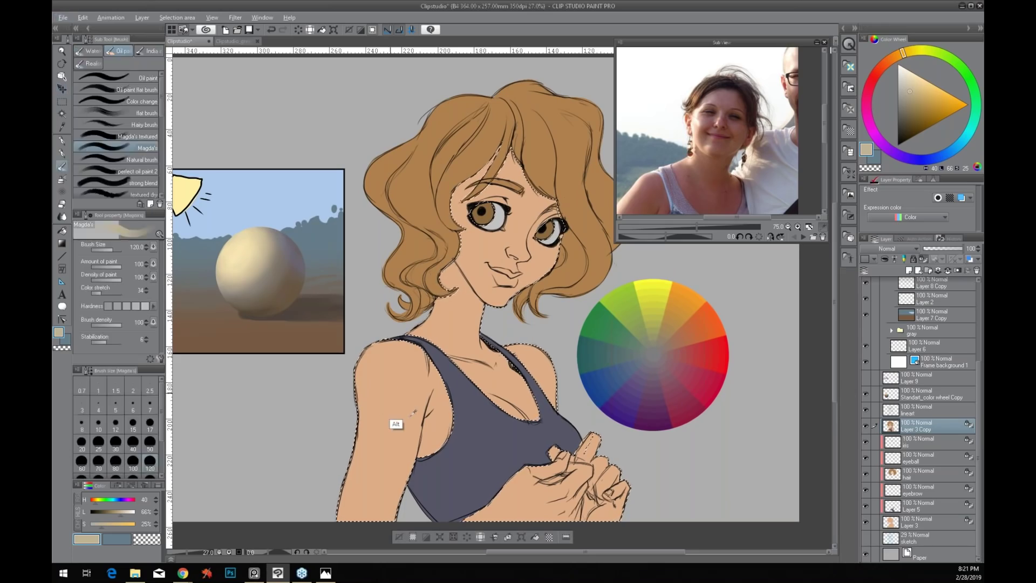
left_click(392, 385, "alt")
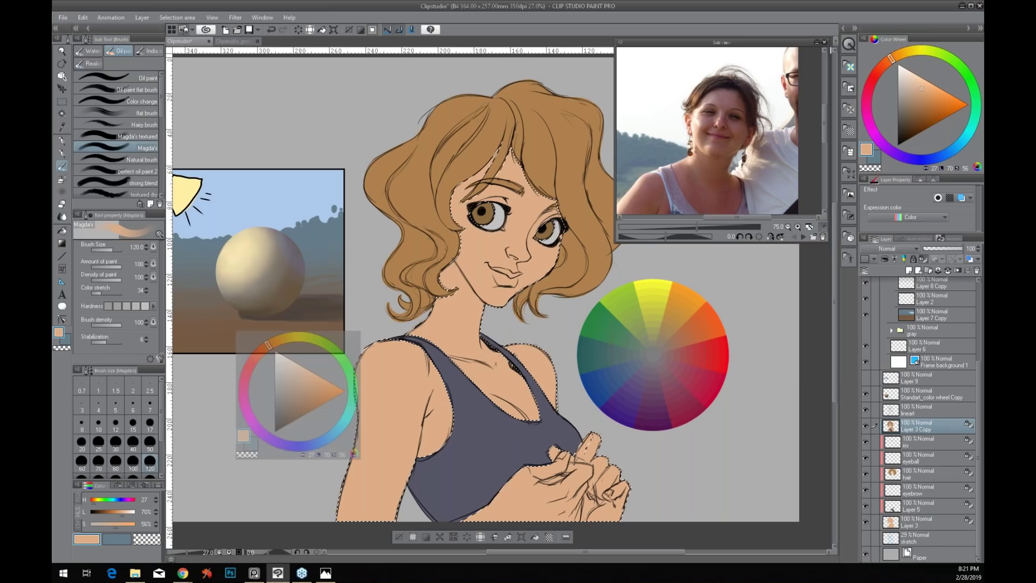
Detach the Color Wheel palette, place it beside the portrait's shoulder, and enlarge it
left_click_drag(264, 342, 215, 231)
left_click_drag(320, 365, 353, 411)
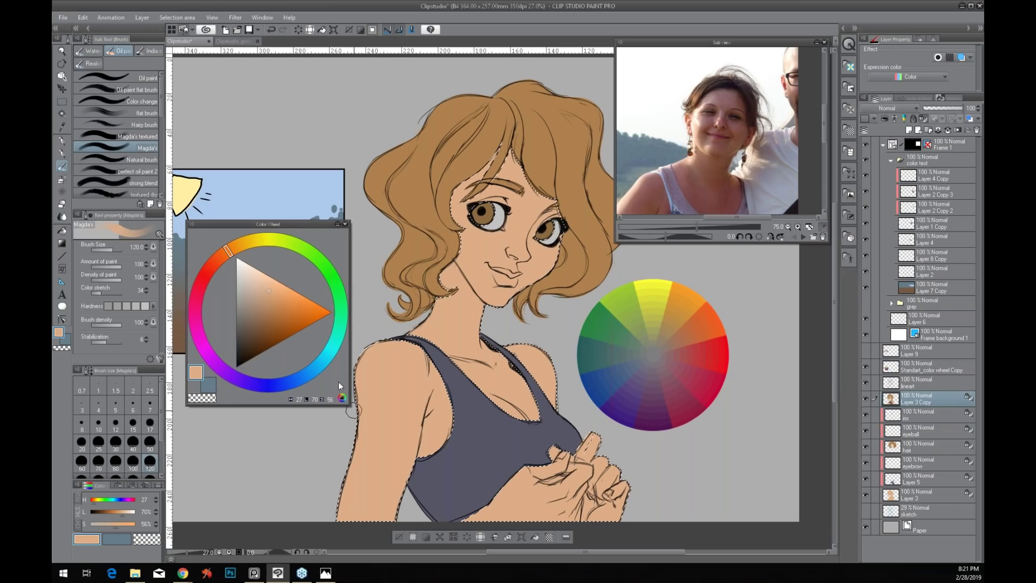
Compare the color wheel's triangle and square color spaces, using fully saturated orange and black as test colors
left_click(342, 398)
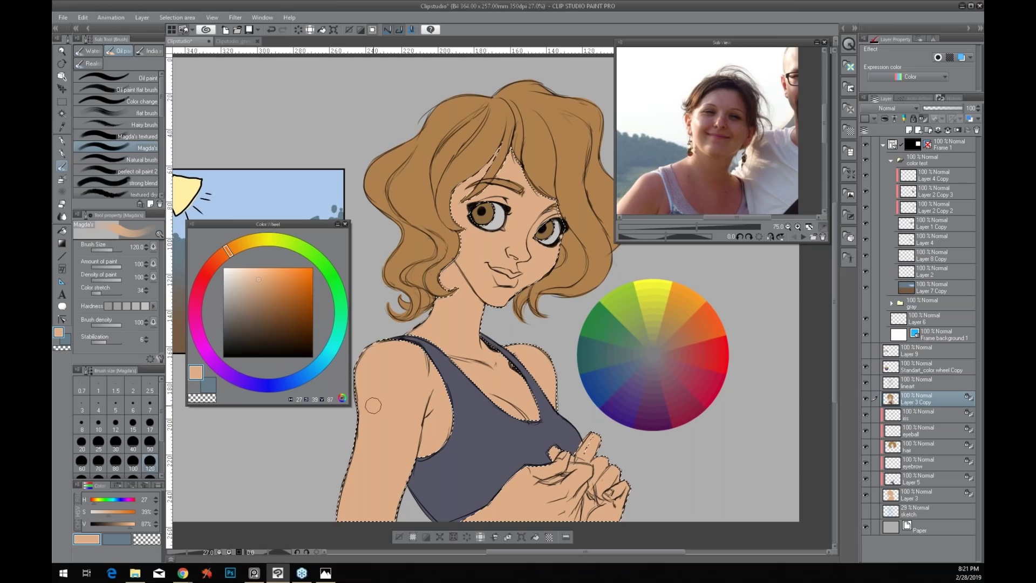
left_click(342, 398)
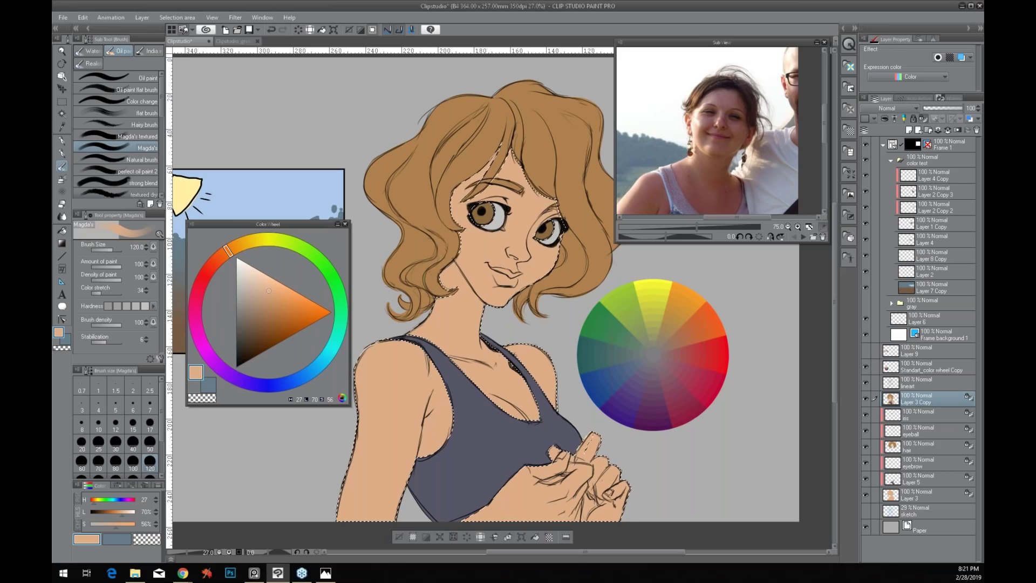
left_click(330, 312)
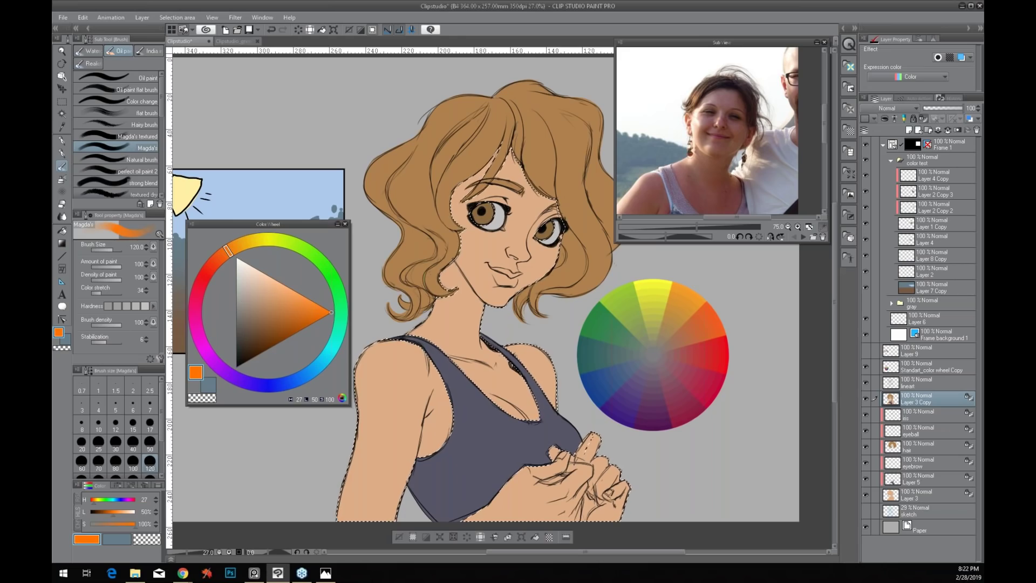
left_click(342, 398)
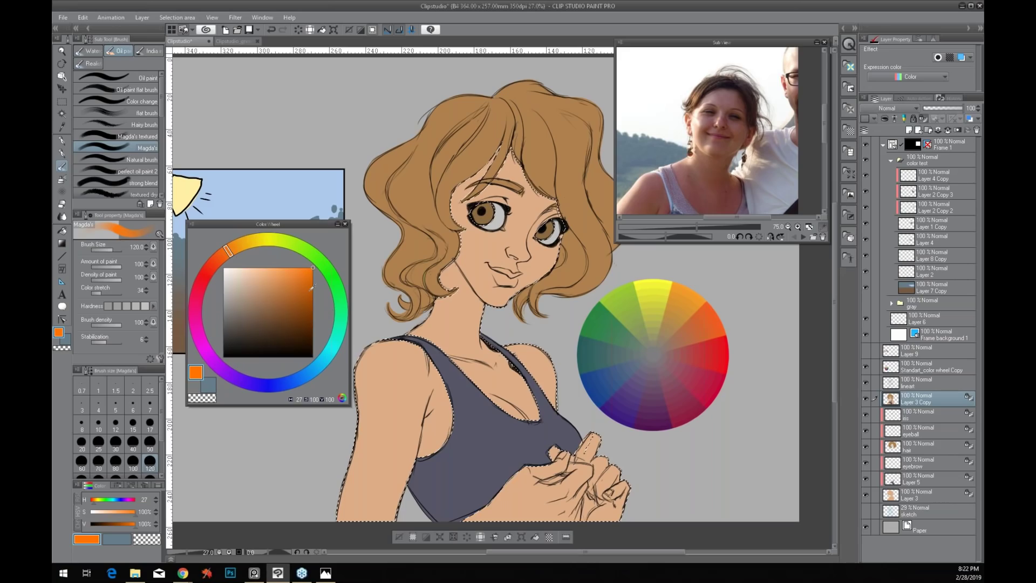
left_click(313, 293)
mouse_move(313, 293)
left_mouse_down()
mouse_move(313, 268)
mouse_move(317, 357)
left_mouse_up()
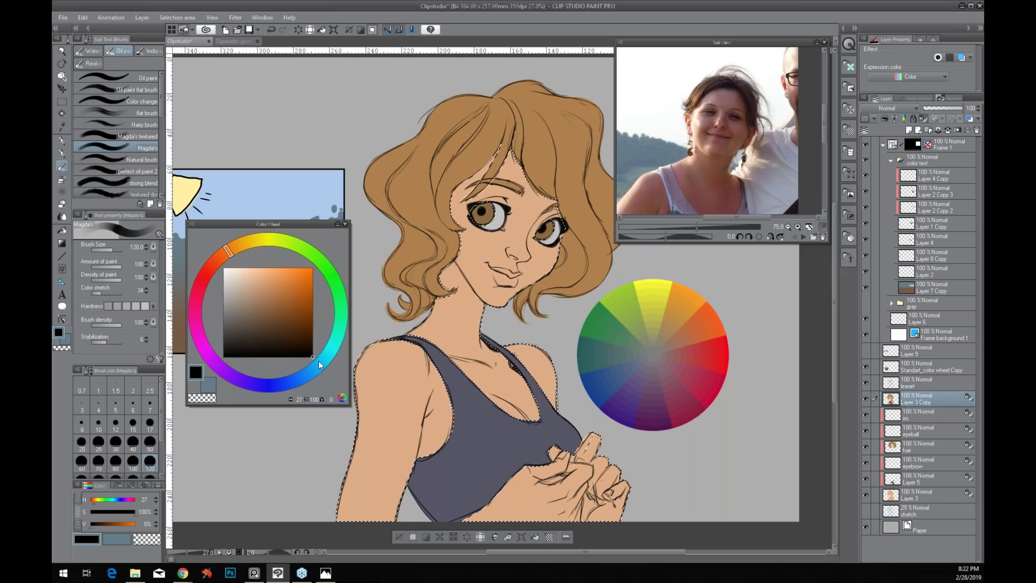
left_click(314, 268)
left_click(342, 398)
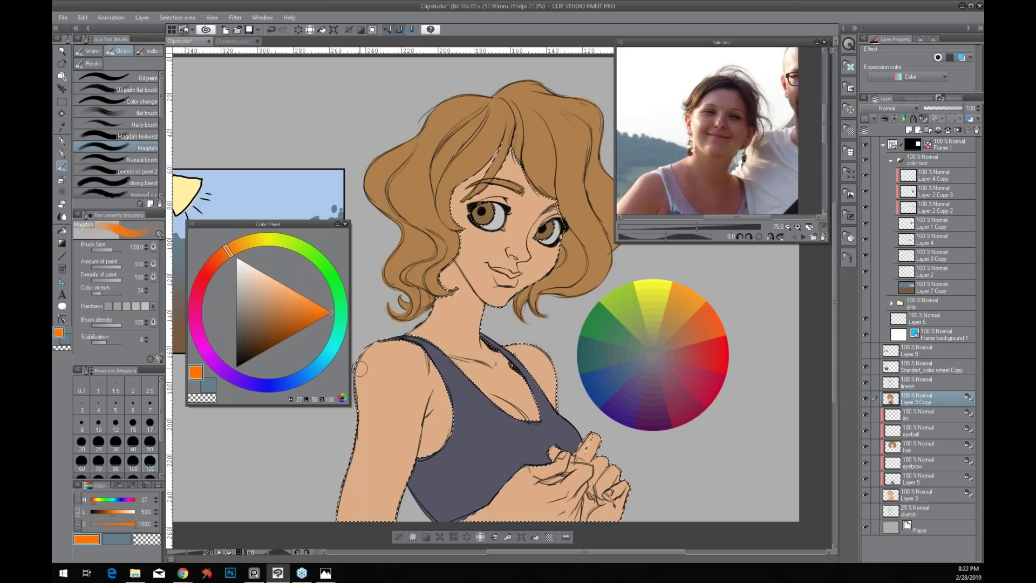
Resample the arm's skin color and shift it to a darker, redder shadow tone with hue 21 and luminosity 52%
key("alt")
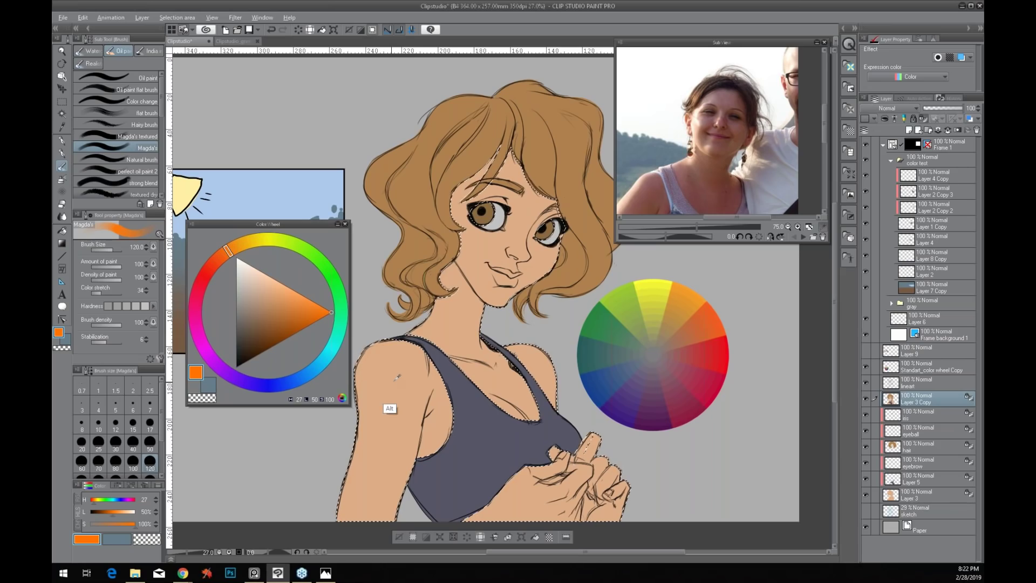
left_click(417, 428, "alt")
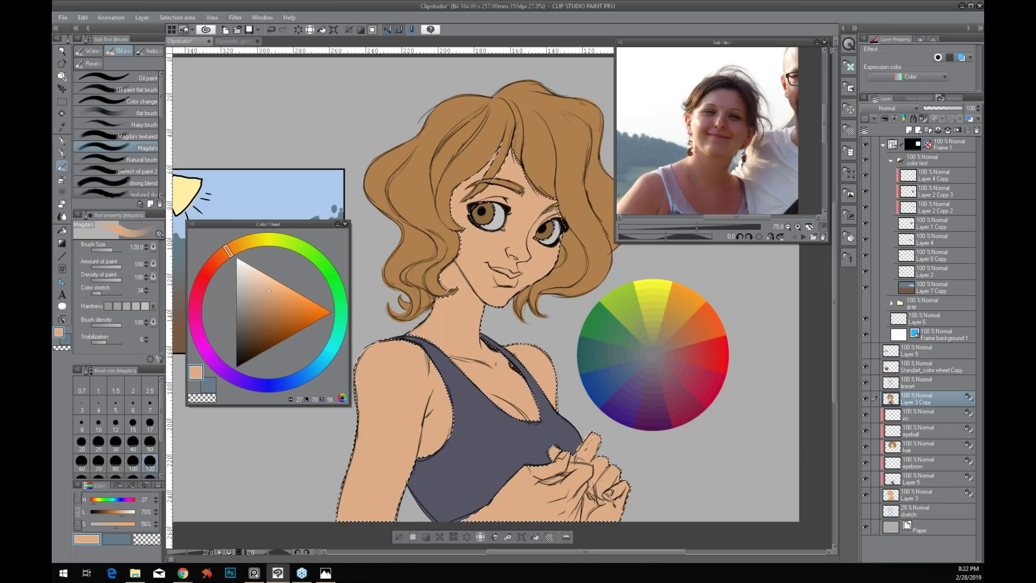
left_click(271, 298)
left_click(269, 310)
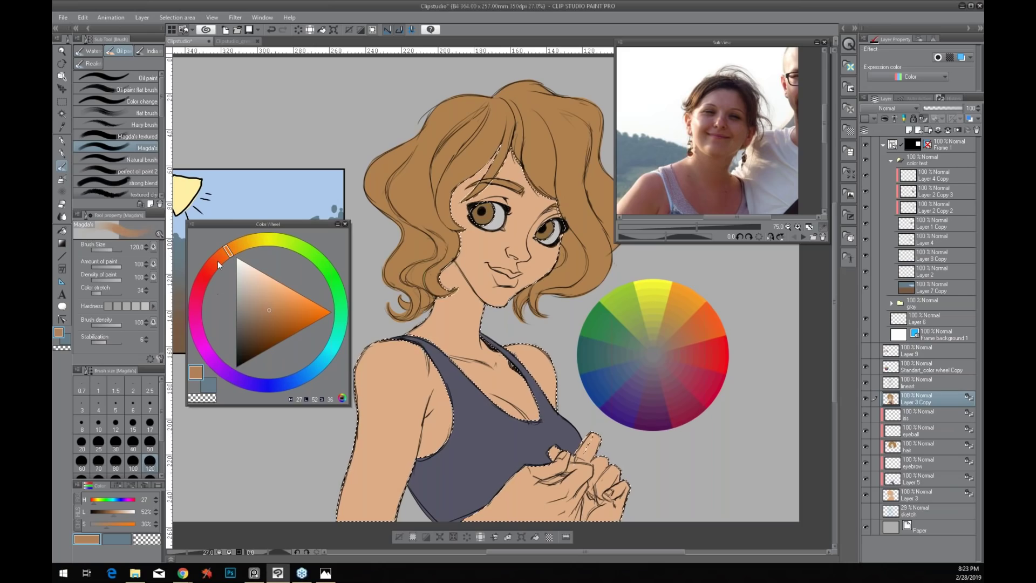
left_click_drag(218, 261, 222, 255)
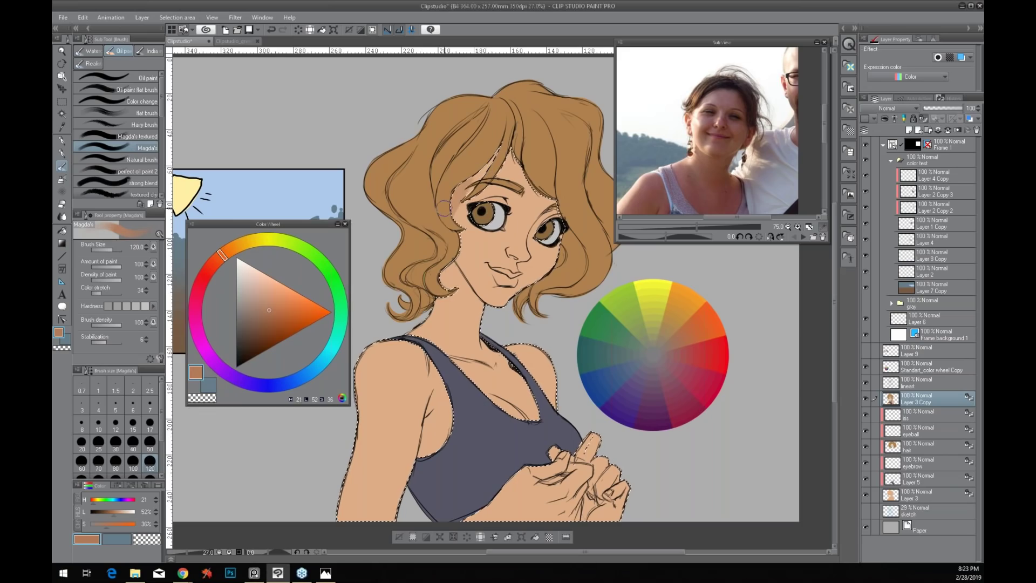
Shade the forehead and temple beneath the hairline with the skin shadow tone, adjusting it to hue 20 and luminosity 51%
left_click_drag(443, 206, 420, 279)
mouse_move(462, 215)
left_mouse_down()
mouse_move(466, 186)
mouse_move(502, 167)
left_mouse_up()
left_click(272, 310)
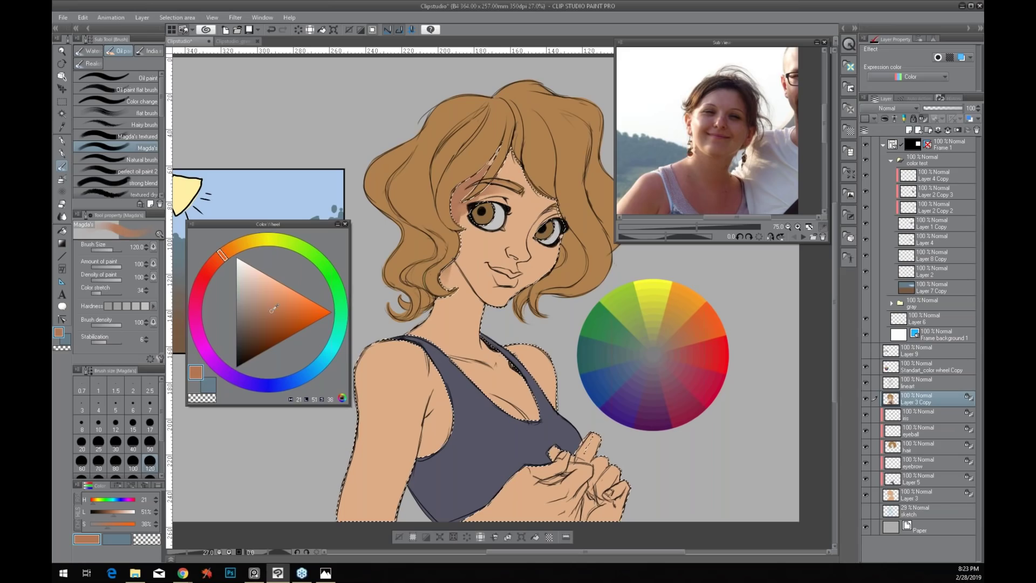
left_click(221, 255)
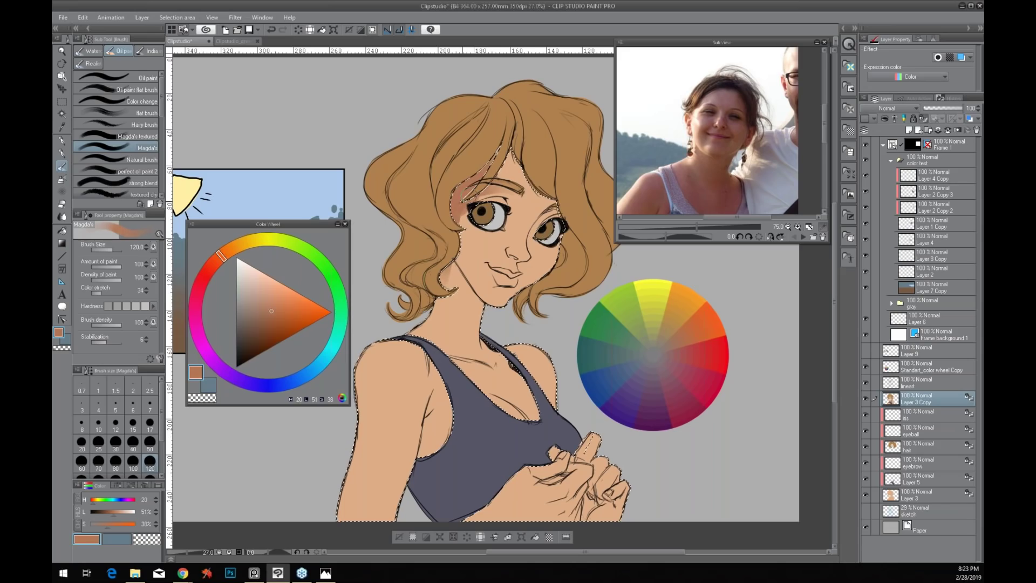
left_click_drag(475, 157, 531, 211)
left_click_drag(531, 162, 526, 238)
Undo the trial shadow strokes around the eye and nose
left_click_drag(507, 258, 521, 262)
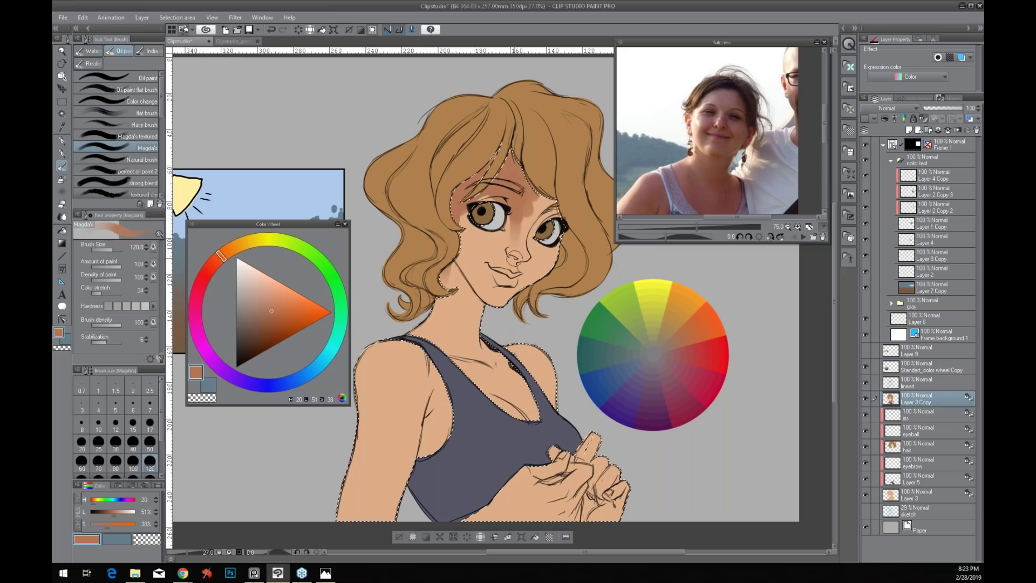
key("ctrl+z")
left_click_drag(493, 212, 505, 243)
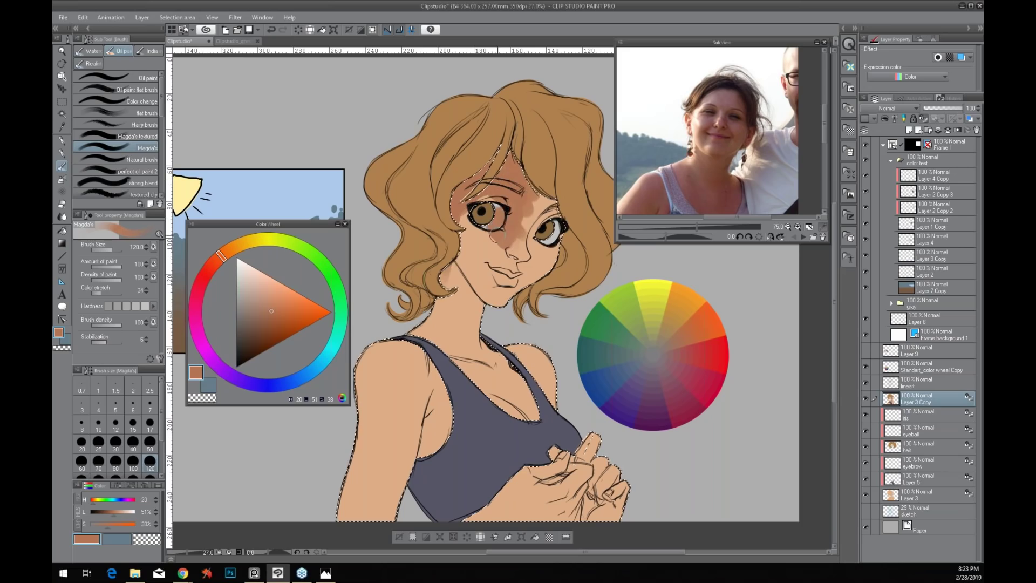
key("ctrl+z")
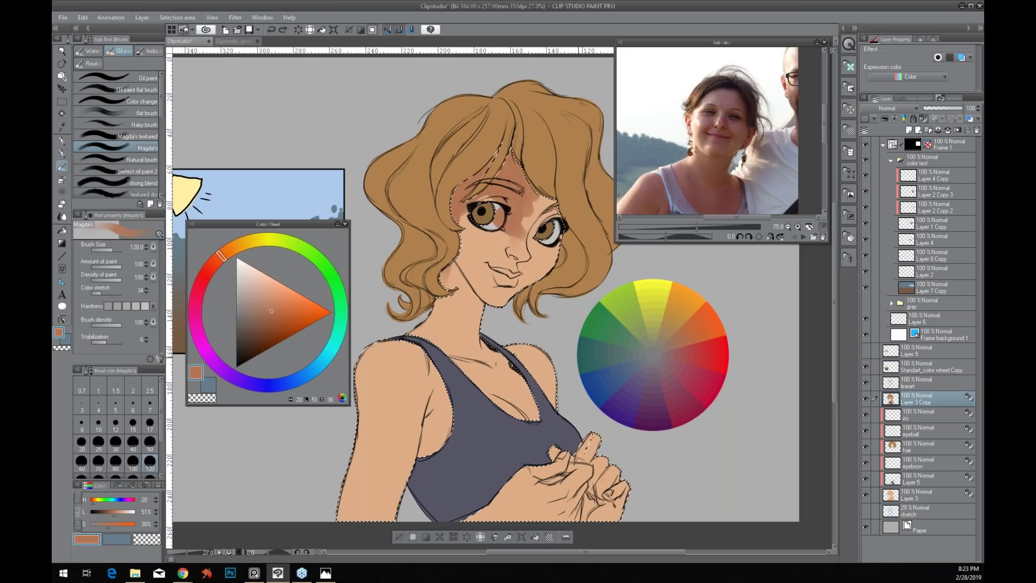
key("ctrl+z")
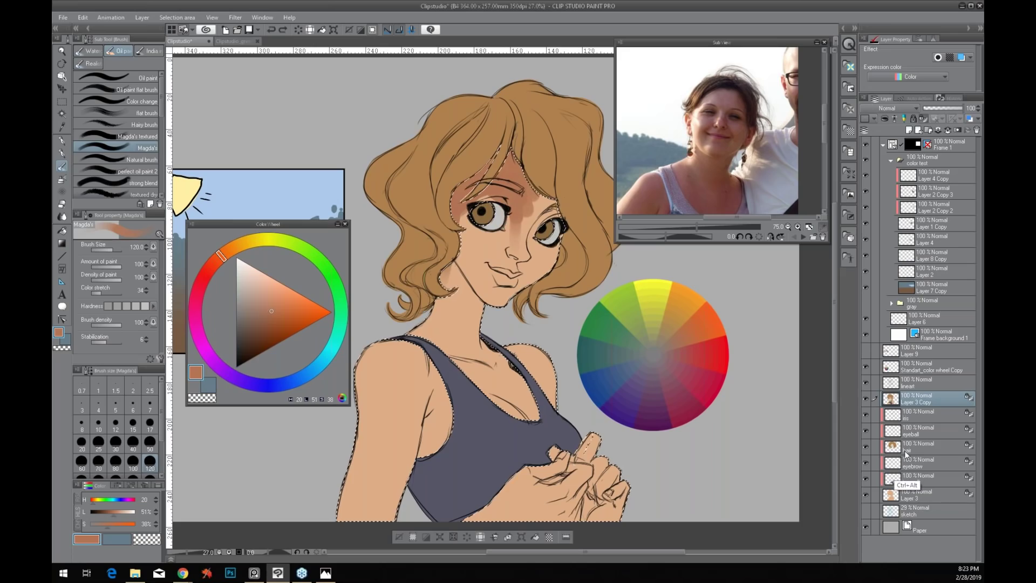
Paint the shadow tone over the nose, the far cheek, the mouth area and the chin
mouse_move(507, 217)
left_mouse_down()
mouse_move(498, 264)
mouse_move(531, 204)
left_mouse_up()
mouse_move(534, 258)
left_mouse_down()
mouse_move(538, 270)
mouse_move(524, 266)
mouse_move(519, 280)
left_mouse_up()
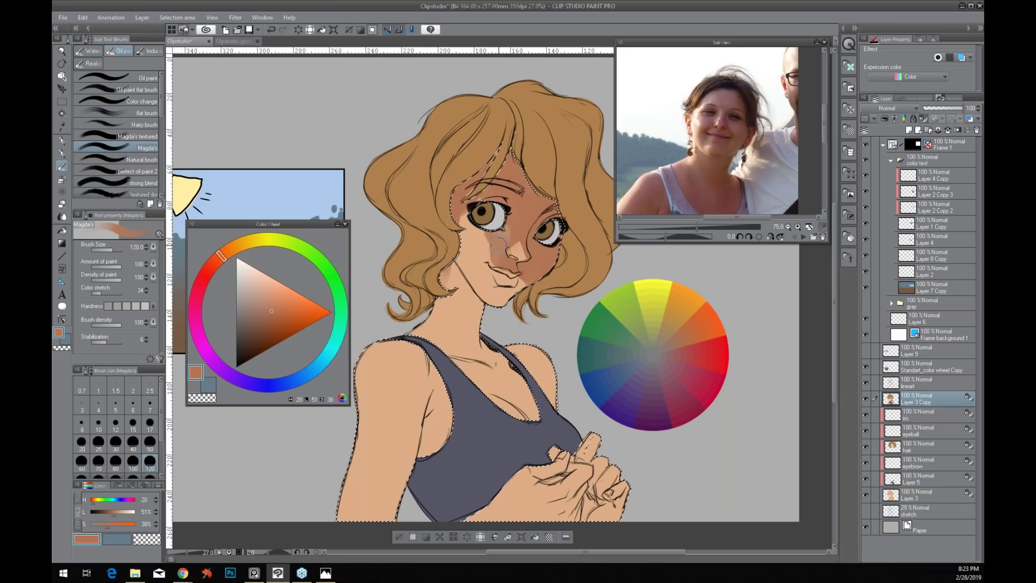
mouse_move(498, 245)
left_mouse_down()
mouse_move(446, 313)
mouse_move(482, 266)
mouse_move(518, 295)
left_mouse_up()
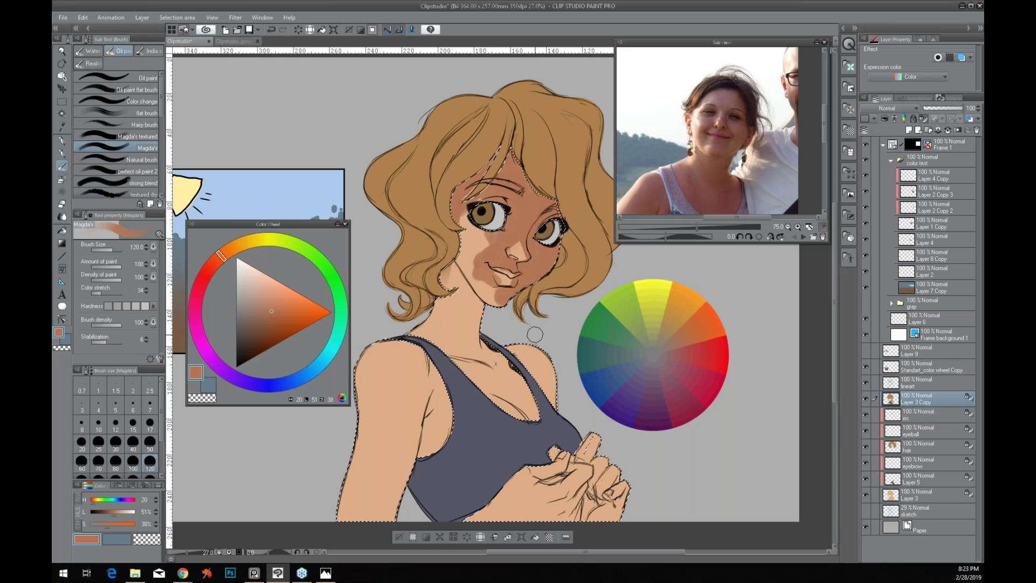
Resample the shadow tone from the face and shade the neck, chest, far shoulder and inner side of the near arm
key("alt")
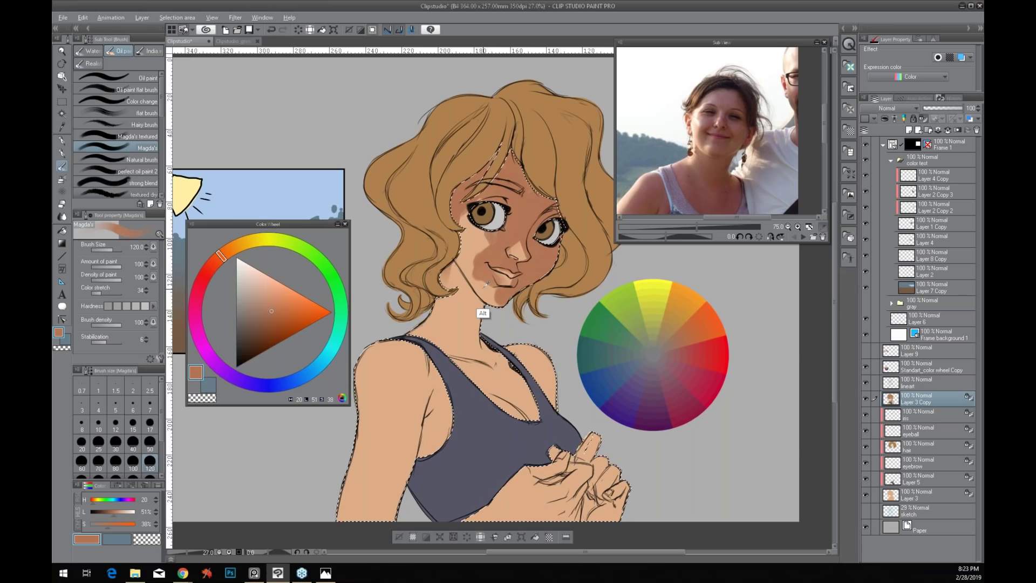
left_click(503, 241, "alt")
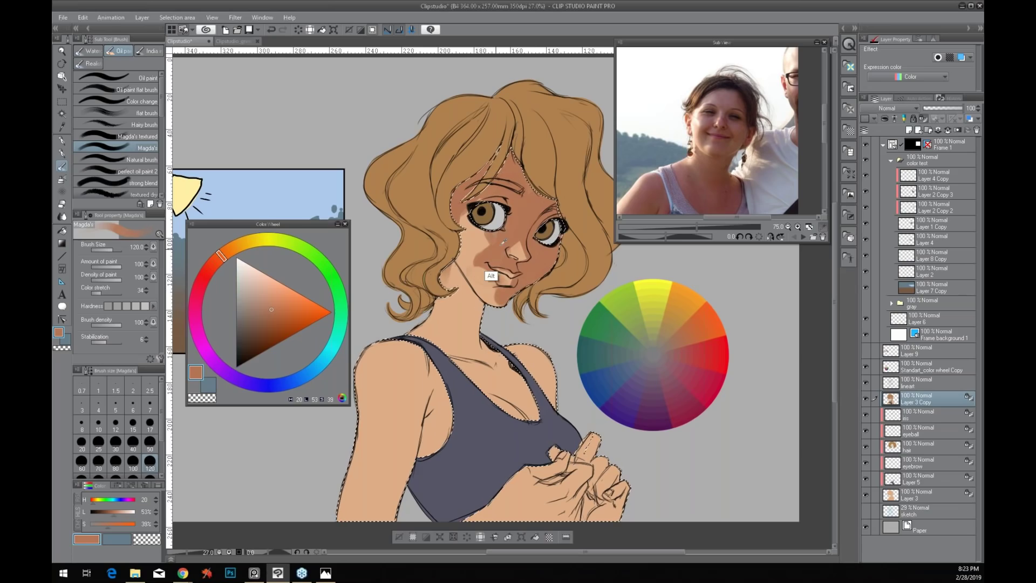
mouse_move(488, 278)
left_mouse_down()
mouse_move(448, 319)
mouse_move(477, 388)
mouse_move(539, 350)
left_mouse_up()
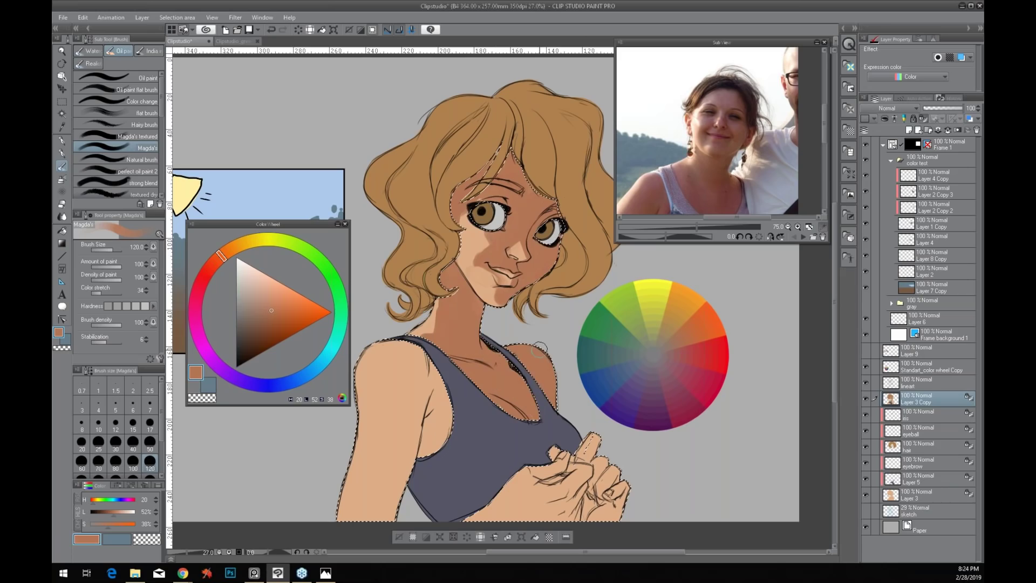
mouse_move(386, 352)
left_mouse_down()
mouse_move(419, 346)
mouse_move(381, 430)
left_mouse_up()
mouse_move(379, 391)
left_mouse_down()
mouse_move(359, 521)
mouse_move(391, 418)
mouse_move(394, 447)
mouse_move(425, 419)
mouse_move(437, 437)
mouse_move(413, 503)
left_mouse_up()
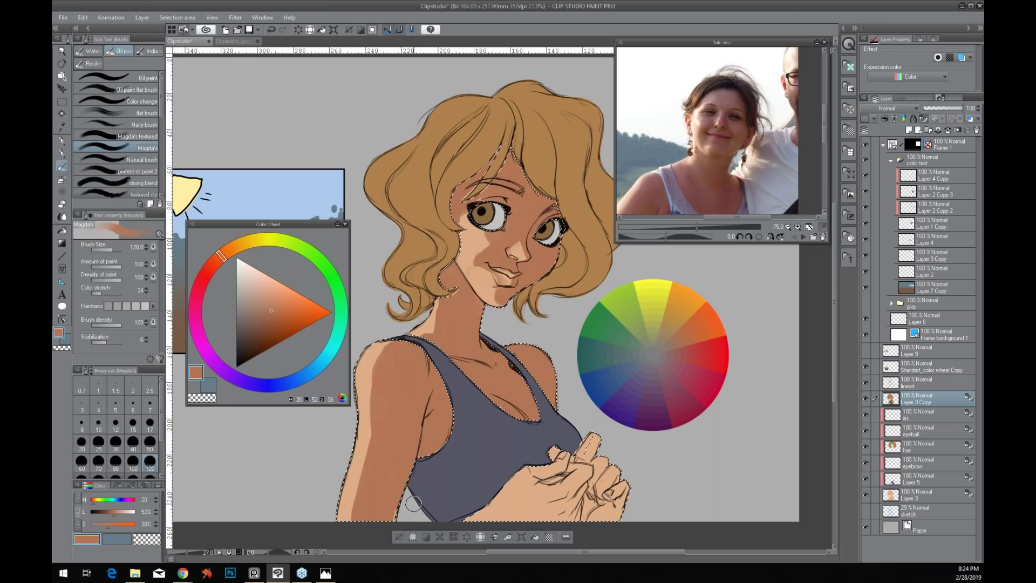
Sample the base skin color from the jaw and restore lit areas along the neck edge and chin
left_click(482, 284, "alt")
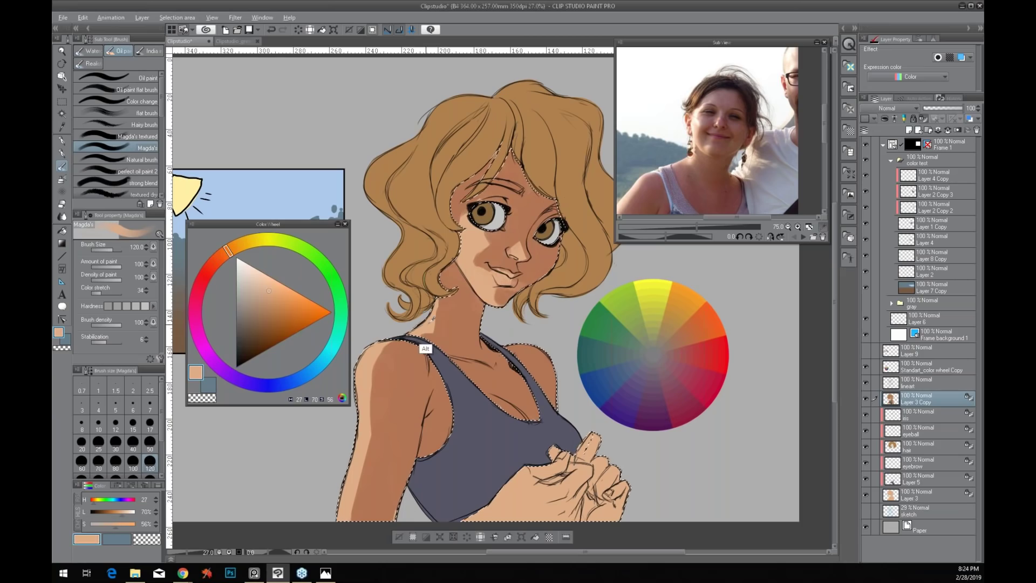
left_click_drag(432, 316, 434, 297)
left_click_drag(418, 333, 428, 337)
left_click_drag(489, 291, 493, 299)
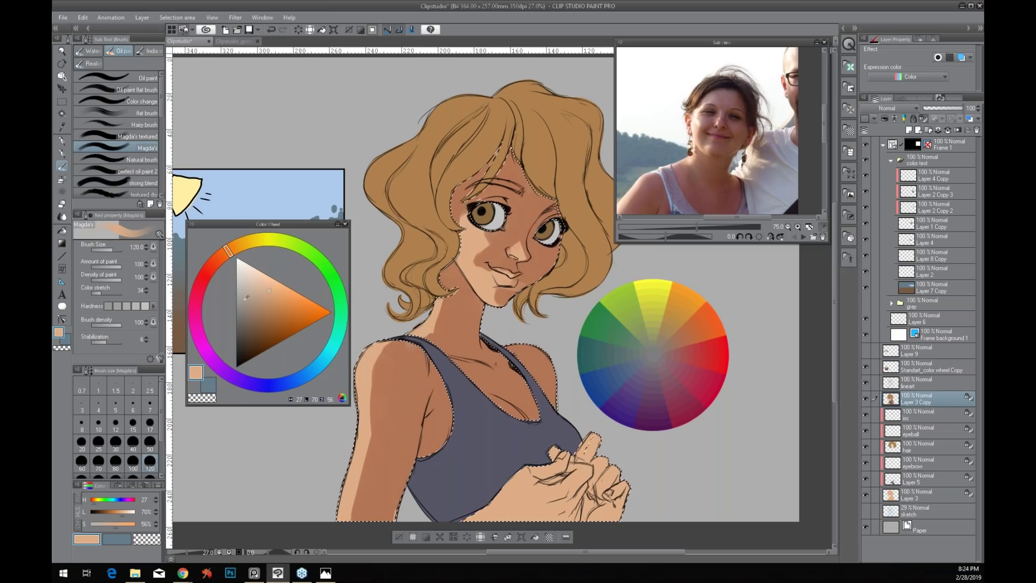
Mix a lighter, yellower skin highlight color with hue 38, luminosity 84% and saturation 100%
left_click(271, 279)
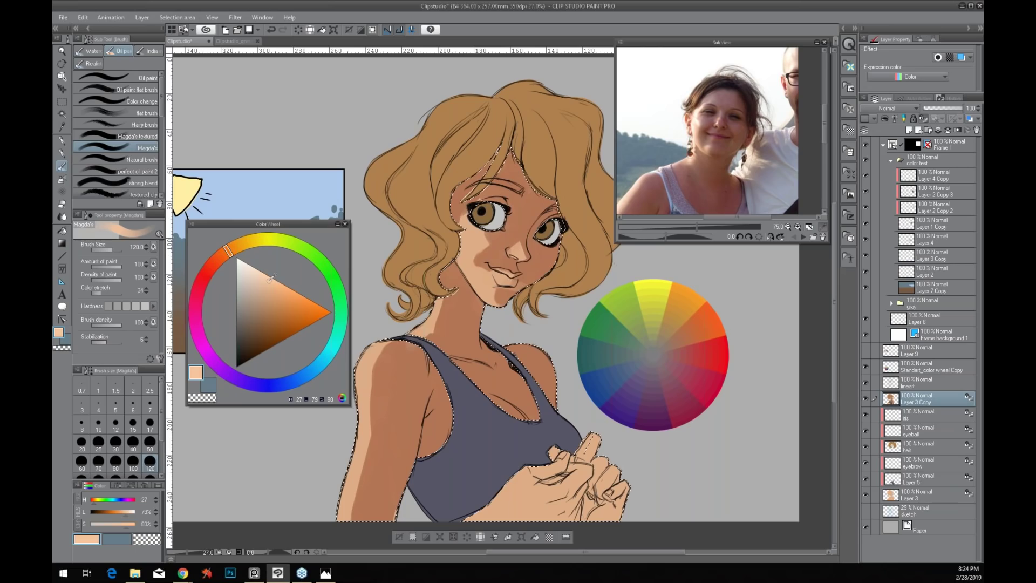
left_click_drag(271, 277, 269, 280)
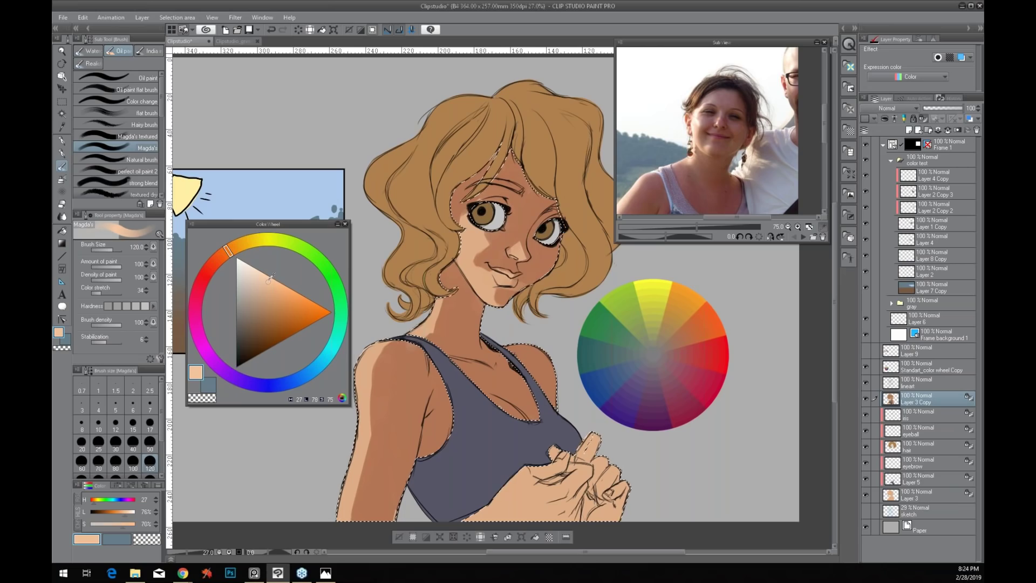
left_click(233, 248)
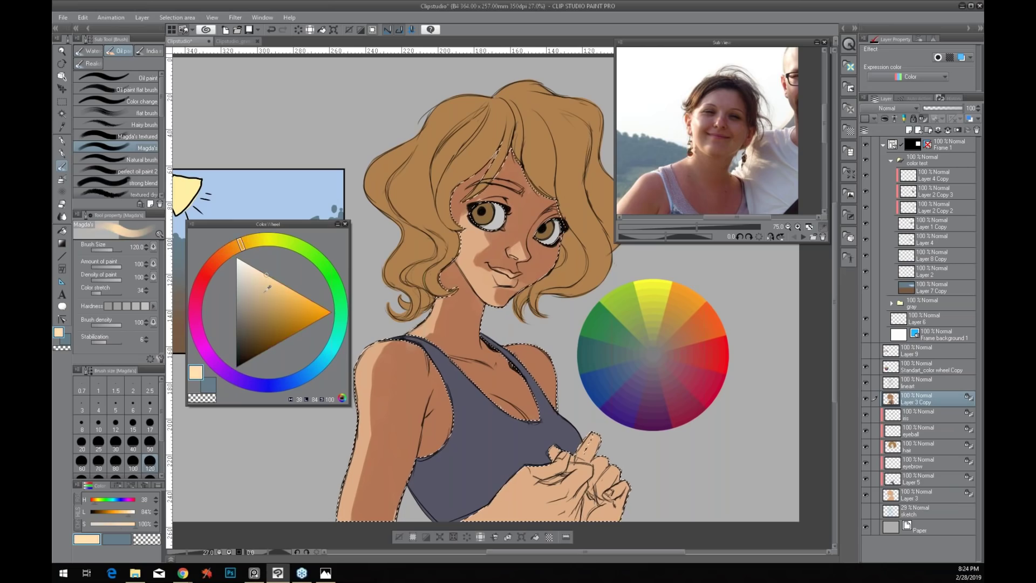
Paint highlights on the near cheek, beside the eye, on the nose and on the chin, with brush sizes from 70 down to 50
key("bracketleft")
key("bracketleft")
key("bracketleft")
key("bracketleft")
key("bracketleft")
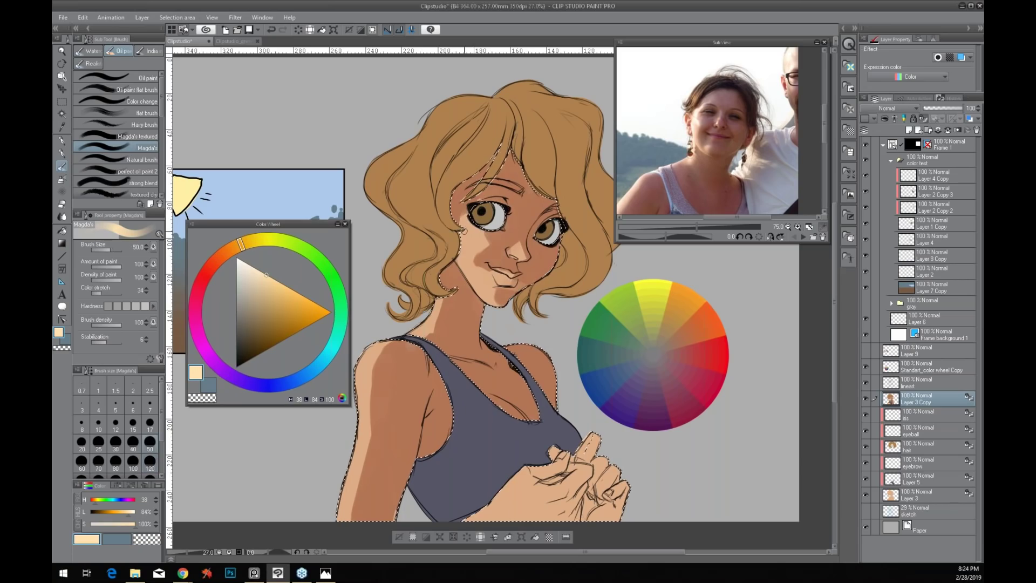
key("bracketright")
key("bracketright")
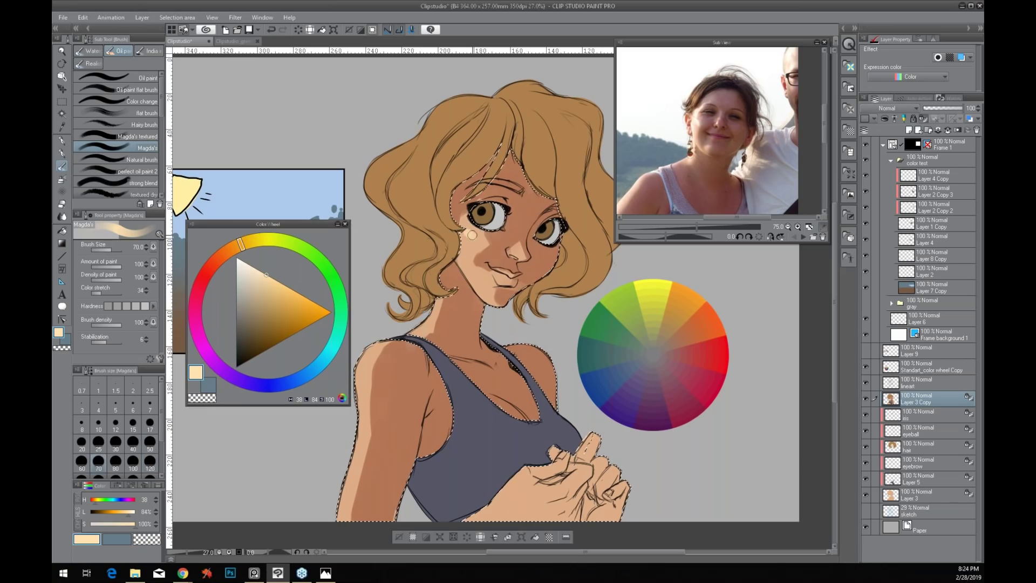
left_click_drag(472, 234, 462, 218)
key("bracketleft")
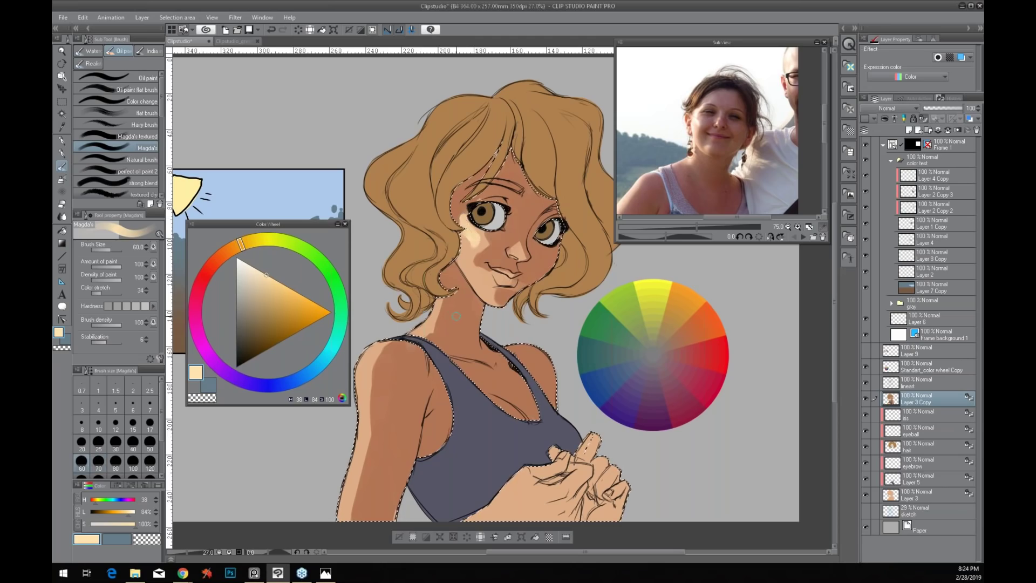
key("bracketleft")
left_click(516, 249)
left_click_drag(492, 281, 477, 279)
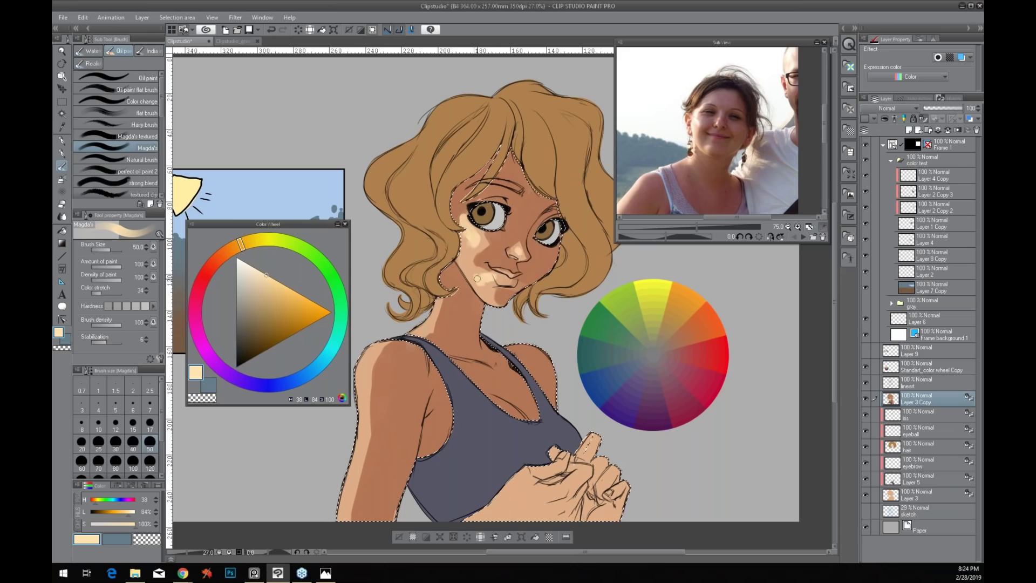
Set the brush size to 70 and paint highlights along the near shoulder and outer edge of the arm
key("bracketright")
key("bracketright")
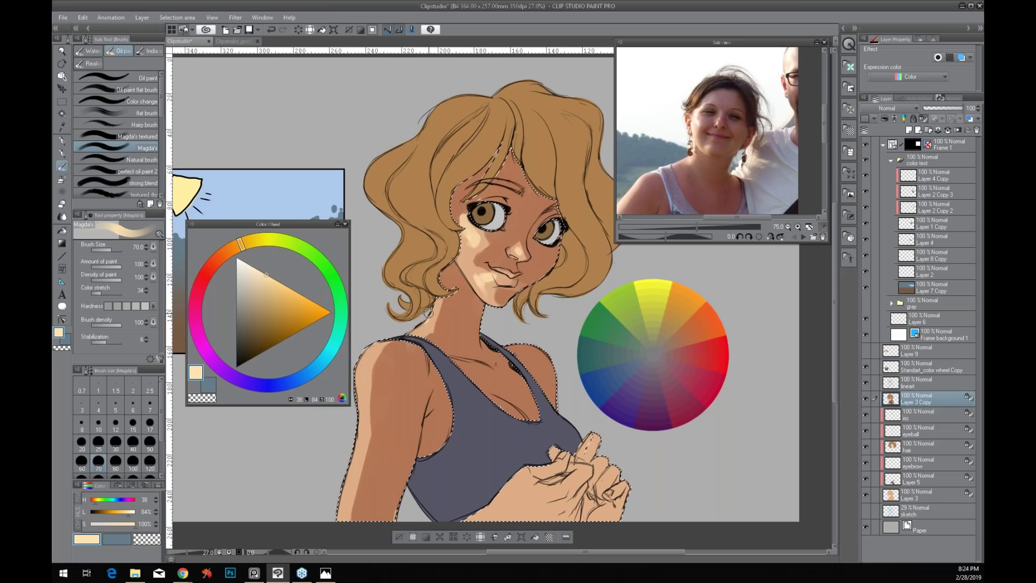
left_click_drag(380, 337, 343, 510)
mouse_move(353, 448)
left_mouse_down()
mouse_move(339, 518)
mouse_move(358, 422)
left_mouse_up()
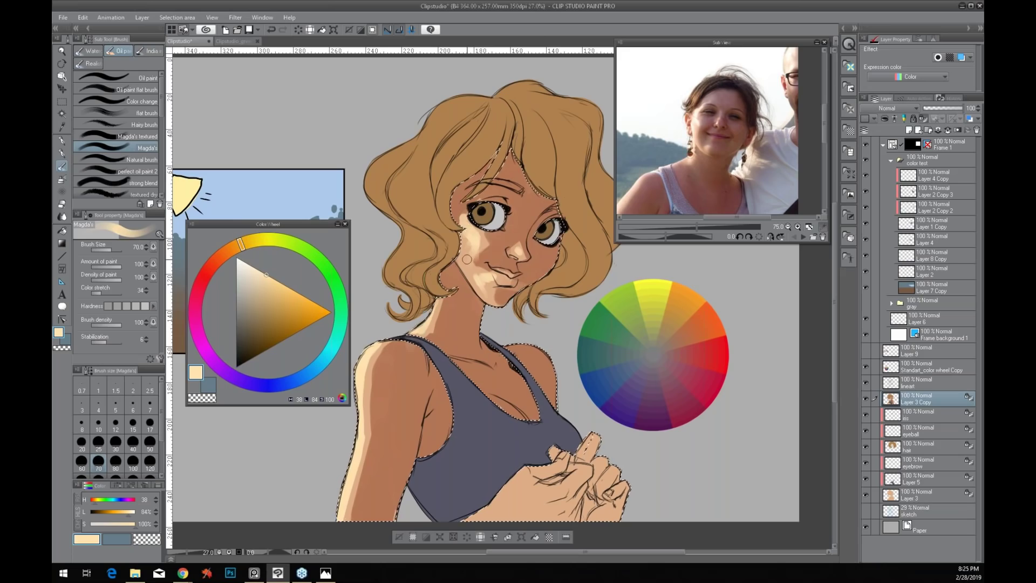
Sample the midtone on the cheek to touch up the highlight edge, and resample the skin shadow tone beside the jaw
left_click(476, 244, "alt")
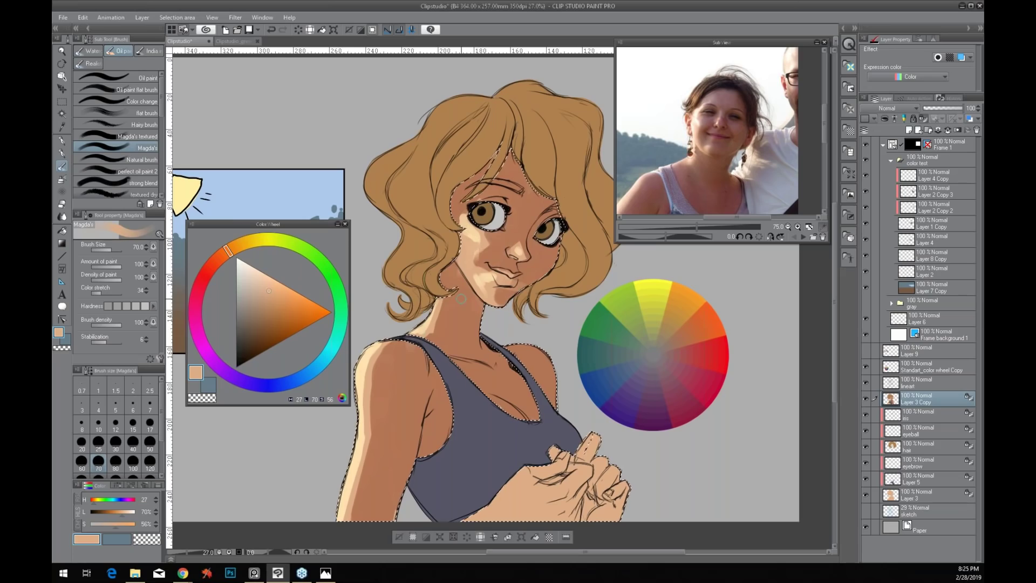
left_click(473, 253, "alt")
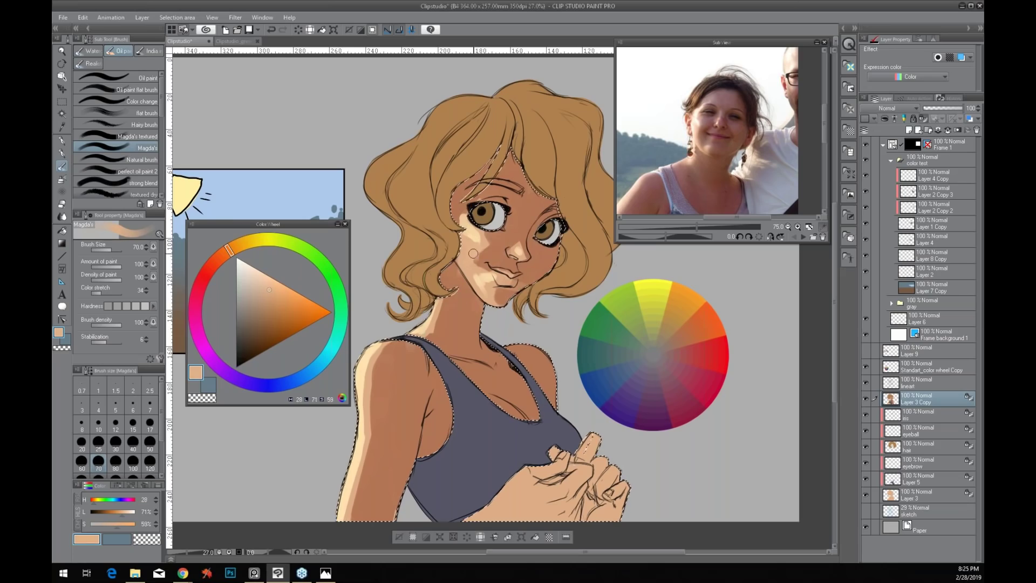
left_click(473, 253, "alt")
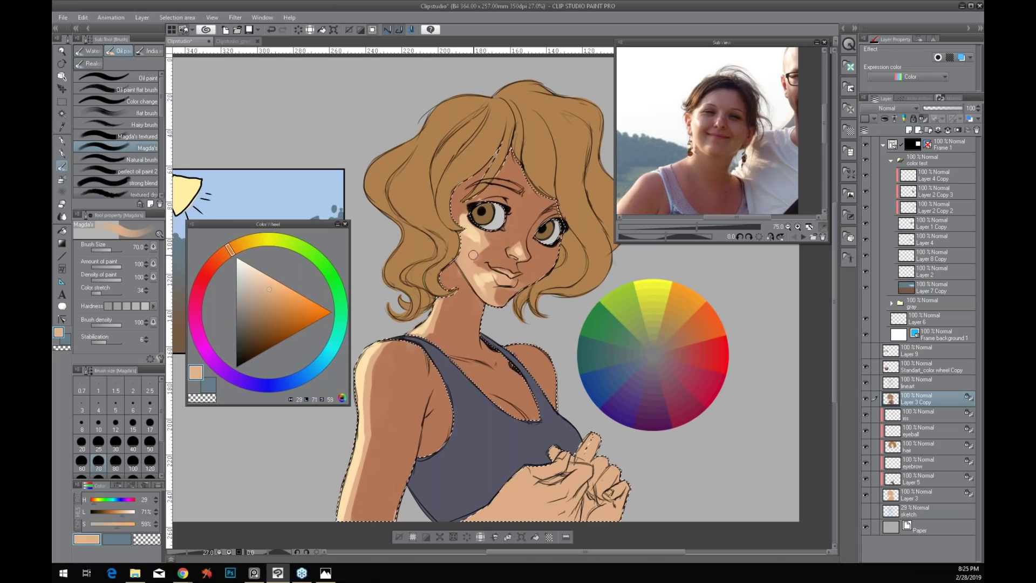
left_click(479, 264)
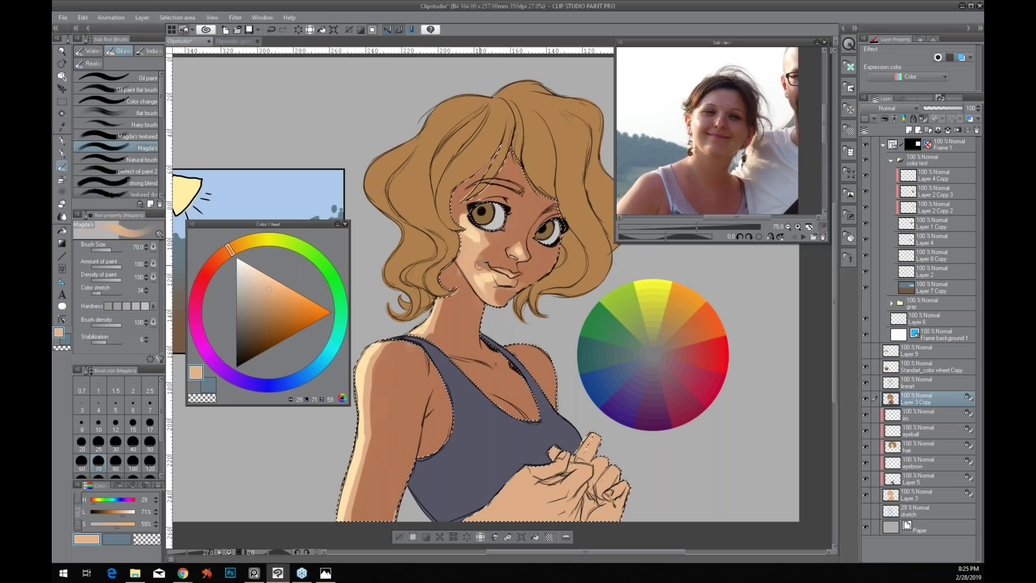
left_click(452, 268, "alt")
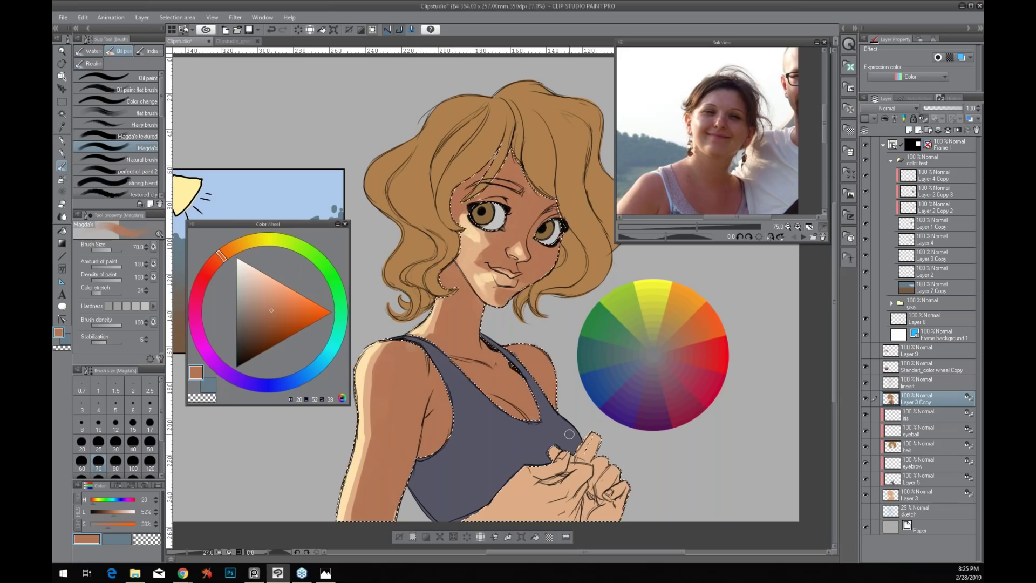
Select the hair where its layer overlaps Layer 3, and mix a darker, redder hair shadow color with hue 24 and luminosity 32%
left_click(893, 452, "ctrl")
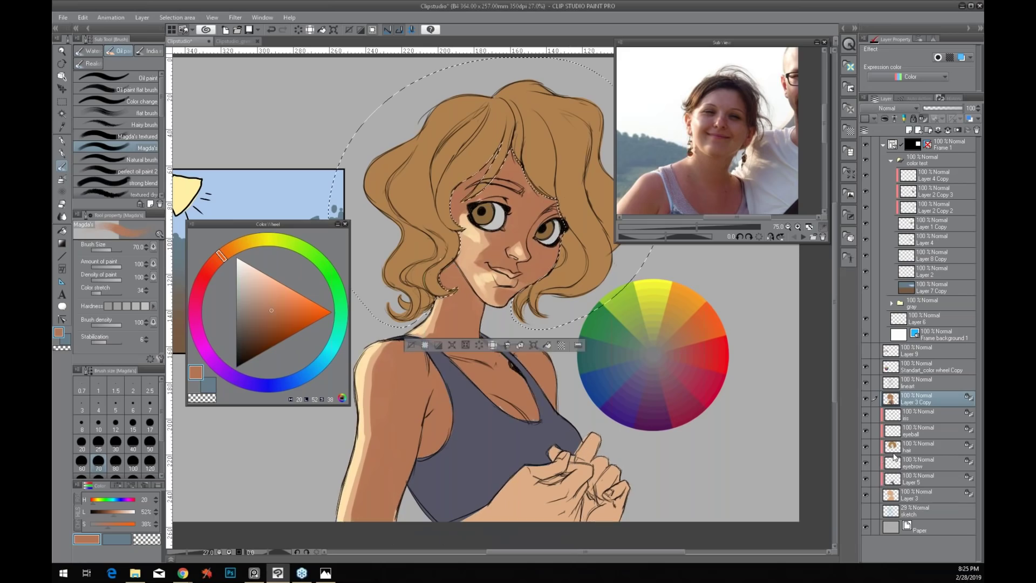
left_click(891, 495, "ctrl+alt+shift")
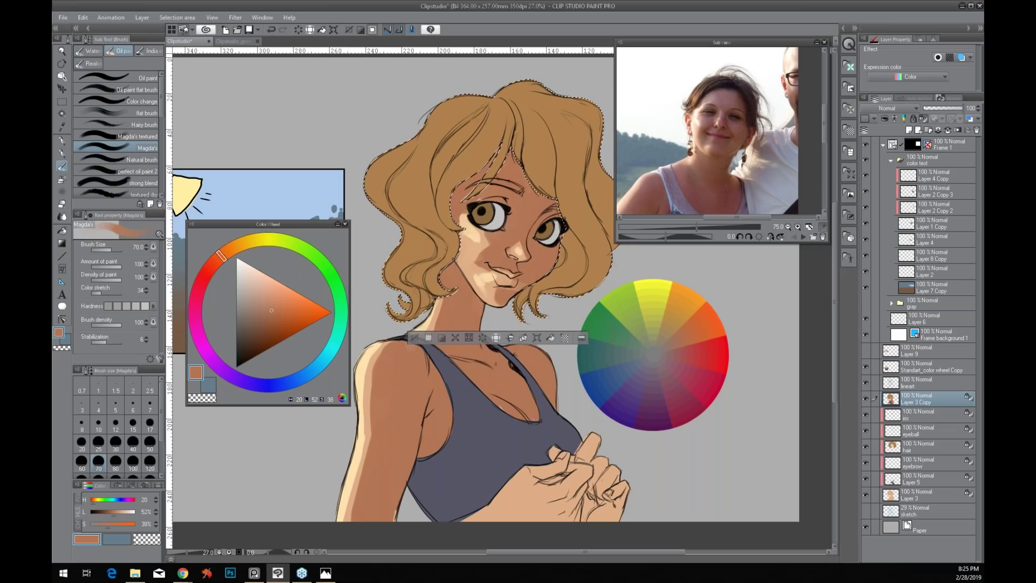
left_click(382, 188, "alt")
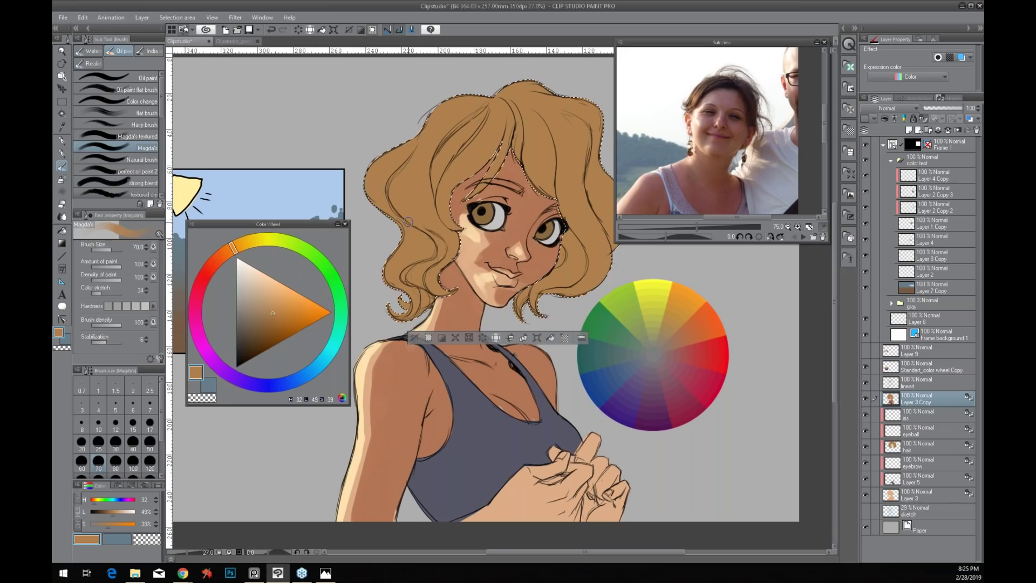
left_click(273, 330)
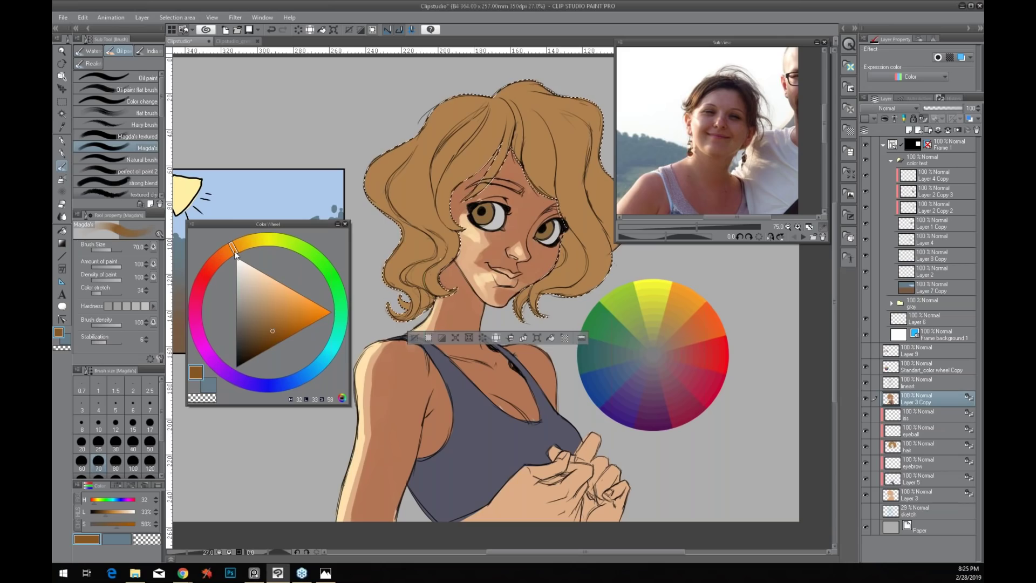
left_click_drag(236, 253, 227, 257)
left_click(273, 330)
Shade the far half of the hair with brush size 250, muting the brown to hue 24, luminosity 33% and saturation 46%
mouse_move(534, 181)
left_mouse_down()
mouse_move(550, 152)
mouse_move(529, 130)
left_mouse_up()
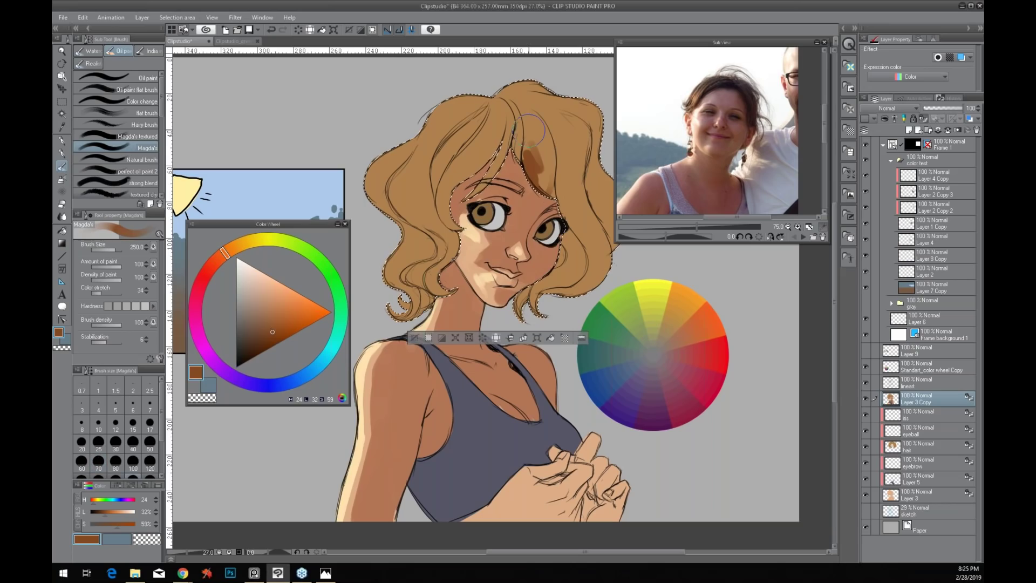
mouse_move(529, 130)
left_mouse_down()
mouse_move(576, 86)
mouse_move(554, 314)
mouse_move(603, 184)
left_mouse_up()
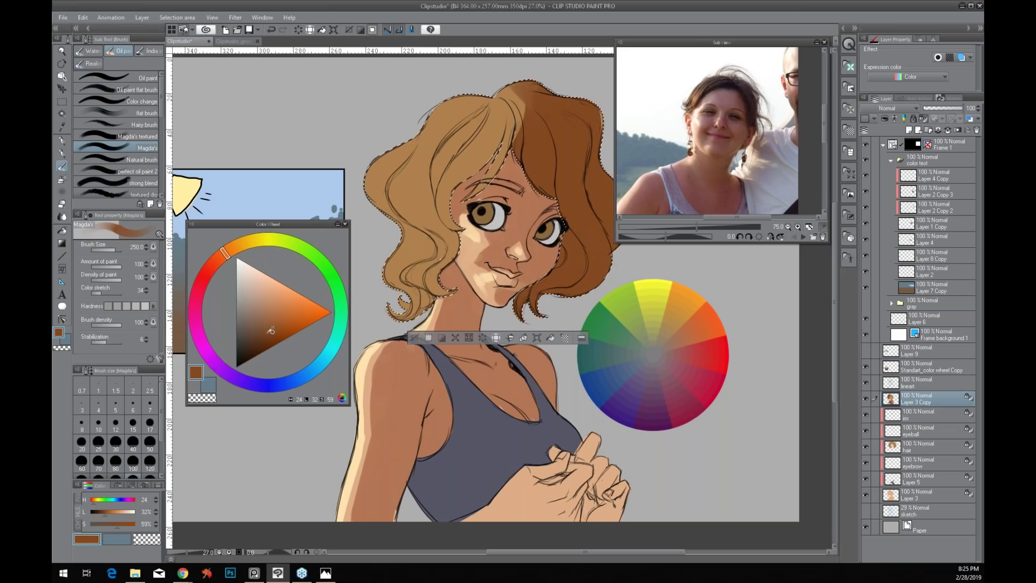
left_click_drag(270, 331, 264, 331)
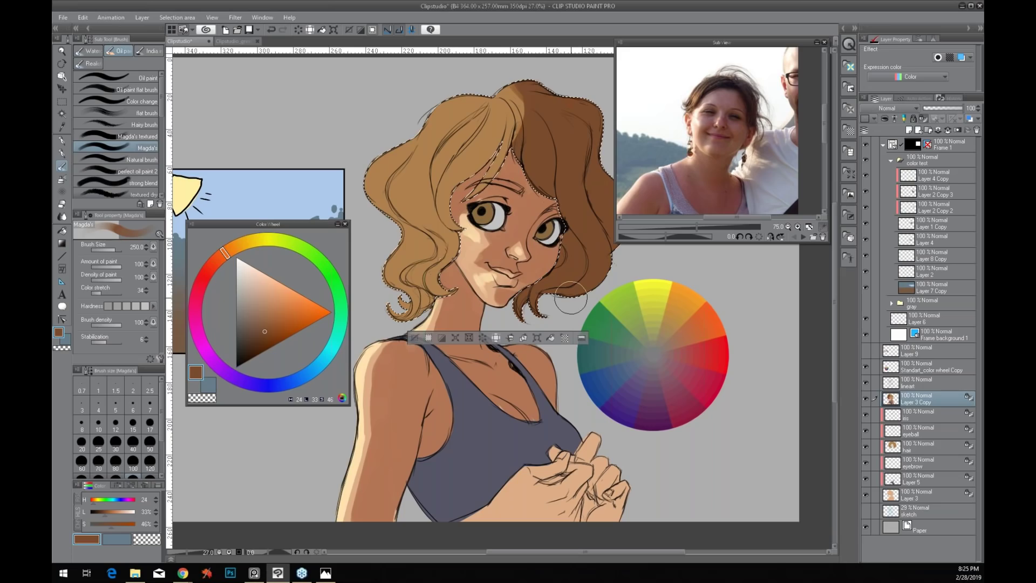
Shade the undersides of the near-side hair locks and mix a yellower hair highlight with hue 39, luminosity 64% and saturation 56%
mouse_move(496, 156)
left_mouse_down()
mouse_move(433, 285)
mouse_move(420, 274)
mouse_move(420, 294)
left_mouse_up()
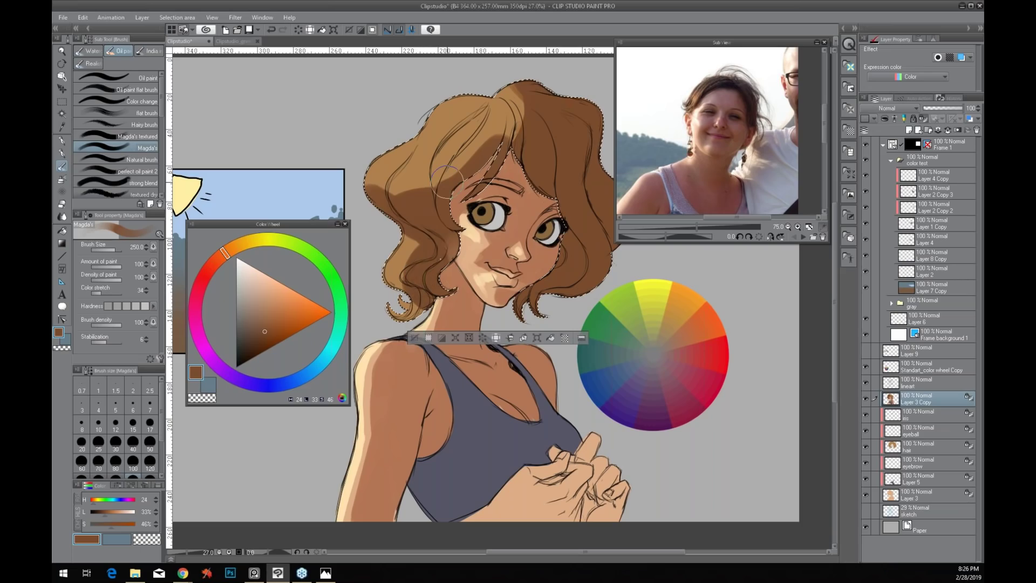
left_click(433, 194, "alt")
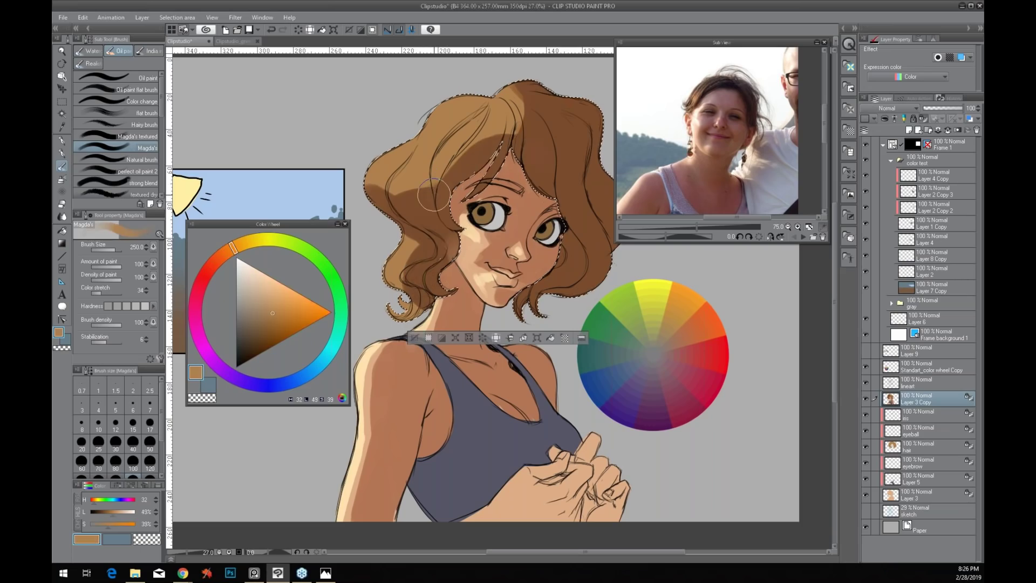
left_click(275, 296)
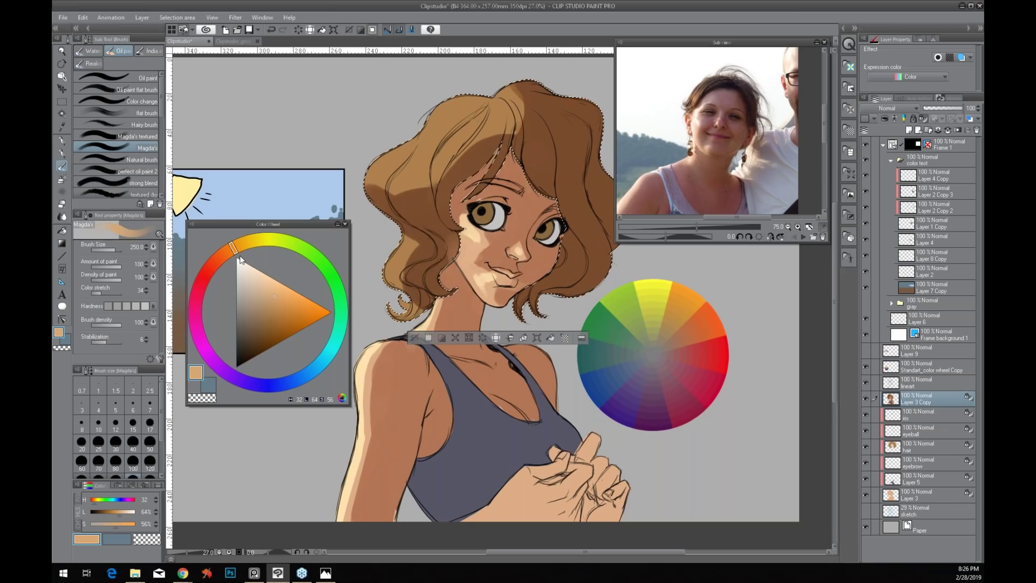
left_click(242, 244)
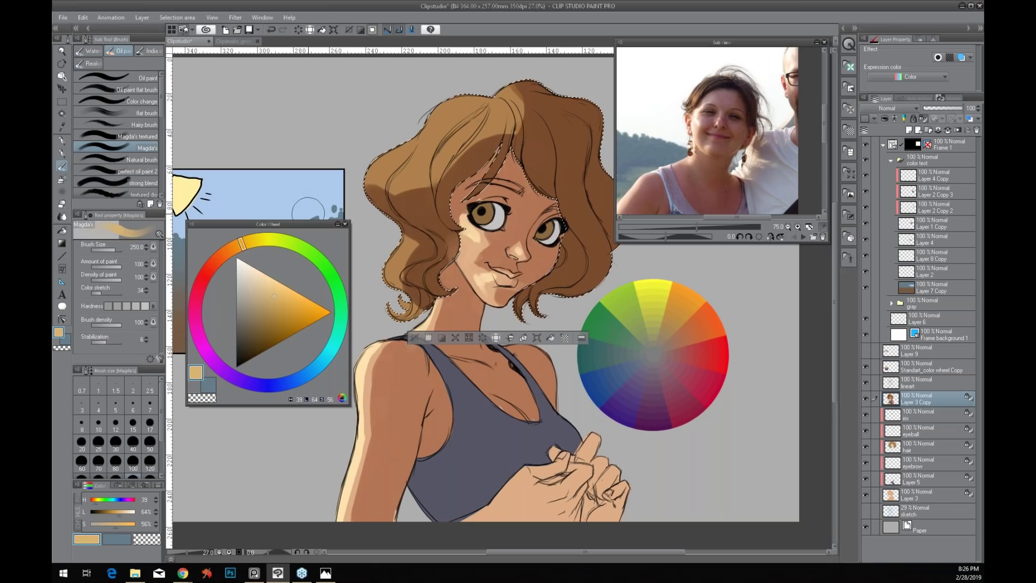
Paint highlights on the crown and near-side hair locks with brush sizes 80 and 100, and clear the hair selection
left_click_drag(383, 167, 416, 159)
left_click_drag(485, 135, 448, 117)
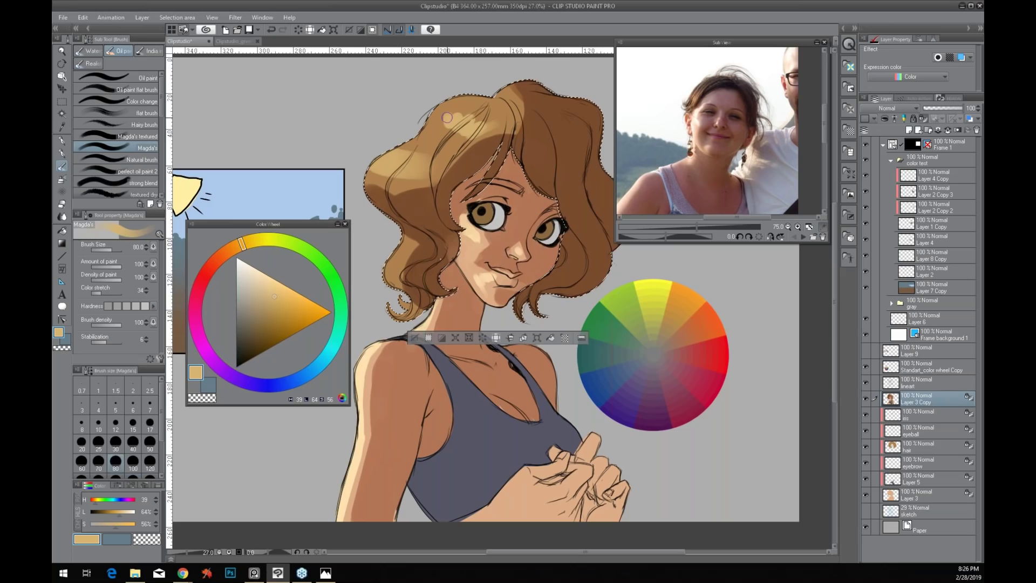
key("bracketright")
left_click_drag(402, 254, 388, 277)
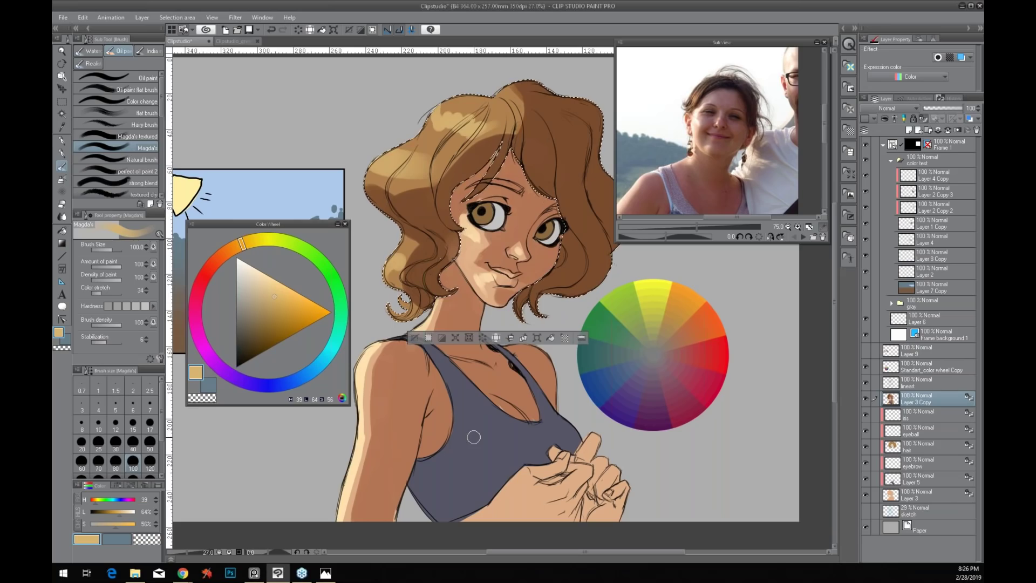
key("ctrl+d")
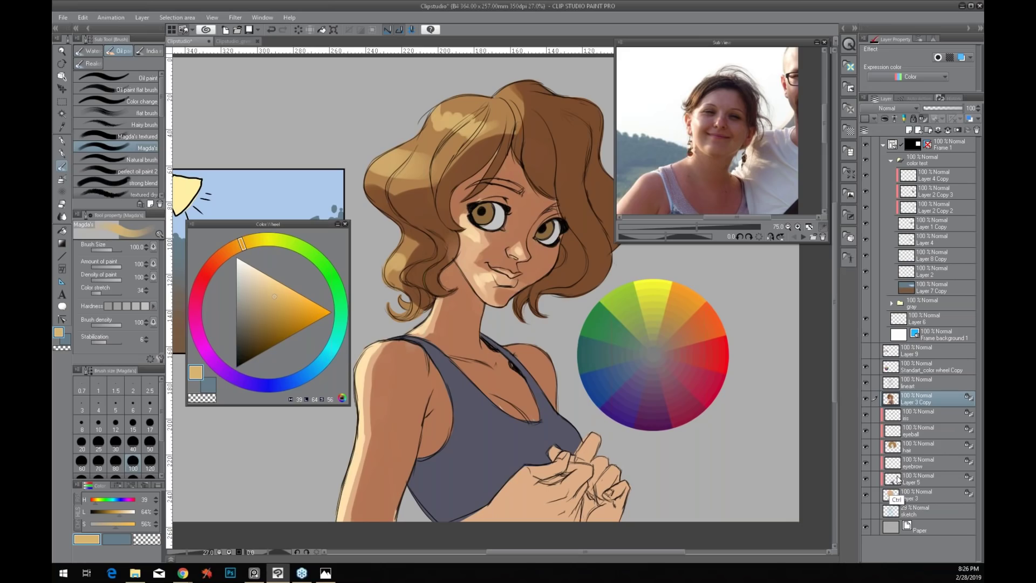
Select the tank top where Layer 5 overlaps Layer 3, and sample its gray-violet for painting on Layer 3 Copy
left_click(898, 497, "ctrl")
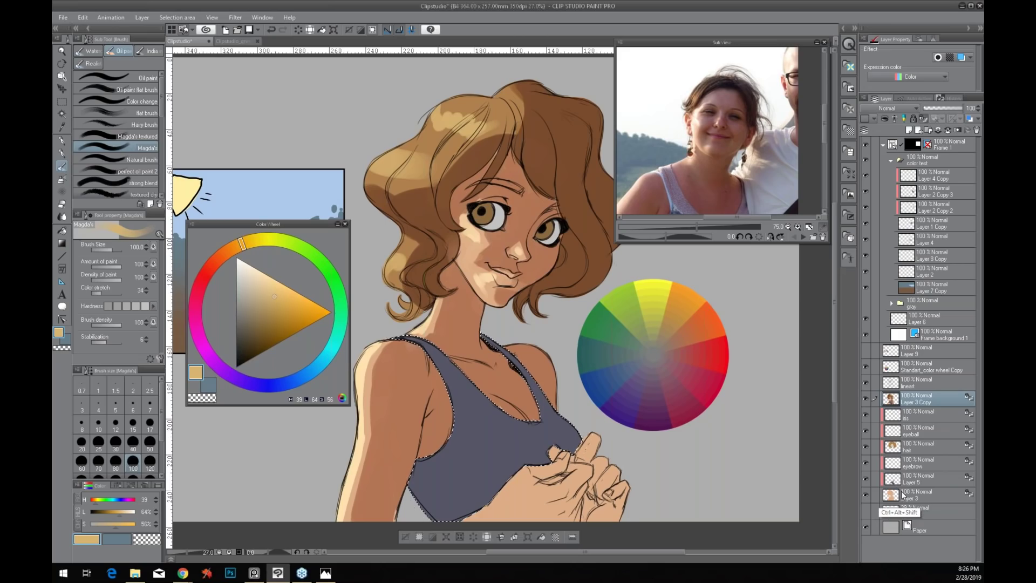
left_click(917, 510)
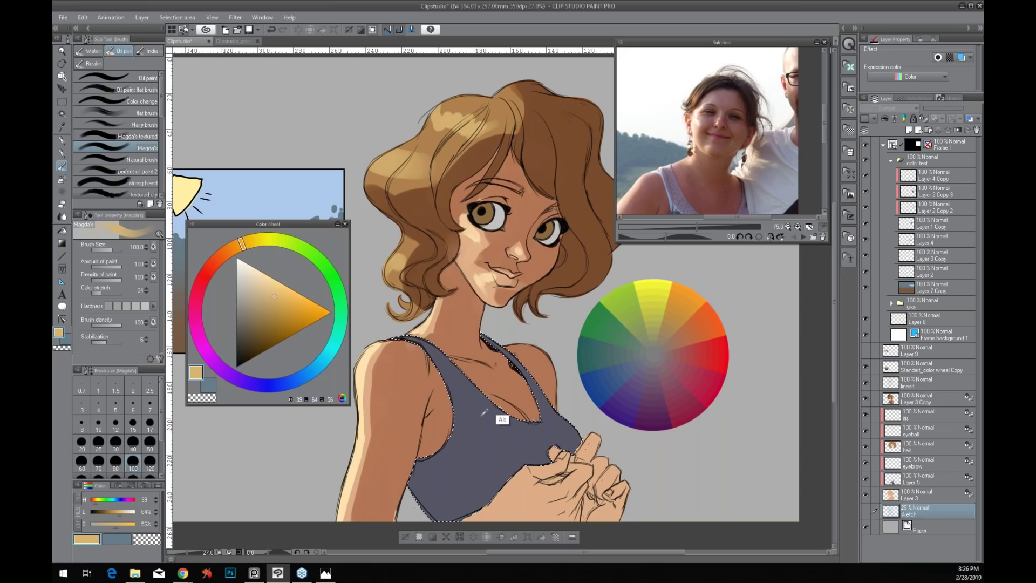
left_click(484, 413, "alt")
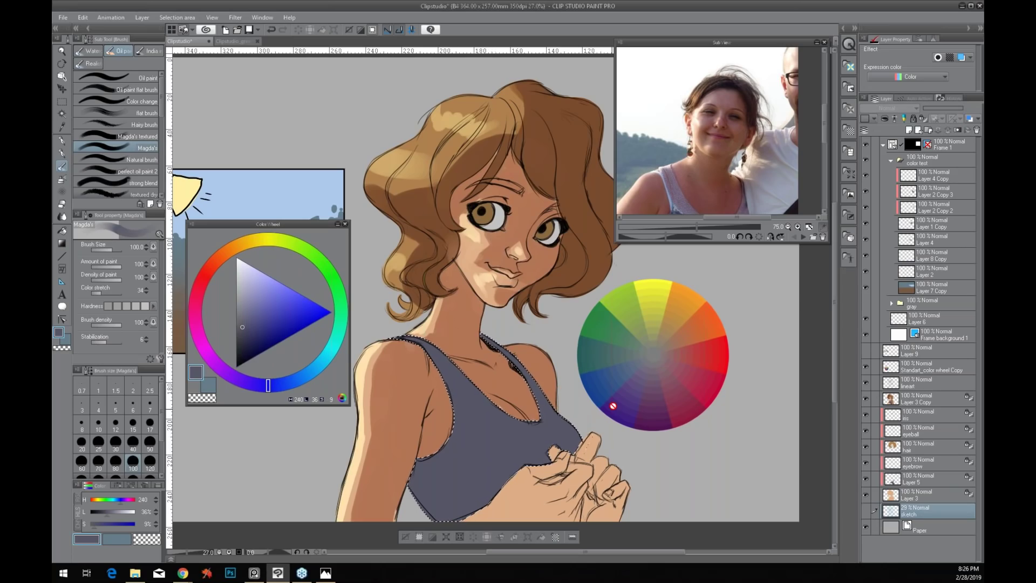
left_click(926, 395)
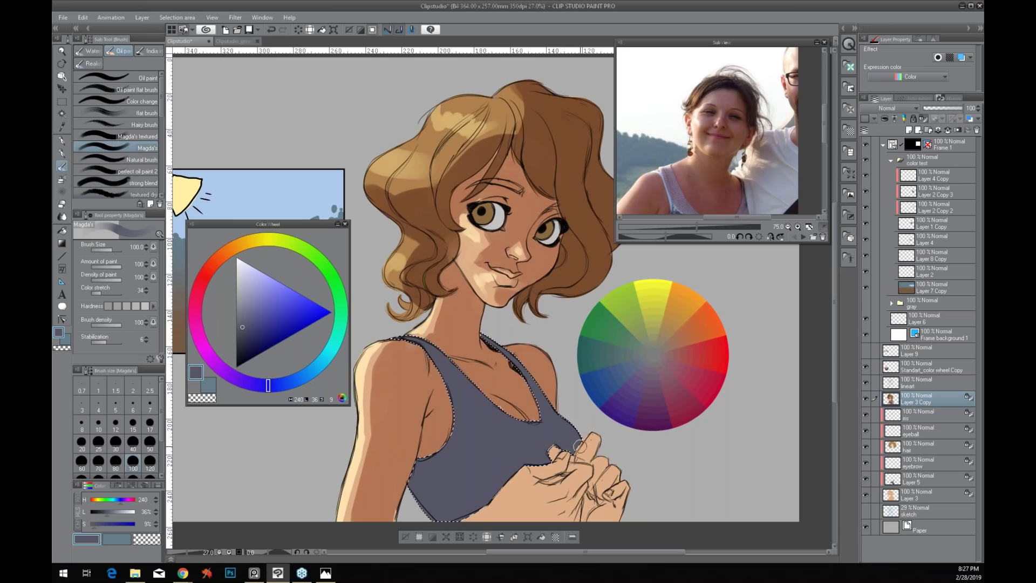
left_click_drag(553, 450, 585, 440)
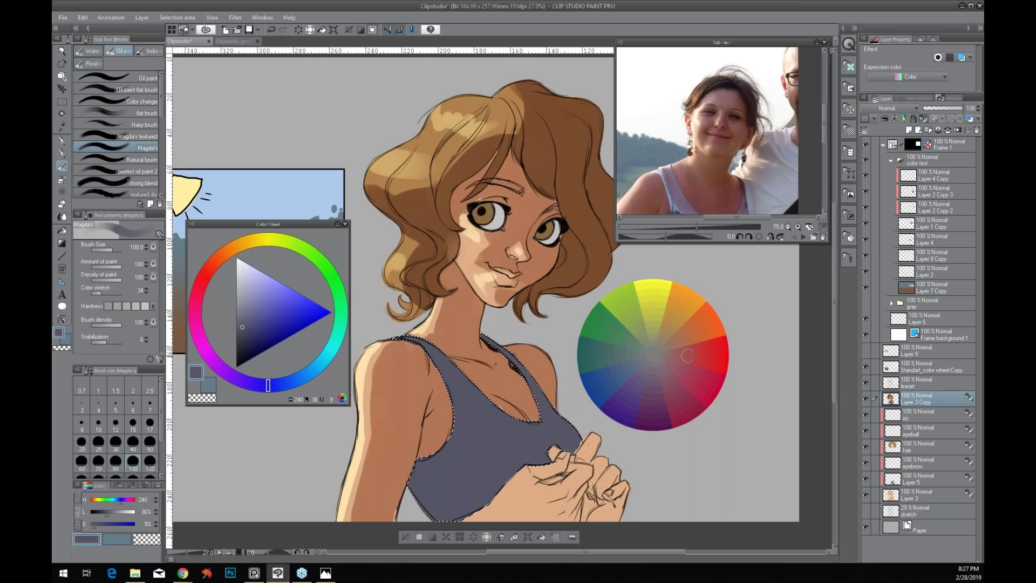
Try shading the lower part of the top with a neutral gray of luminosity 29% and saturation 0%, using brush size 300
left_click_drag(241, 328, 236, 335)
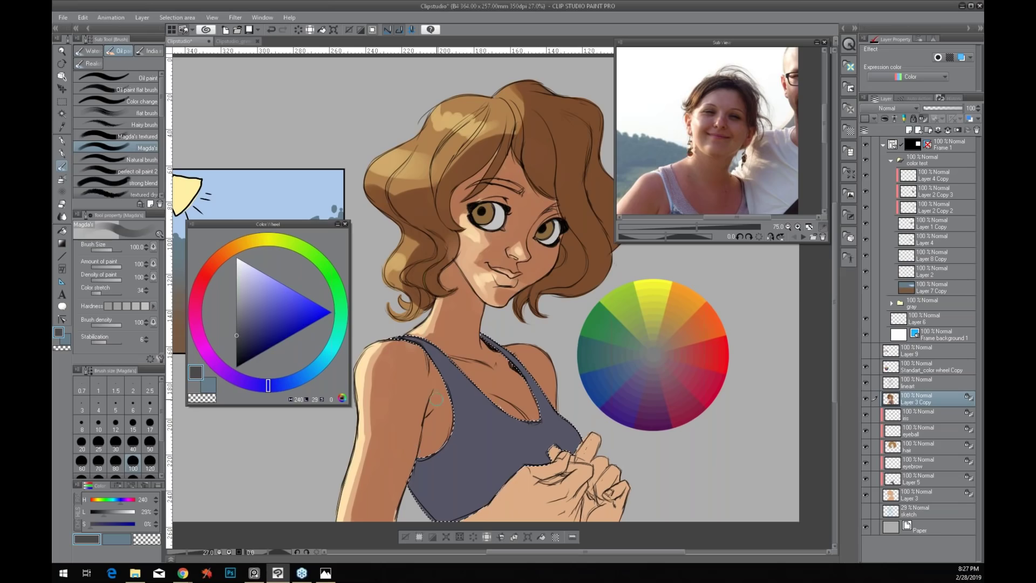
mouse_move(437, 475)
left_mouse_down()
mouse_move(464, 510)
mouse_move(452, 492)
mouse_move(461, 462)
mouse_move(430, 488)
mouse_move(490, 509)
left_mouse_up()
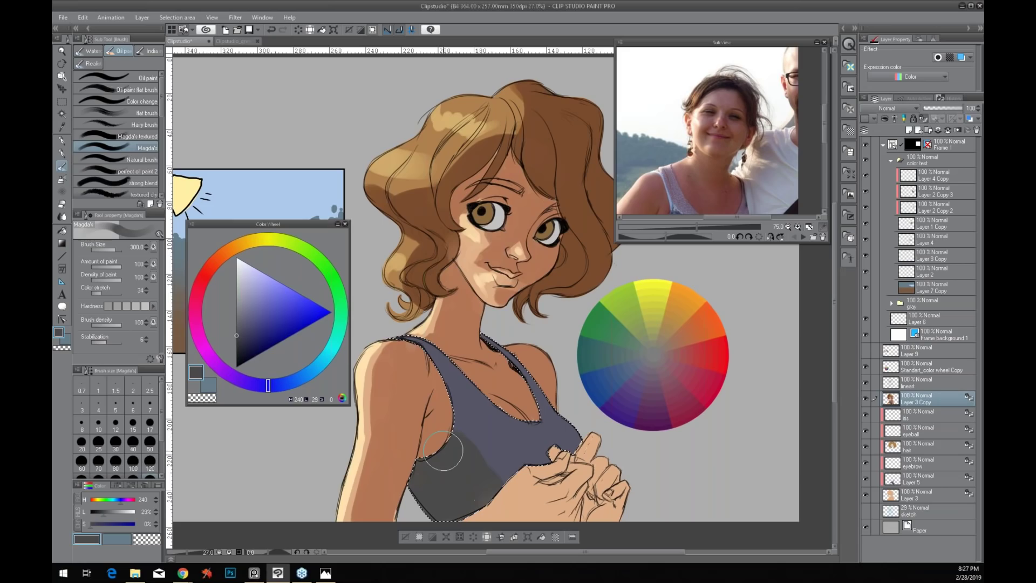
left_click_drag(443, 450, 541, 514)
left_click_drag(527, 486, 431, 456)
left_click_drag(474, 410, 432, 501)
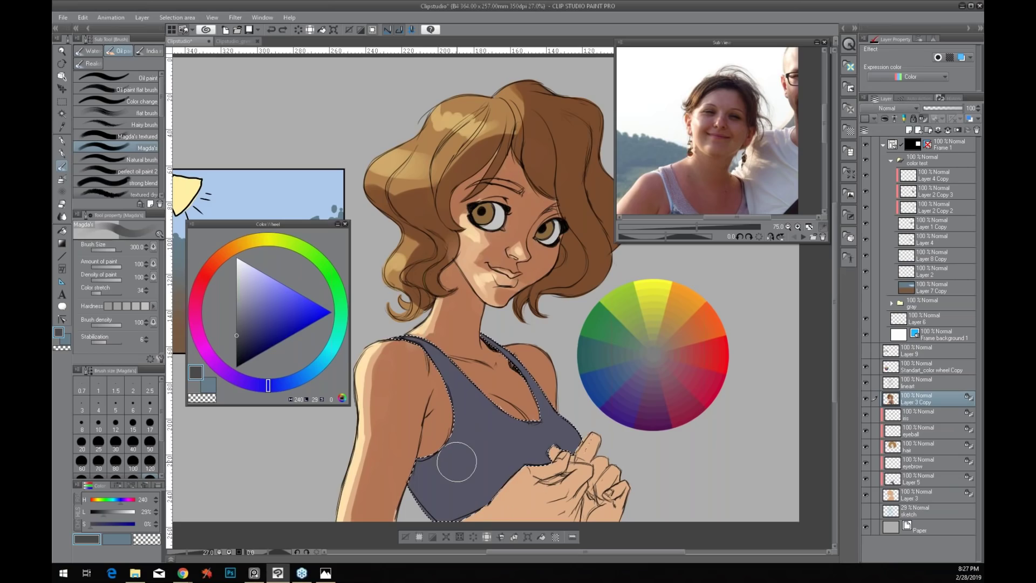
Resample the top's base color and try a dark saturated blue shadow with hue 240, luminosity 18% and saturation 34%
left_click(490, 448, "alt")
left_click_drag(490, 448, 526, 415)
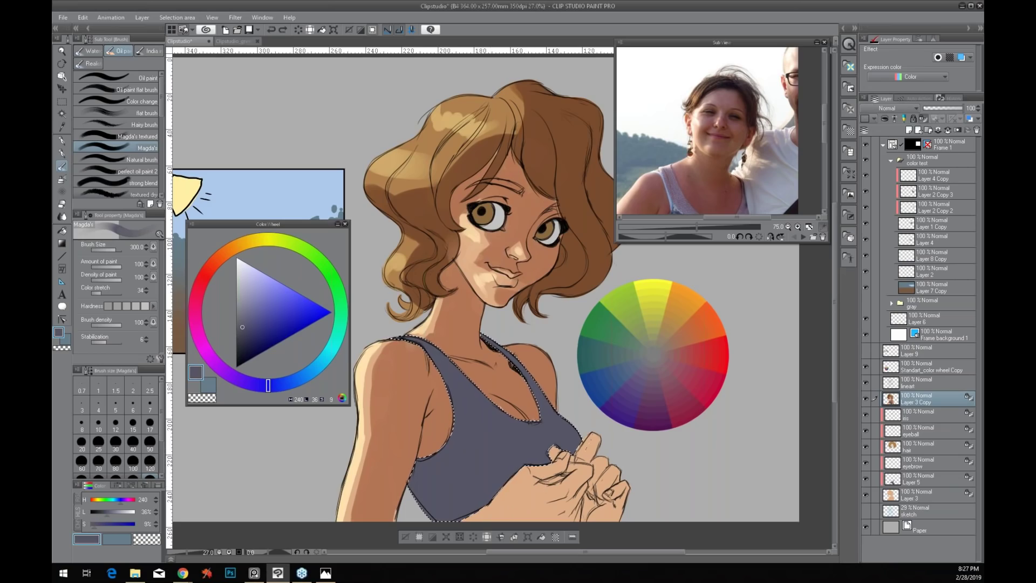
left_click(246, 343)
left_click(248, 346)
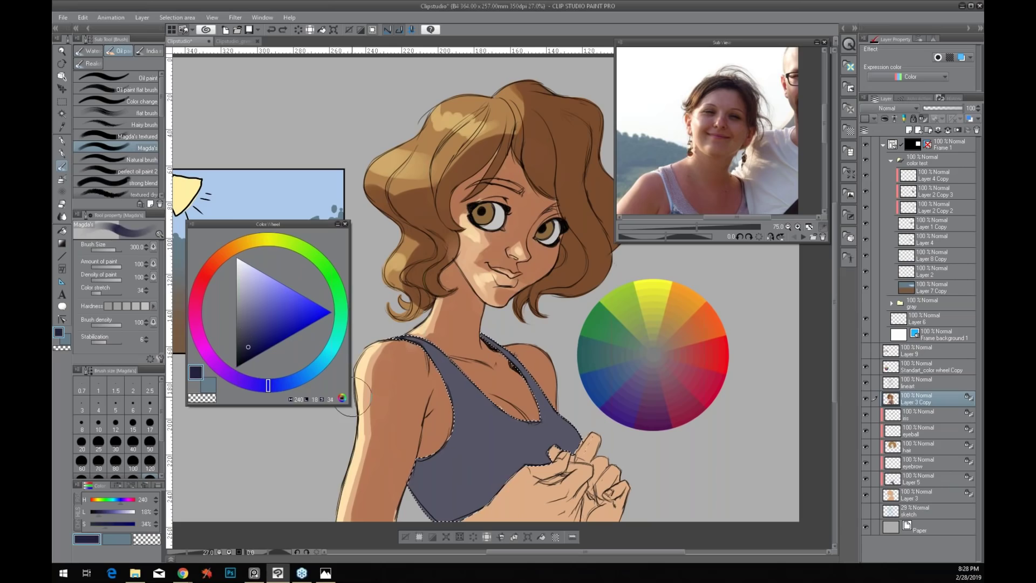
left_click_drag(445, 455, 472, 503)
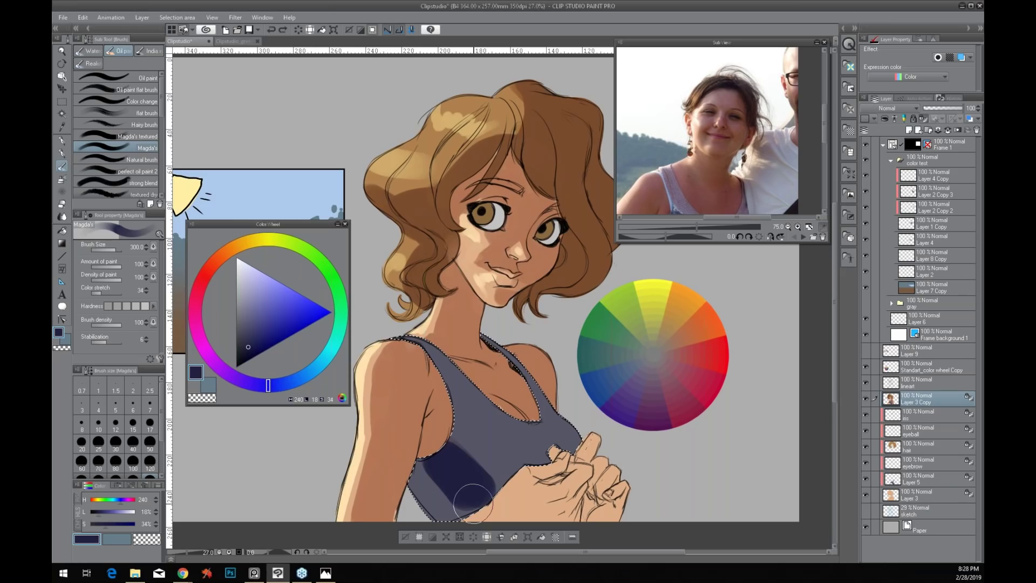
left_click_drag(472, 503, 426, 477)
Try a slightly lighter navy shadow with luminosity 23% and saturation 36% on the top, and undo the blue shading
left_click(250, 337)
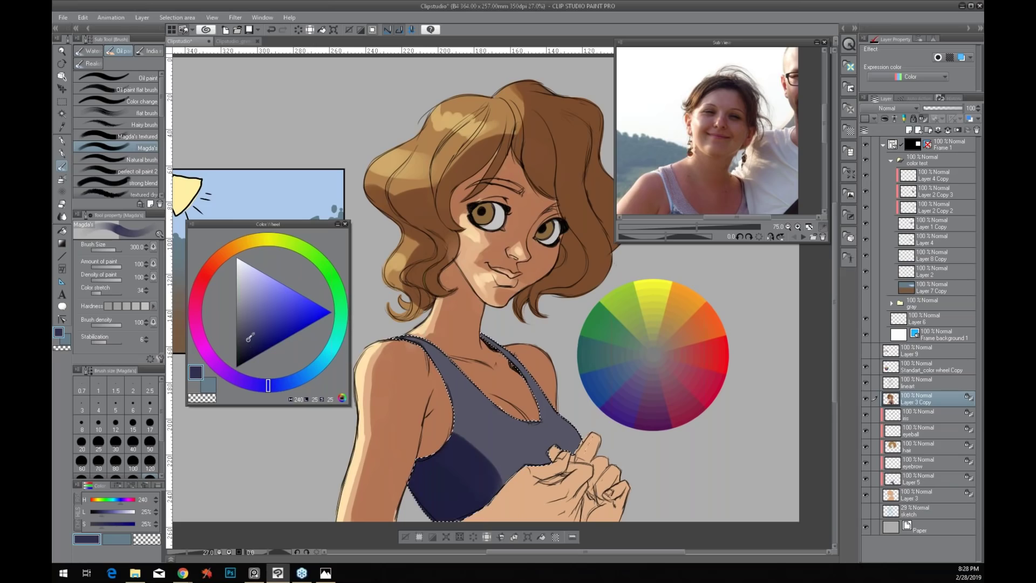
left_click(252, 342)
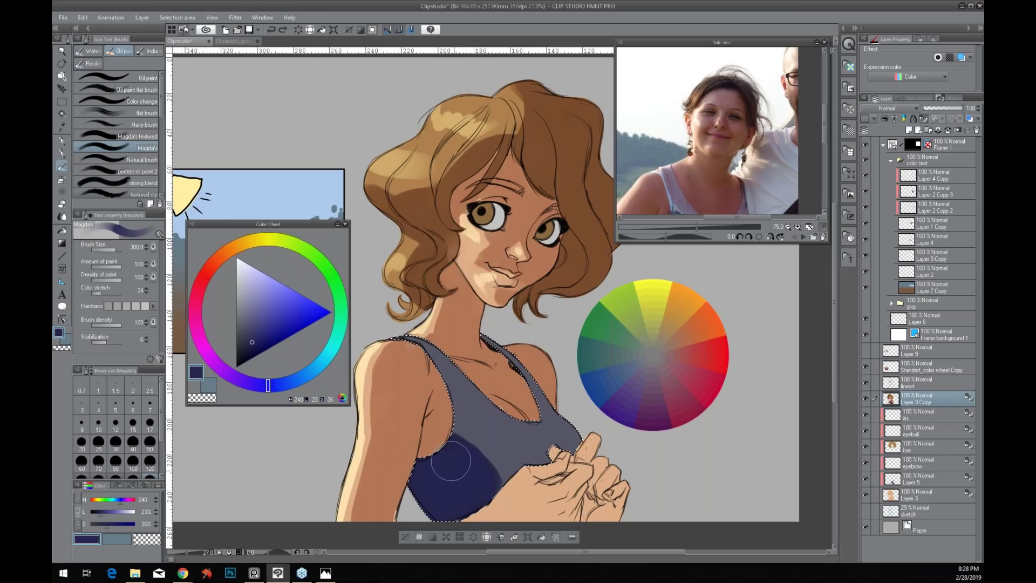
left_click_drag(451, 460, 459, 528)
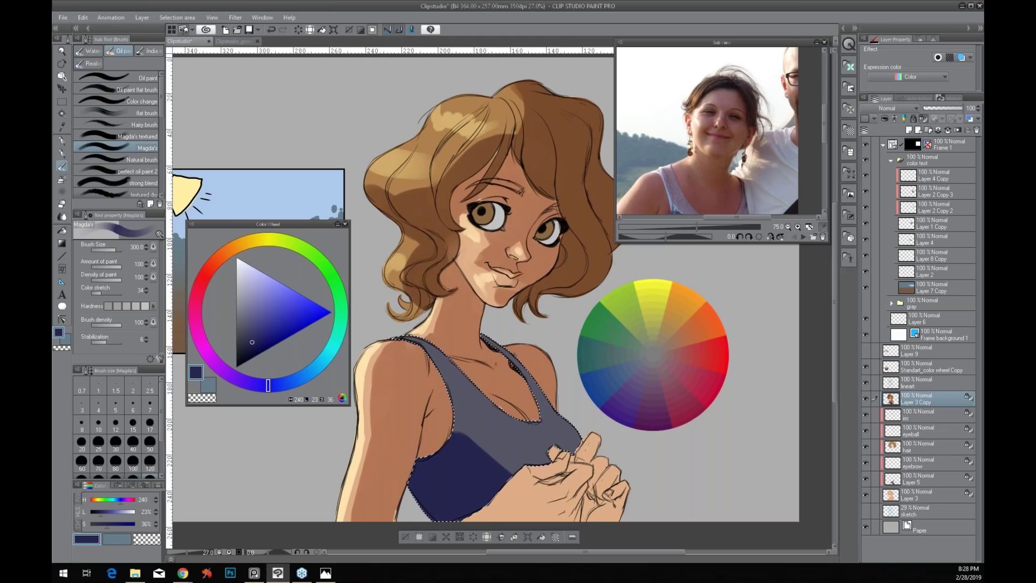
key("ctrl")
key("ctrl+z")
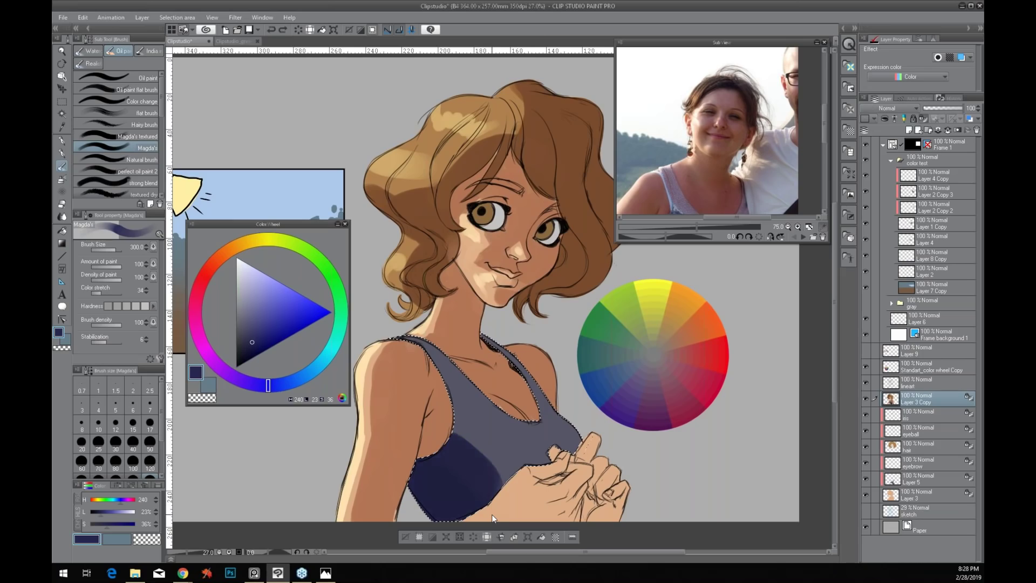
key("ctrl+z")
Shade the lower part of the top in neutral dark gray with hue 240, luminosity 29% and saturation 0%
left_click(459, 461, "alt")
left_click(237, 334)
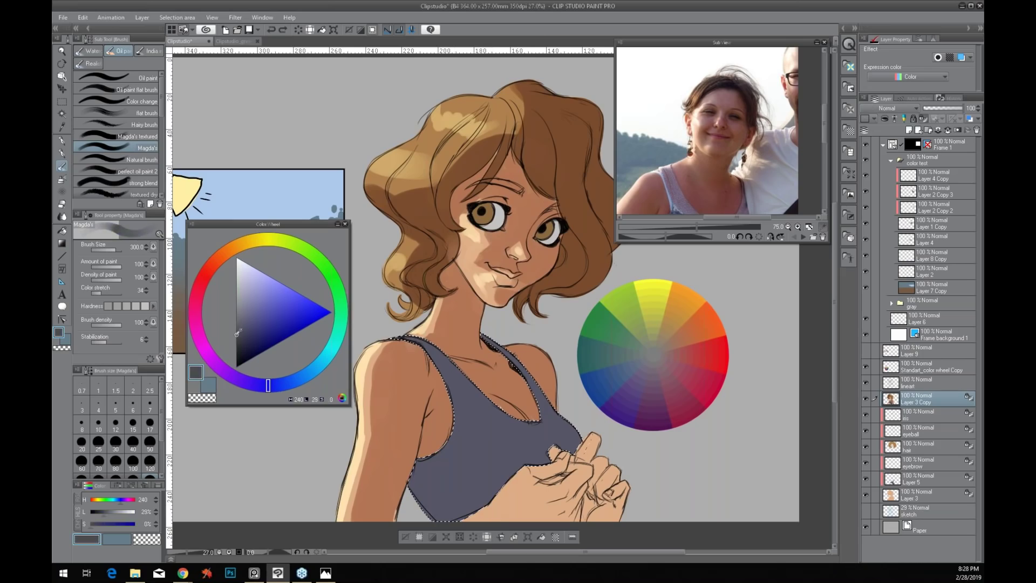
left_click(236, 336)
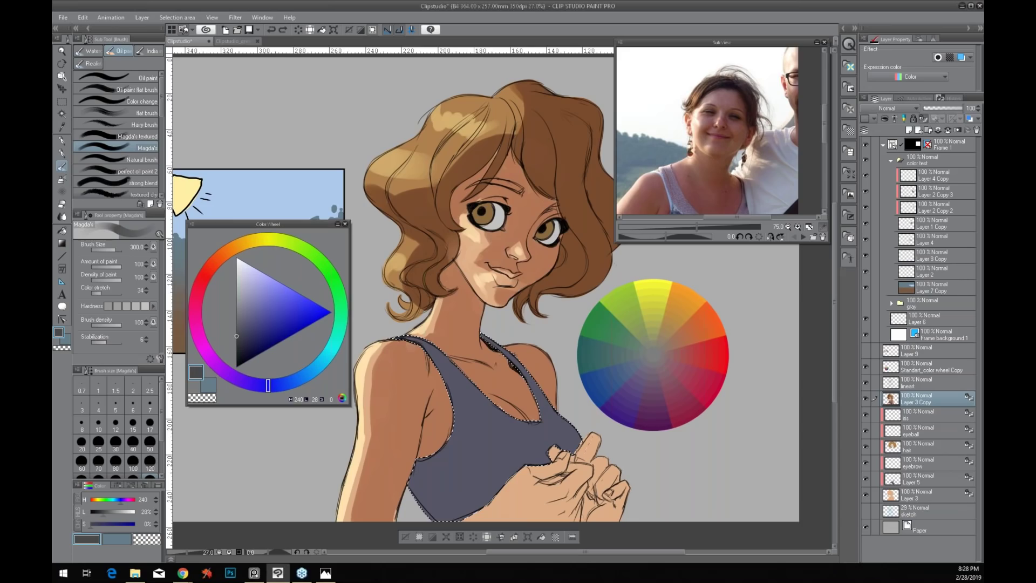
left_click(239, 333)
left_click(236, 335)
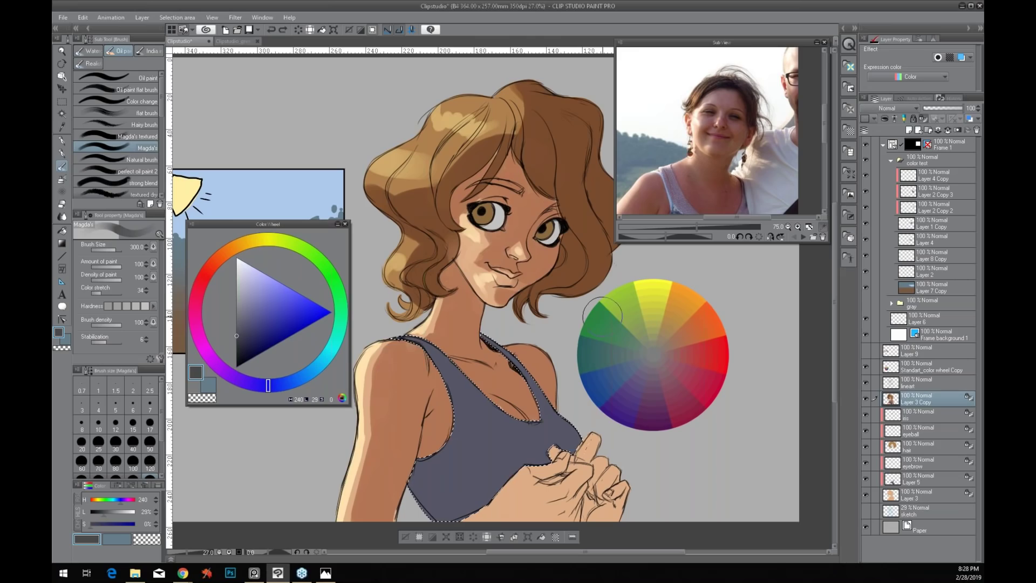
left_click_drag(453, 471, 472, 485)
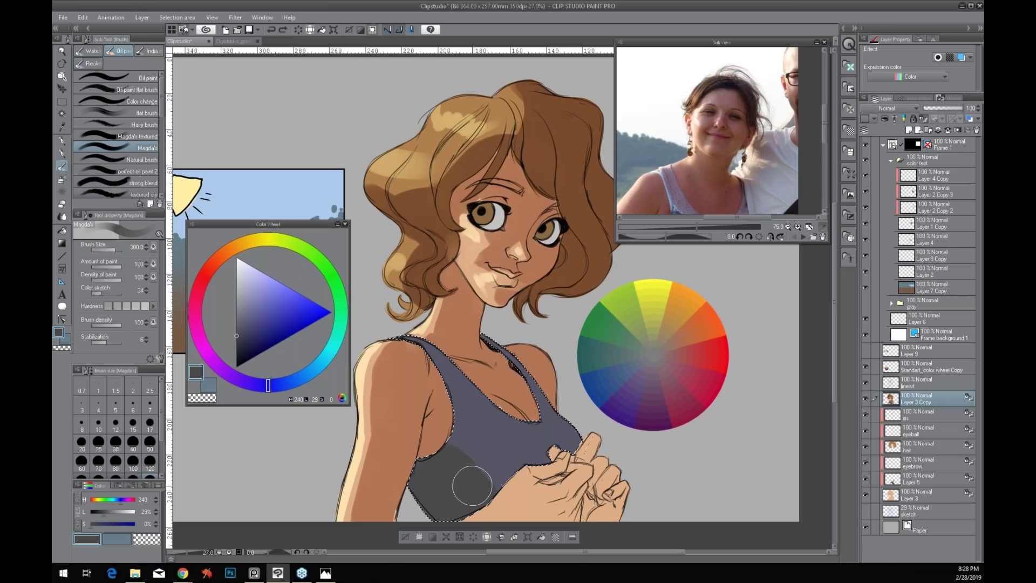
left_click_drag(472, 485, 458, 460)
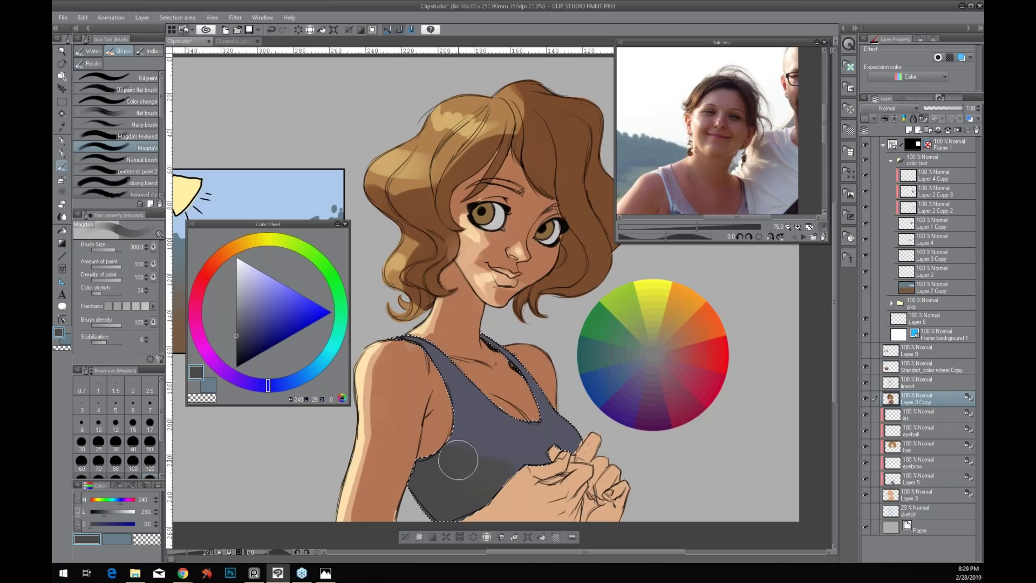
Try covering the whole top with a darker gray of luminosity 24% and saturation 4%, and undo it
mouse_move(458, 460)
left_mouse_down()
mouse_move(434, 502)
mouse_move(485, 447)
mouse_move(521, 378)
mouse_move(490, 423)
mouse_move(468, 496)
left_mouse_up()
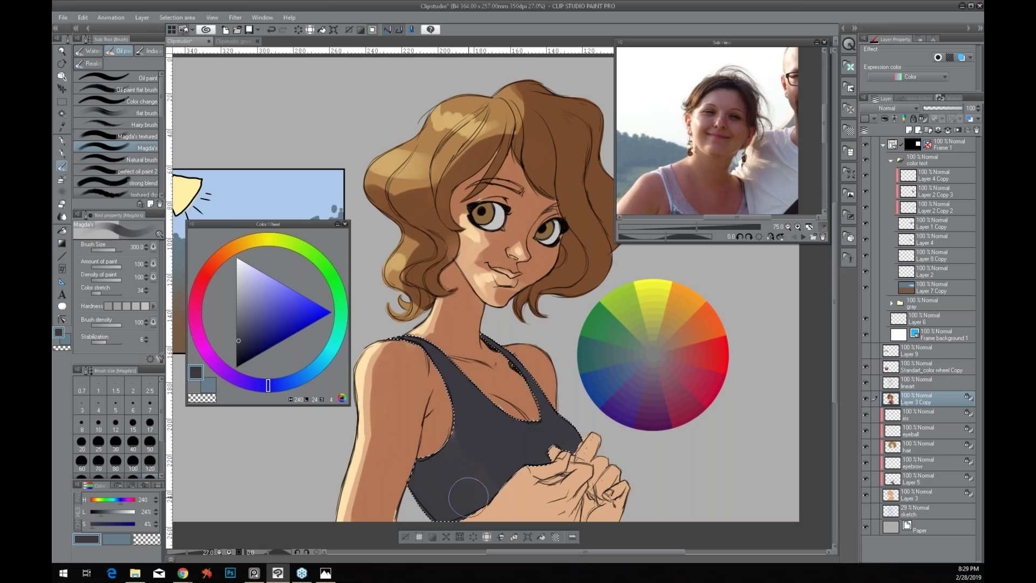
key("ctrl+z")
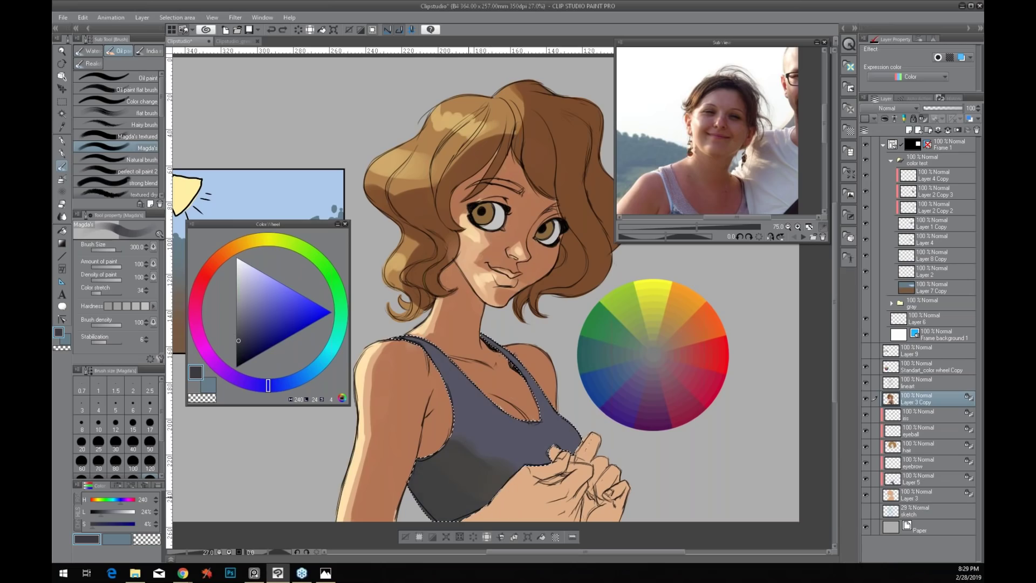
key("ctrl+z")
Sample the top's base gray-violet and repaint the lit strip along its near lower edge
left_click(404, 470, "ctrl")
left_click_drag(410, 475, 425, 502)
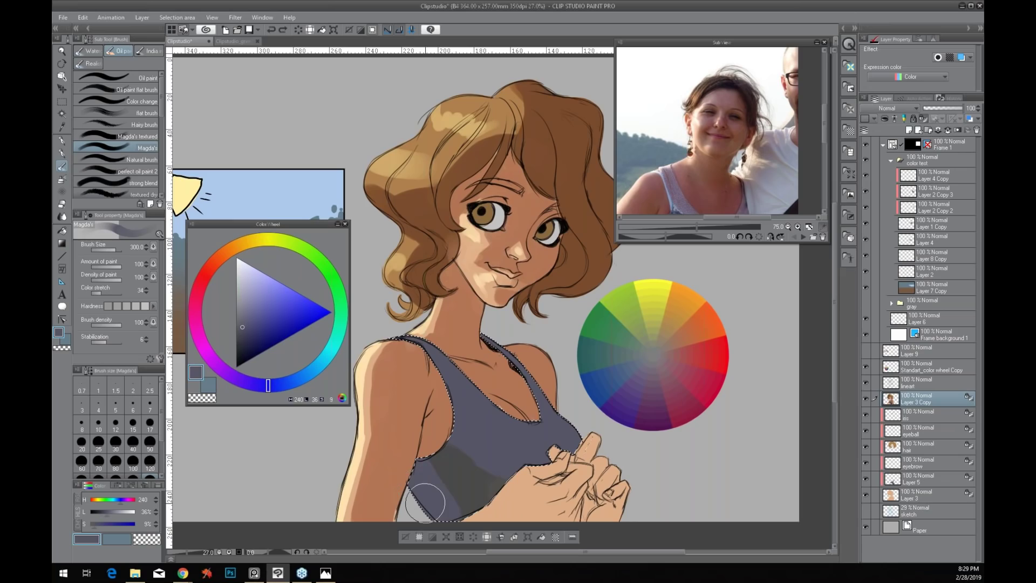
key("alt")
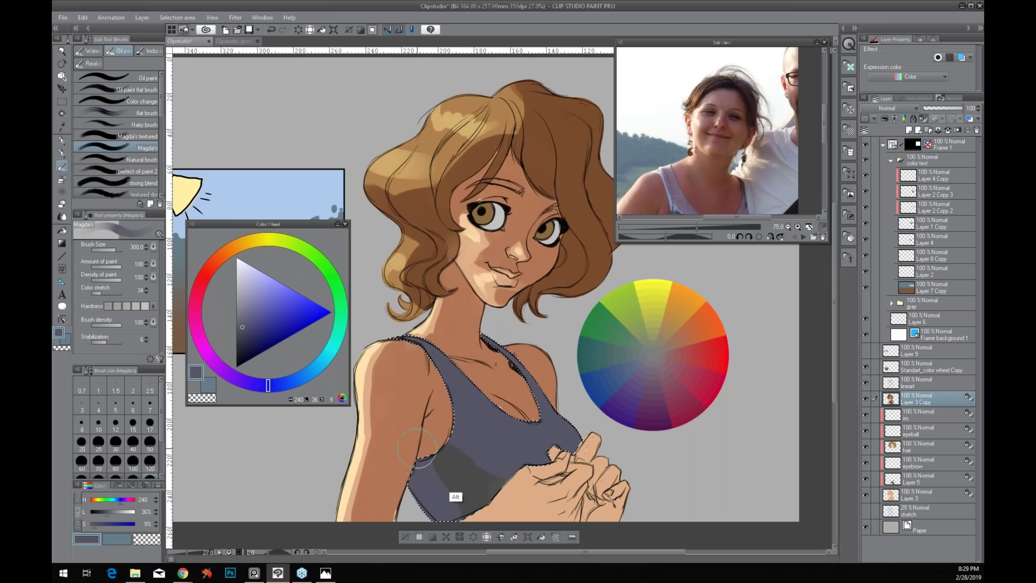
Shade the rest of the top, including the straps, in dark gray with hue 240, luminosity 21% and saturation 5%
left_click(416, 448, "alt")
mouse_move(491, 434)
left_mouse_down()
mouse_move(452, 375)
mouse_move(625, 492)
mouse_move(553, 430)
left_mouse_up()
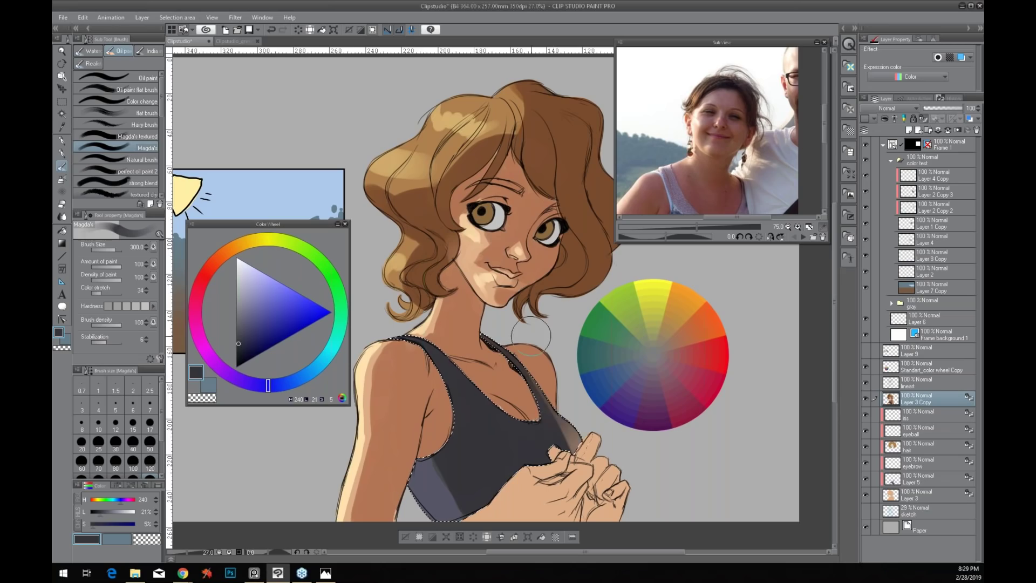
mouse_move(550, 399)
left_mouse_down()
mouse_move(568, 434)
mouse_move(647, 457)
left_mouse_up()
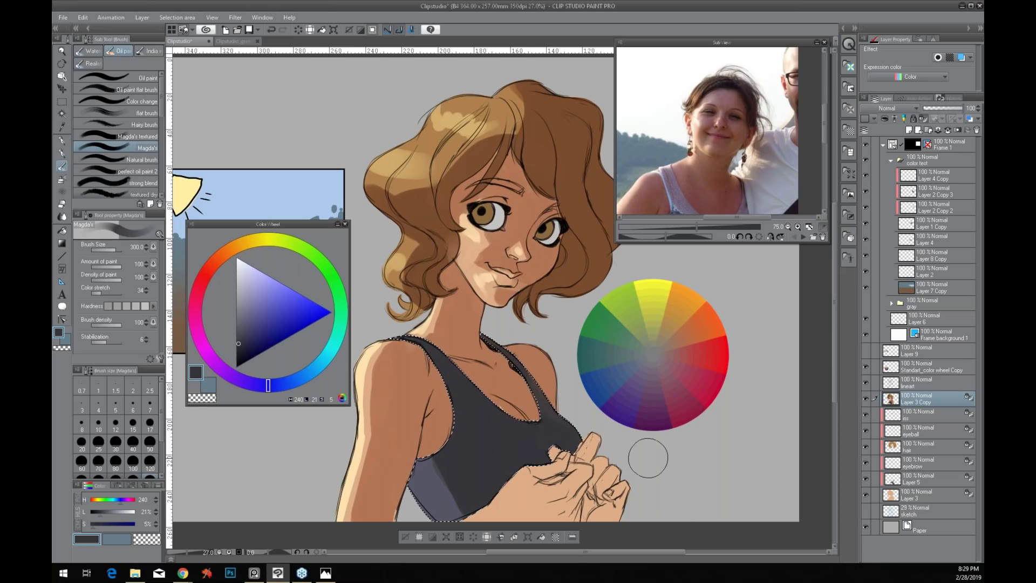
Load the eyeball layer's contents as a selection and reduce the brush size to 80
left_click(917, 429)
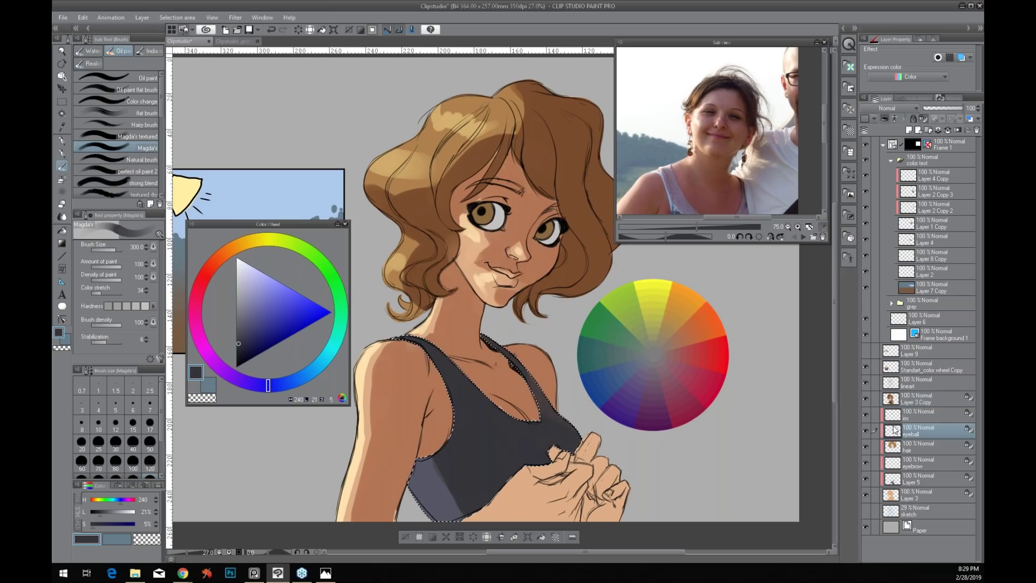
left_click(894, 430, "ctrl")
key("bracketleft")
key("bracketleft")
key("bracketleft")
key("bracketleft")
key("bracketleft")
key("bracketleft")
key("bracketleft")
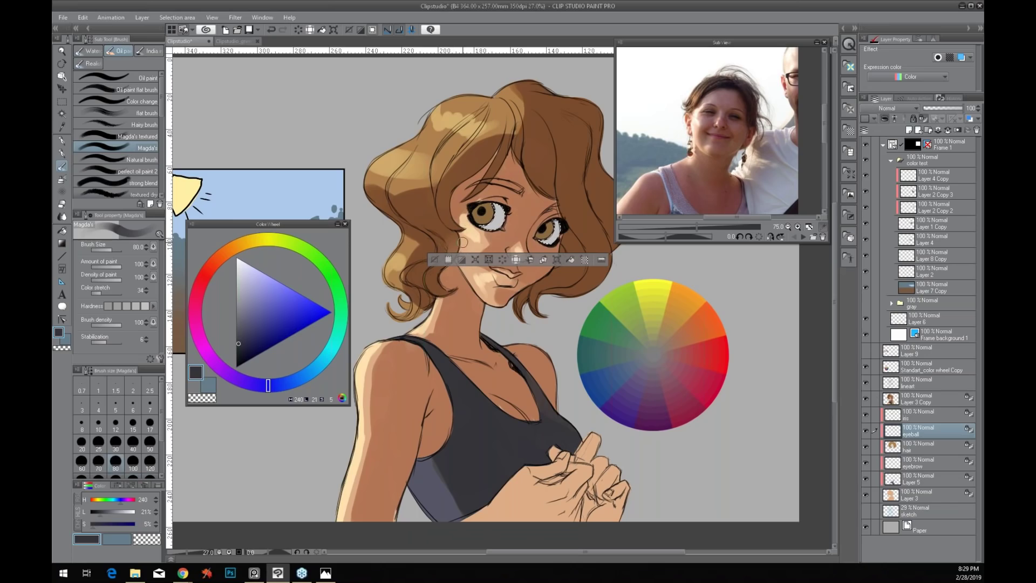
Shade the eye whites on Layer 3 Copy in warm gray with hue 4, luminosity 57% and saturation 4%
left_click(494, 220, "alt")
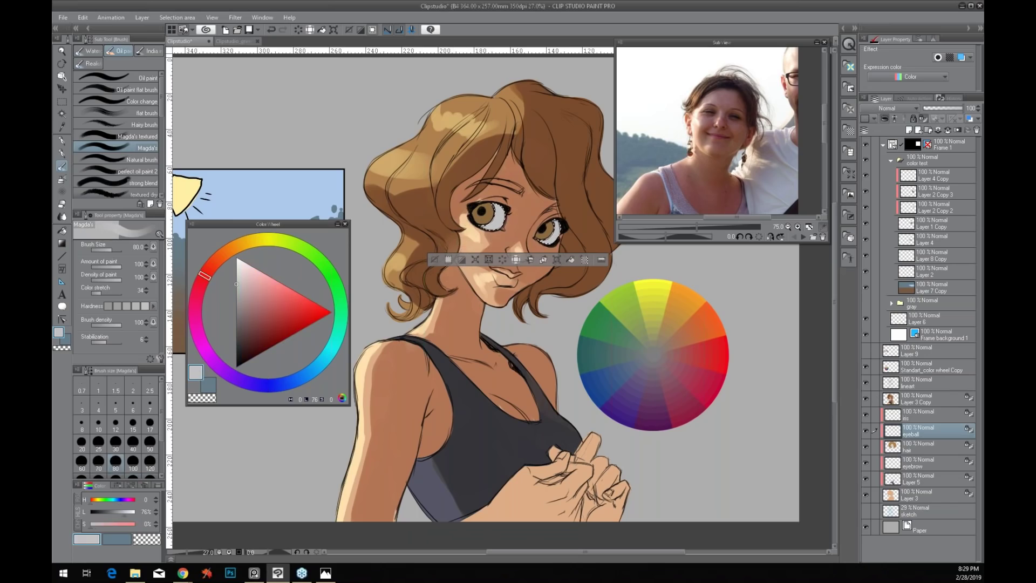
left_click(209, 271)
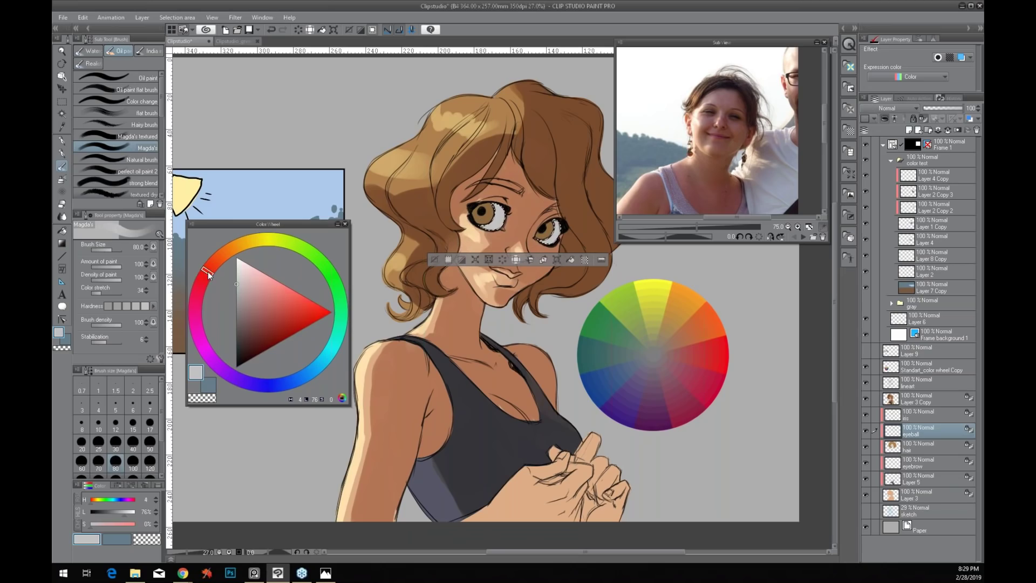
left_click(243, 290)
left_click_drag(243, 290, 246, 292)
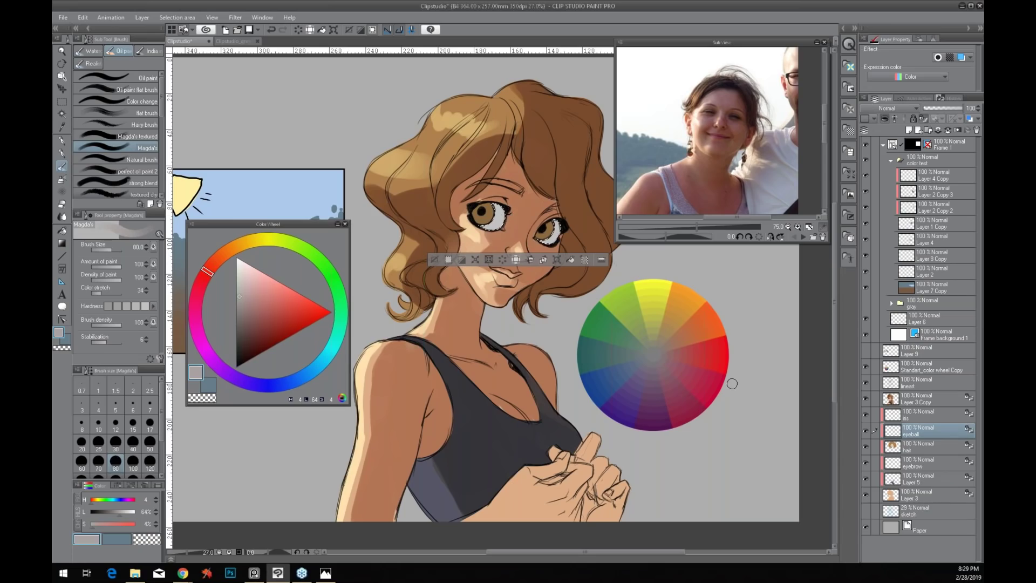
left_click(917, 400)
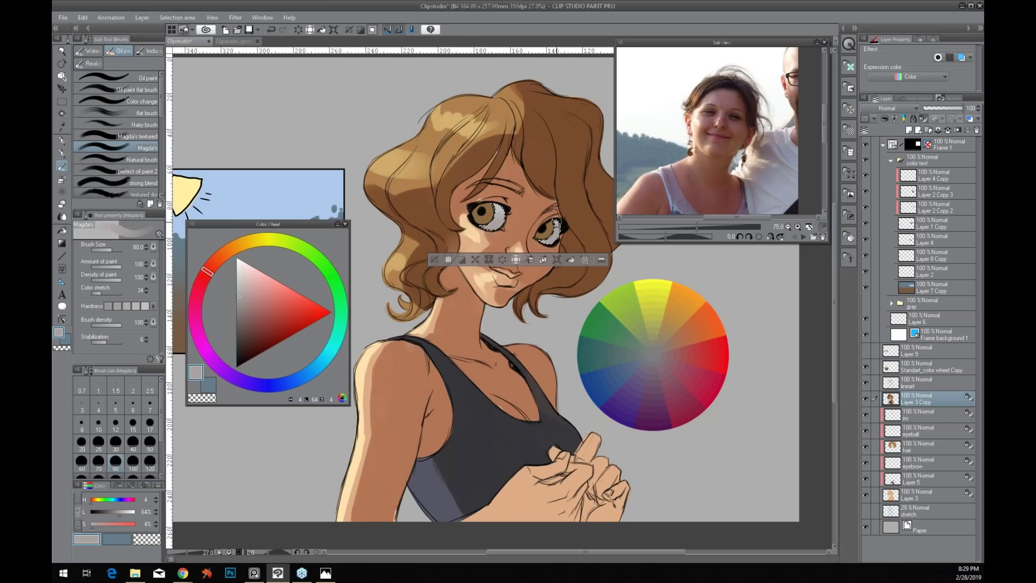
left_click(487, 225, "alt")
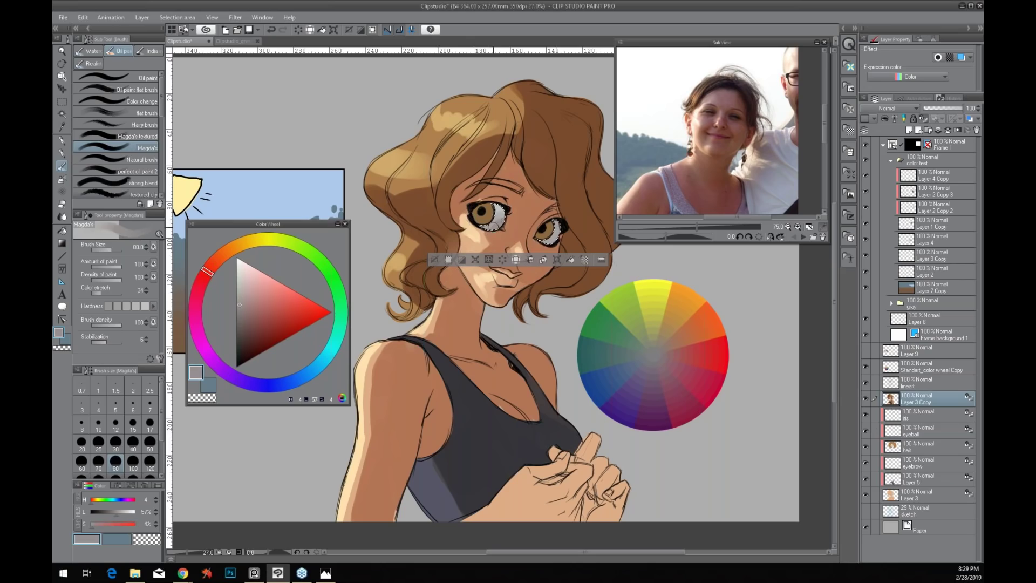
left_click_drag(551, 230, 558, 235)
key("ctrl+z")
left_click_drag(499, 212, 485, 227)
Brighten the lit part of the near eye's white with hue 14, luminosity 82% and saturation 9%
left_click(484, 226, "alt")
left_click(495, 216, "alt")
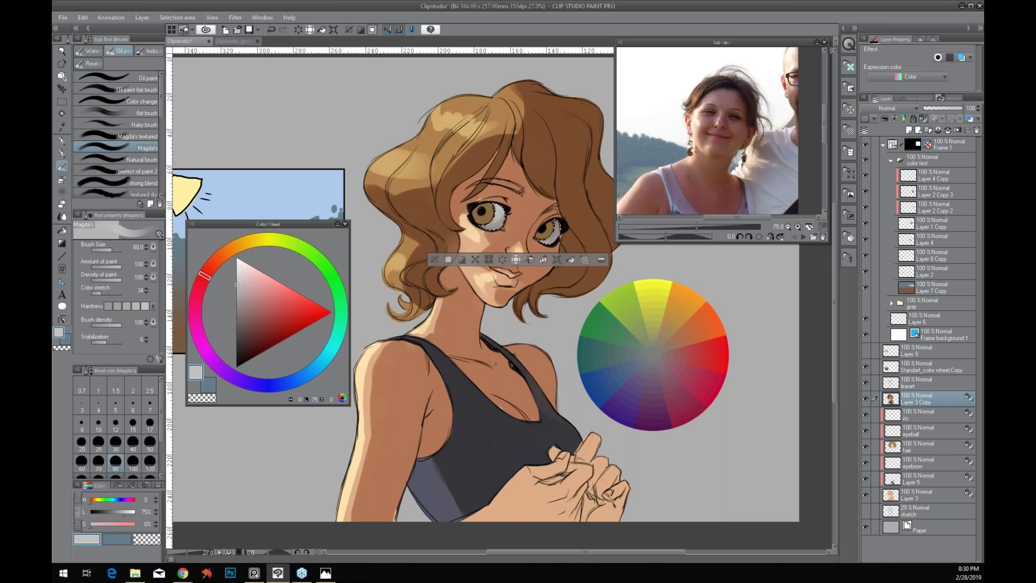
left_click(488, 221, "alt")
left_click(216, 261)
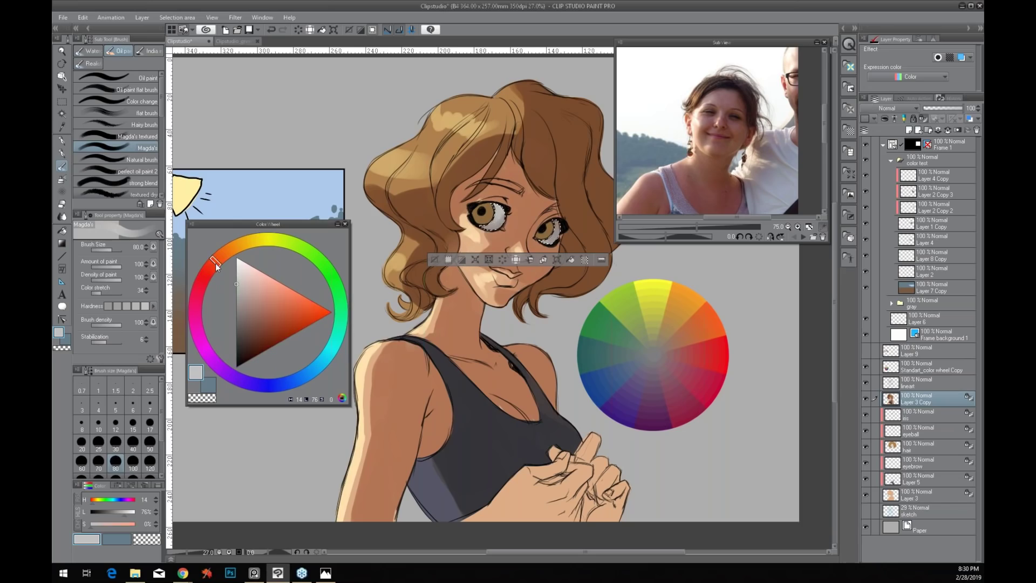
left_click(240, 276)
left_click(240, 276)
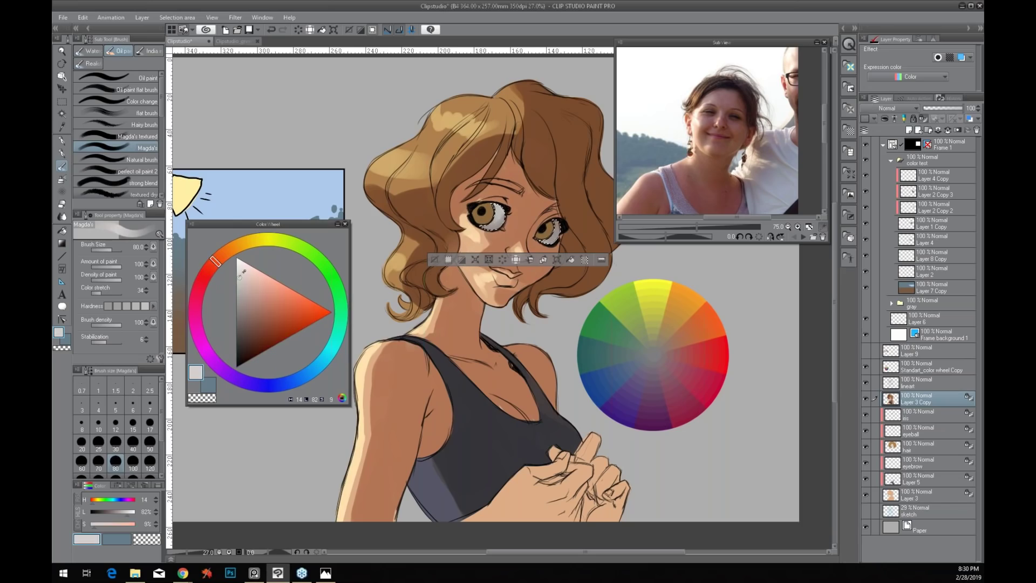
left_click(492, 221, "alt")
left_click_drag(490, 218, 493, 212)
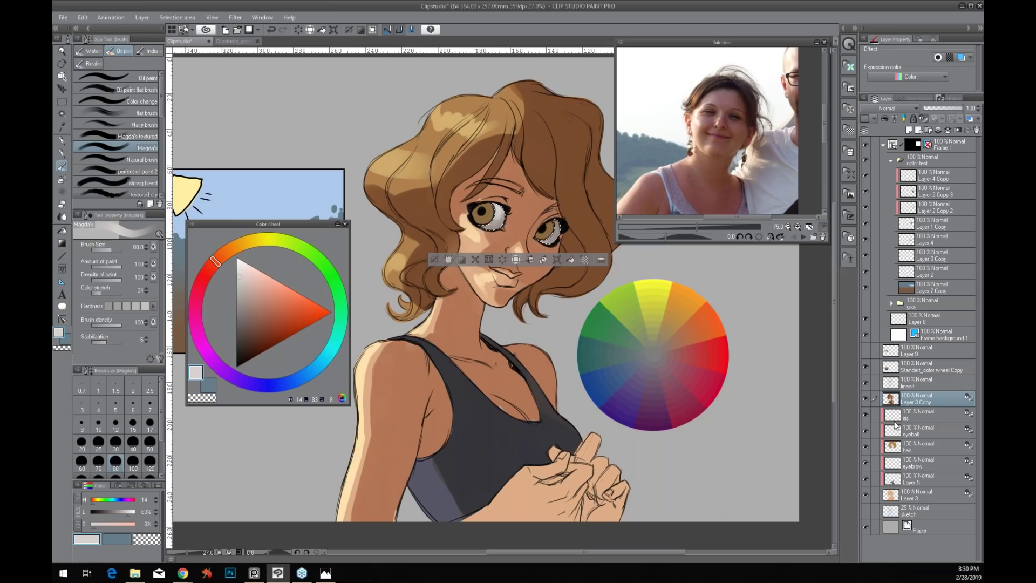
Clear the eye selection and collapse the Sub View and Color Wheel windows to uncover the artwork
left_click(443, 167, "alt")
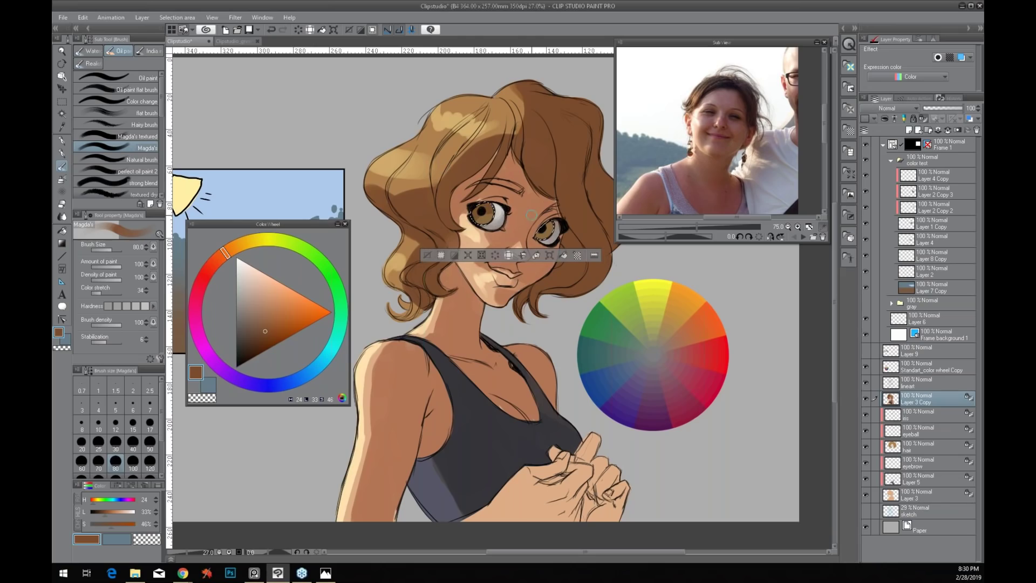
key("ctrl+d")
double_click(636, 44)
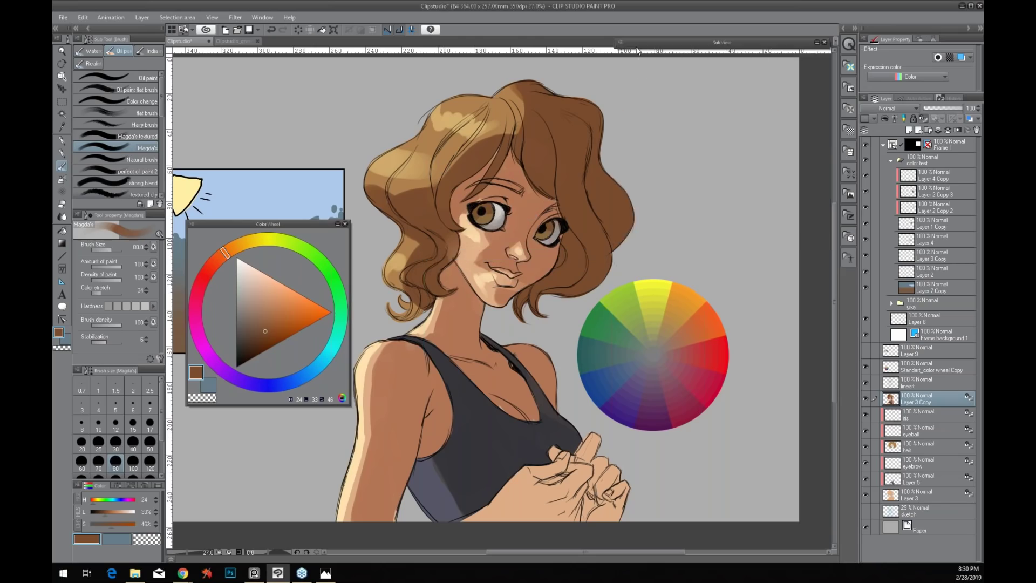
double_click(246, 224)
left_click_drag(284, 398, 313, 377)
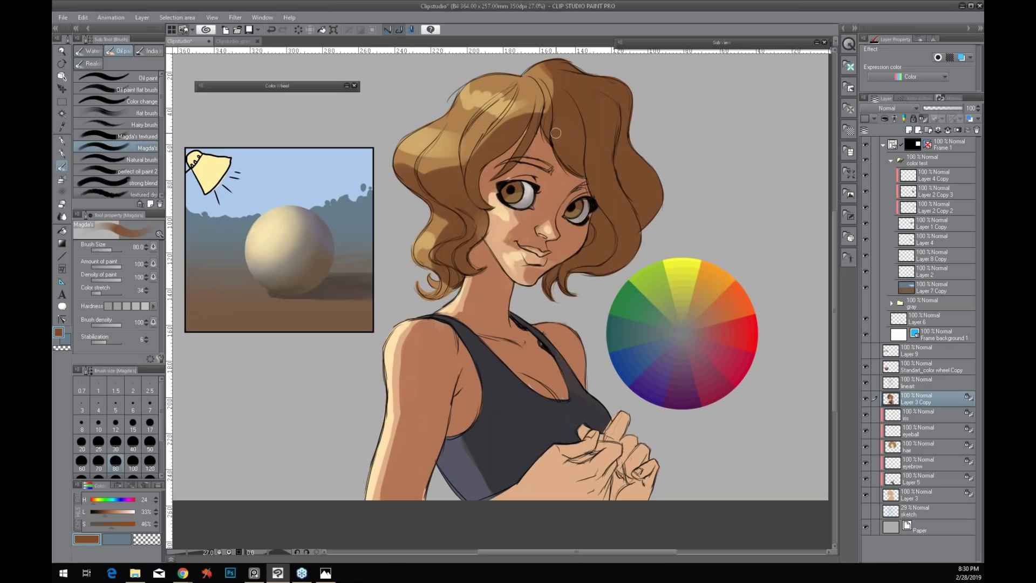
Sample light, middle and shadow skin tones and paint transitions between light and shadow on the face
left_click(460, 334, "alt")
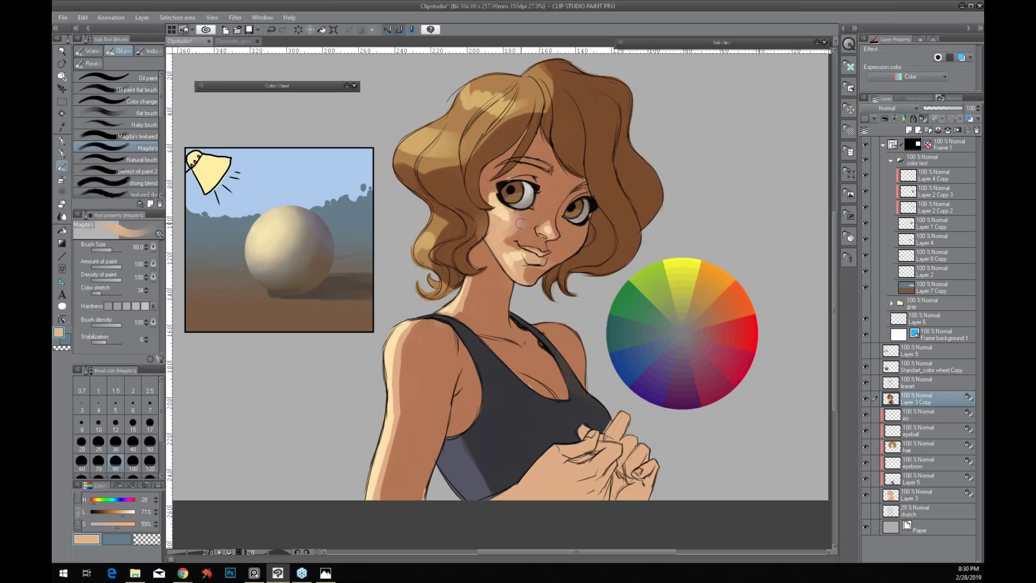
left_click(513, 217, "alt")
left_click(547, 222, "alt")
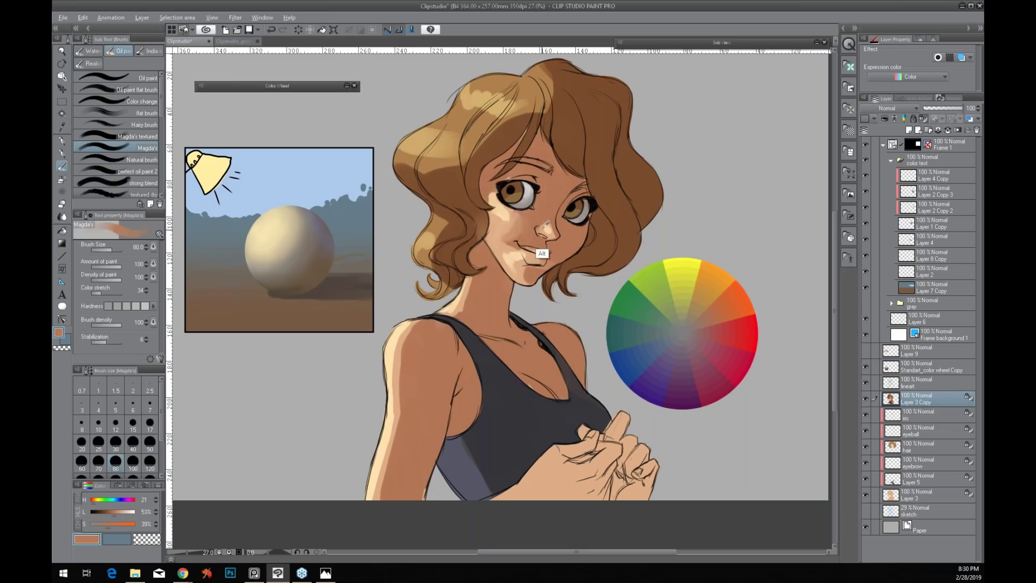
left_click(559, 242, "alt")
left_click(580, 286, "alt")
left_click(502, 239, "alt")
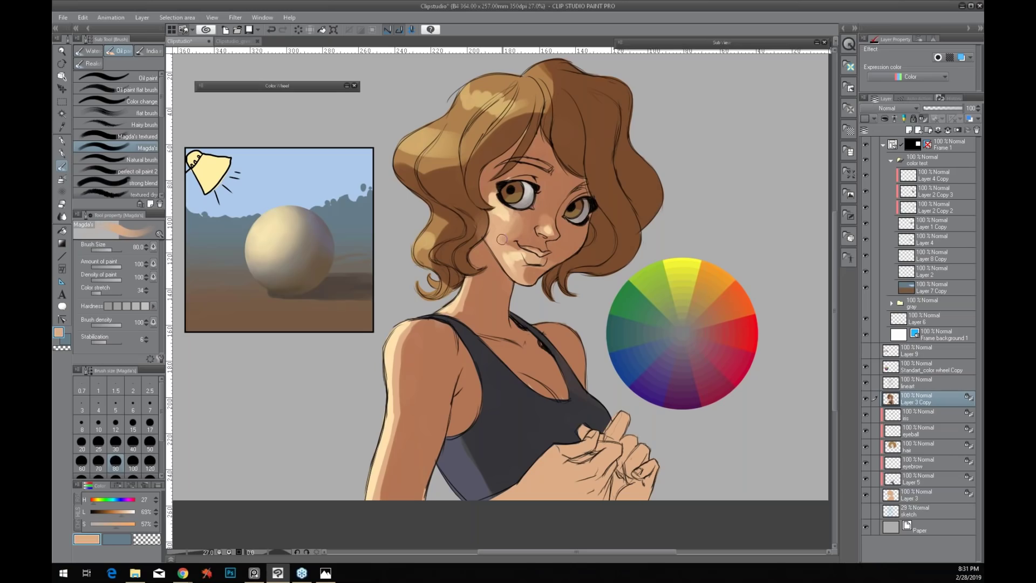
left_click(522, 224, "alt")
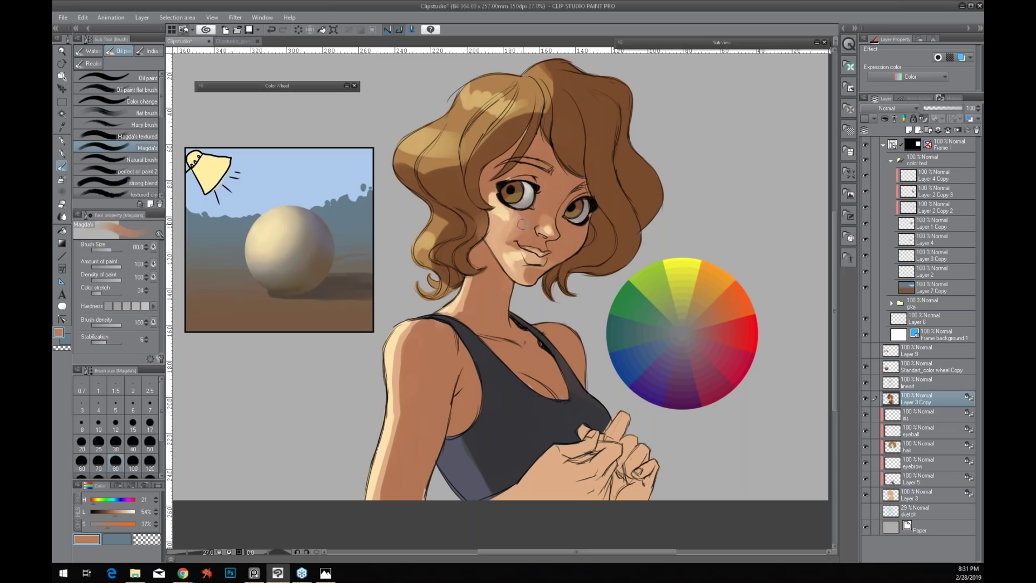
Soften the light and shadow edges on the face, neck and near arm with the Blend tool at size 70
left_click(62, 216)
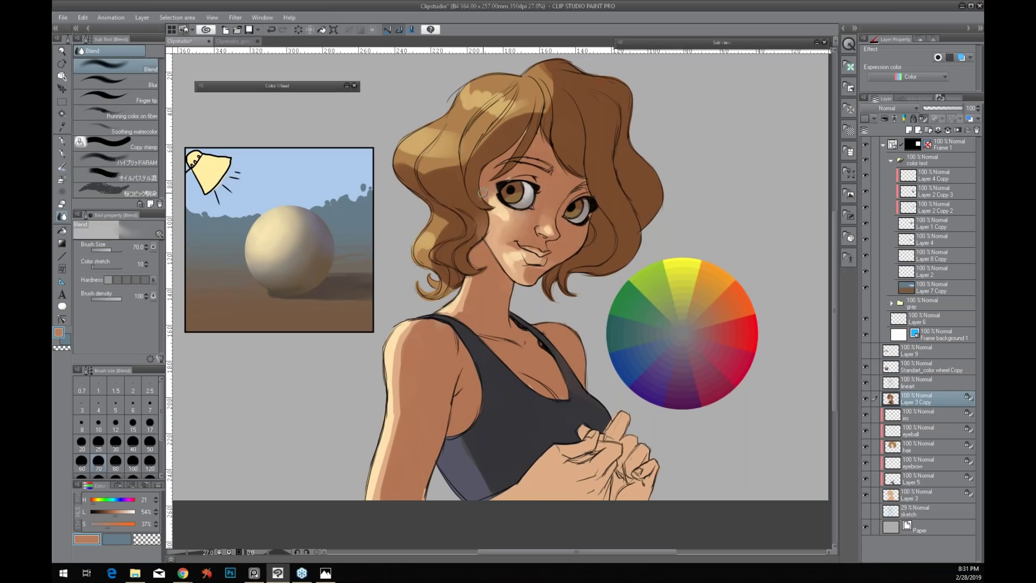
left_click_drag(527, 254, 542, 252)
mouse_move(474, 283)
left_mouse_down()
mouse_move(409, 347)
mouse_move(389, 484)
left_mouse_up()
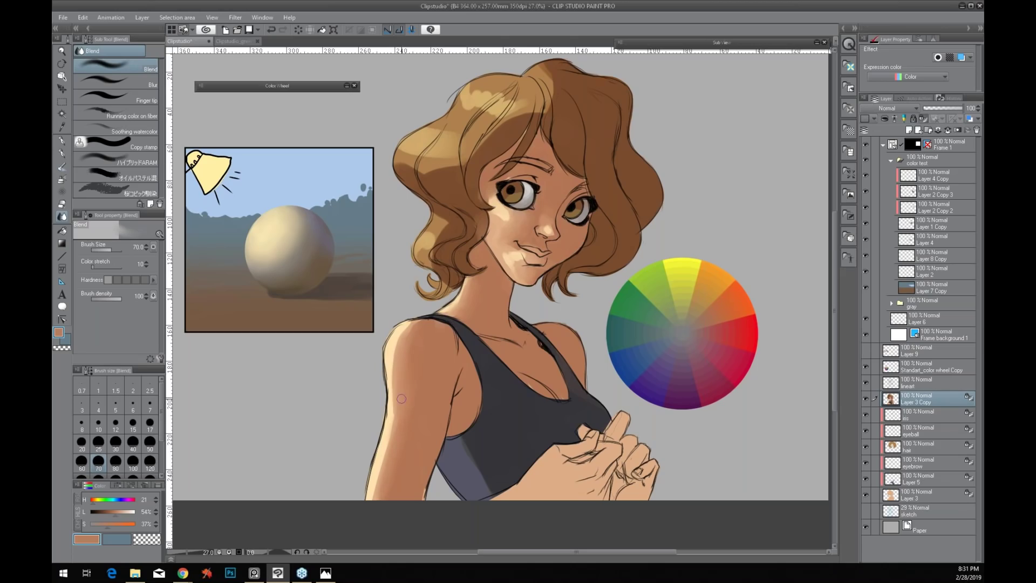
mouse_move(401, 398)
left_mouse_down()
mouse_move(389, 349)
mouse_move(396, 437)
left_mouse_up()
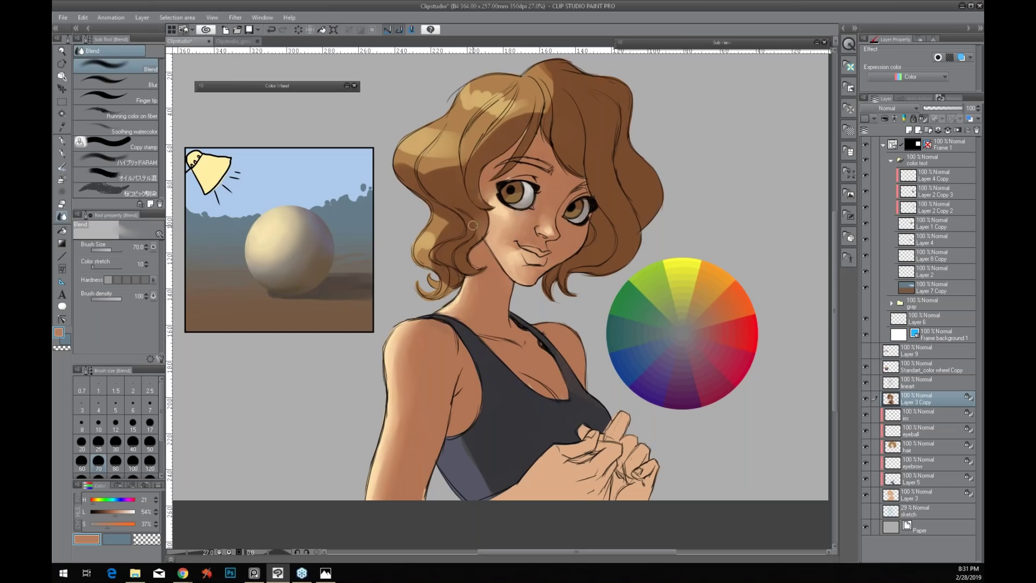
Touch up the lit cheek with sampled light skin tones using the oil paint brush at size 70
key("alt")
left_click(504, 246, "alt")
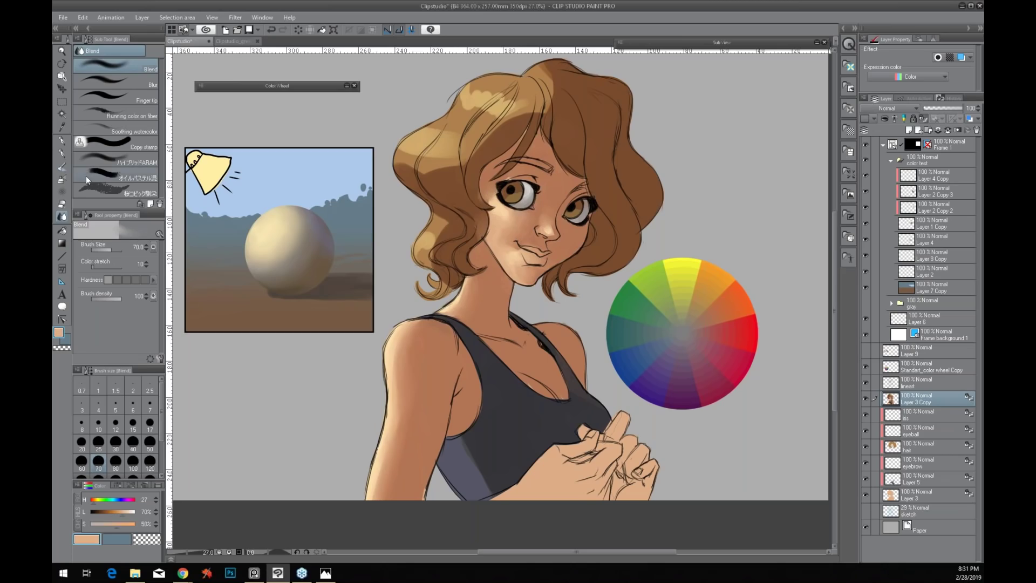
key("b")
key("bracketleft")
left_click(515, 217, "alt")
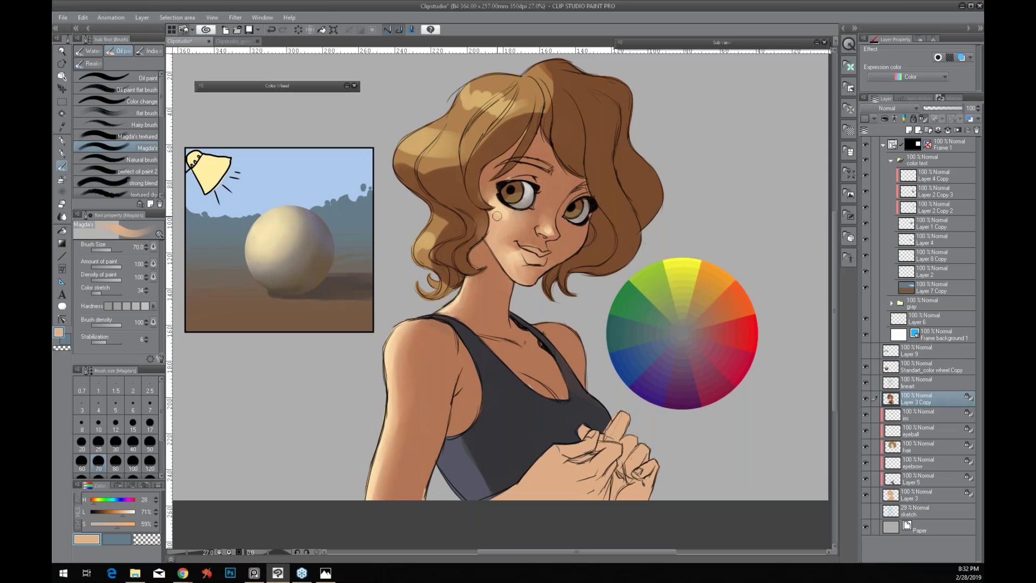
left_click(505, 233, "alt")
left_click(506, 233, "alt")
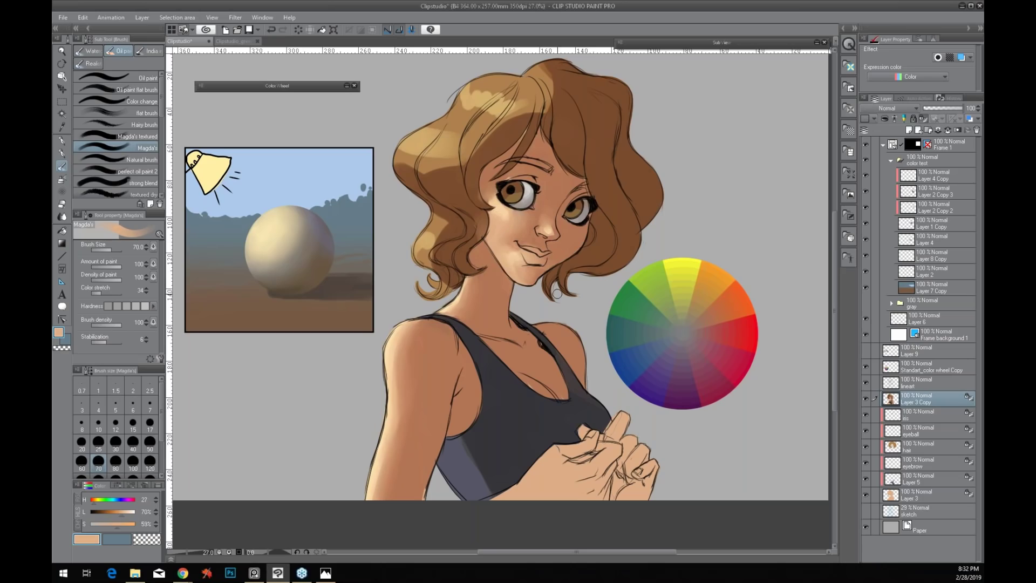
Blush the nose and cheeks with the Soft airbrush in red-orange with hue 12, luminosity 49% and saturation 50%
left_click(62, 180)
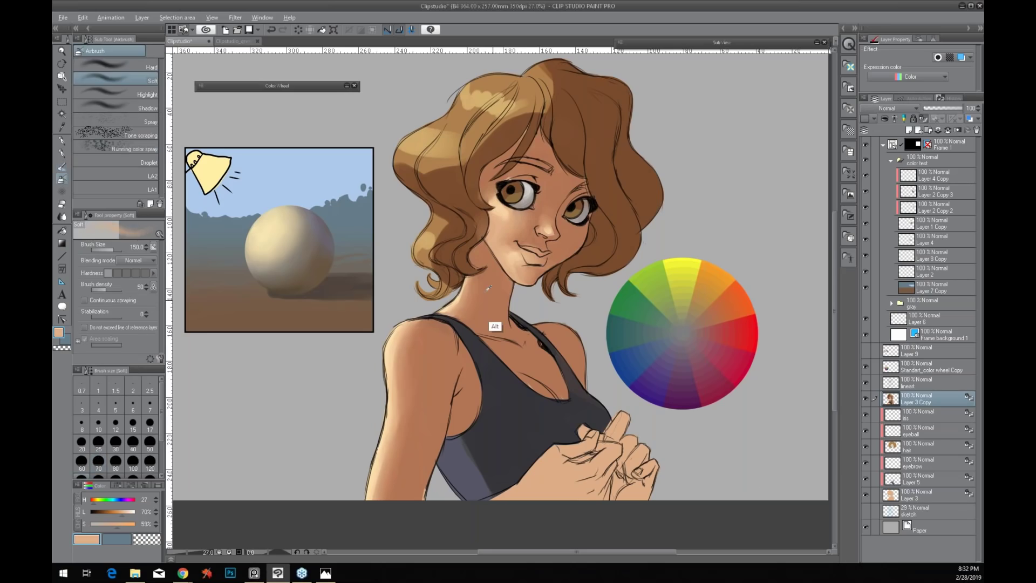
left_click(488, 287, "alt")
left_click(550, 277, "alt")
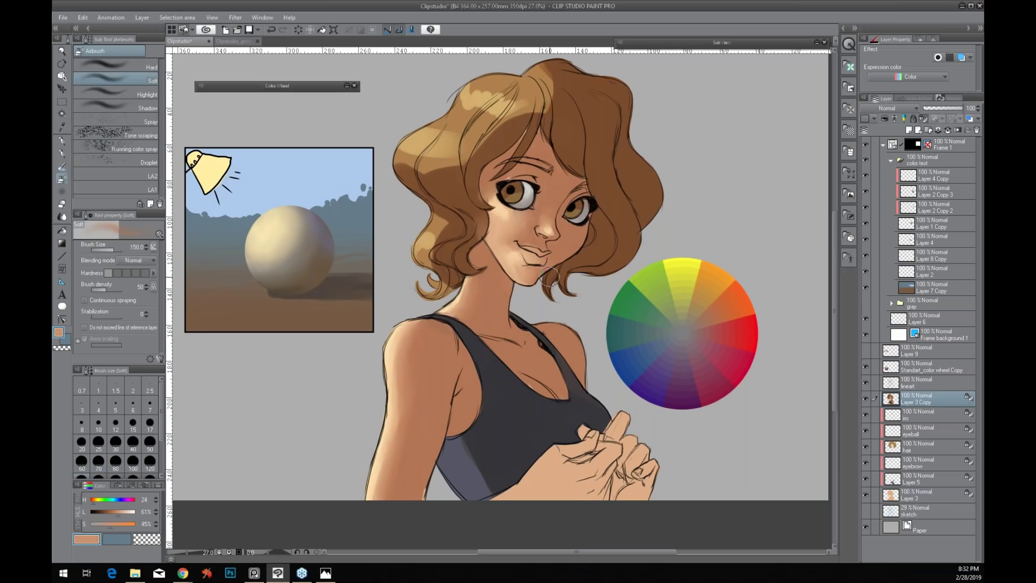
double_click(275, 85)
left_click(226, 117)
left_click_drag(225, 117, 202, 144)
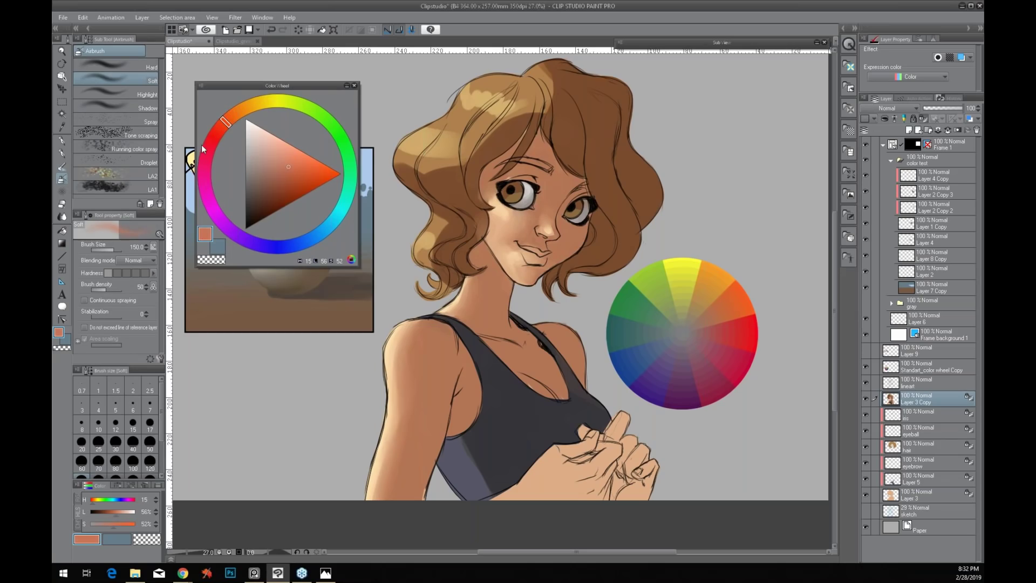
left_click(293, 175)
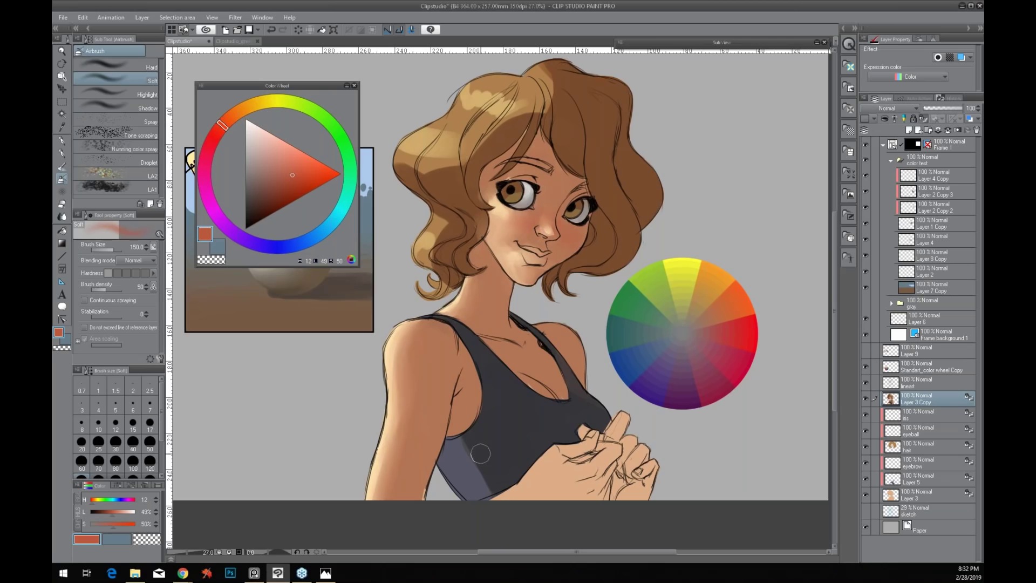
Resize the Soft airbrush to 120 and tint the skin further with the same red-orange
key("bracketleft")
key("bracketright")
key("bracketright")
key("bracketright")
key("bracketright")
key("bracketright")
key("bracketright")
key("bracketleft")
key("bracketleft")
key("bracketleft")
key("bracketleft")
key("bracketleft")
key("bracketleft")
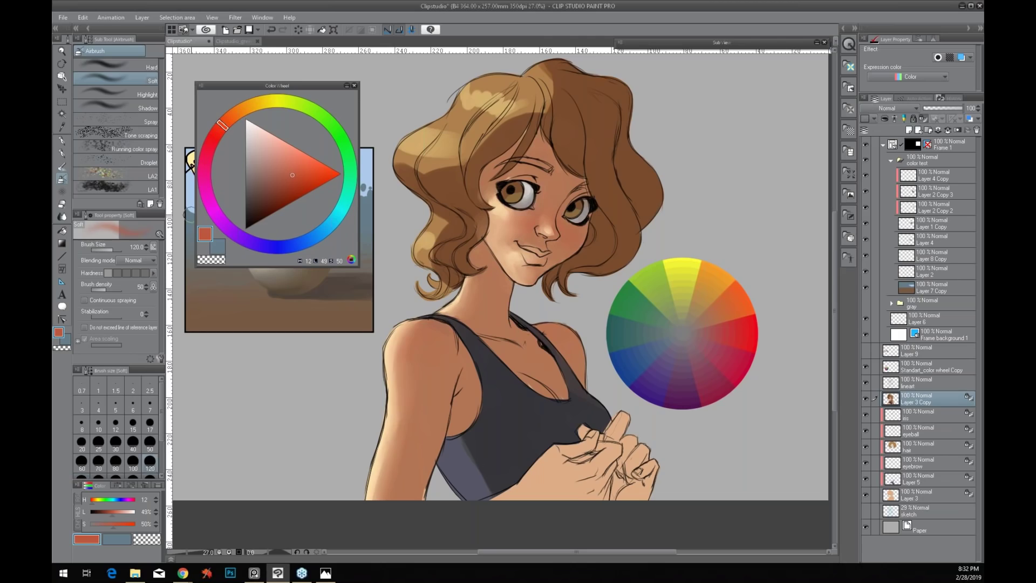
Switch back to the oil paint brush at size 70 and sample the shaded skin tone from the forehead
left_click(62, 153)
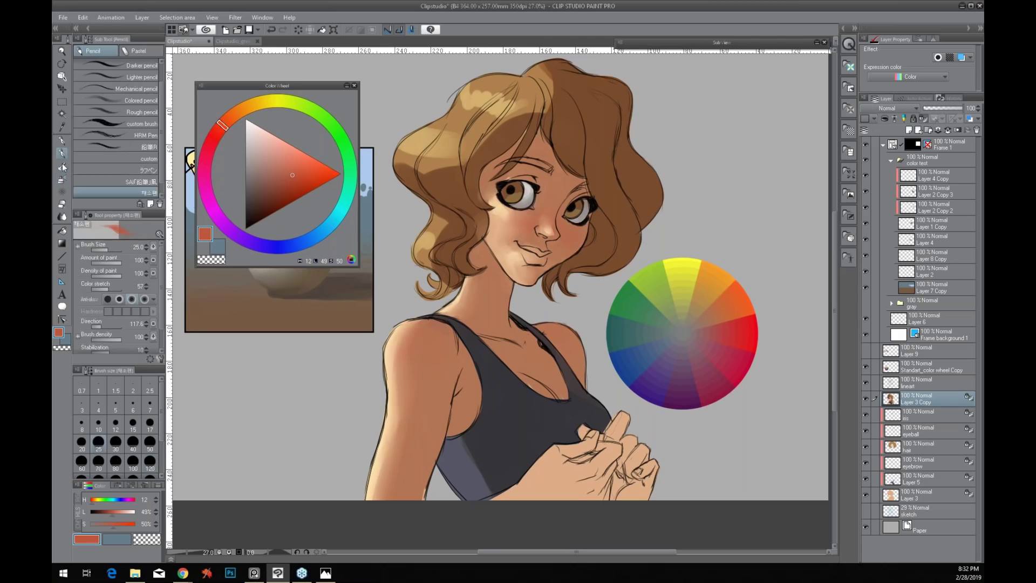
left_click(62, 169)
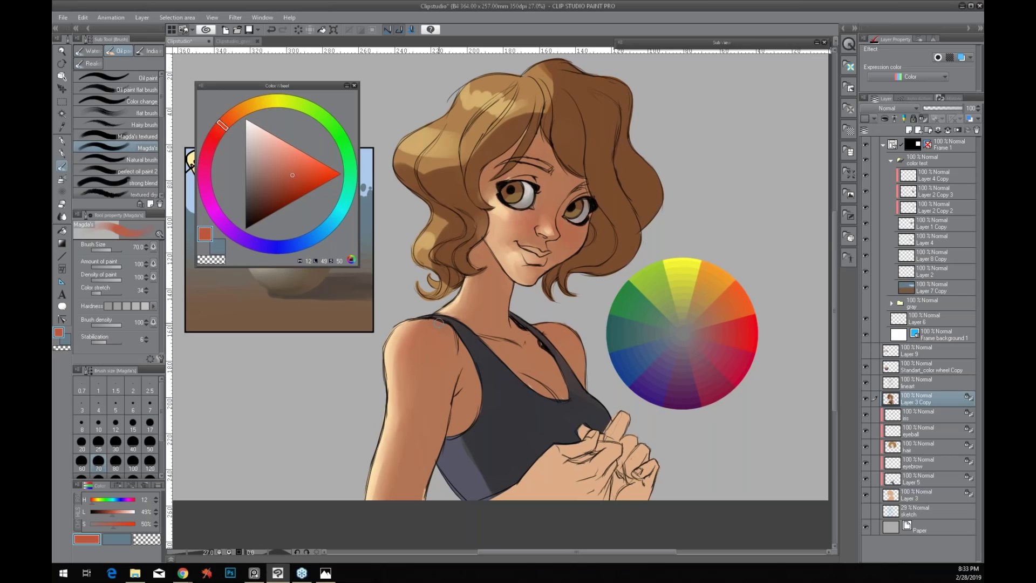
left_click(674, 42)
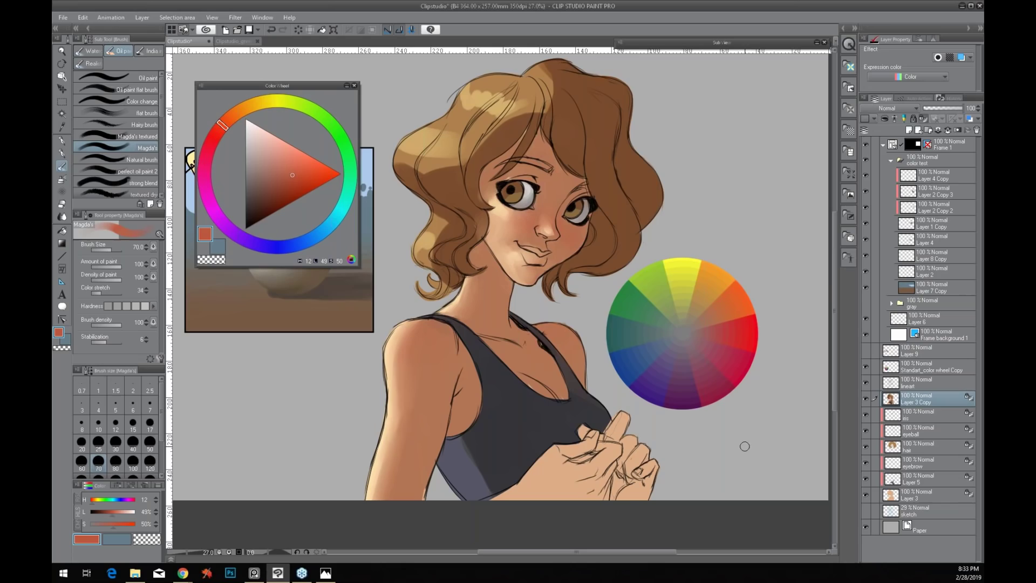
key("ctrl")
key("alt")
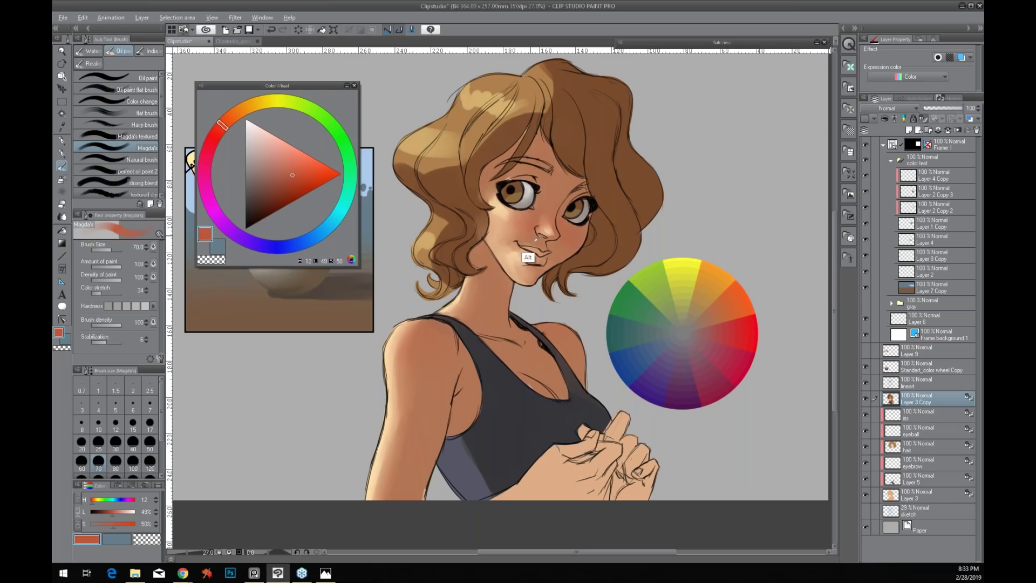
left_click(545, 161, "alt")
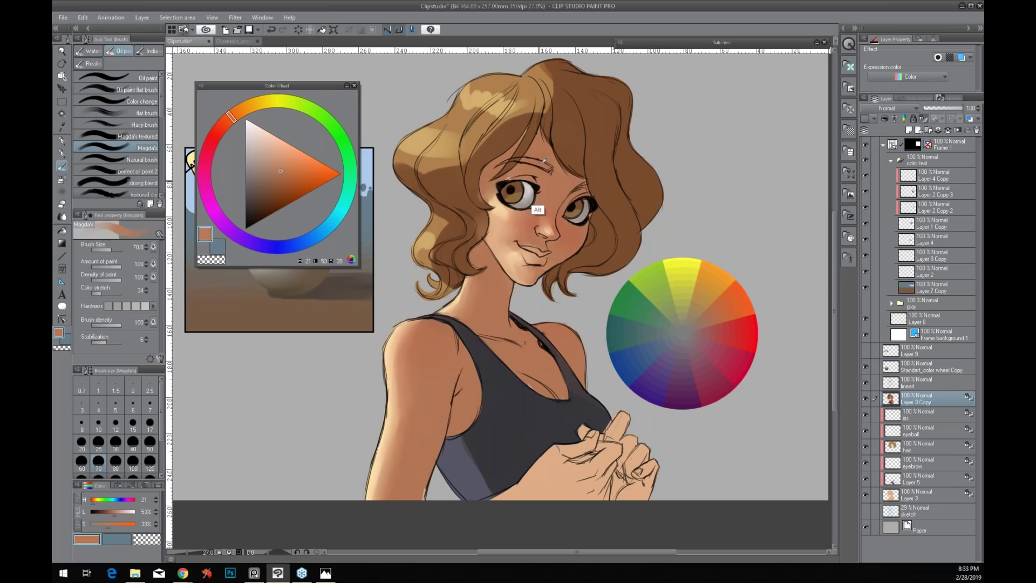
Try a desaturated version of the sampled face colour on the character's skin
left_click(564, 196, "alt")
left_click(261, 176)
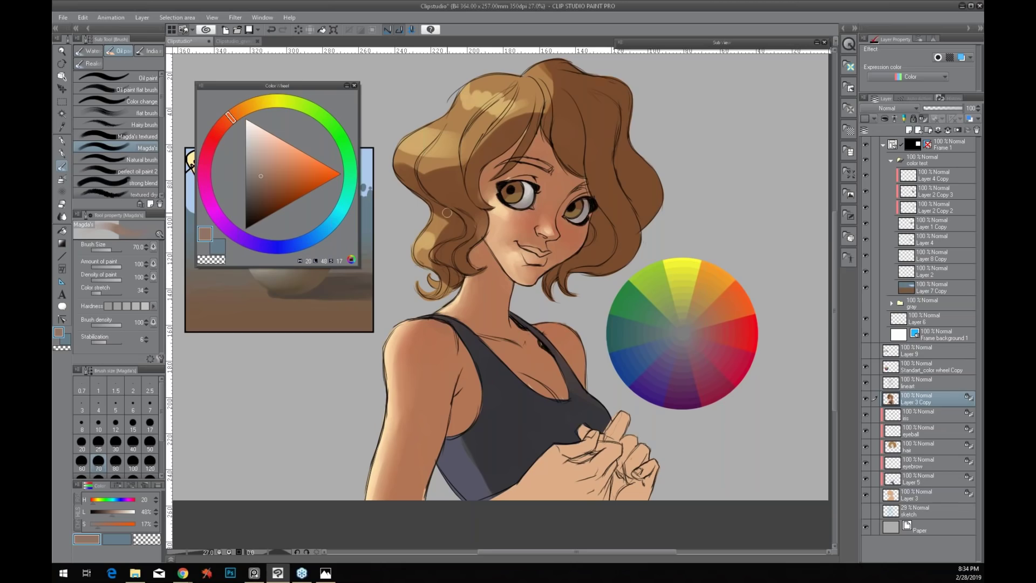
left_click(253, 176)
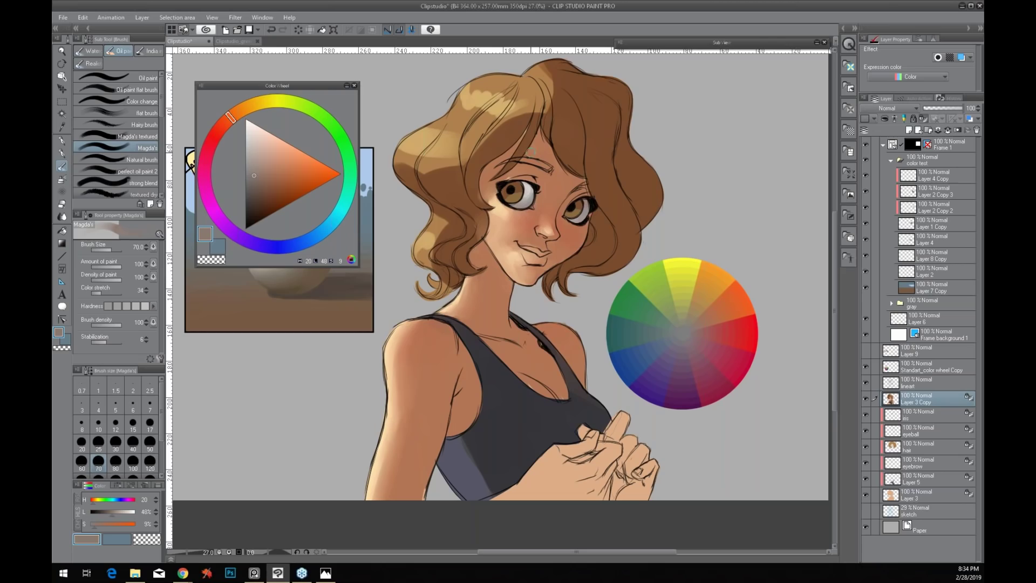
key("ctrl+z")
Try two greyish orange tones with 10% saturation beneath the character's left-hand eye
left_click(254, 170)
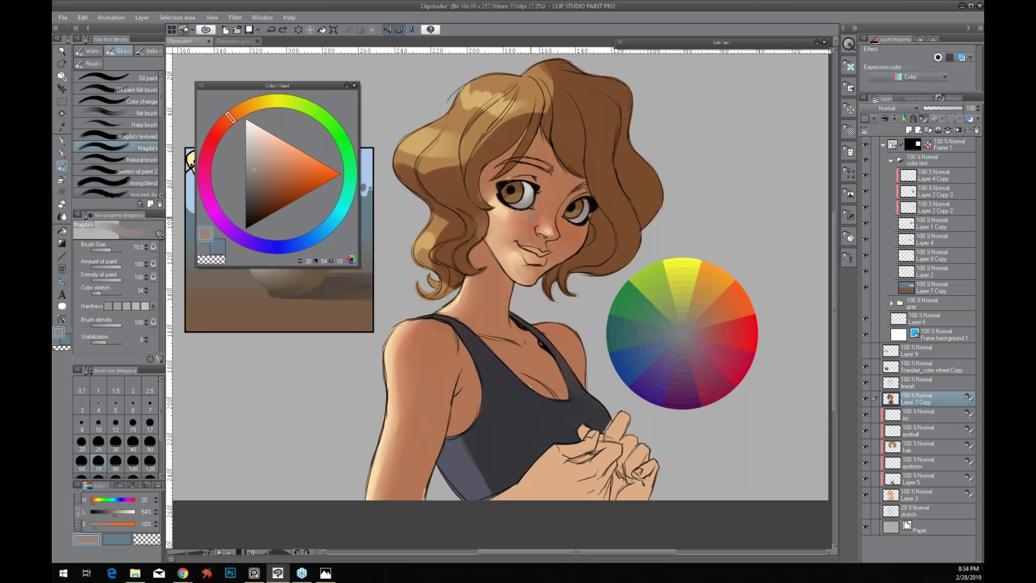
left_click_drag(530, 218, 519, 215)
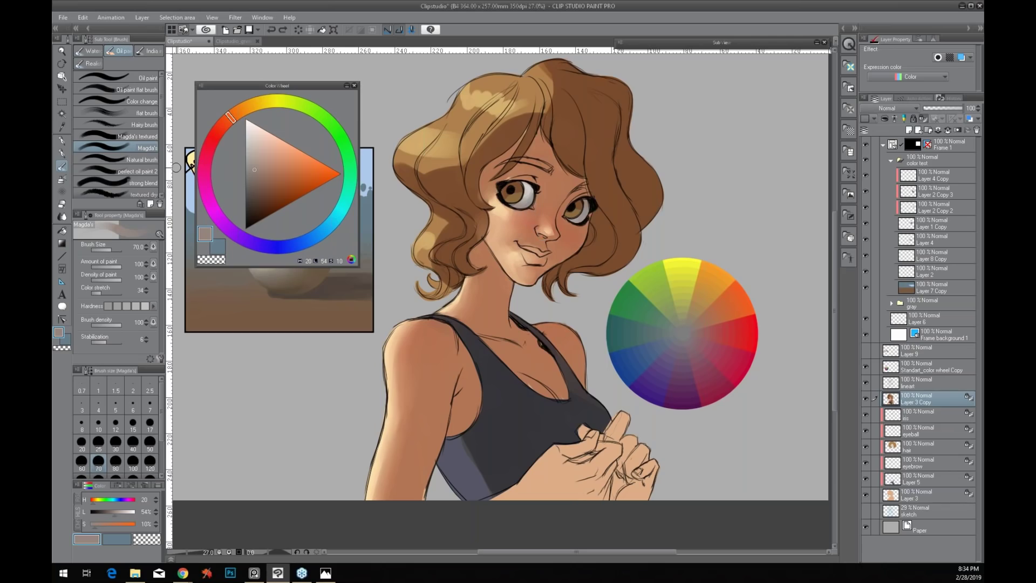
left_click(255, 175)
left_click_drag(530, 220, 518, 216)
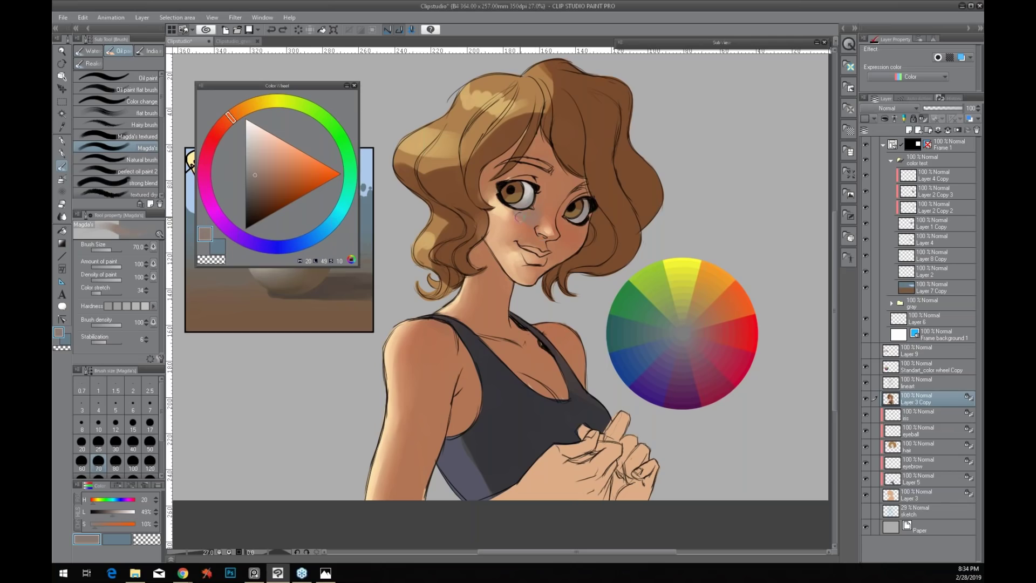
key("ctrl+z")
Set the painting colour to a greyish red with hue 346, luminosity 51% and saturation 6%, and test it under the eye
left_click(251, 173)
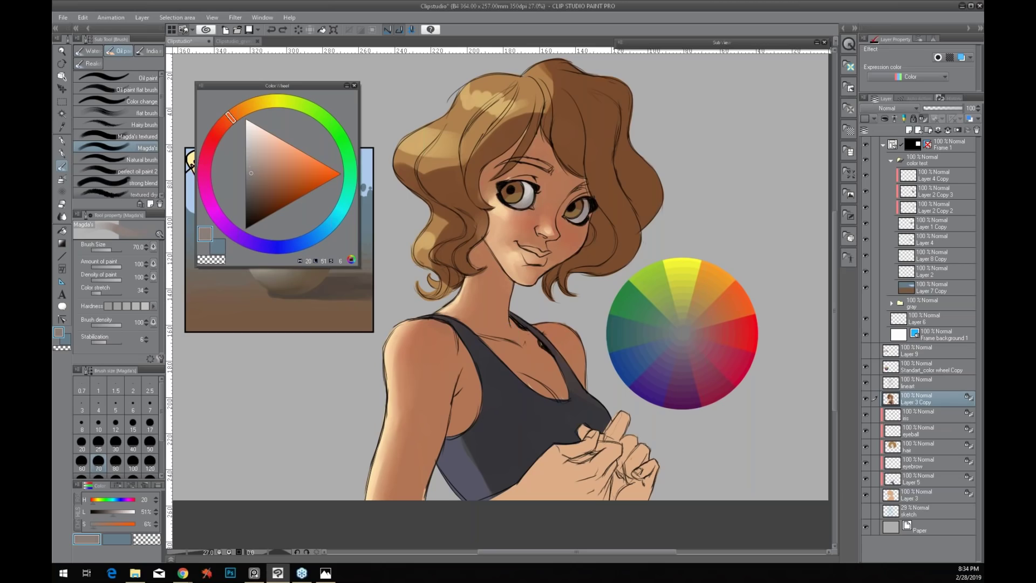
left_click(215, 135)
left_click(208, 156)
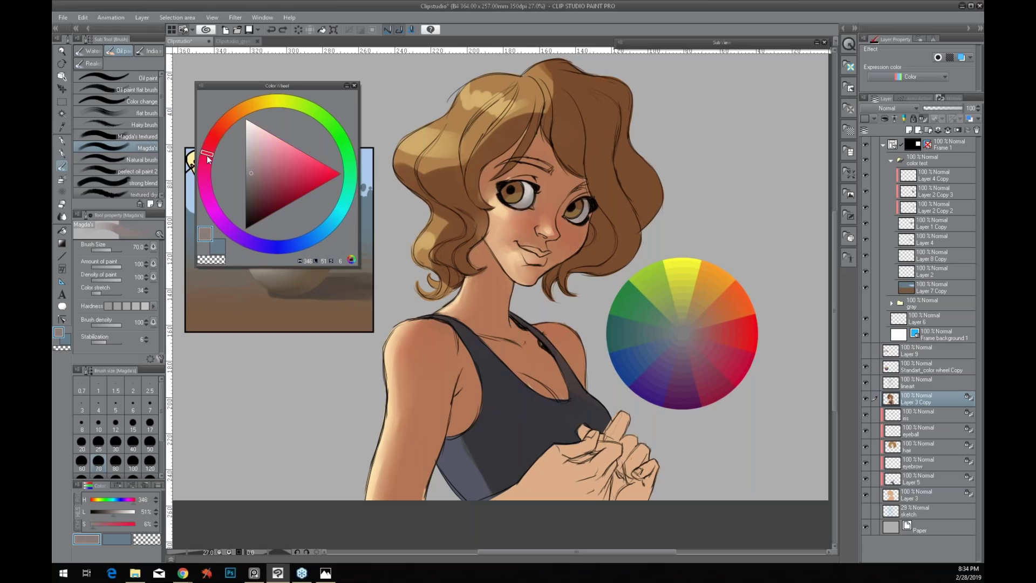
left_click(208, 157)
left_click(209, 154)
left_click(209, 155)
left_click_drag(516, 217, 530, 213)
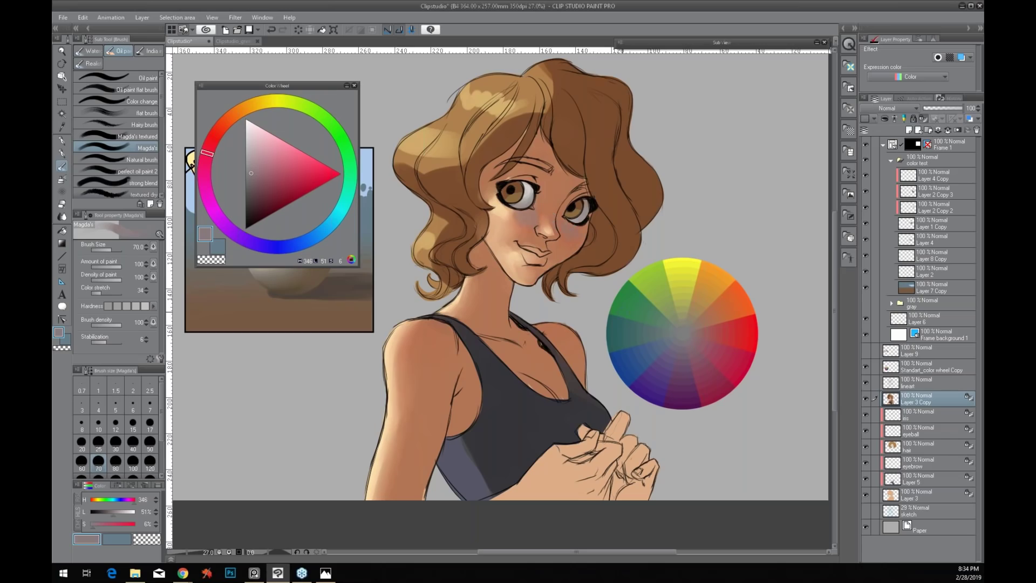
key("ctrl+z")
Try the greyish red on the upper arm with the brush size set to 100
key("bracketright")
key("bracketright")
key("bracketright")
key("bracketright")
key("bracketleft")
key("bracketleft")
key("bracketleft")
key("bracketleft")
key("bracketleft")
key("bracketleft")
key("bracketleft")
key("bracketleft")
key("bracketleft")
key("bracketright")
key("bracketright")
key("bracketright")
key("bracketright")
key("bracketright")
key("bracketleft")
key("bracketright")
key("bracketright")
key("bracketright")
key("bracketleft")
key("bracketleft")
key("bracketright")
key("bracketright")
mouse_move(409, 371)
left_mouse_down()
mouse_move(436, 401)
mouse_move(425, 364)
left_mouse_up()
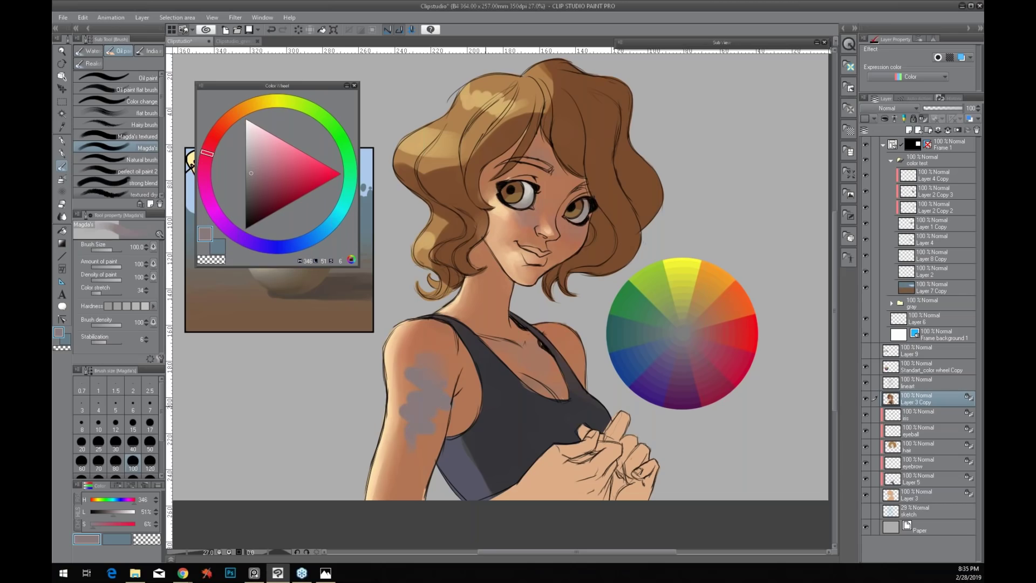
key("ctrl+z")
key("ctrl+z")
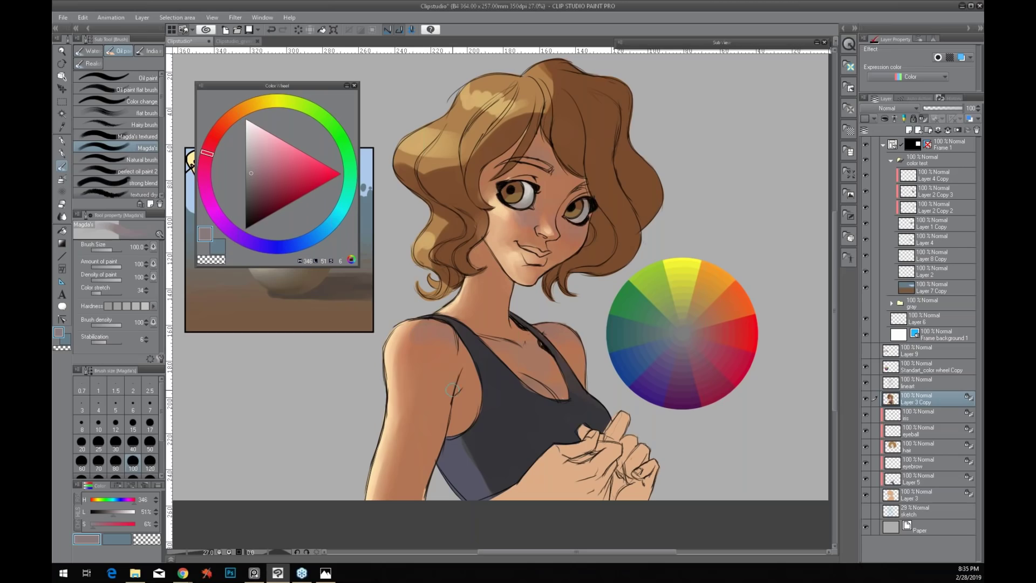
Set the brush size to 25 and sample a skin colour from the lower face
key("alt")
left_click(529, 225, "alt")
left_click(98, 442)
key("alt")
left_click(533, 260, "alt")
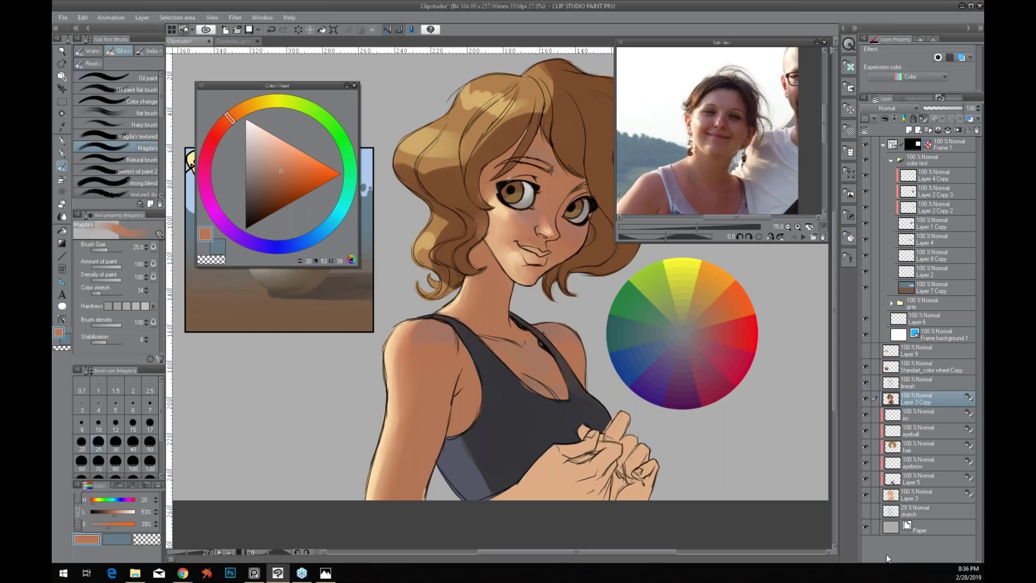
Select only the skin by loading the whole figure as a selection and subtracting the hair, top and eye layers
key("ctrl")
left_click(901, 451, "ctrl")
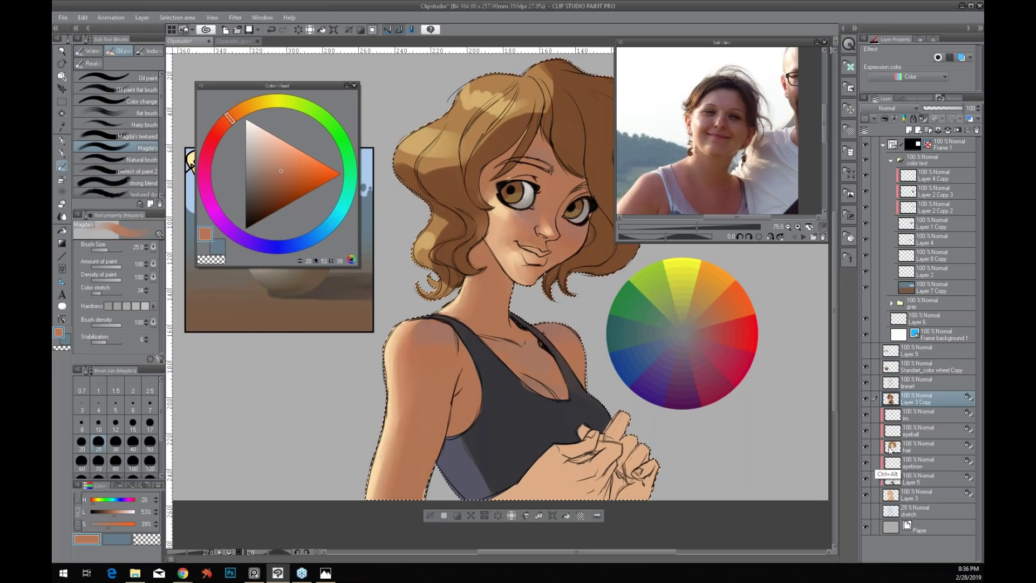
left_click(889, 448, "ctrl+alt")
left_click(894, 482, "ctrl+alt")
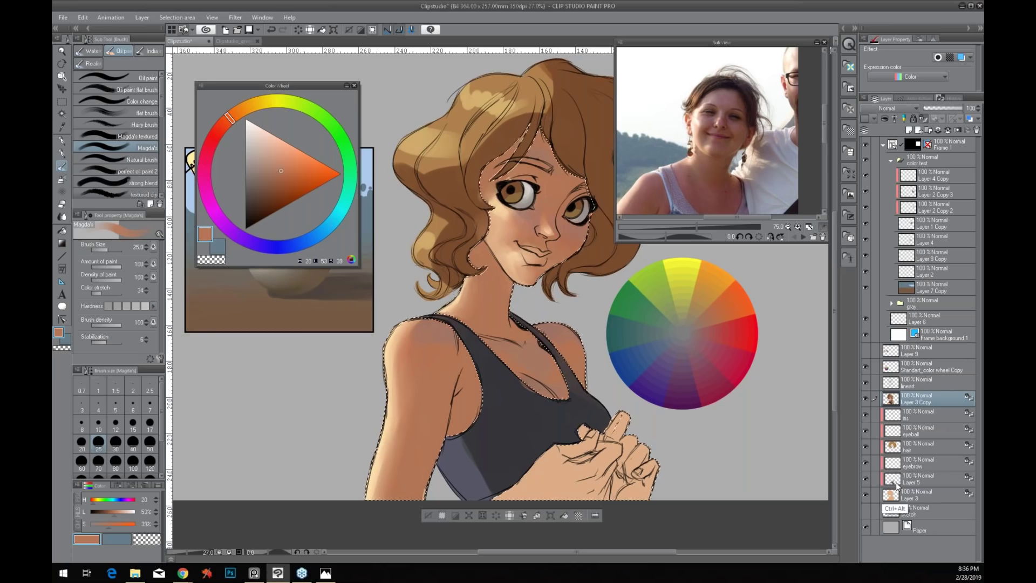
left_click(895, 419, "ctrl+alt")
Try a Brightness/Contrast correction on the selected skin with brightness -17 and contrast 9
left_click(82, 18)
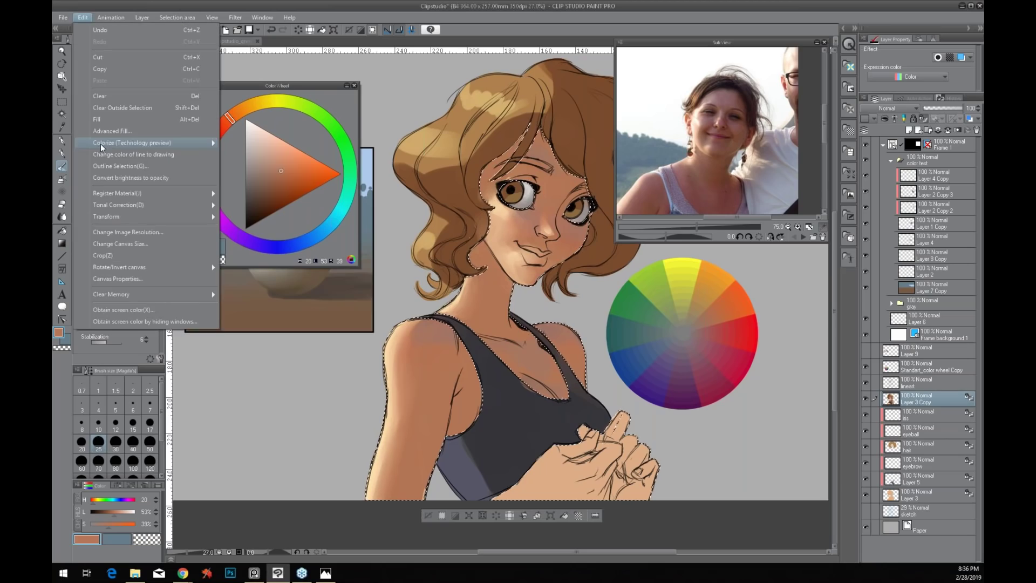
mouse_move(116, 205)
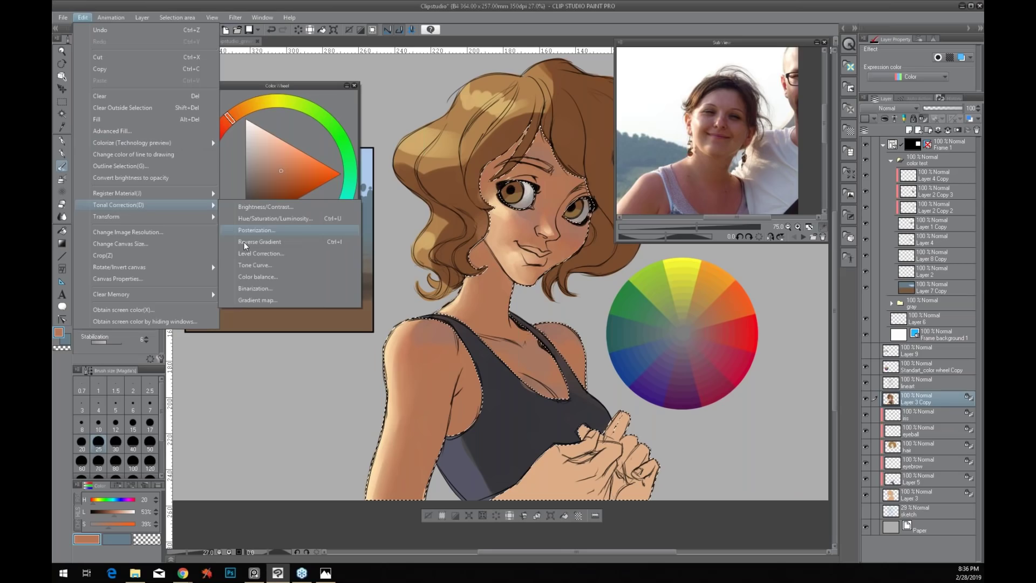
left_click(259, 206)
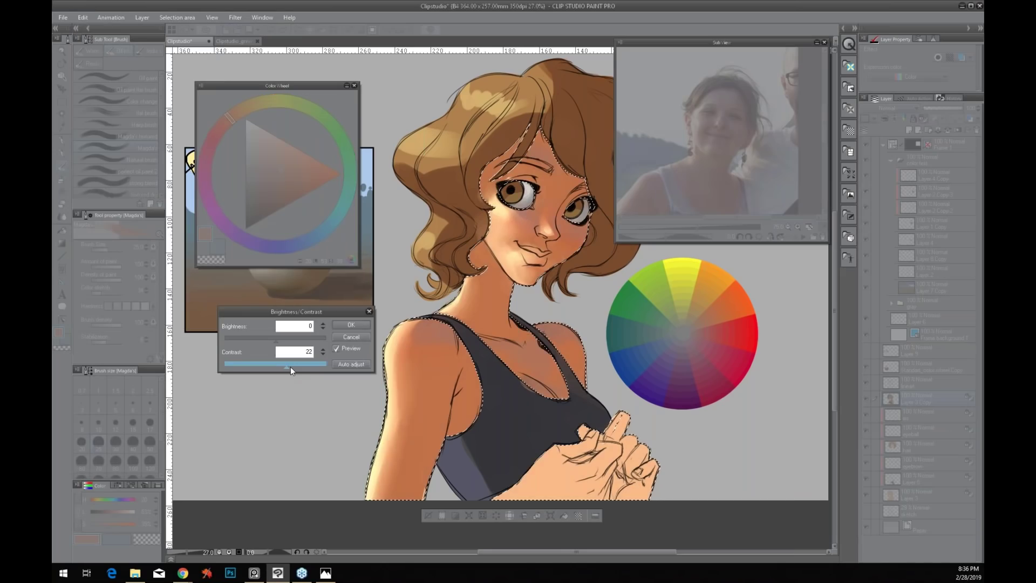
left_click_drag(291, 366, 278, 367)
left_click_drag(276, 340, 267, 338)
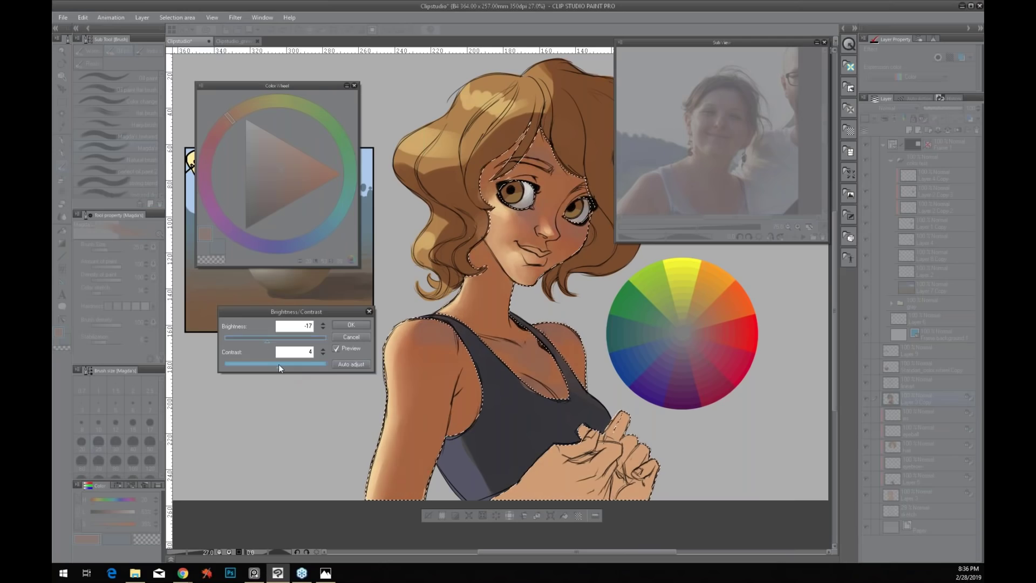
left_click_drag(279, 364, 286, 370)
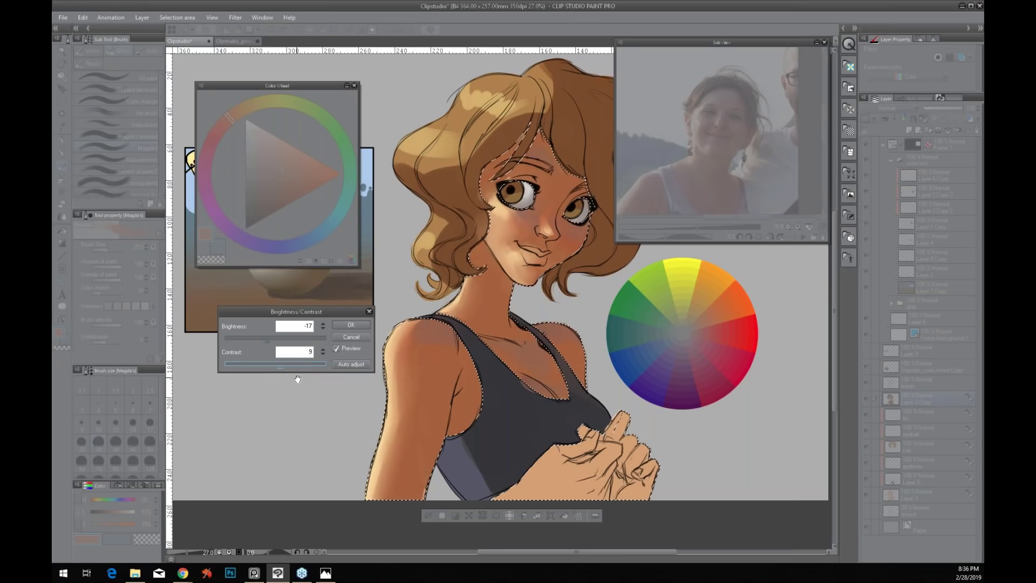
left_click(344, 327)
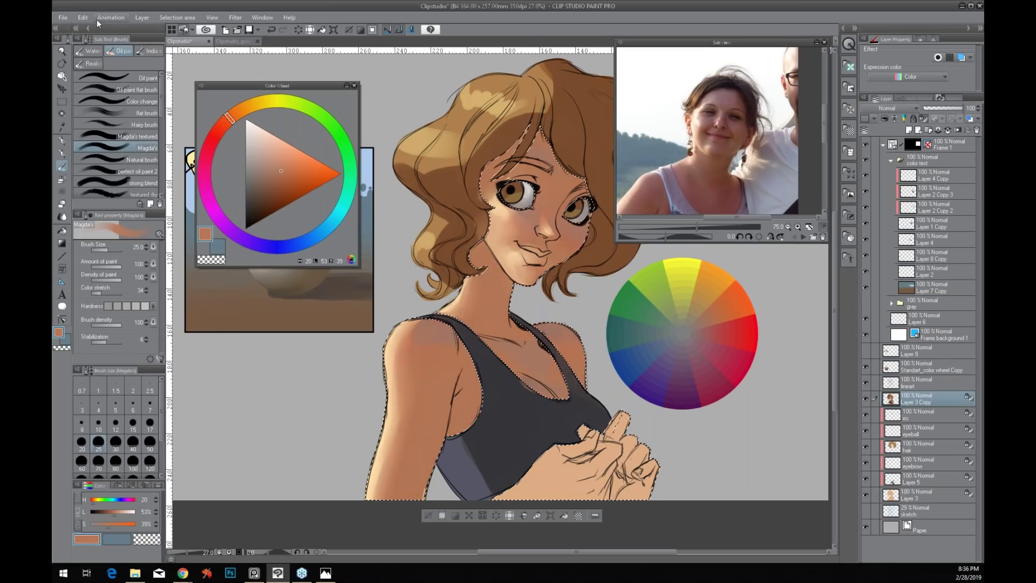
Start a Level Correction on the selected skin and raise the RGB shadow input to deepen the tan
left_click(82, 17)
mouse_move(205, 204)
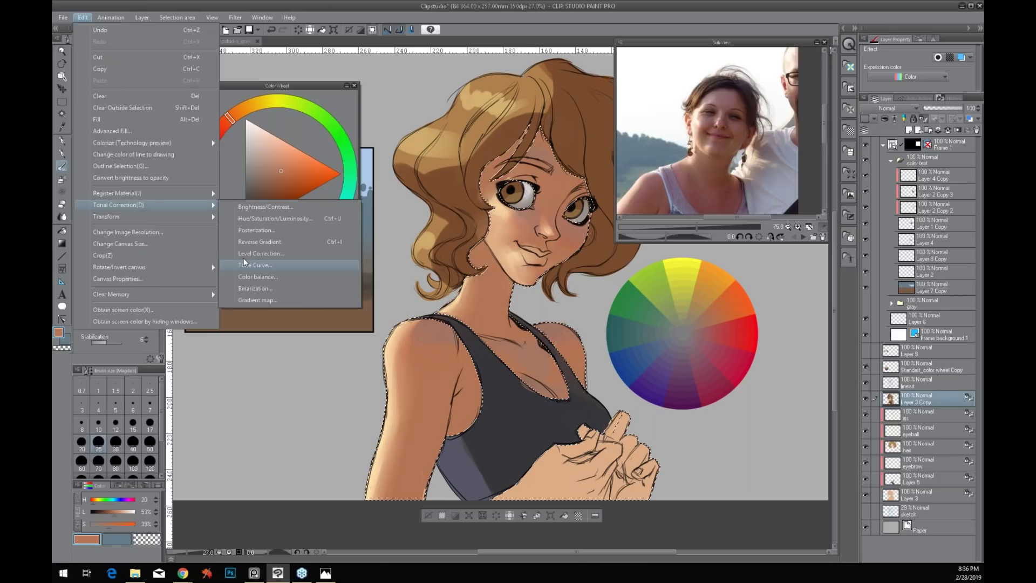
left_click(243, 260)
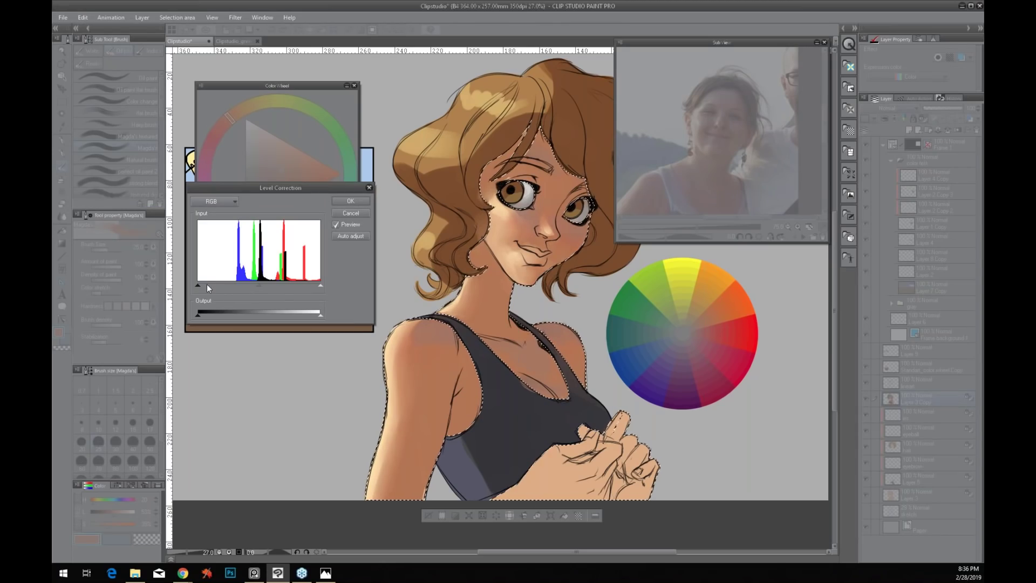
mouse_move(207, 287)
left_mouse_down()
mouse_move(220, 289)
mouse_move(213, 284)
left_mouse_up()
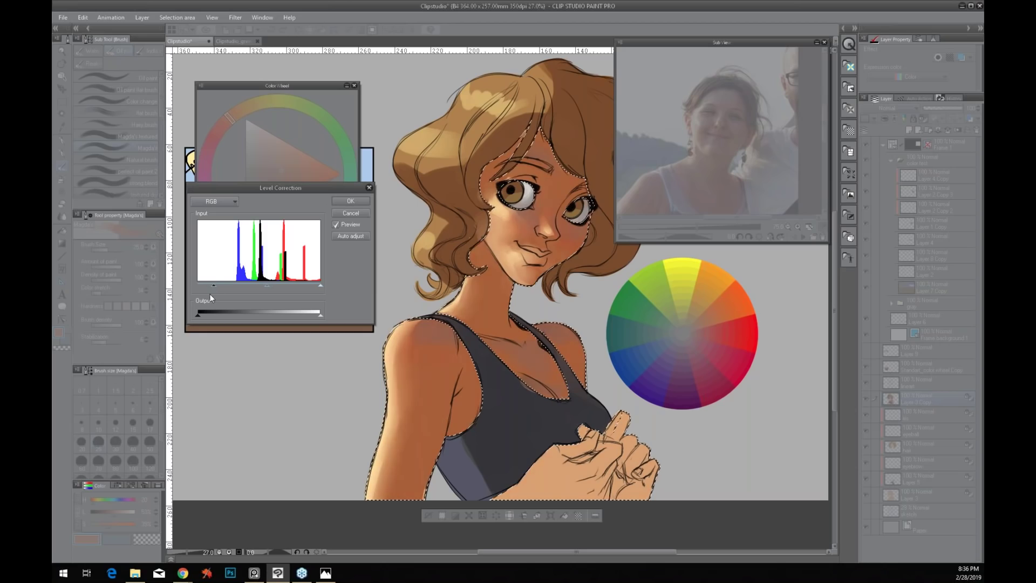
left_click_drag(320, 286, 323, 286)
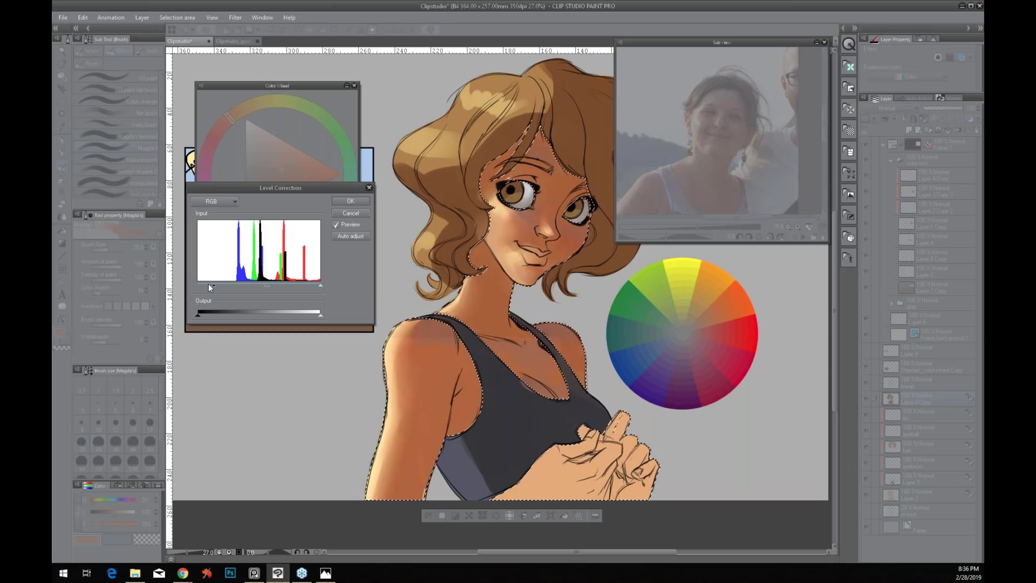
left_click_drag(209, 287, 213, 287)
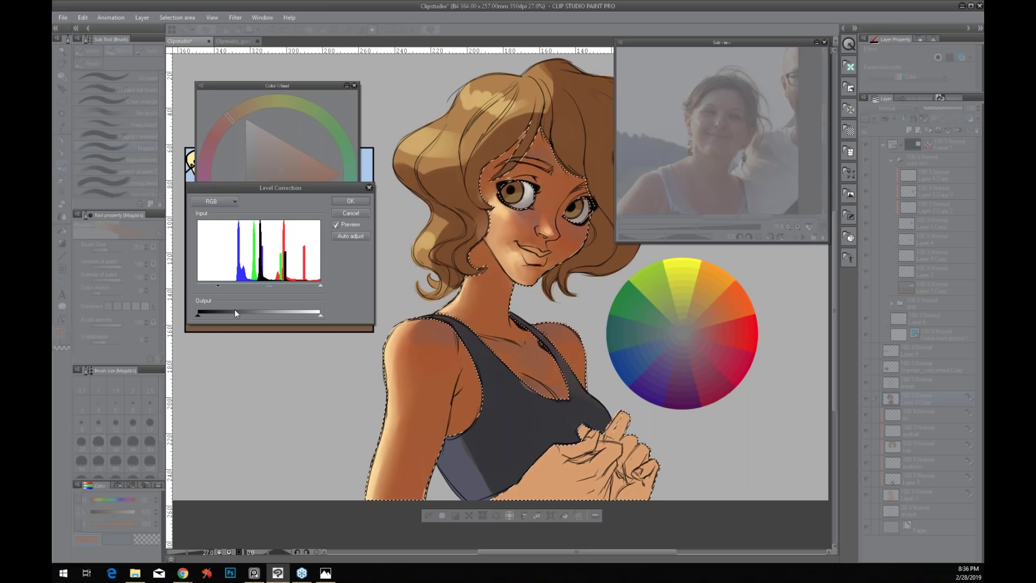
Raise the red channel's shadow input slightly, apply the level correction and clear the selection
left_click(203, 202)
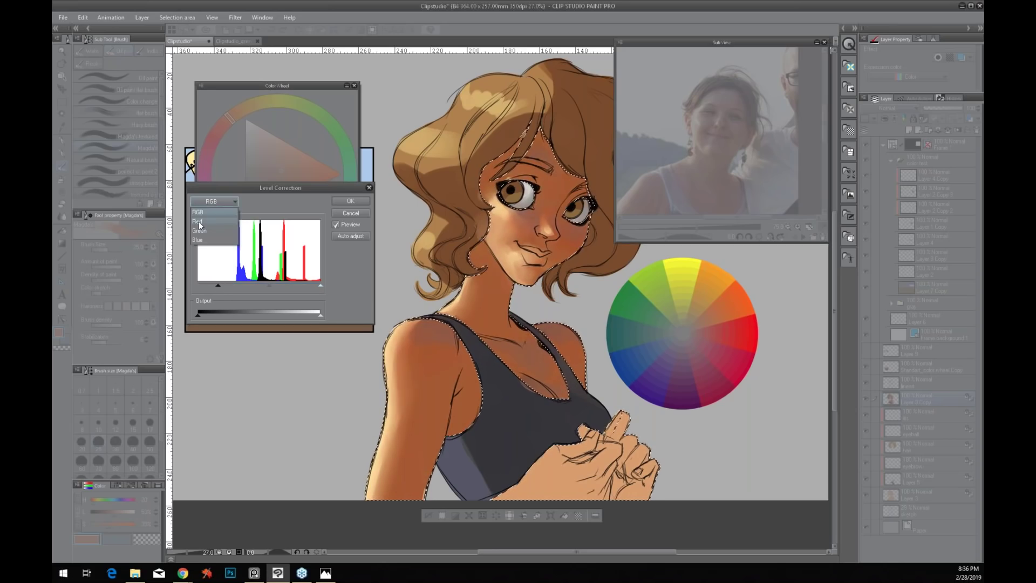
left_click(199, 223)
left_click_drag(197, 315, 207, 286)
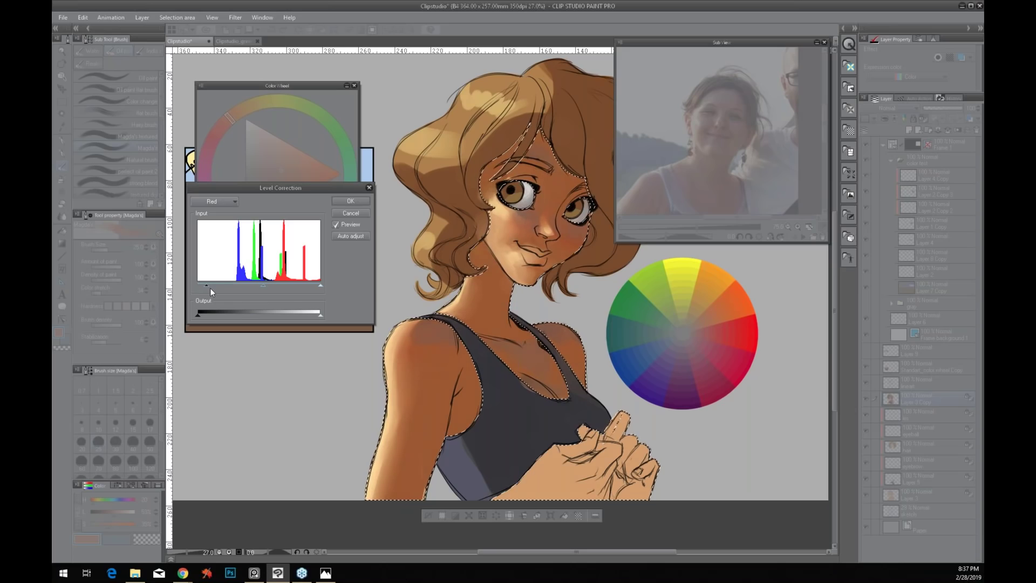
left_click(339, 200)
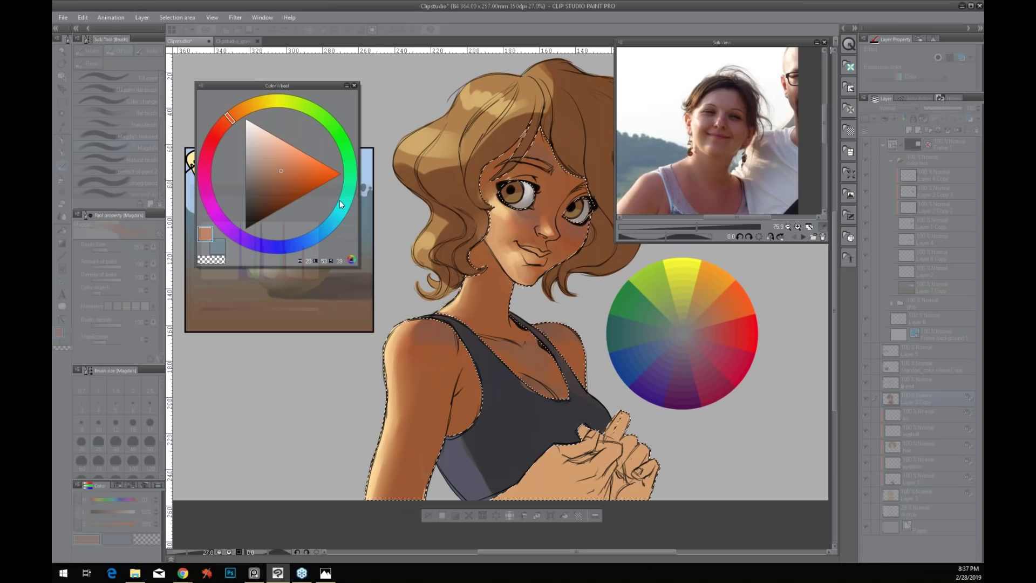
left_click(443, 515)
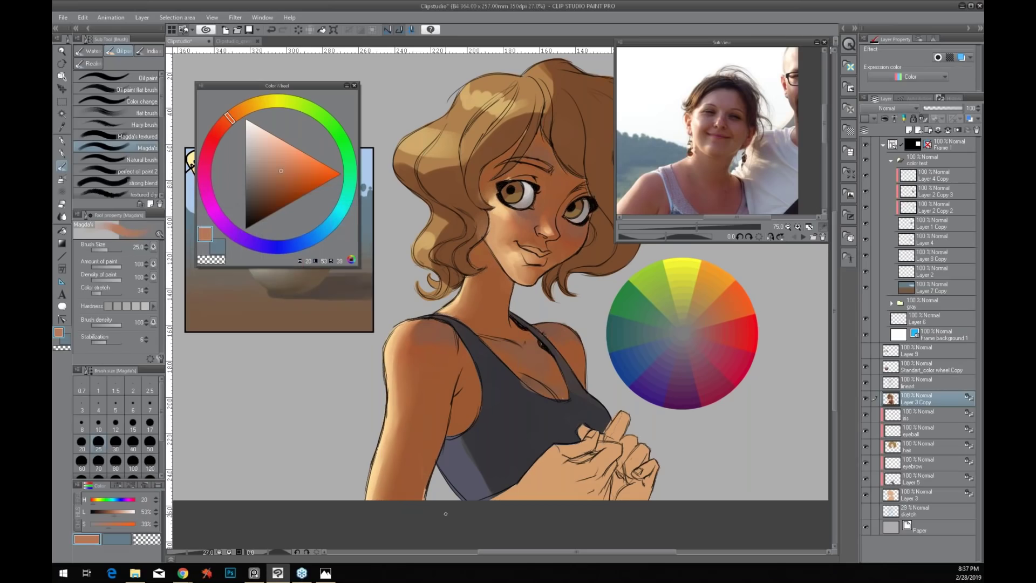
Sample the arm's skin colour, shift it to a redder hue of 13, and enlarge the brush to 150 for shading the arm
left_click(419, 456, "alt")
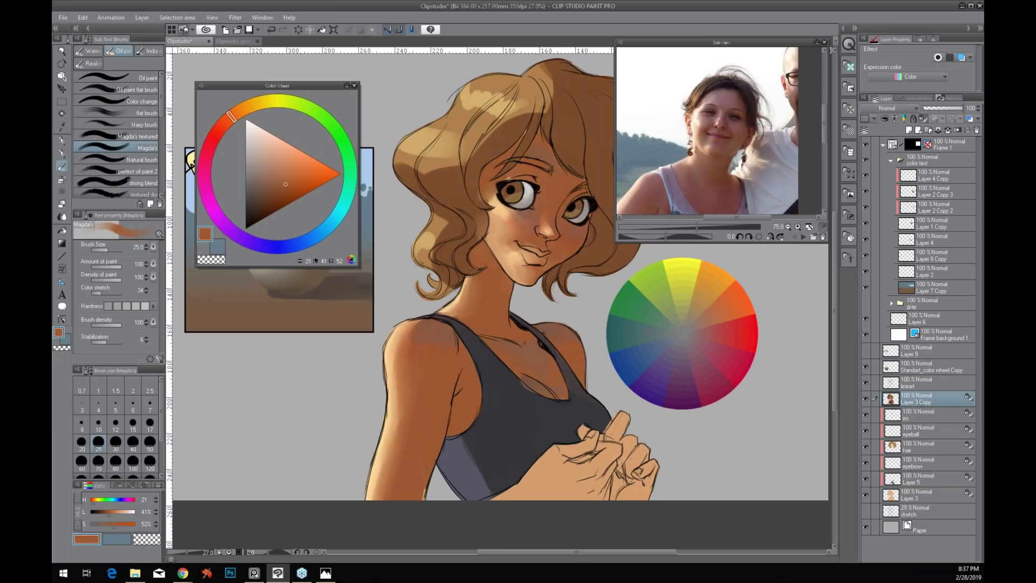
left_click(420, 388, "alt")
left_click(229, 130)
key("bracketright")
key("bracketright")
key("bracketright")
key("bracketright")
key("bracketright")
key("bracketright")
key("bracketright")
key("bracketright")
key("bracketright")
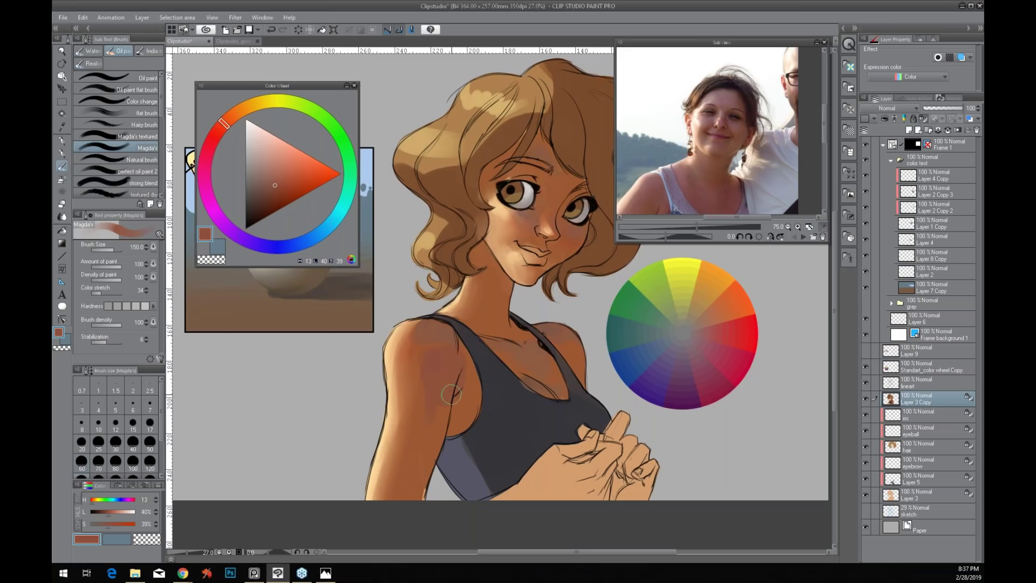
Undo the latest arm strokes and the deselection to restore the skin selection
key("ctrl+z")
key("ctrl+z")
key("ctrl+z")
key("ctrl+z")
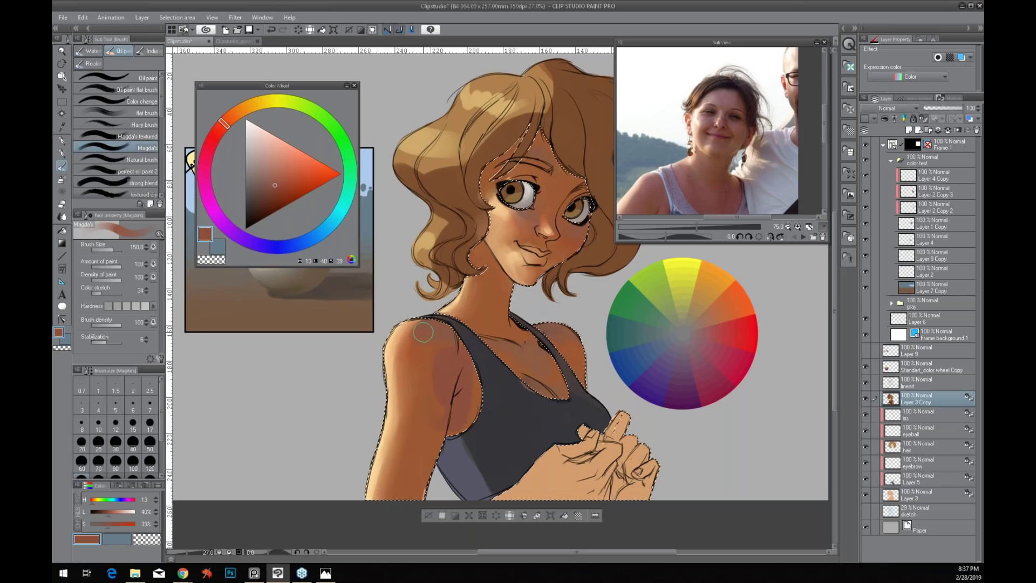
Enlarge the brush to 250 and paint the reddish shadow down the upper arm and onto the neck
key("bracketright")
key("bracketright")
key("bracketright")
mouse_move(423, 332)
left_mouse_down()
mouse_move(444, 344)
mouse_move(416, 422)
left_mouse_up()
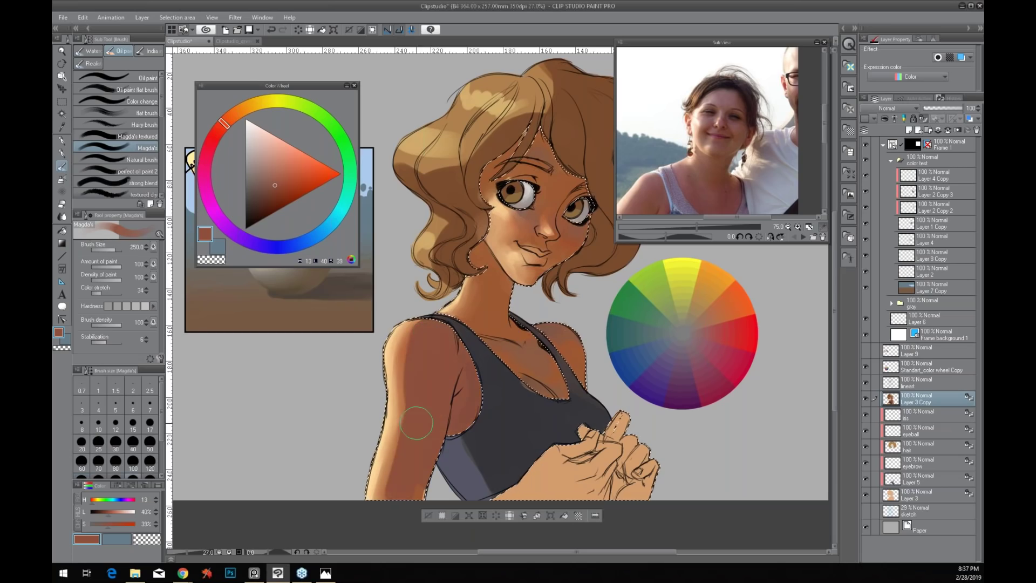
left_click_drag(476, 303, 472, 324)
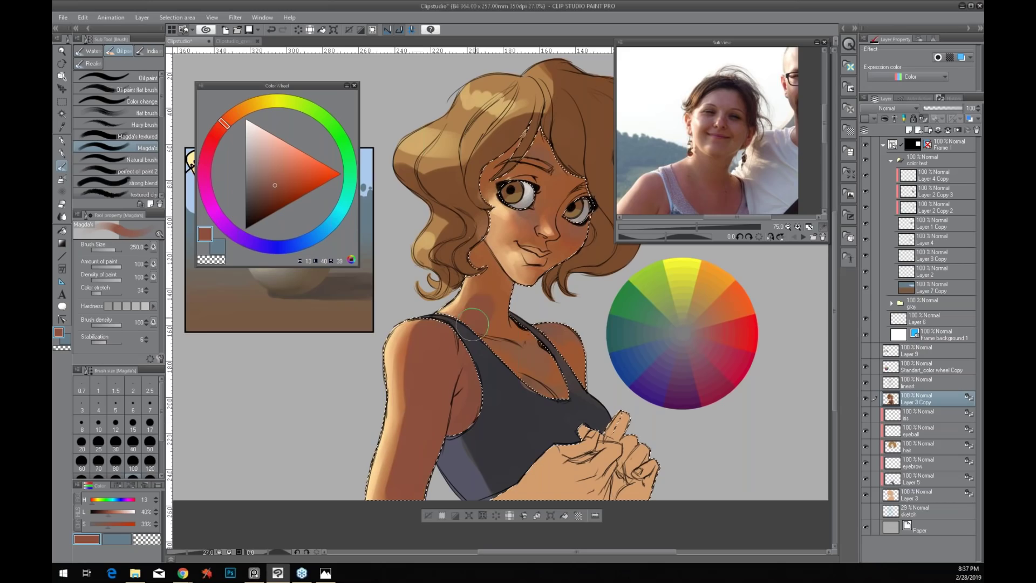
Set the brush size to 170 and paint the reddish shadow across the chest
key("bracketleft")
key("bracketleft")
key("bracketleft")
key("bracketleft")
key("bracketleft")
key("bracketleft")
key("bracketleft")
key("bracketleft")
key("bracketright")
key("bracketright")
key("bracketright")
key("bracketright")
key("bracketright")
key("bracketright")
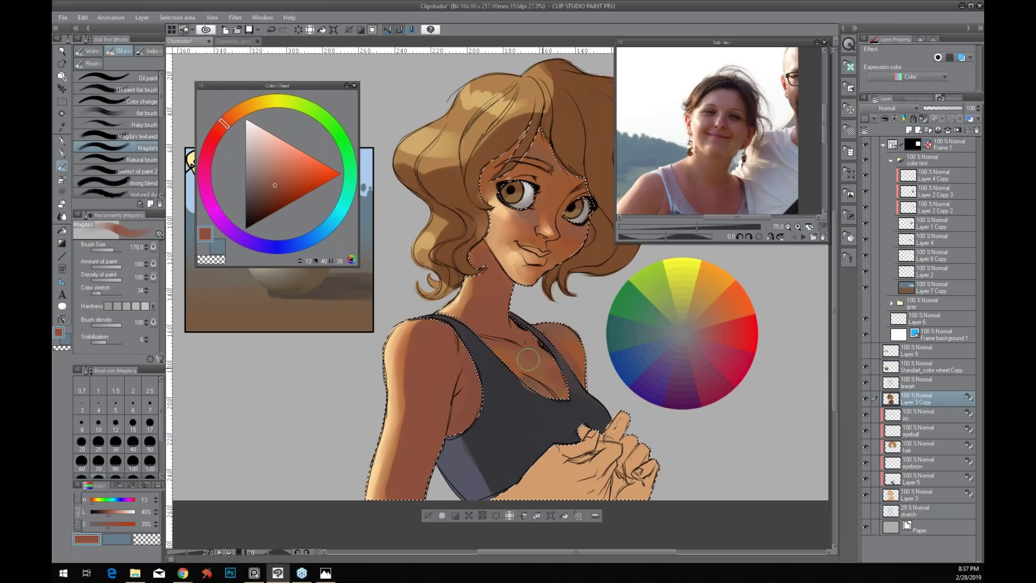
left_click_drag(528, 359, 556, 389)
Reduce the brush size to 70 while painting the reddish shadow onto the chest, cheek and chin
key("bracketleft")
key("bracketleft")
key("bracketleft")
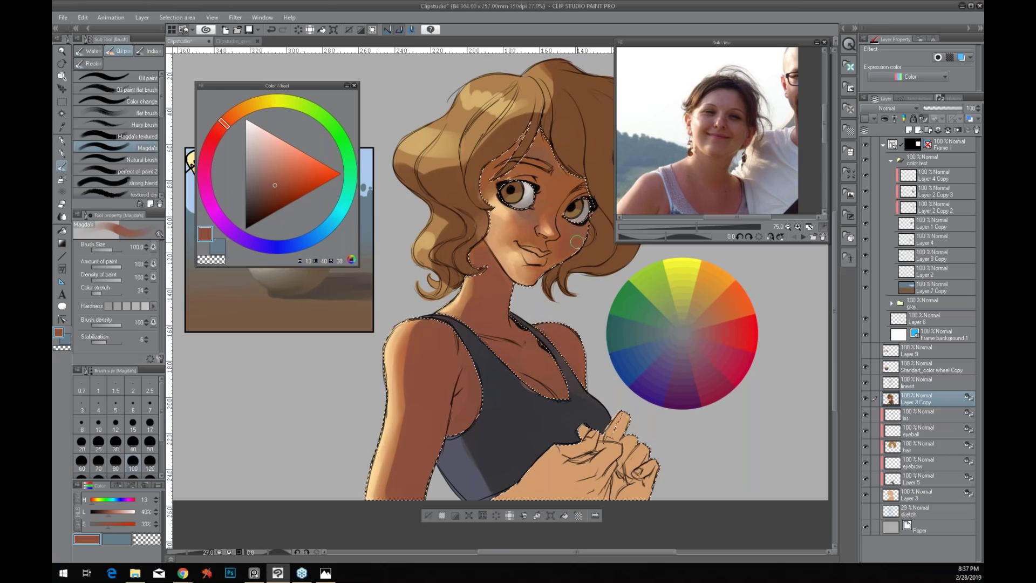
key("bracketleft")
key("bracketleft")
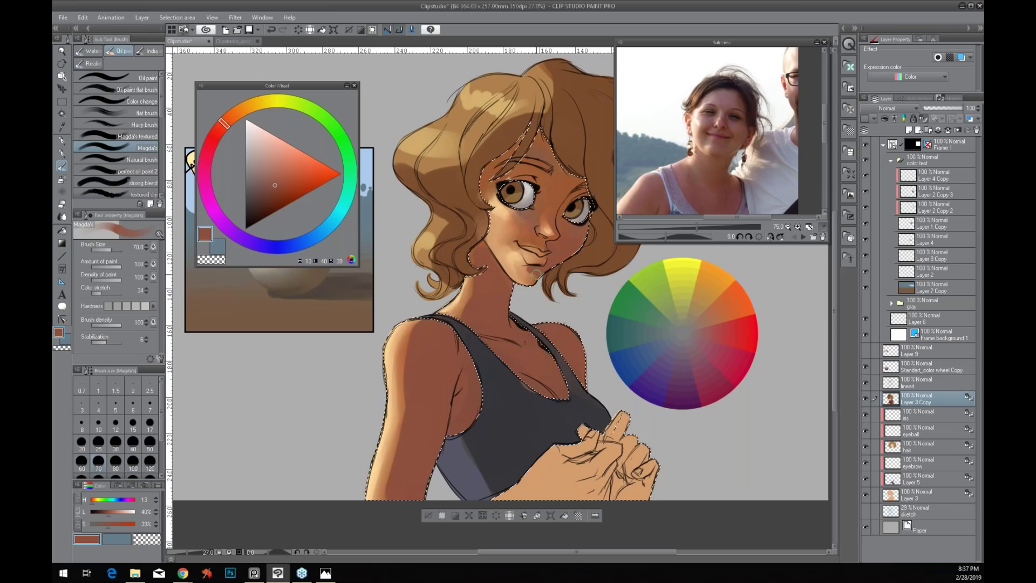
Set the brush size to 100 and deepen the reddish shading around the nose and cheeks
key("bracketright")
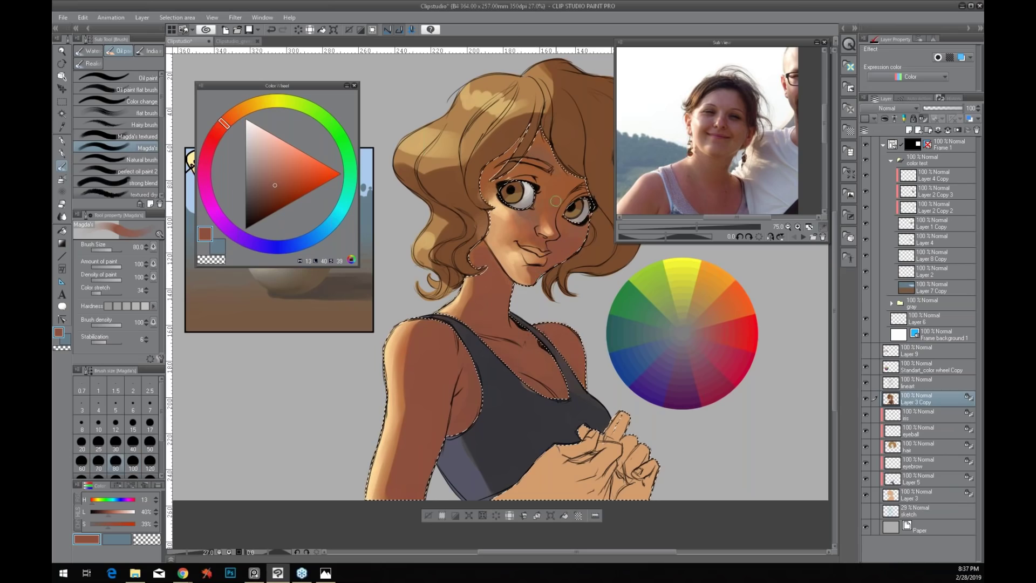
key("bracketright")
key("bracketright")
key("bracketright")
key("bracketleft")
key("bracketleft")
left_click_drag(556, 216, 546, 258)
left_click_drag(619, 419, 606, 444)
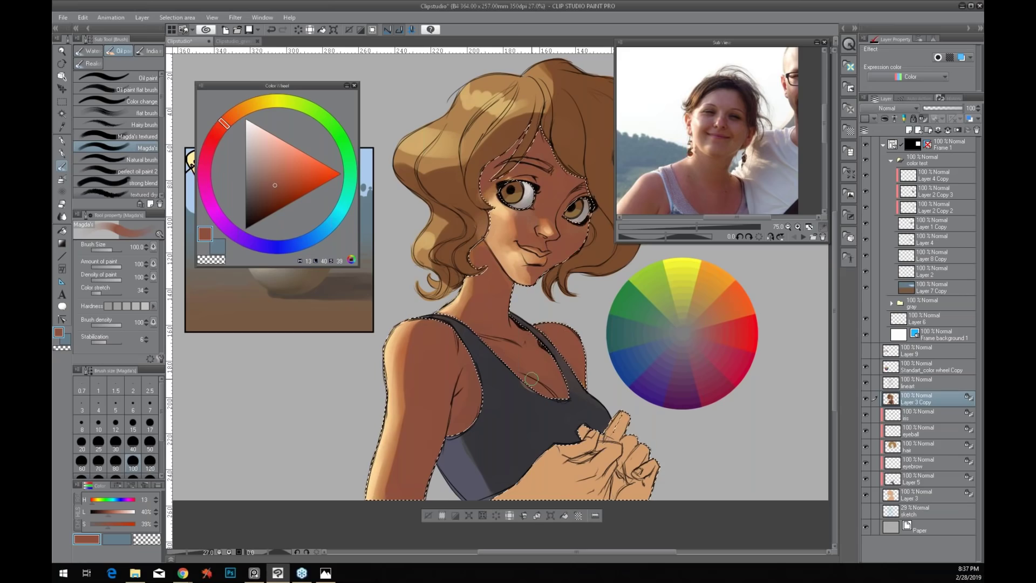
key("bracketright")
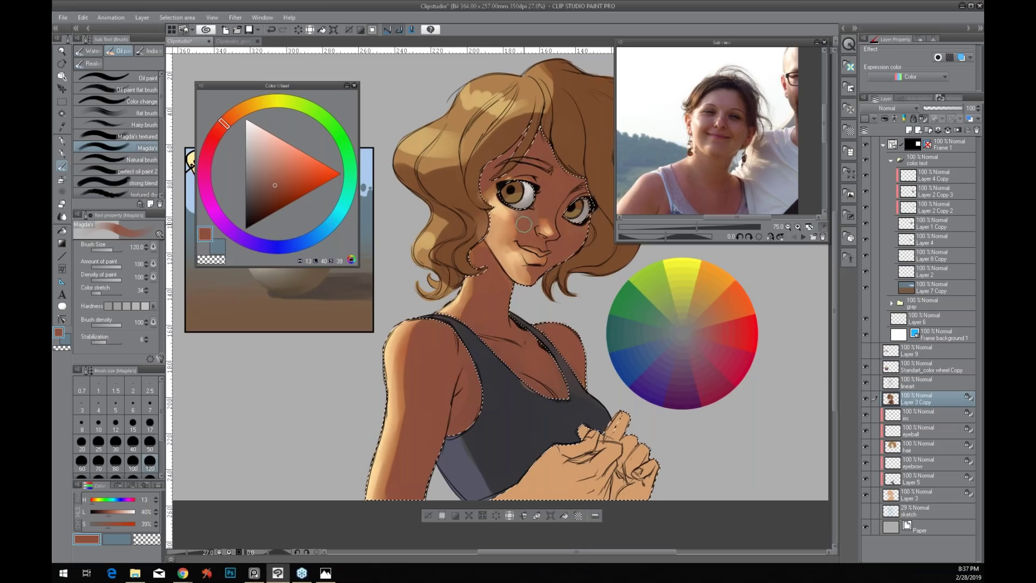
key("bracketleft")
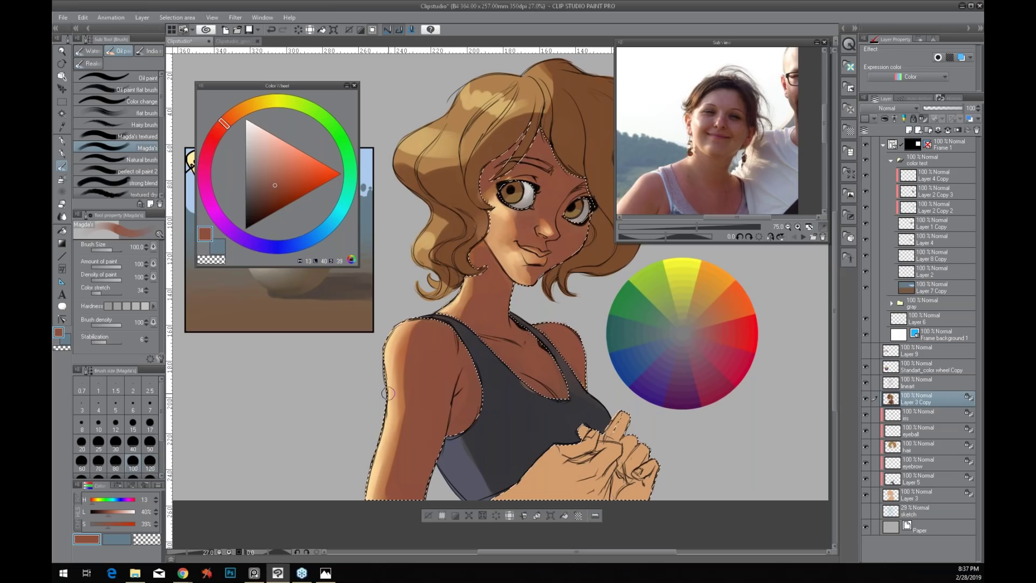
Try a muted magenta of hue 324 on the cheek beneath the eye and undo the stroke
left_click(206, 187)
left_click(251, 185)
left_click_drag(521, 217, 545, 237)
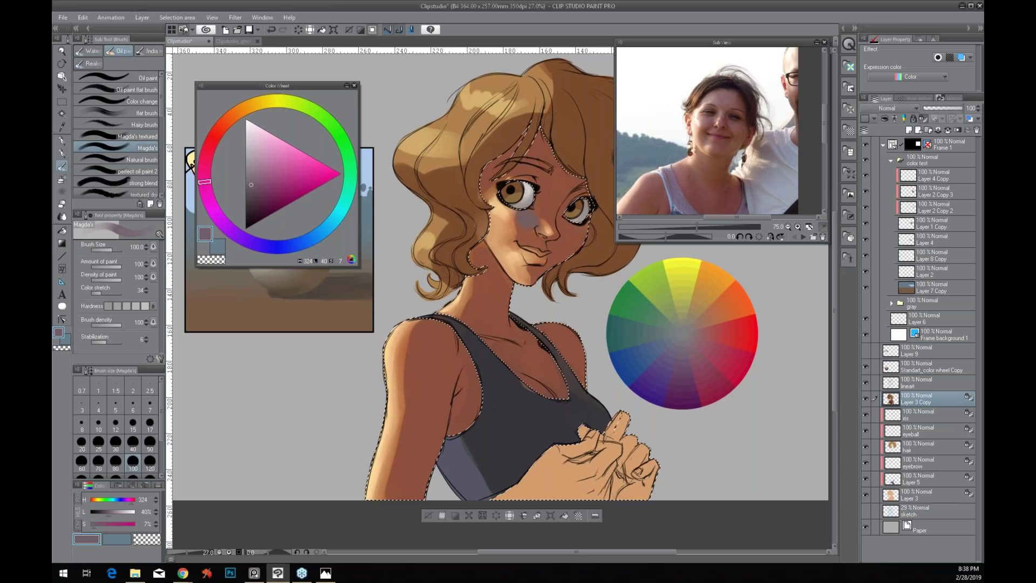
key("ctrl+z")
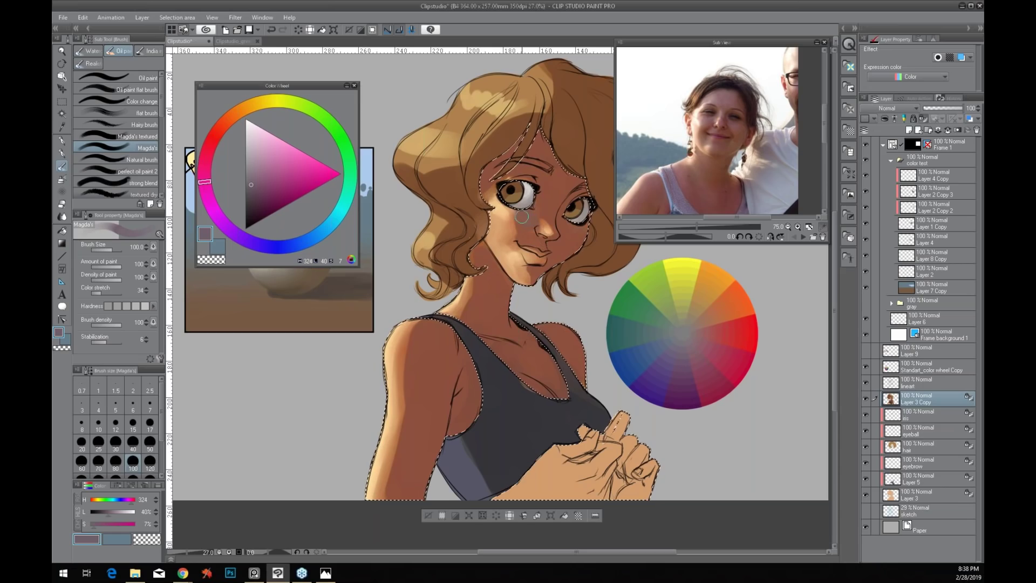
Sample the cheek's shadow colour and turn it into a greyish pink with hue 341, luminosity 50% and saturation 10%
left_click(530, 218, "alt")
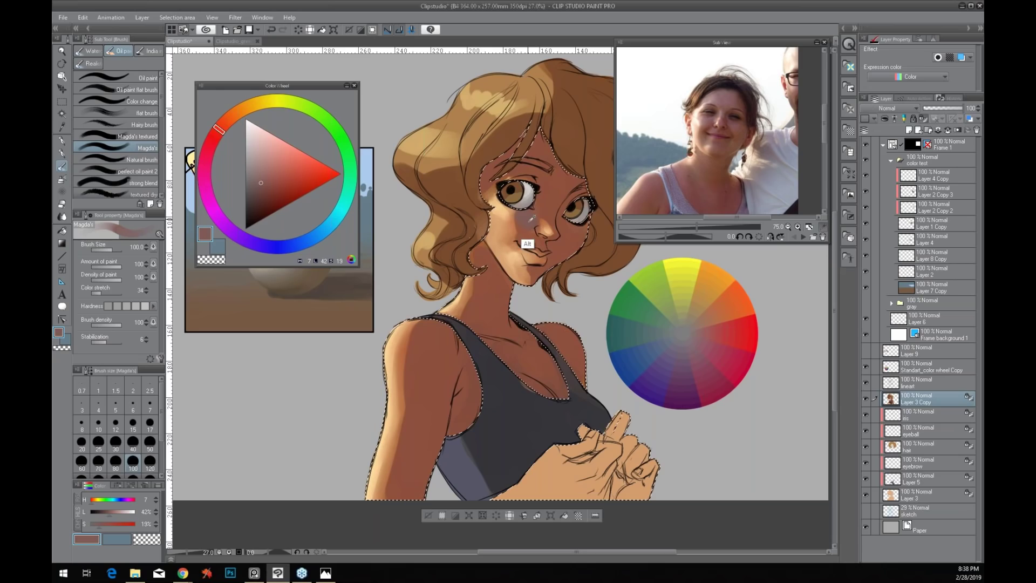
left_click(259, 175)
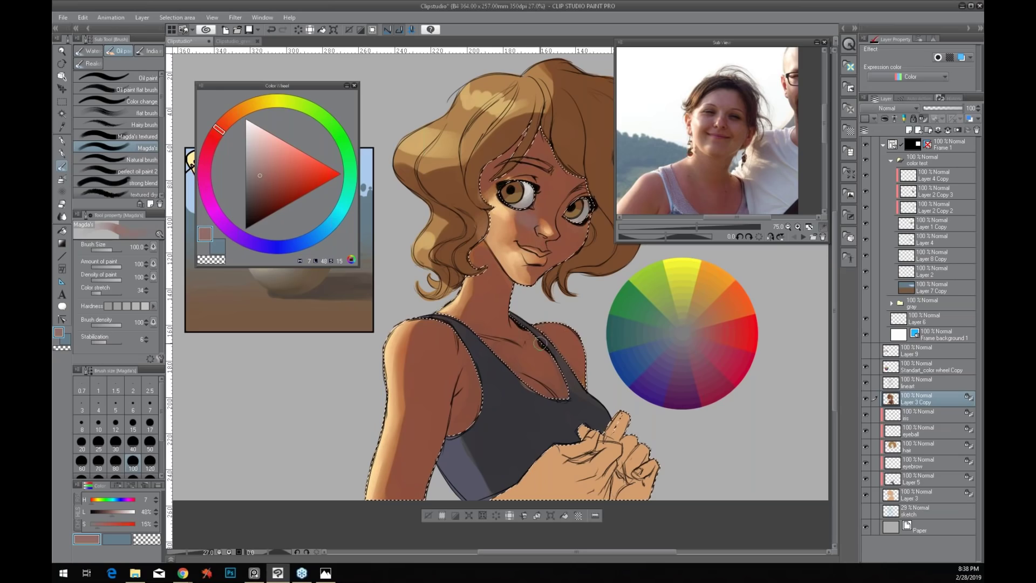
left_click(255, 173)
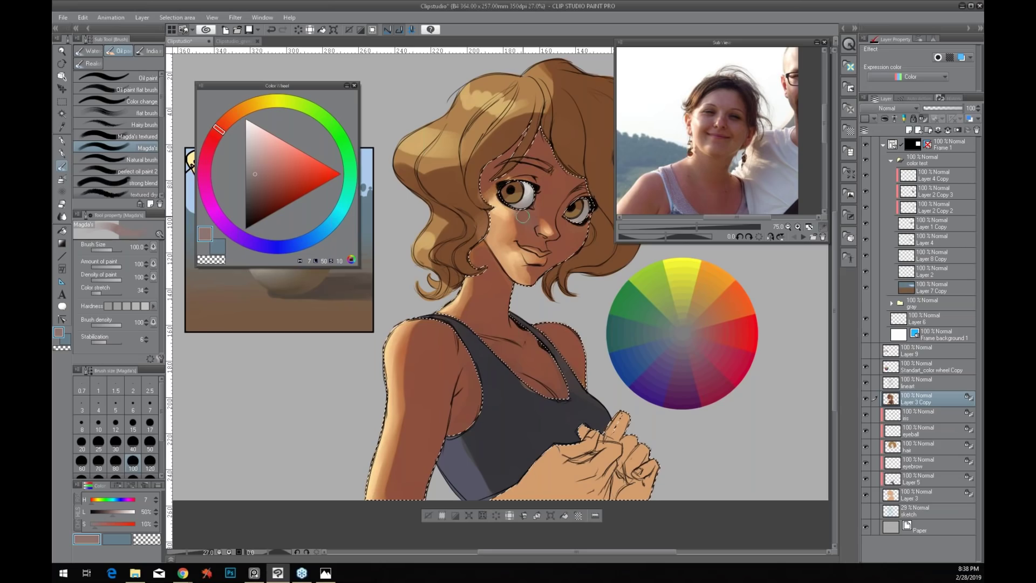
left_click(206, 157)
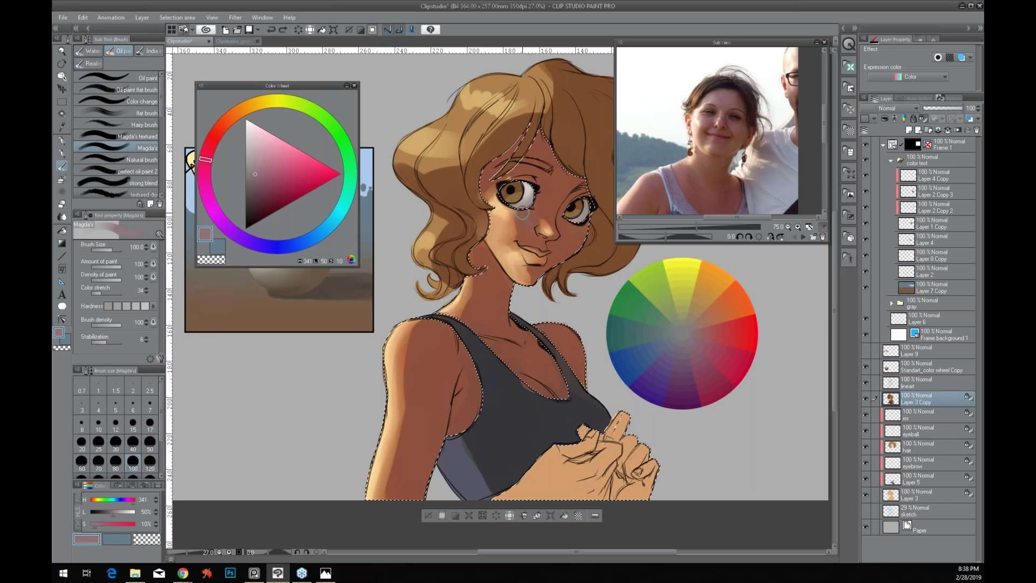
Paint the greyish pink onto the cheeks, chest and shoulders, and clear the skin selection
left_click_drag(577, 232, 563, 230)
left_click_drag(531, 349, 506, 372)
left_click_drag(539, 330, 569, 332)
left_click_drag(419, 332, 445, 330)
key("ctrl+d")
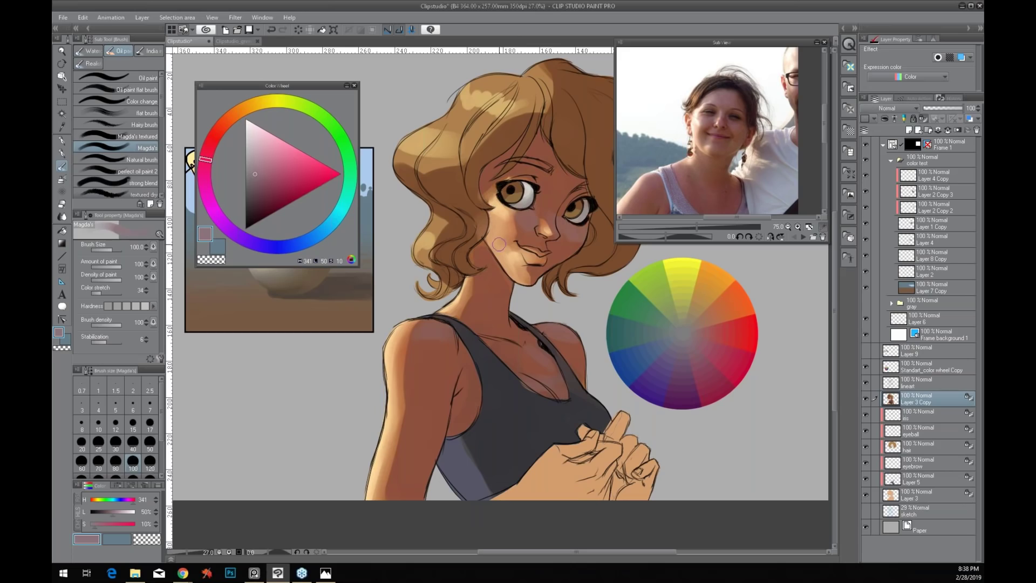
Sample the face's skin tones and blend light orange over the cheek with the Soft airbrush, returning to the oil brush
left_click(510, 220, "alt")
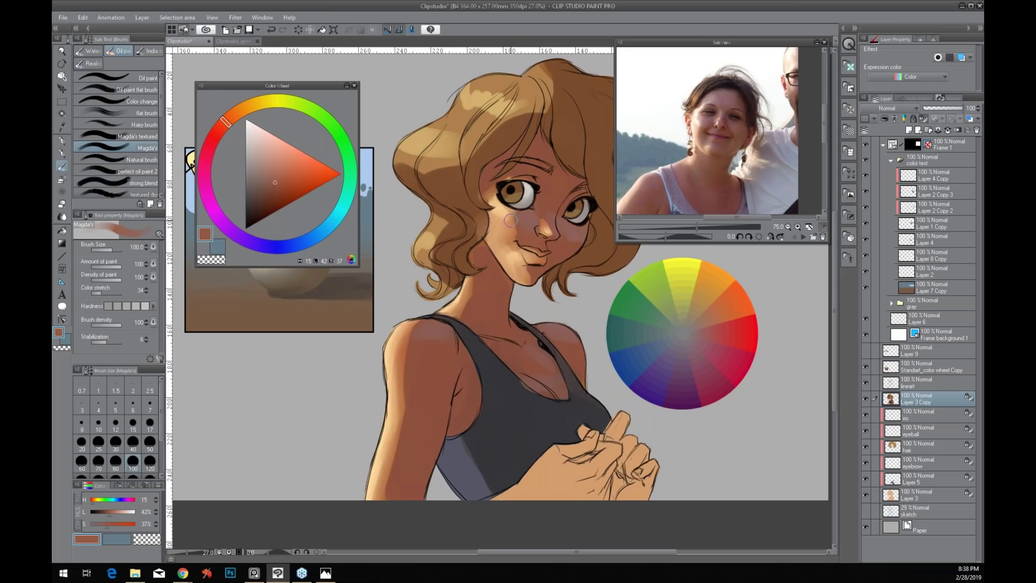
left_click(511, 211, "alt")
left_click(531, 232, "alt")
left_click(452, 299, "alt")
key("b")
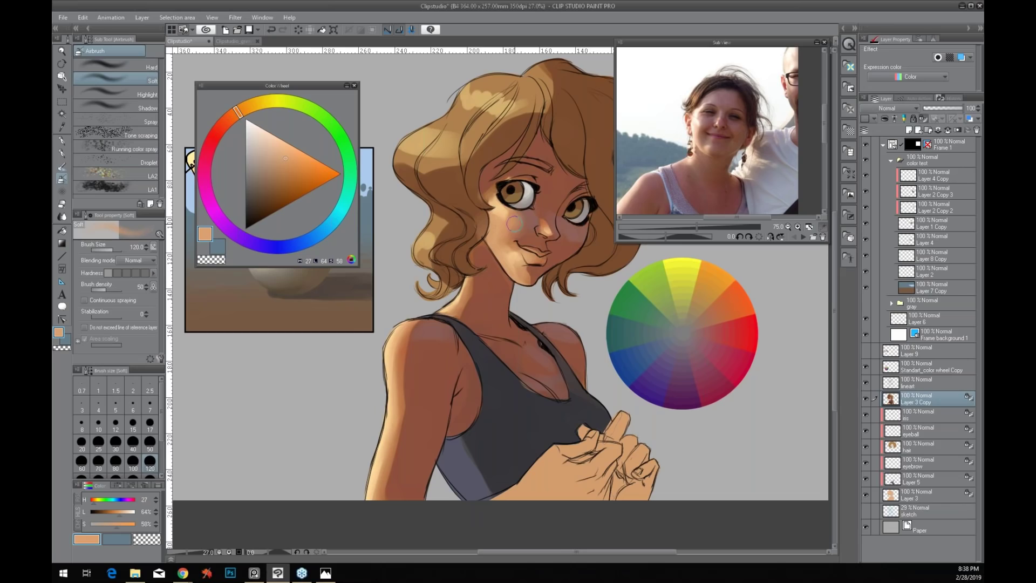
left_click_drag(512, 236, 512, 248)
key("b")
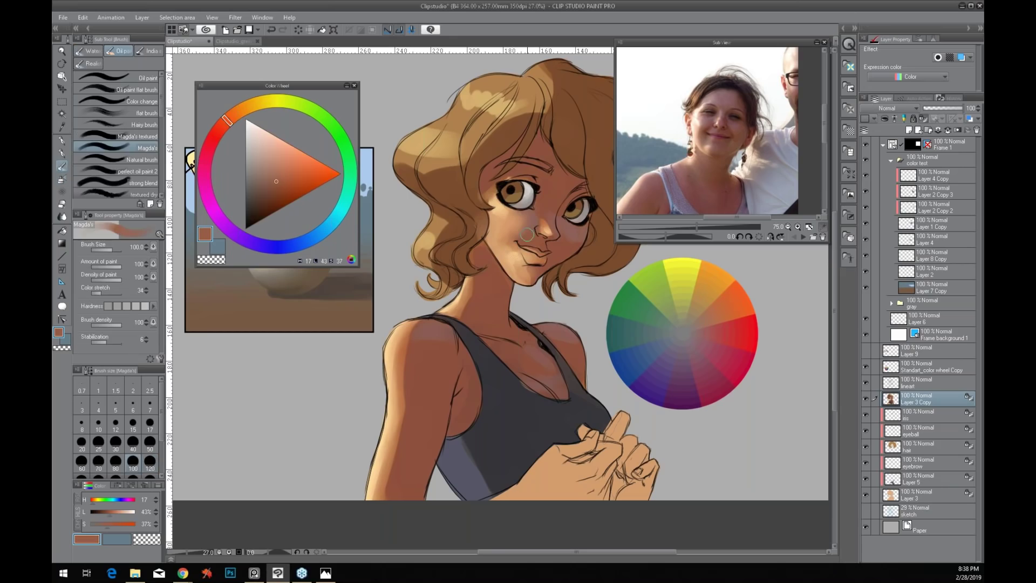
Sample the face's shadow tones, reduce the brush size to 60 and paint the shadow along the face edge beside the hair
left_click(521, 230, "alt")
left_click(540, 232, "alt")
left_click(488, 185, "alt")
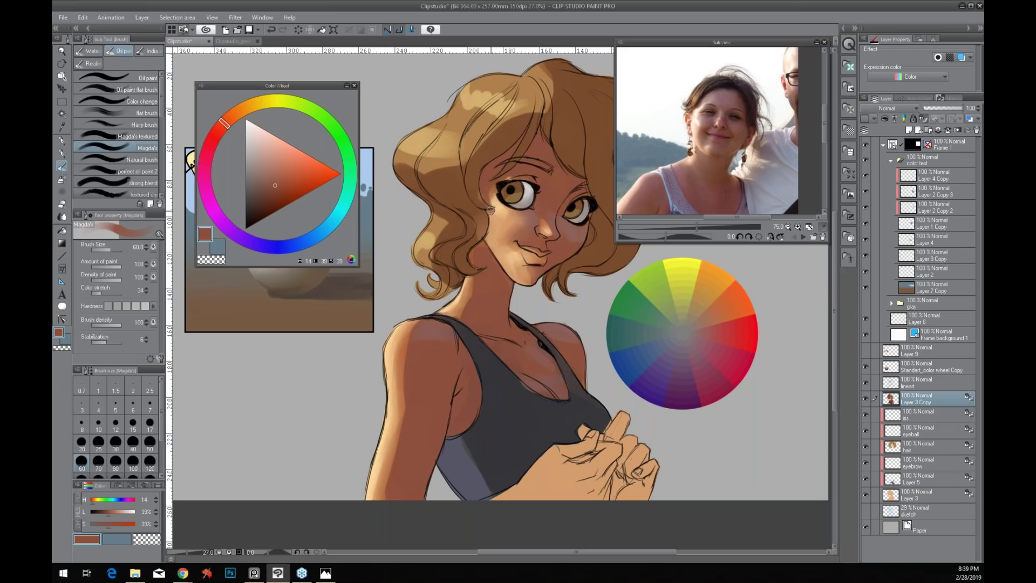
left_click_drag(490, 211, 489, 227)
Touch up the chin and the area around the eye and brow with skin tones sampled from the neck and face
left_click(455, 320, "alt")
left_click(523, 278, "alt")
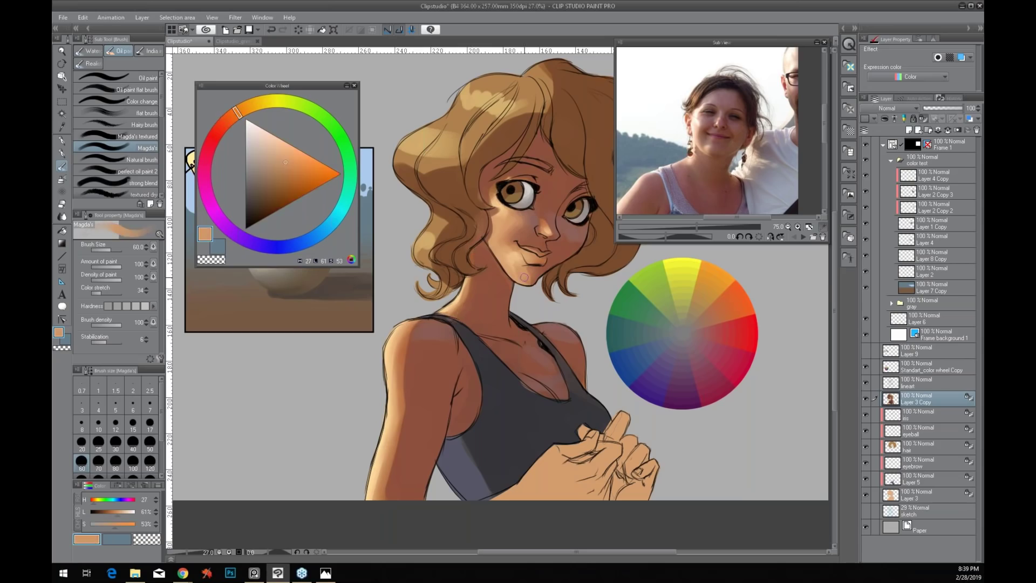
left_click(534, 268, "alt")
left_click(522, 182, "alt")
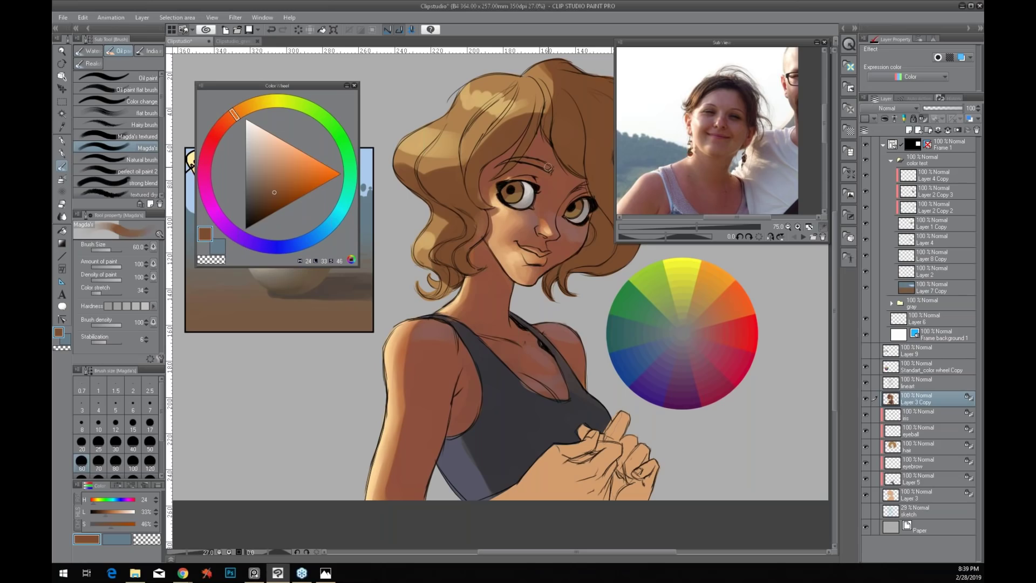
left_click(530, 183, "alt")
left_click(522, 185, "alt")
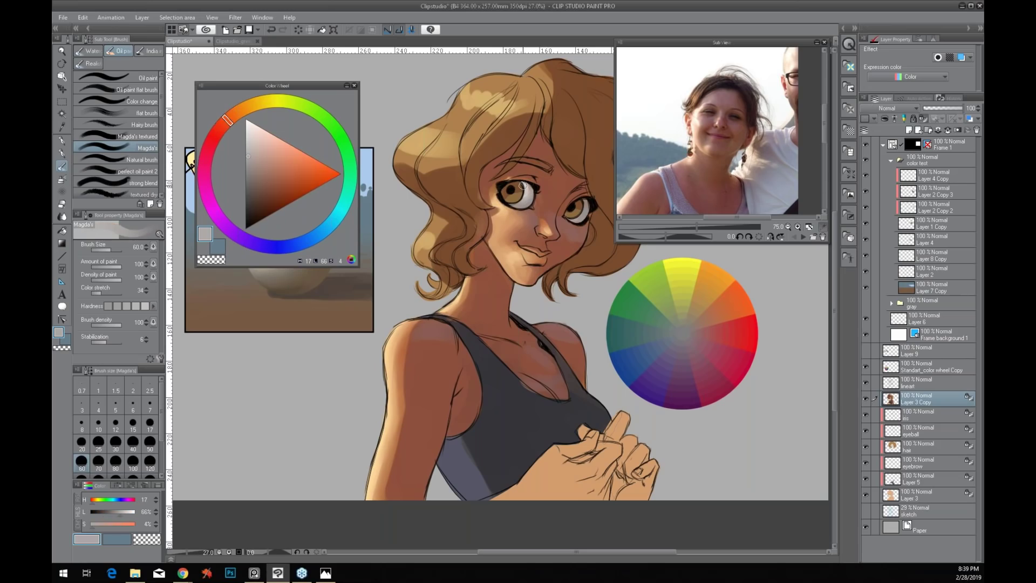
Blend the light and shadow transition on the shoulder by alternately sampling its light orange and reddish tones
left_click(409, 340, "alt")
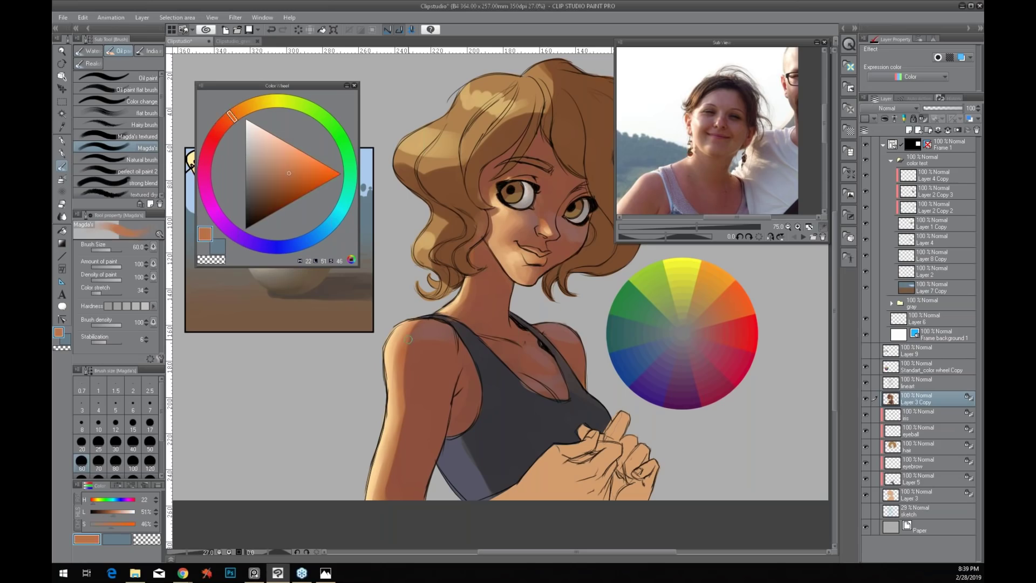
left_click(414, 351, "alt")
left_click(409, 335, "alt")
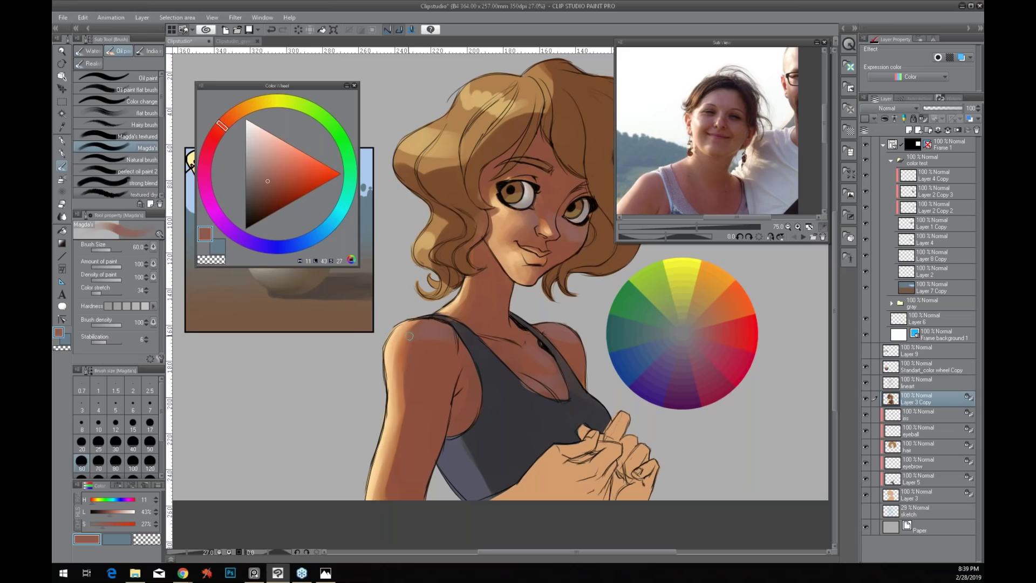
left_click(408, 325, "alt")
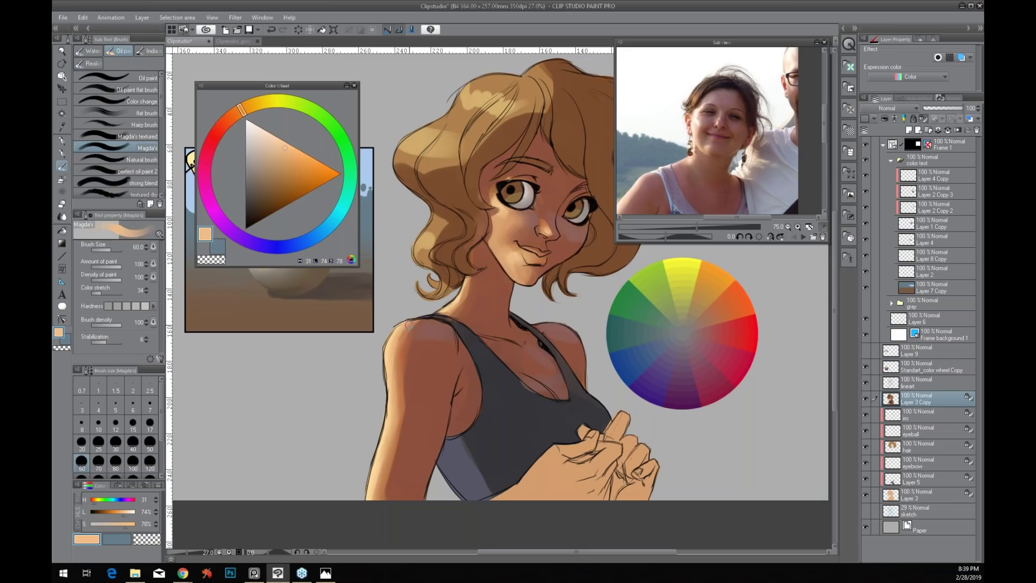
left_click(401, 343, "alt")
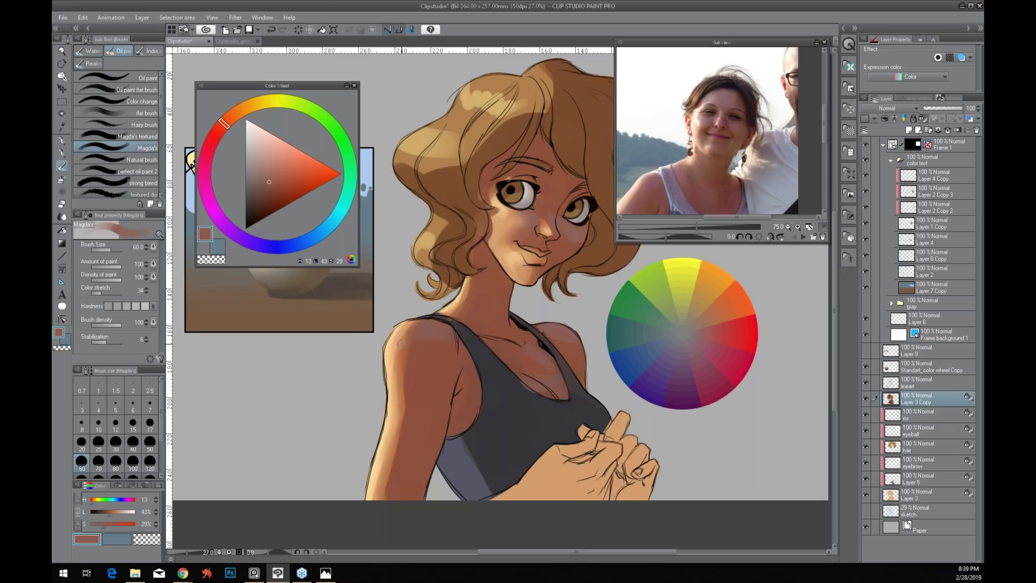
left_click(409, 325, "alt")
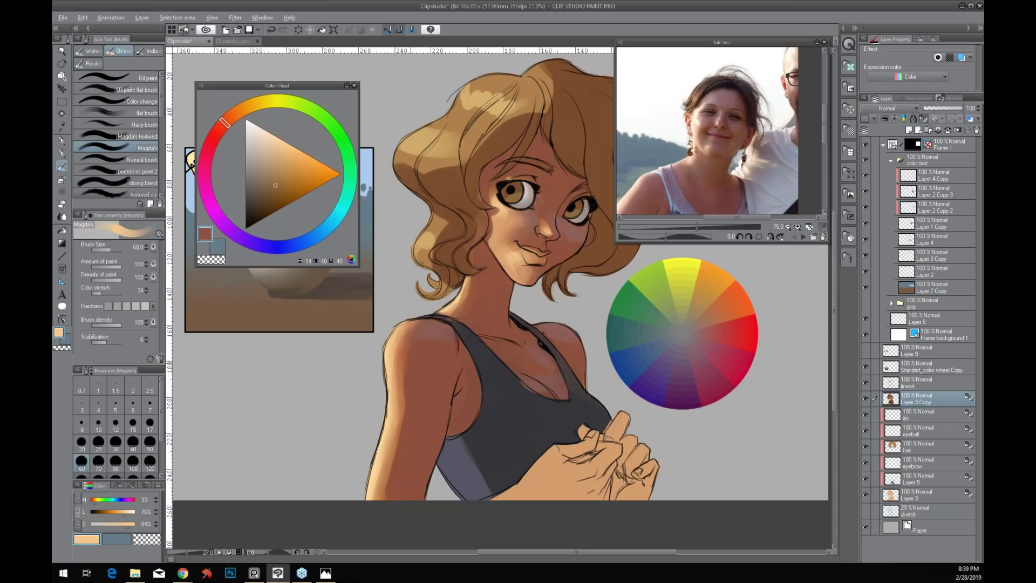
left_click(401, 343, "alt")
Create a layer above the lineart and paint warm near-white highlights of hue 36 in the eyes with a size 40 brush
left_click(928, 382)
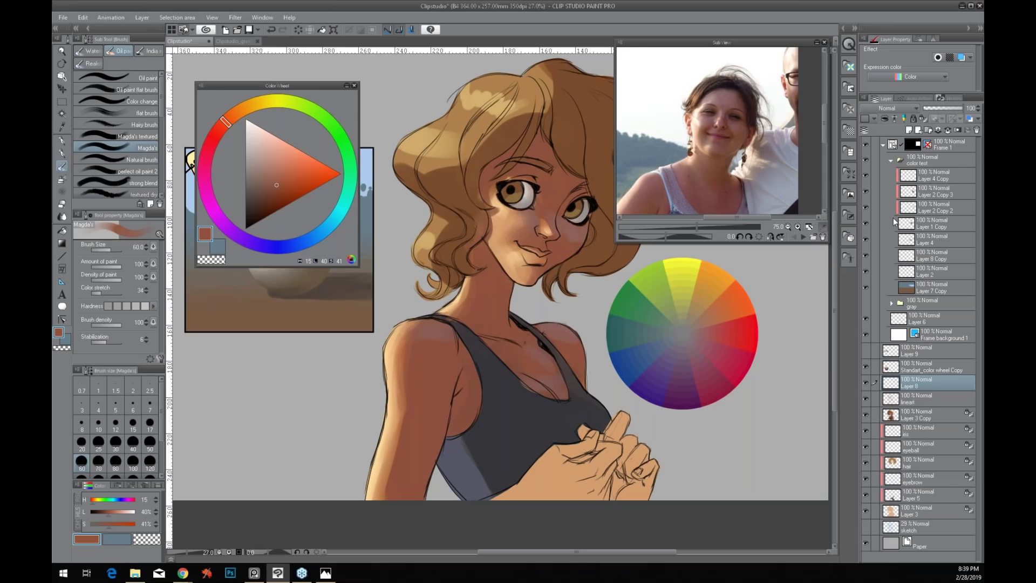
left_click(701, 194)
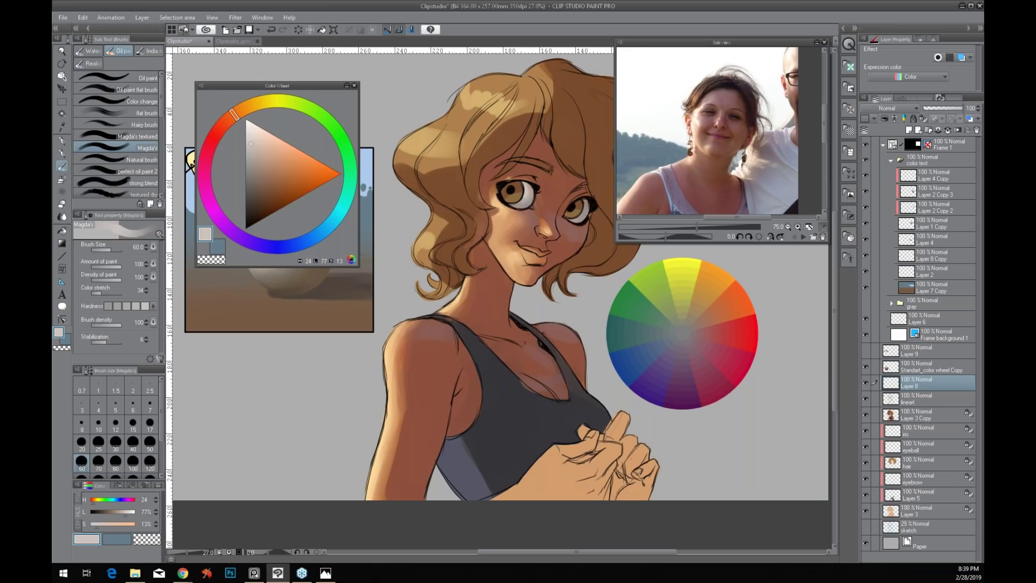
left_click(252, 123)
key("bracketleft")
key("bracketleft")
key("bracketleft")
left_click(515, 190)
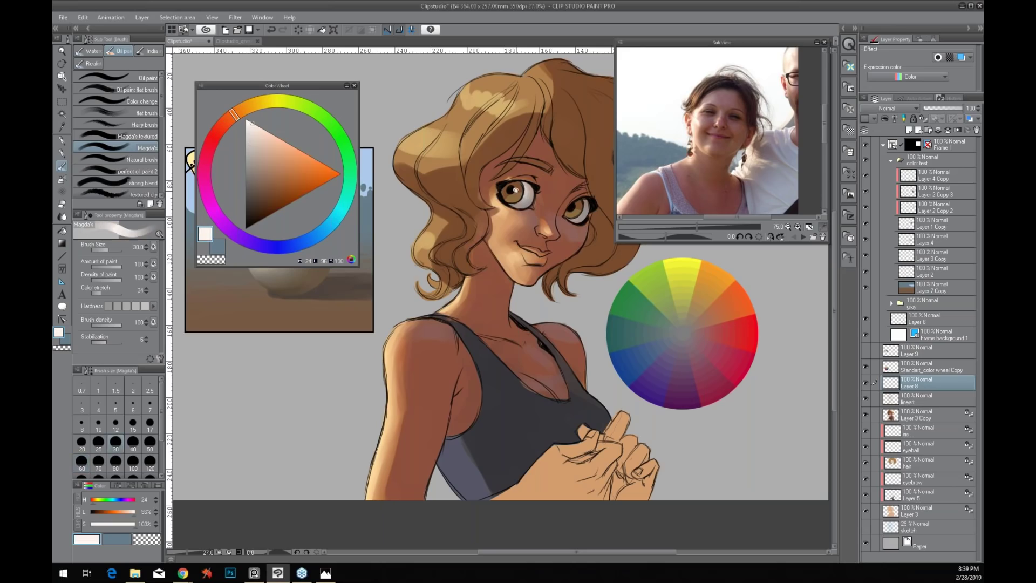
key("bracketright")
left_click(247, 107)
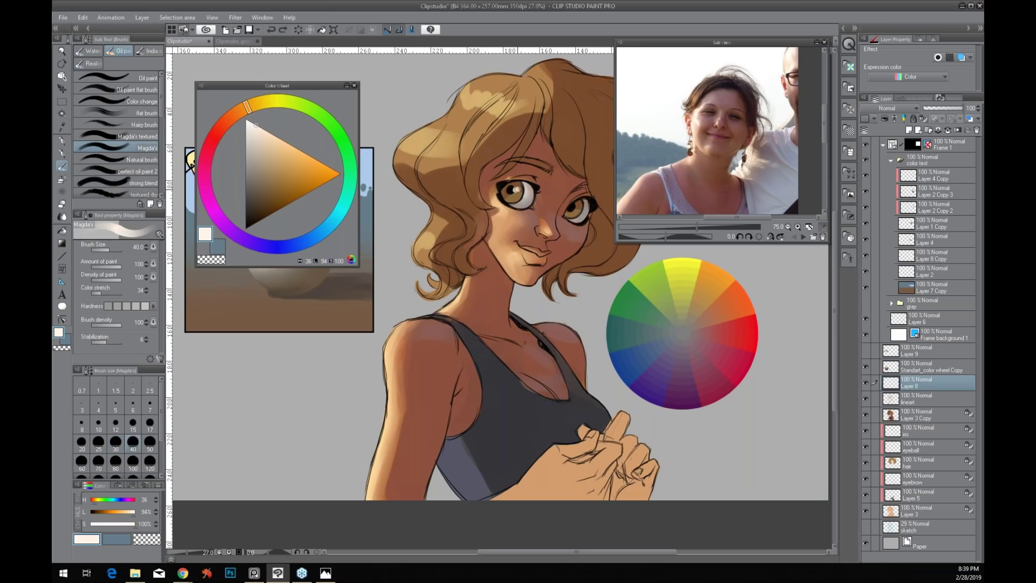
left_click(516, 189)
Sample the neck's shadow colour, darken it to a deep brown of hue 15, and make Layer 3 Copy active
left_click_drag(353, 353, 309, 365)
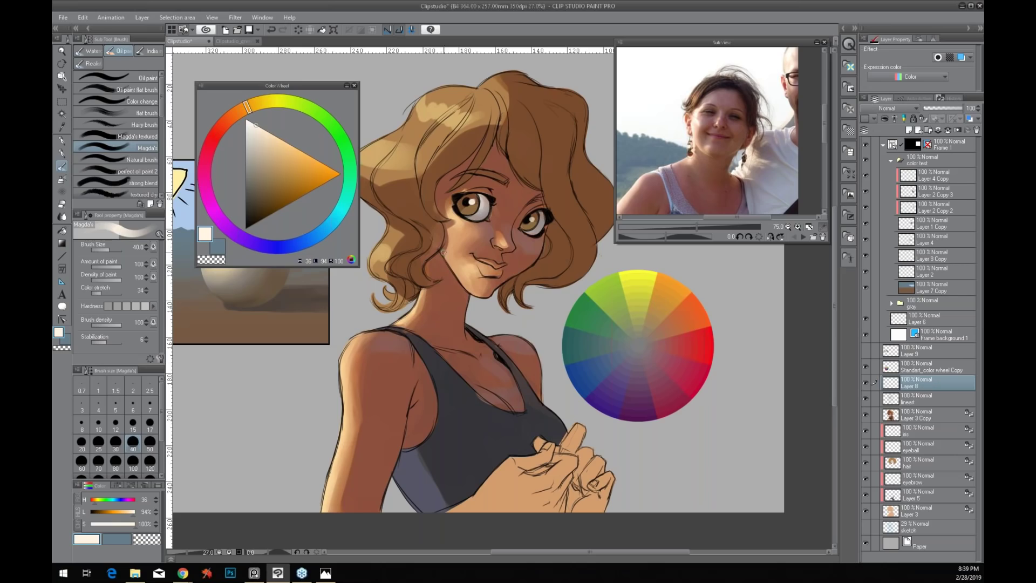
left_click(453, 313, "alt")
left_click(263, 198)
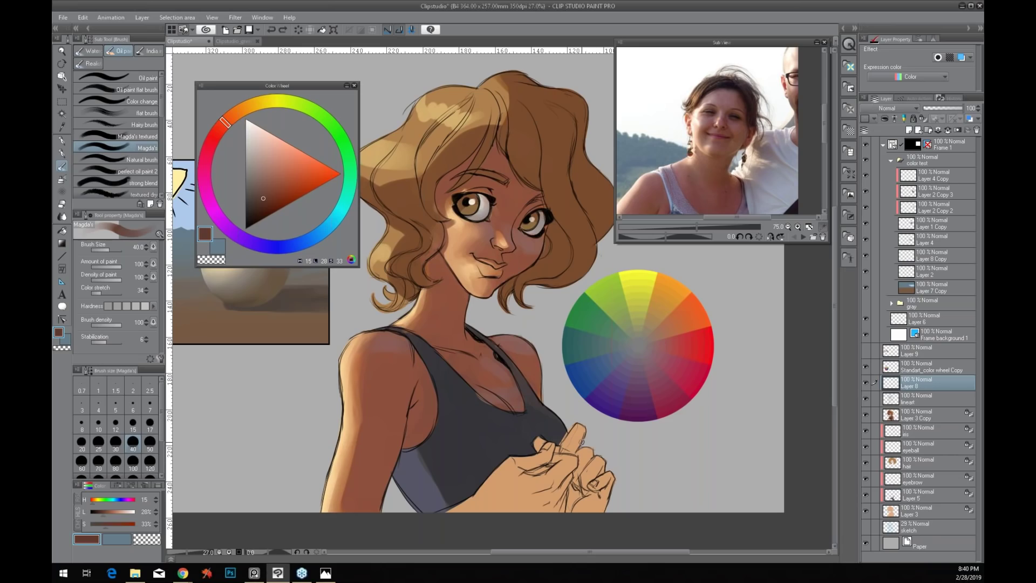
left_click(454, 232, "ctrl+shift")
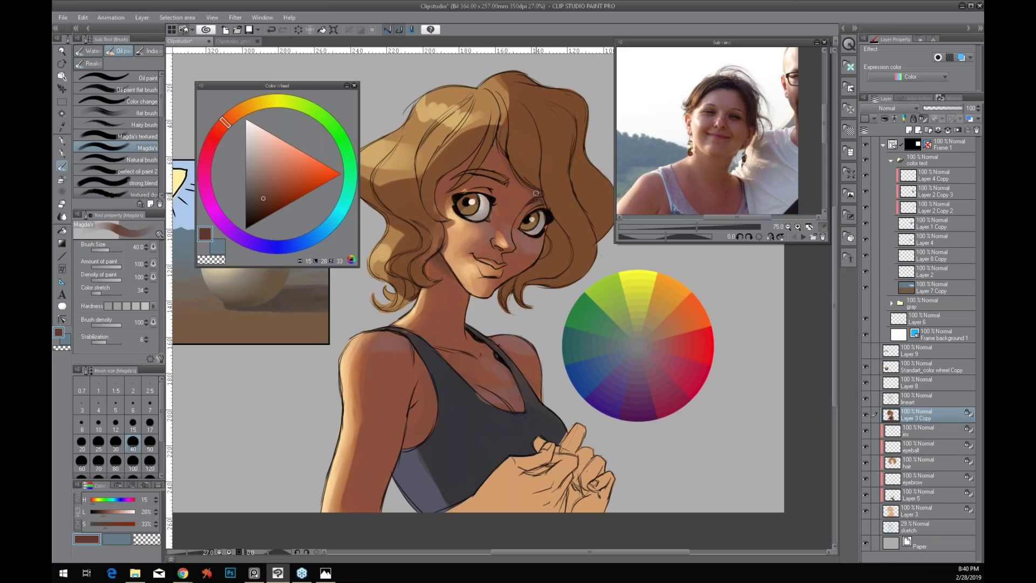
Compare the painting with and without the lineart layer, and lower that layer's opacity to about 46%
left_click(865, 399)
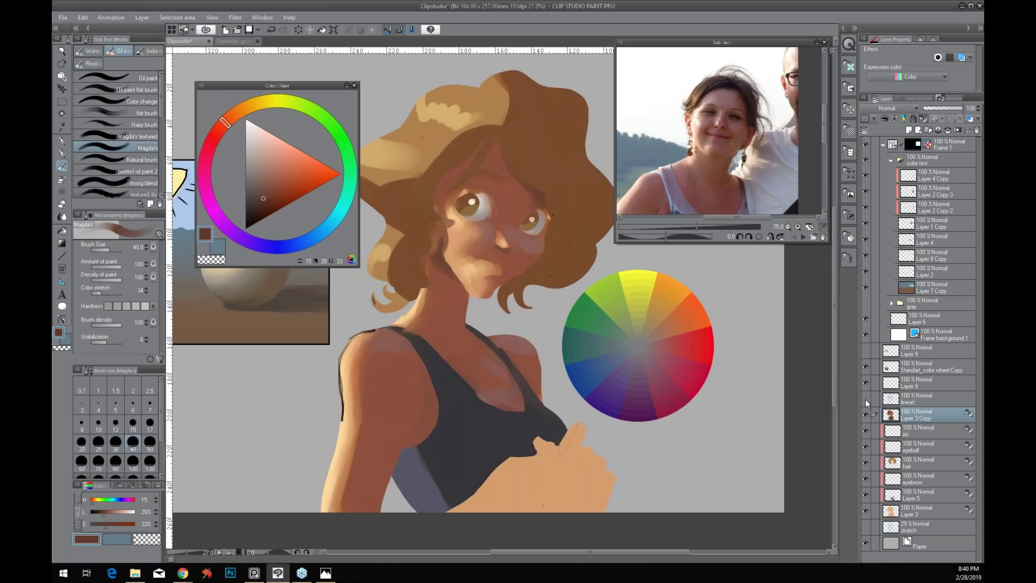
left_click(865, 401)
left_click(885, 404)
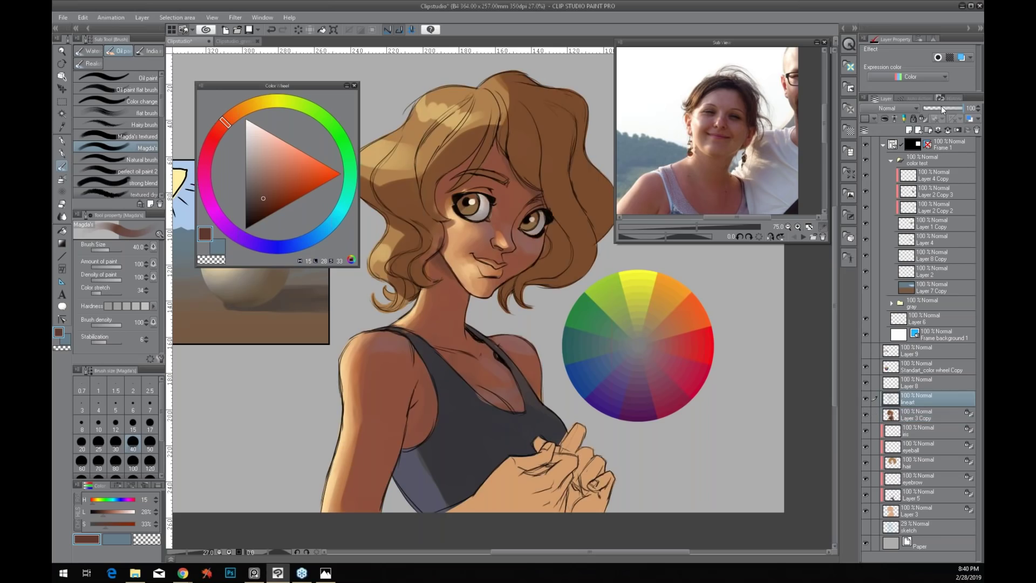
left_click(941, 106)
left_click(865, 400)
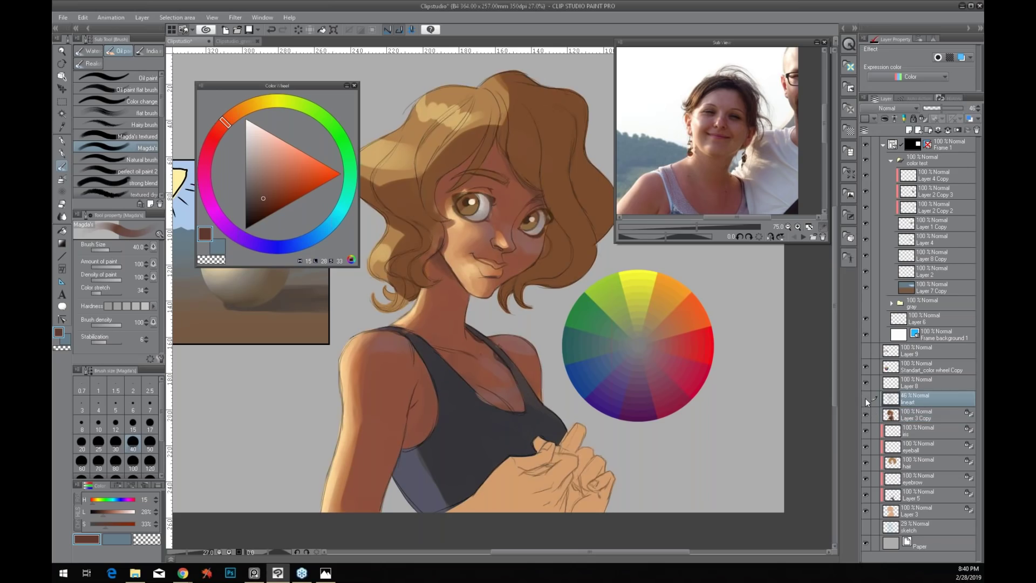
Restore the lineart layer's opacity to 100% and hide the tanned painting on Layer 3 Copy
left_click(866, 400)
left_click(444, 277, "alt")
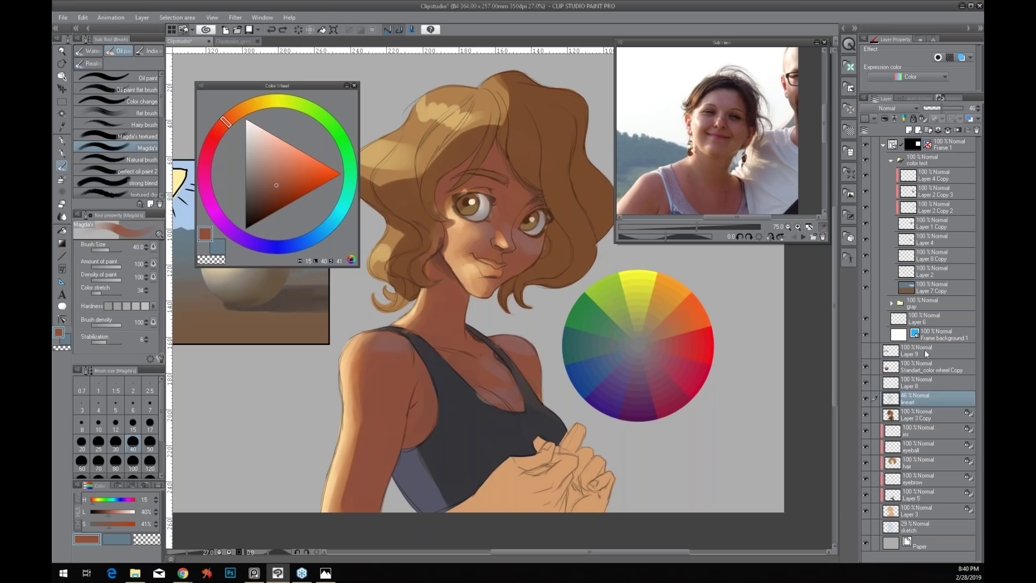
left_click(941, 110)
left_click_drag(941, 110, 981, 119)
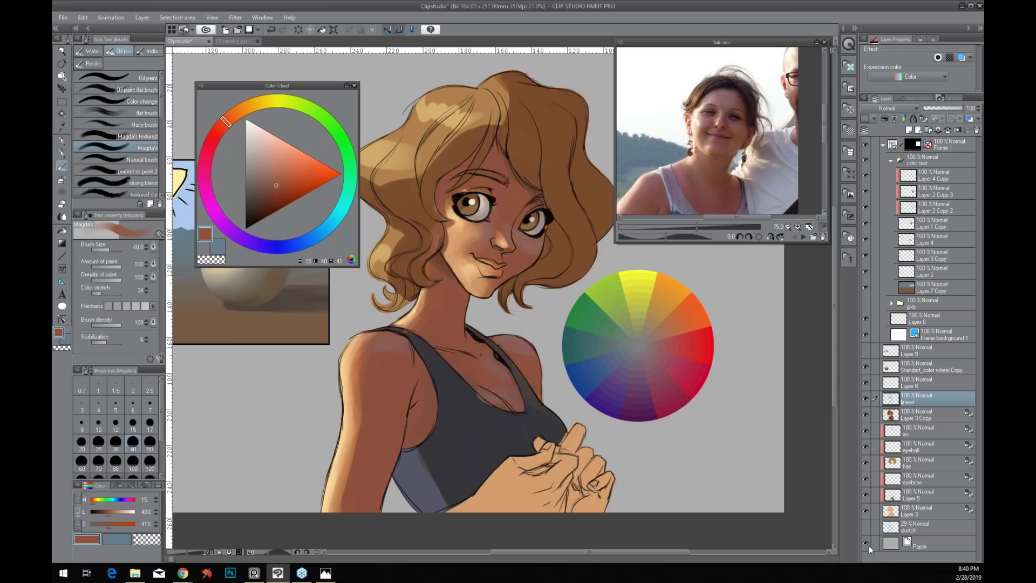
left_click(866, 414)
Duplicate the flat colour layers from the iris layer down to Layer 3 and merge the copies into one layer beneath Layer 3 Copy
left_click(920, 432)
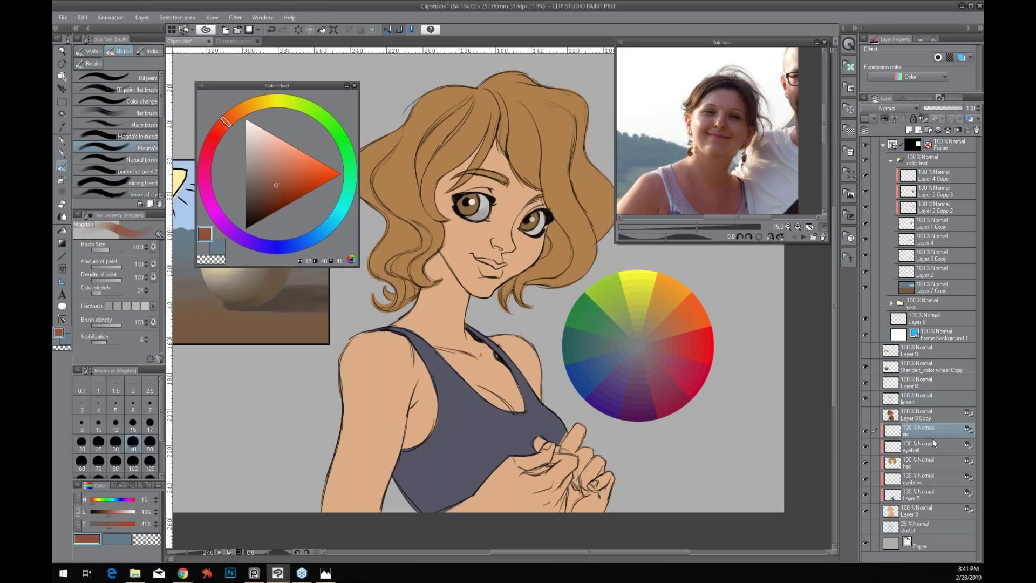
left_click(924, 517, "shift")
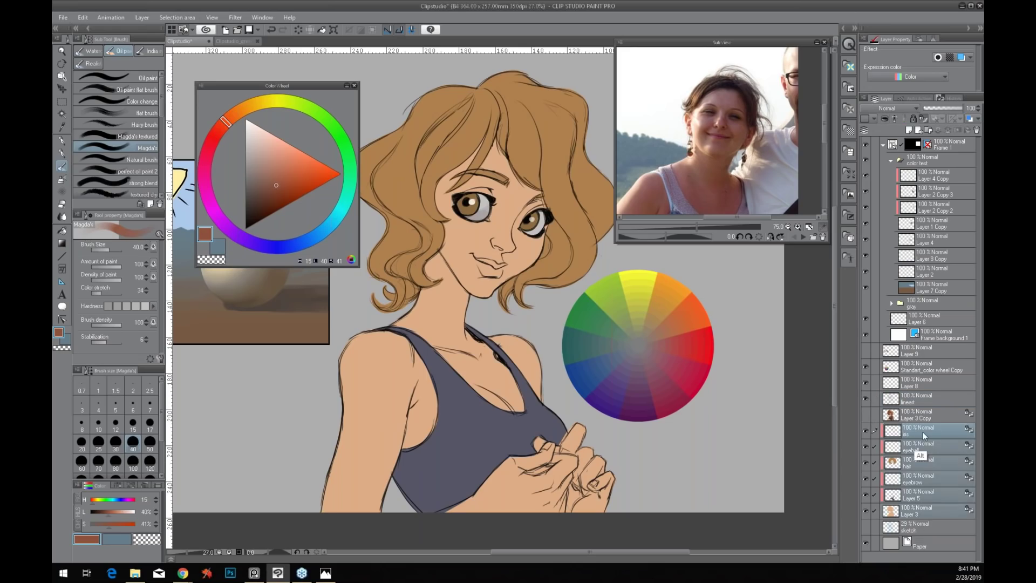
left_click_drag(923, 432, 927, 416)
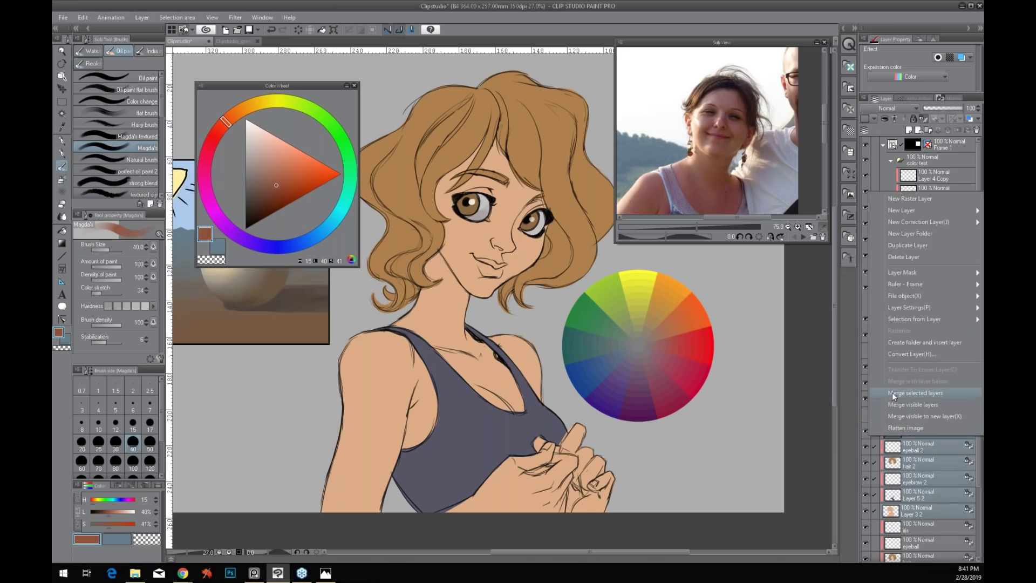
key("shift+alt+e")
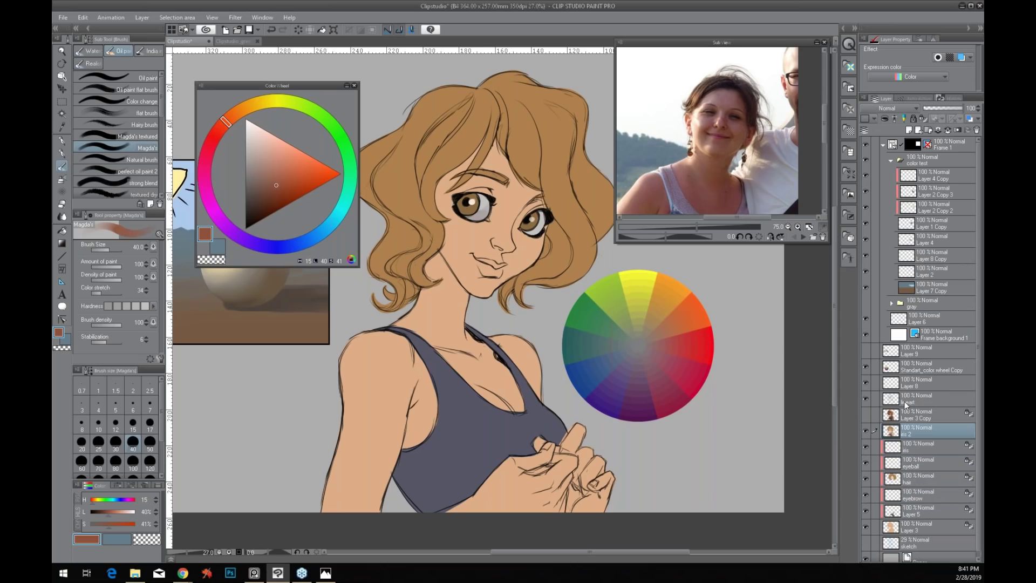
Switch the reference image to the green-lit boy on the phone and frame him at 50% zoom
left_click(804, 236)
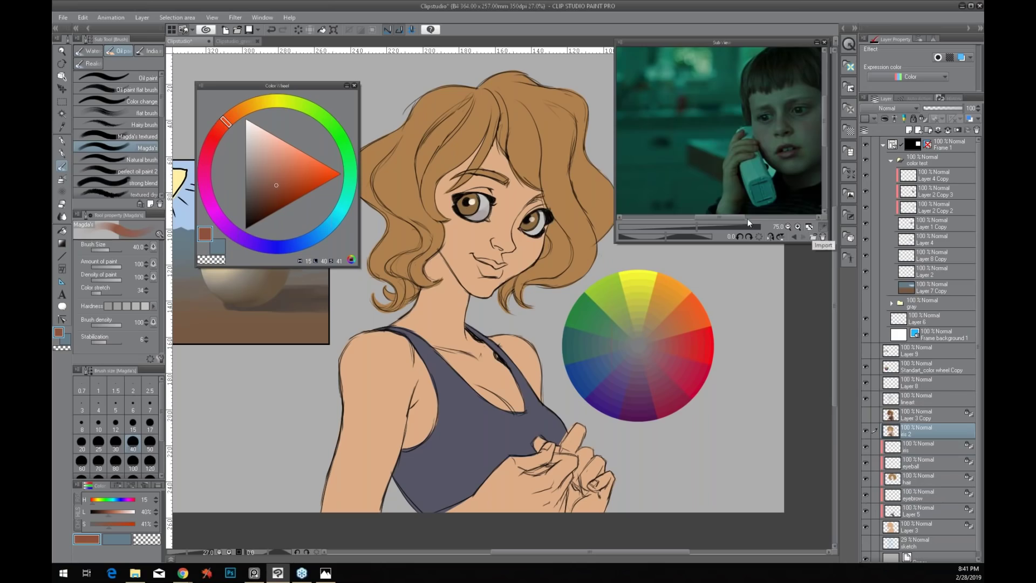
left_click(788, 226)
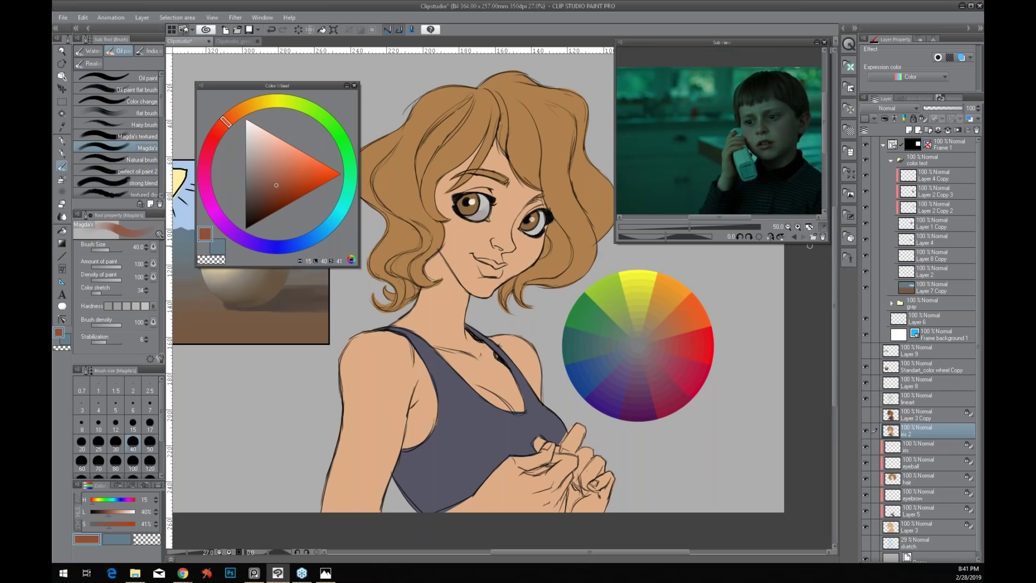
left_click_drag(688, 177, 672, 165)
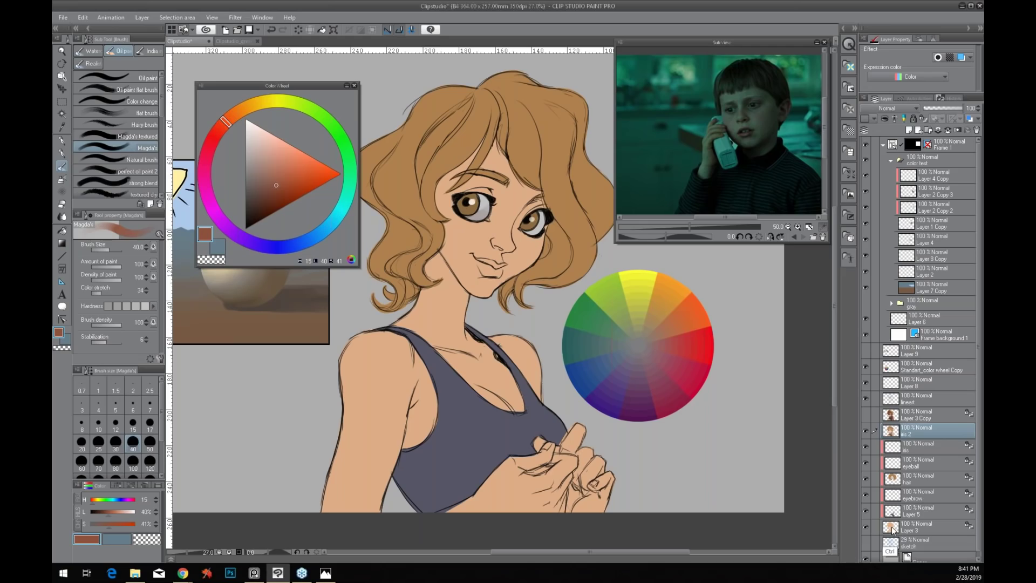
left_click(919, 529, "ctrl")
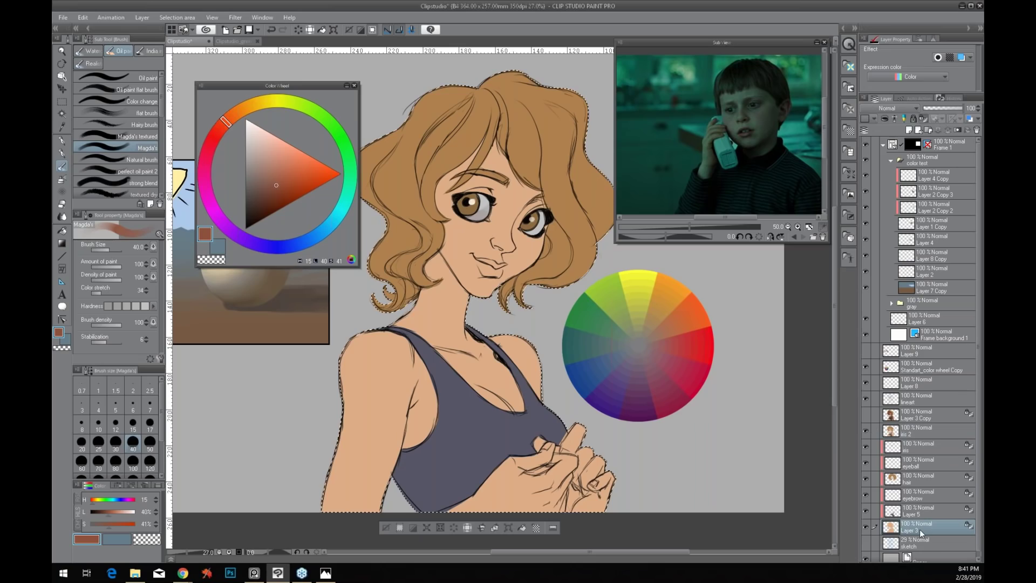
left_click(889, 481, "ctrl+alt+shift")
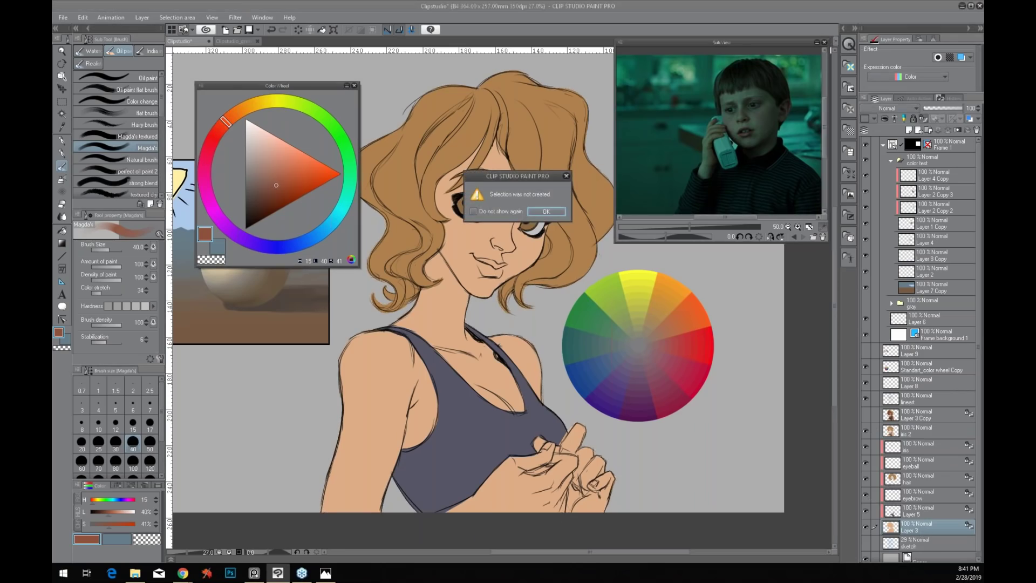
key("Return")
Select the skin area from Layer 3's silhouette, subtracting the hair layer and the tank top's Layer 5
left_click(890, 526, "ctrl")
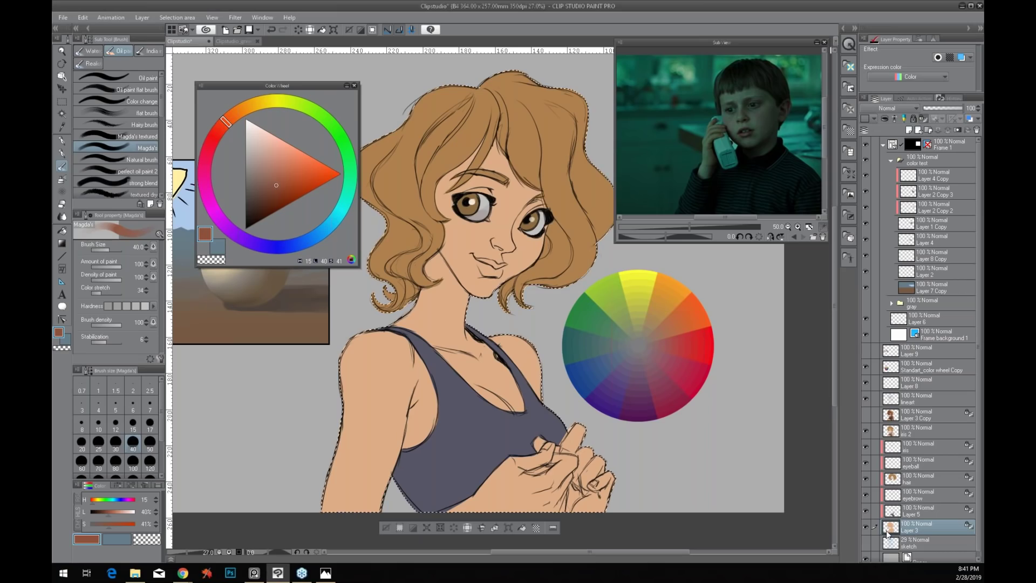
left_click(899, 475, "ctrl+alt")
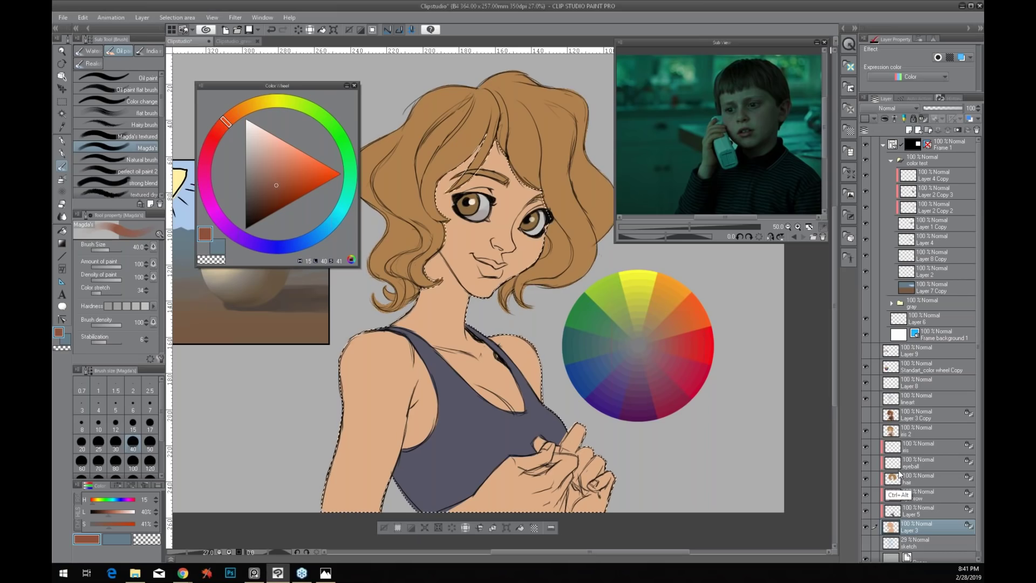
left_click(905, 509, "ctrl+alt")
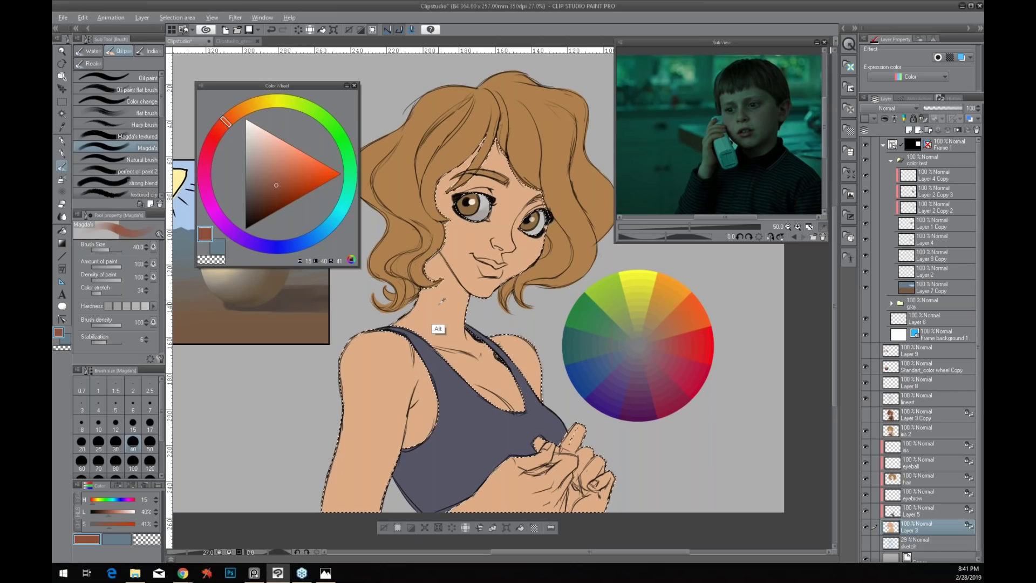
Shift the sampled skin colour to a muted yellow-green of hue 70, luminosity 61% and saturation 17%, and fill the skin on the merged copy
left_click(469, 304, "alt")
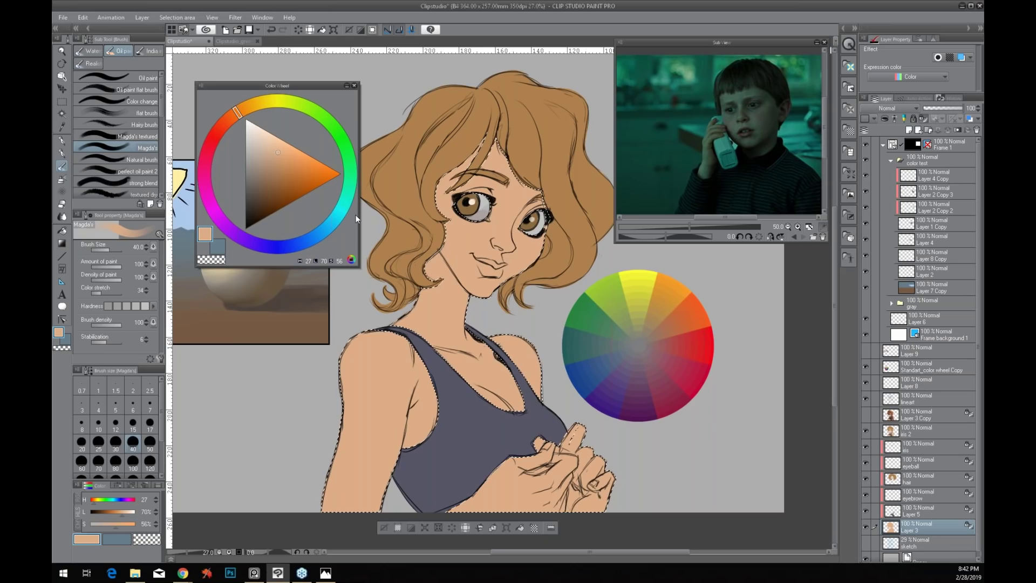
left_click_drag(238, 112, 298, 116)
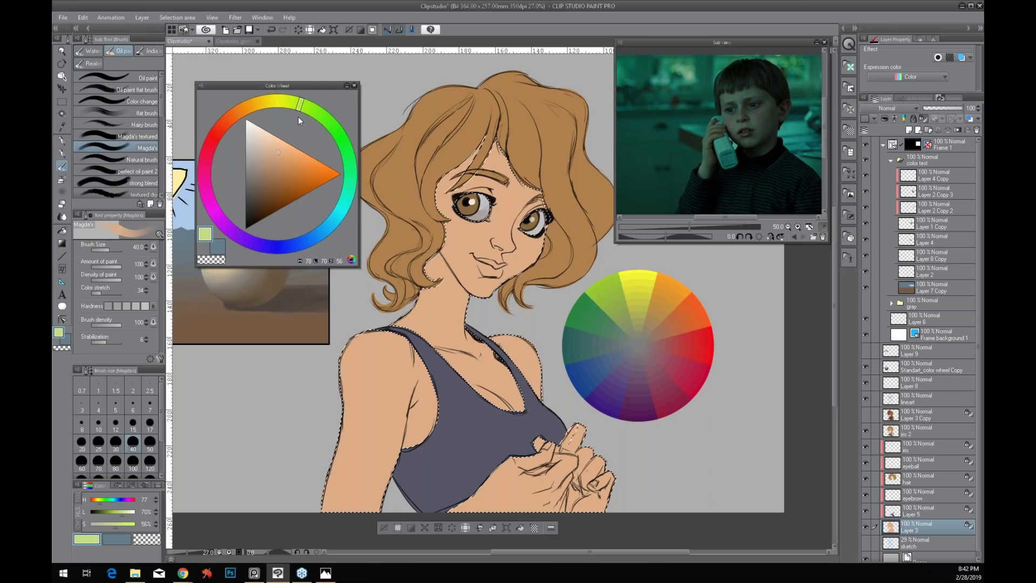
left_click_drag(246, 156, 259, 162)
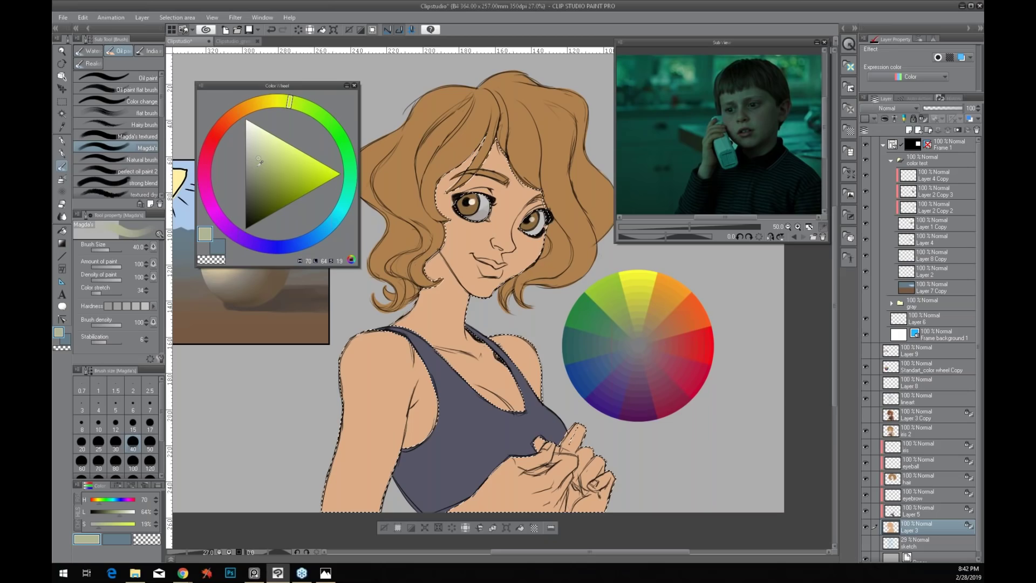
left_click(259, 161)
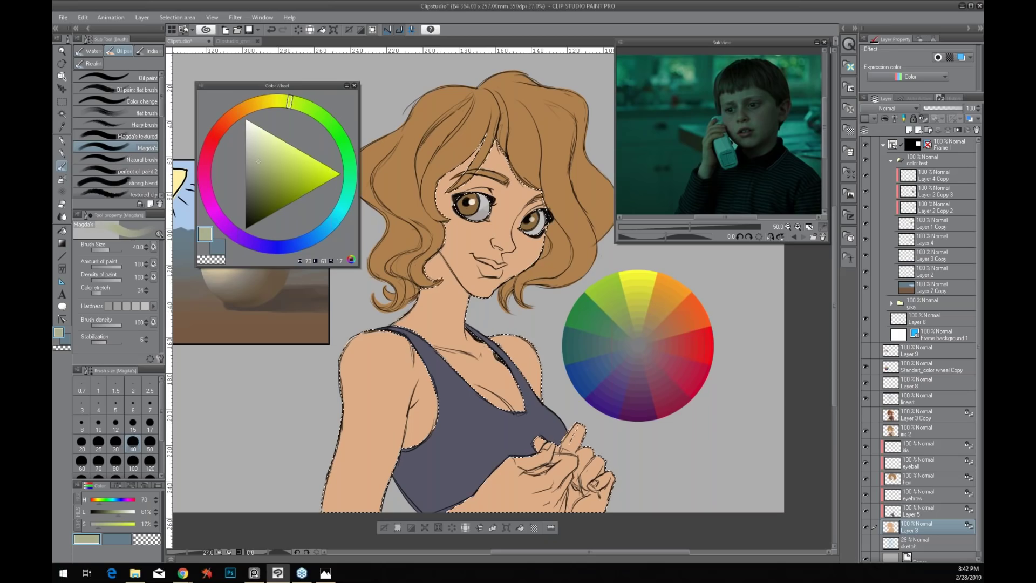
left_click(912, 429)
left_click(519, 528)
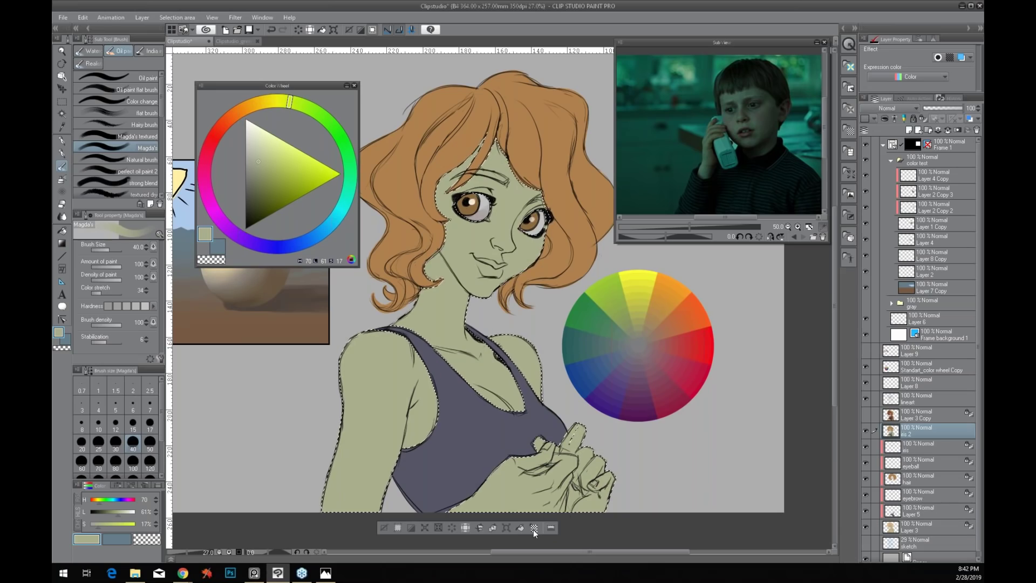
Select the hair within Layer 3's silhouette, fill it with a muted olive of hue 72 and saturation 16%, and deselect
left_click(893, 478, "ctrl")
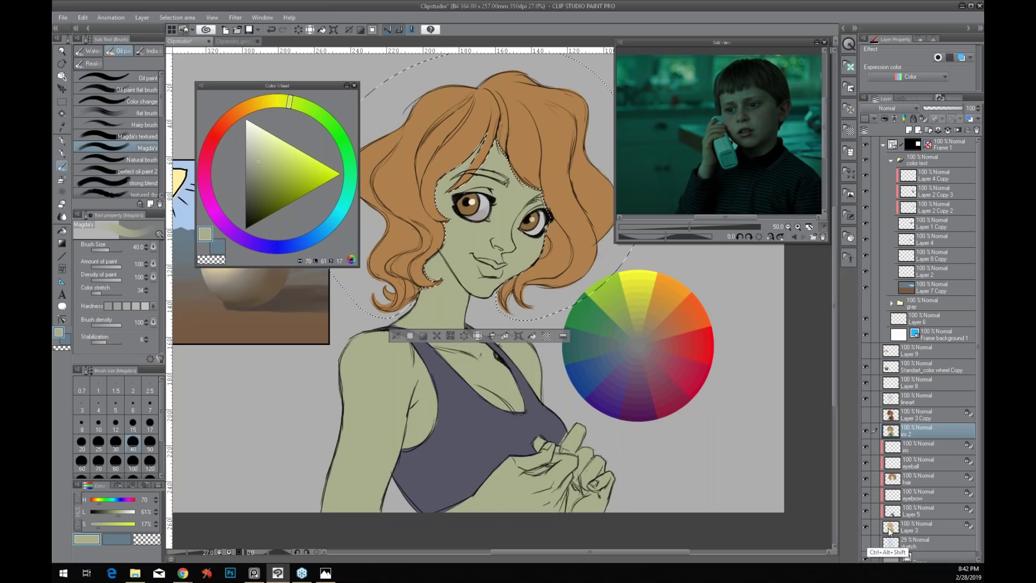
left_click(891, 529, "ctrl+alt+shift")
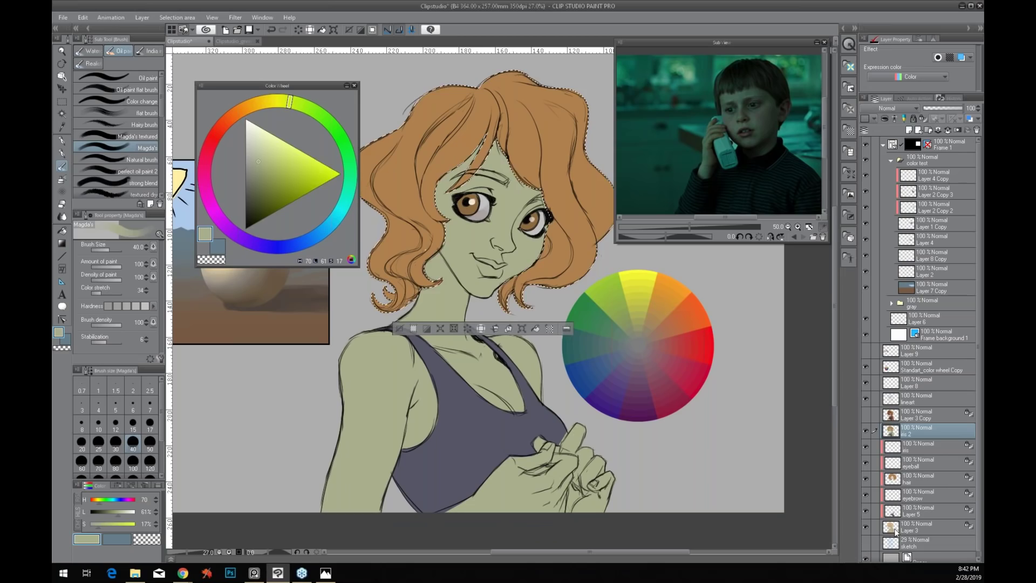
right_click(569, 254)
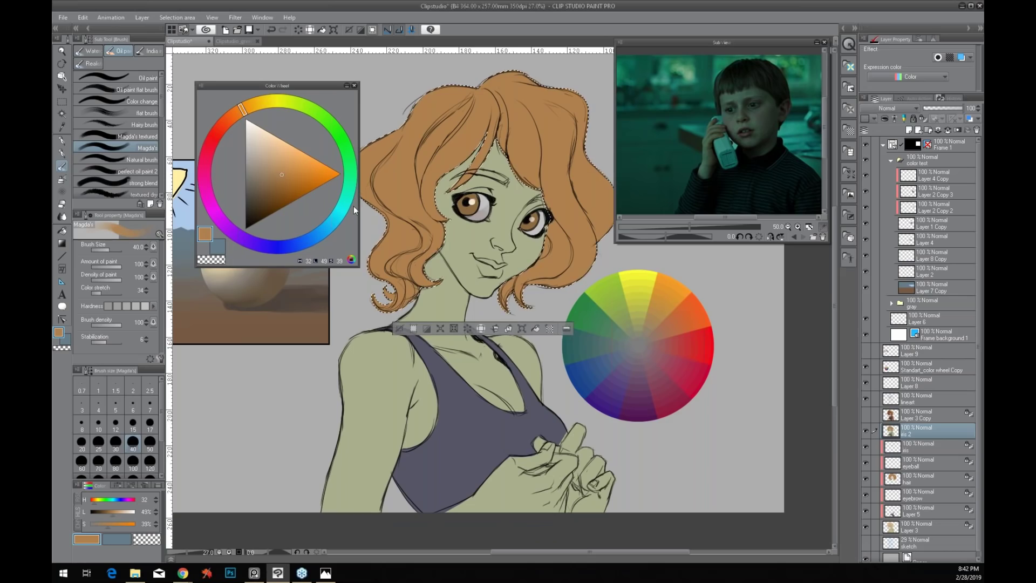
left_click_drag(243, 112, 293, 102)
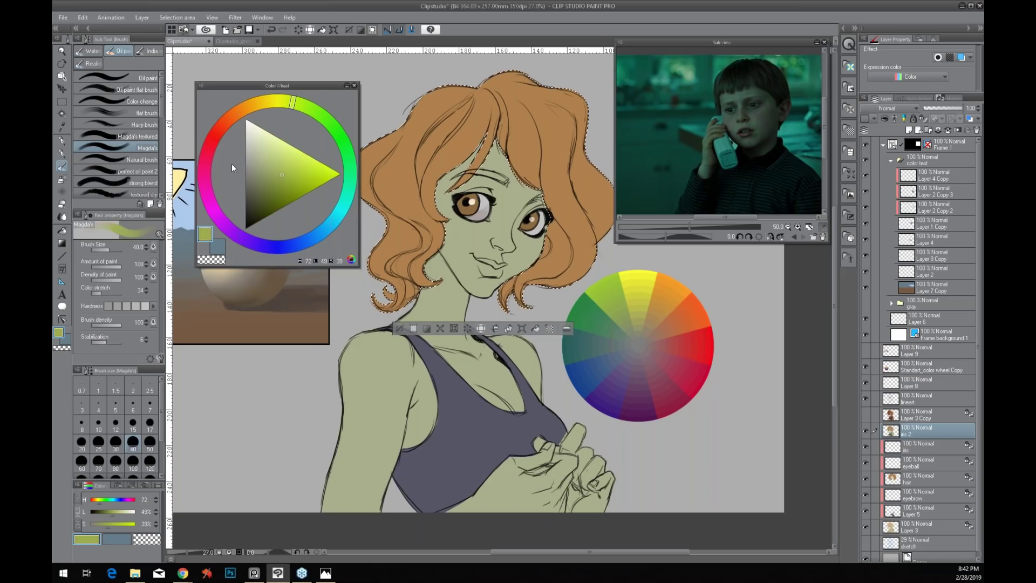
left_click(260, 177)
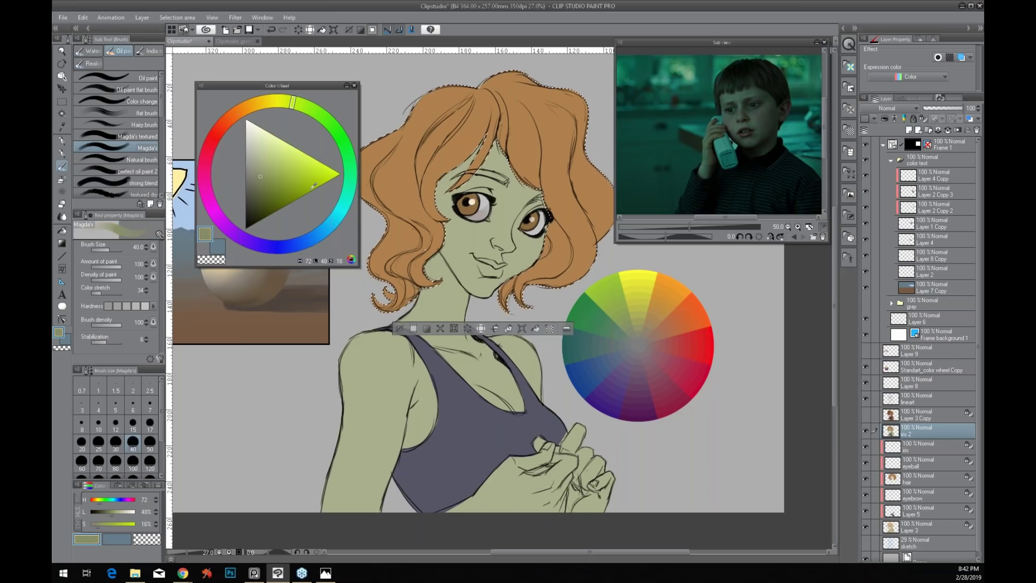
left_click(310, 29)
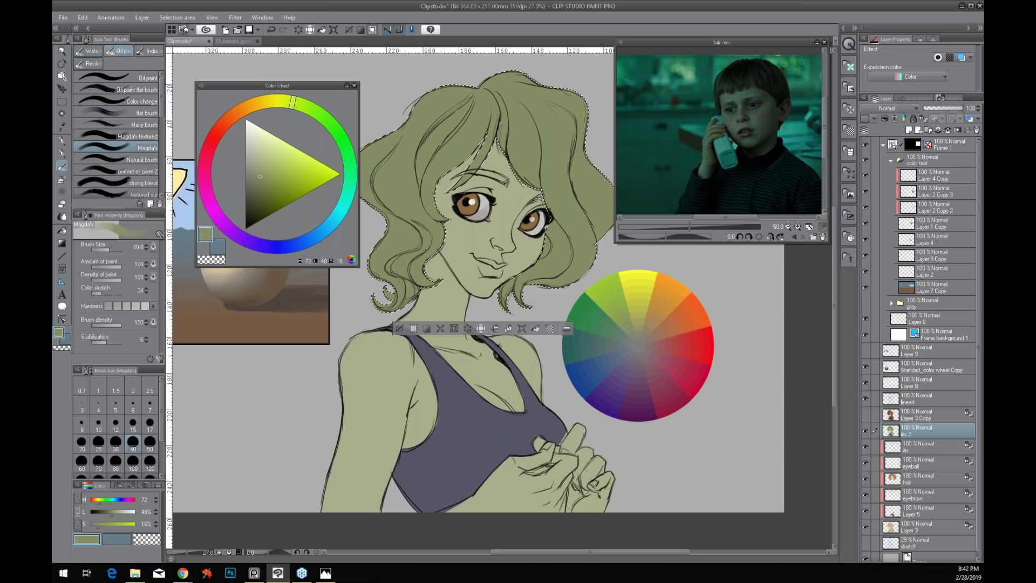
key("ctrl+d")
Select the irises from the iris layer and fill them on the merged copy with the same olive as the hair
left_click(900, 446)
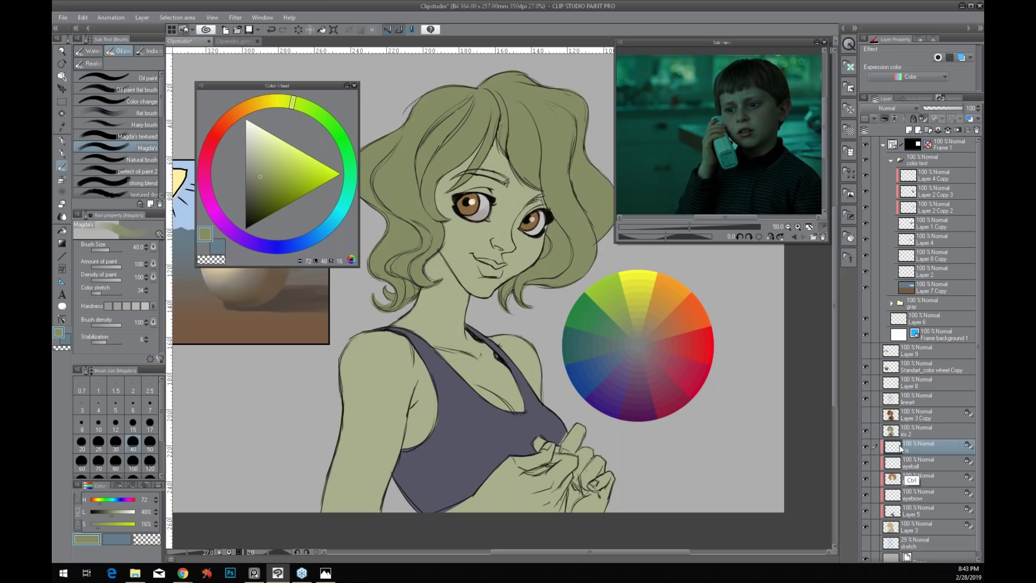
left_click(900, 448, "ctrl")
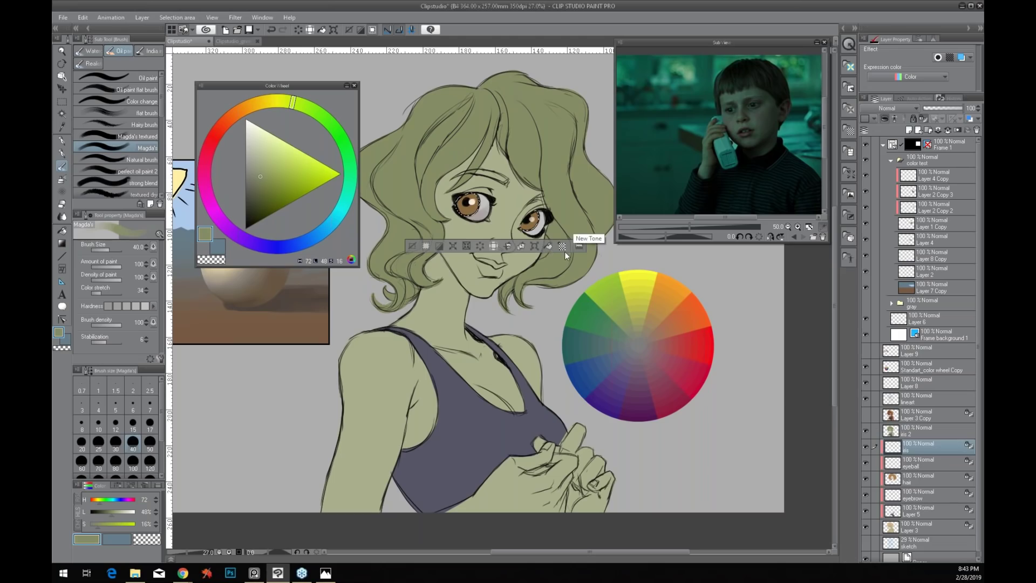
key("alt+bracketright")
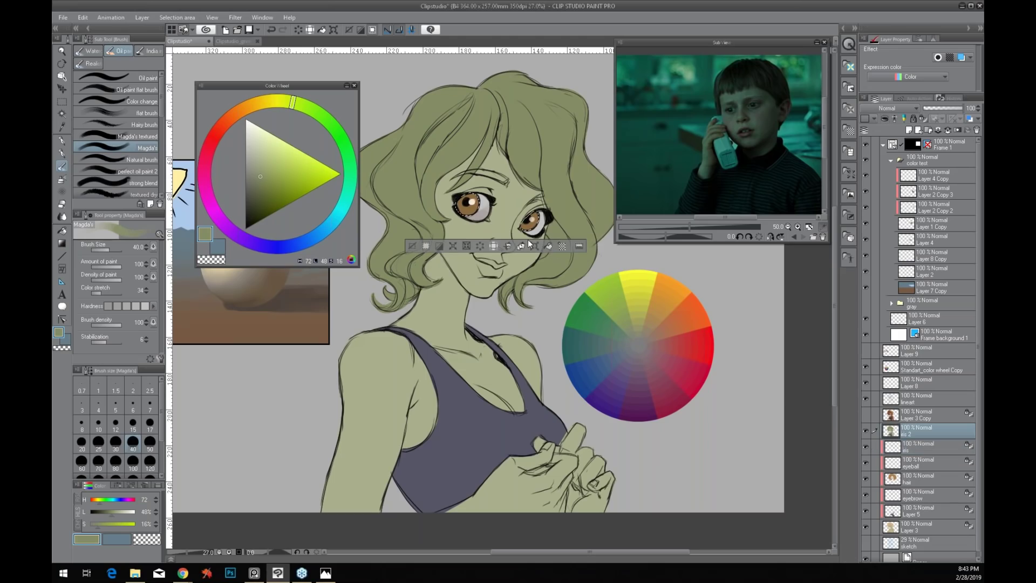
left_click(529, 243)
Shift the tank top's sampled colour to a grayish blue of hue 197 and saturation 12%, and fill the top using Layer 5's selection
left_click(463, 430, "alt")
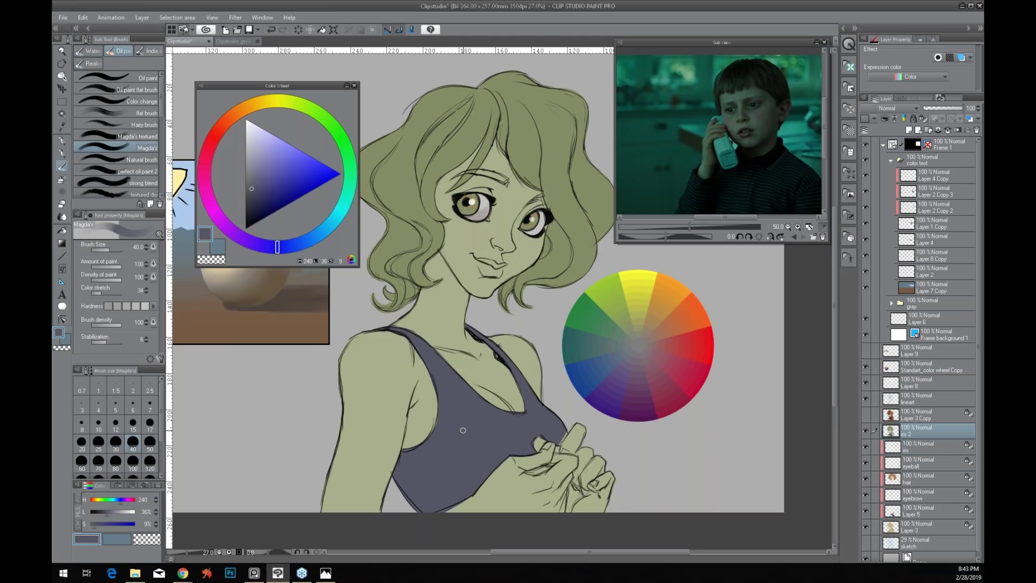
mouse_move(278, 247)
left_mouse_down()
mouse_move(322, 241)
mouse_move(329, 227)
left_mouse_up()
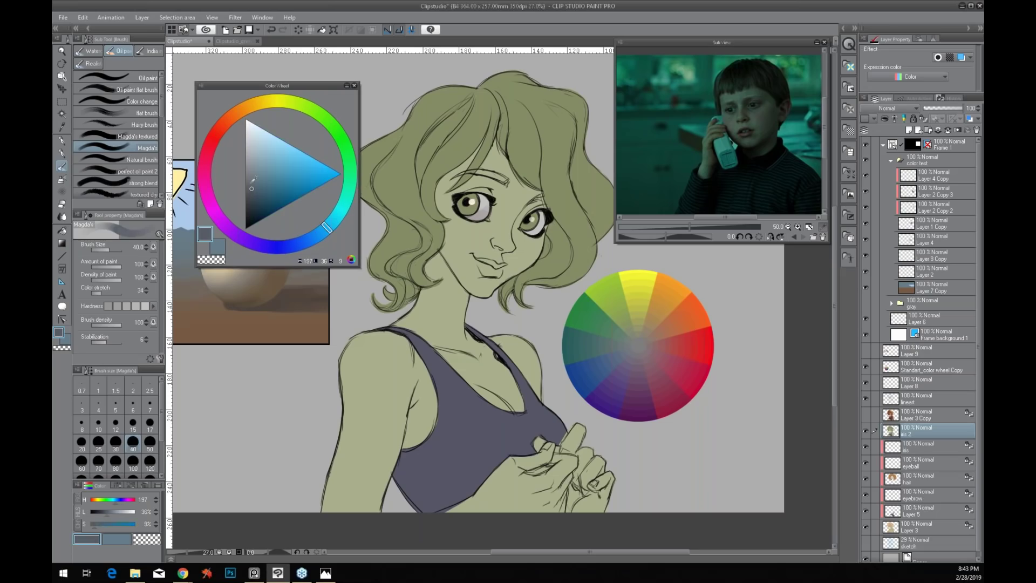
left_click(251, 183)
left_click_drag(251, 182, 256, 185)
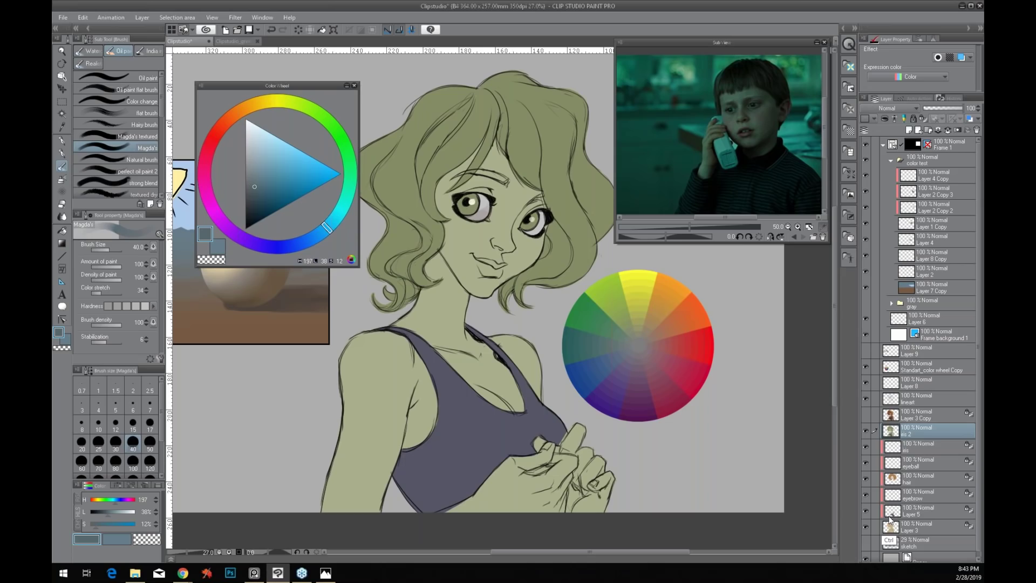
left_click(889, 517, "ctrl")
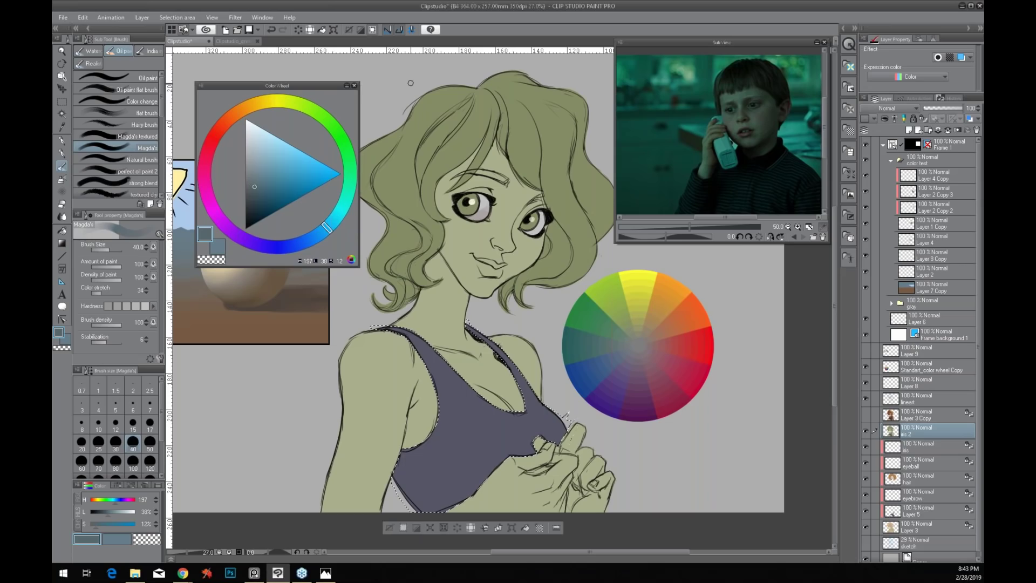
key("alt+BackSpace")
Refill the tank top with a grayish teal of hue 187, luminosity 40% and saturation 14%, and clear the selection
left_click(256, 184)
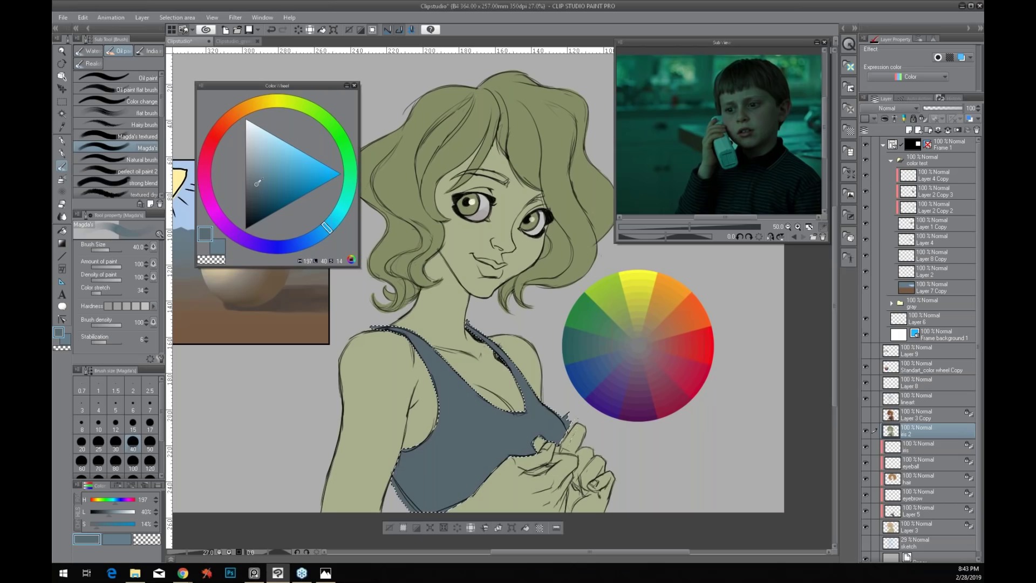
left_click_drag(326, 227, 336, 217)
left_click(404, 527)
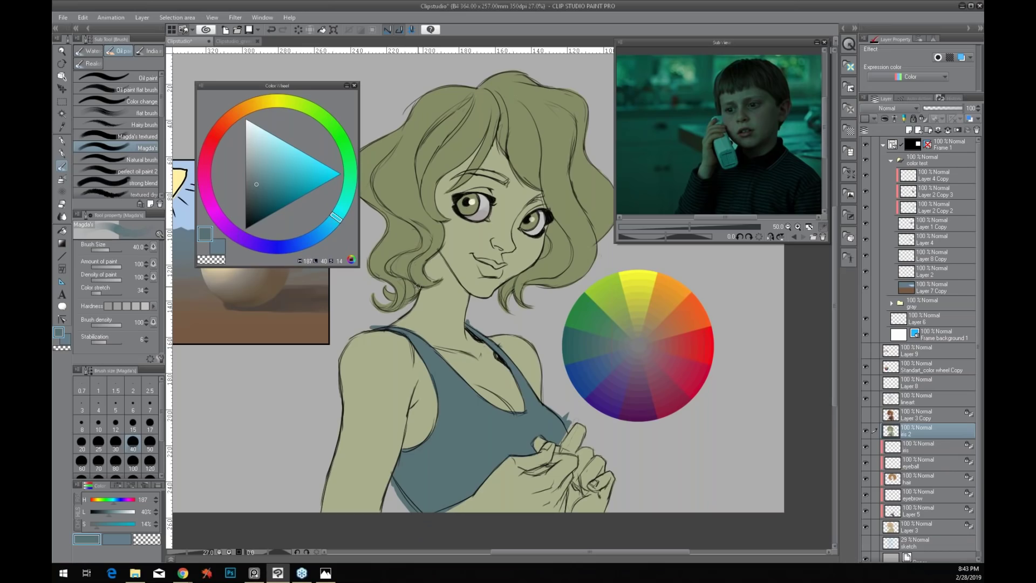
Refill the skin with a yellower tone of hue 62, luminosity 61% and saturation 18%, using Layer 3's selection minus the hair, and deselect
left_click(444, 323, "alt")
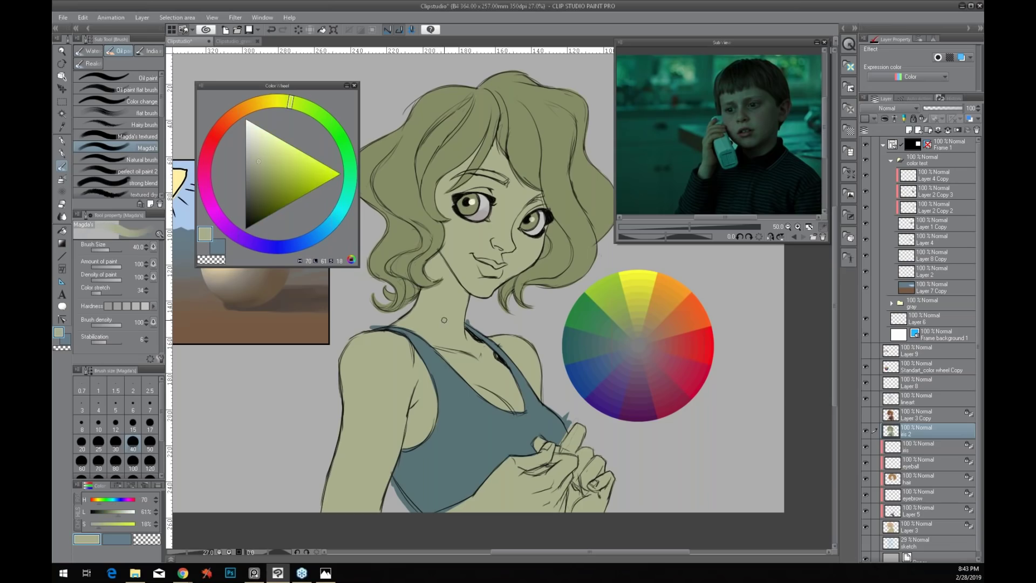
left_click(287, 104)
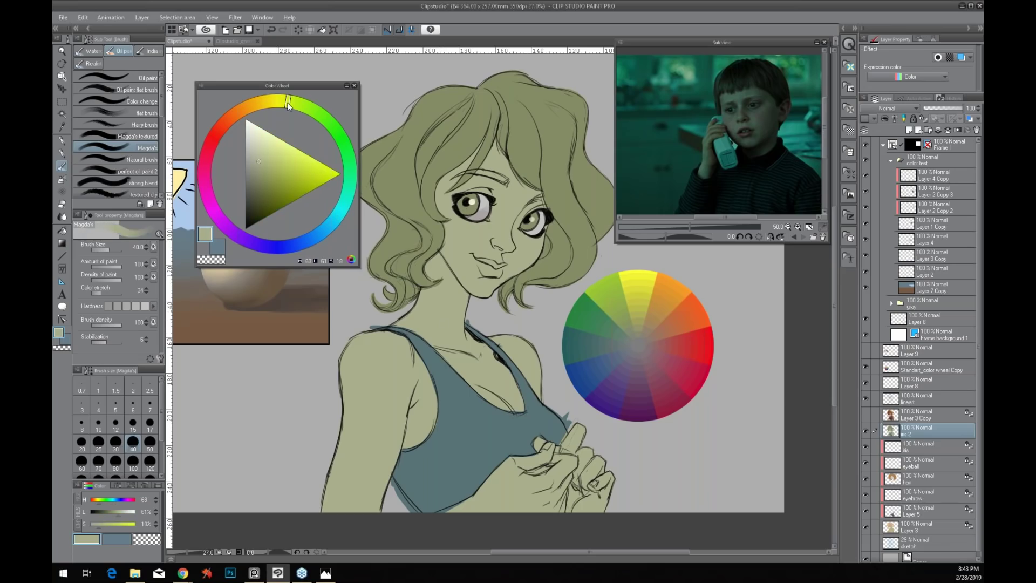
left_click(280, 100)
left_click(889, 526, "ctrl")
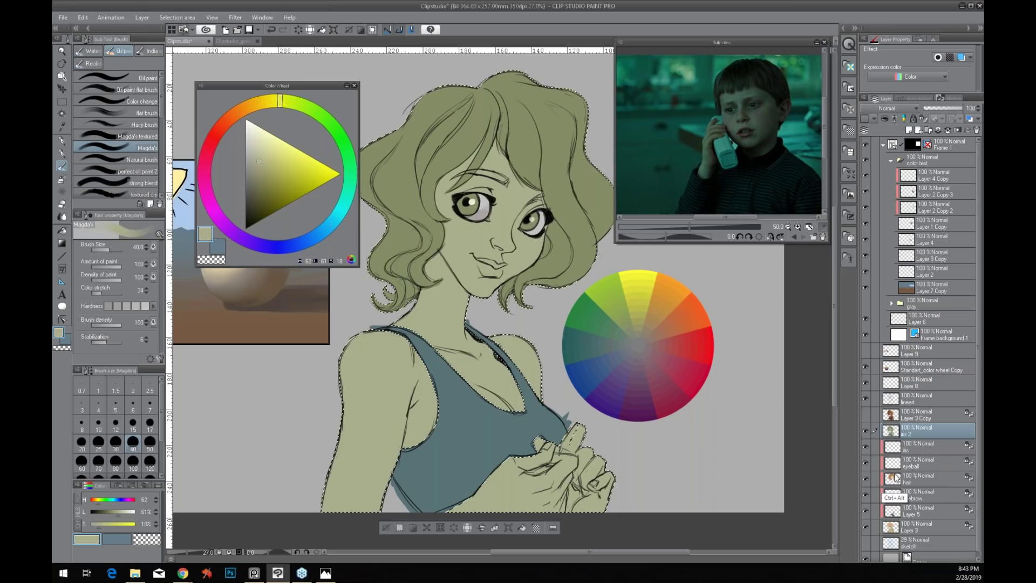
left_click(894, 477, "ctrl+alt")
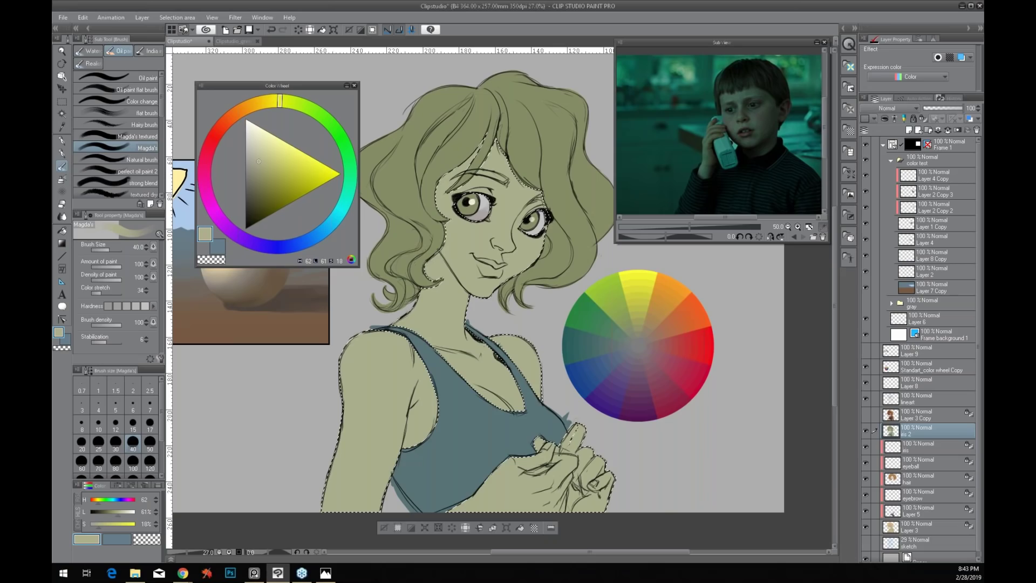
key("ctrl+d")
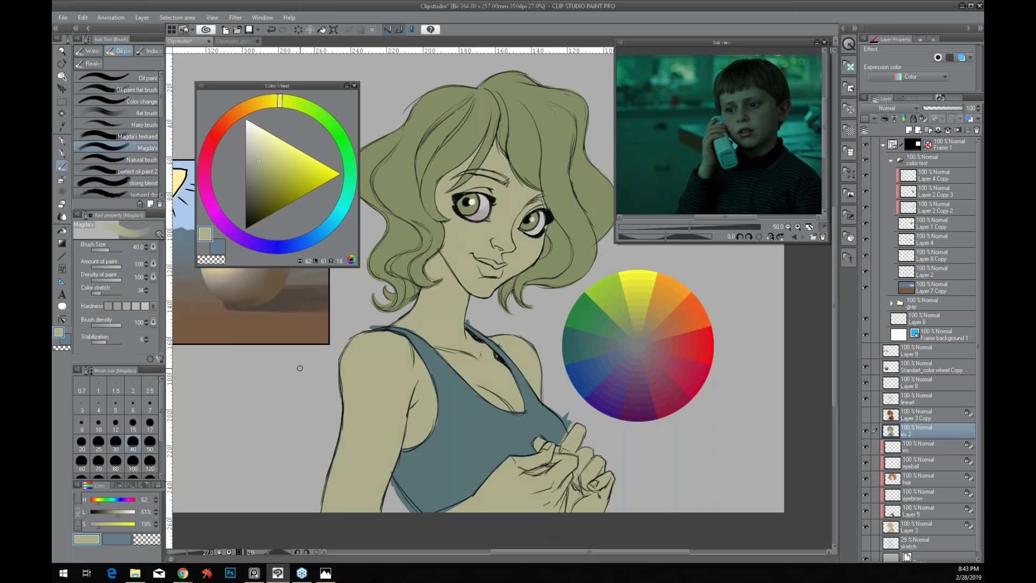
Reselect the skin and shade the forehead, side of the face and neck with a muted brown of hue 47, luminosity 43% and saturation 17%
key("alt")
key("ctrl+shift+a")
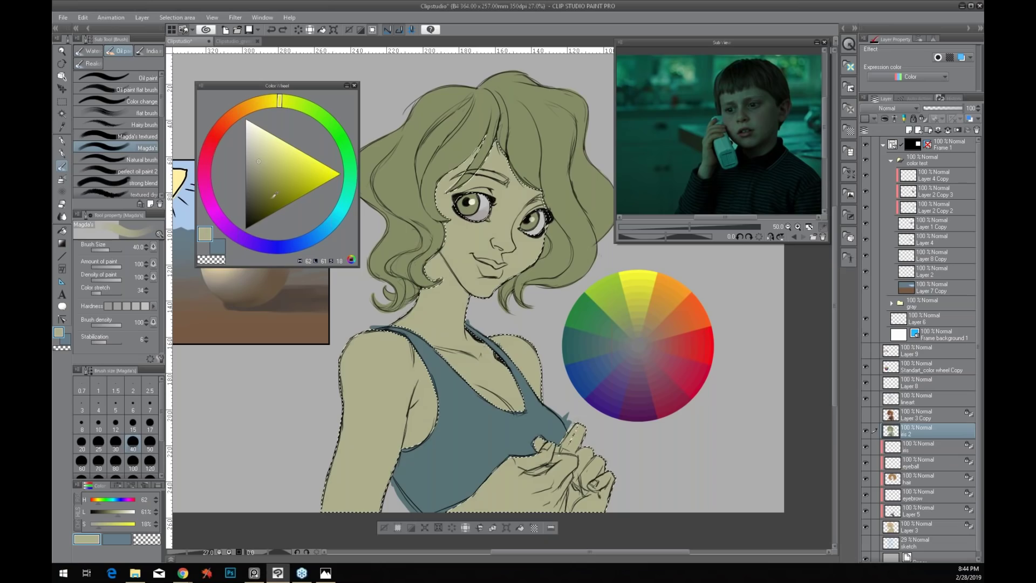
left_click_drag(261, 159, 260, 182)
left_click_drag(286, 100, 262, 102)
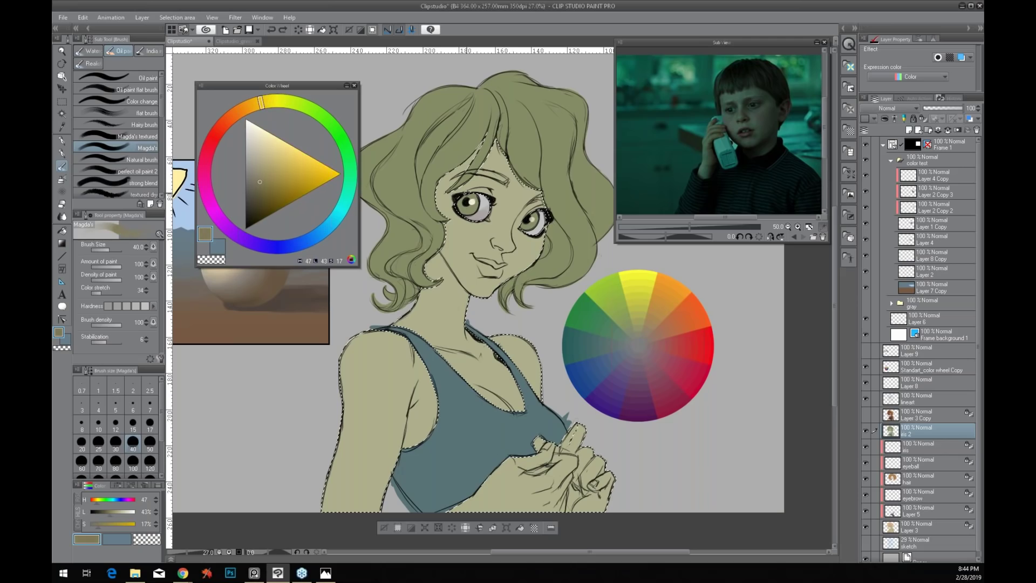
mouse_move(501, 159)
left_mouse_down()
mouse_move(430, 203)
mouse_move(458, 200)
left_mouse_up()
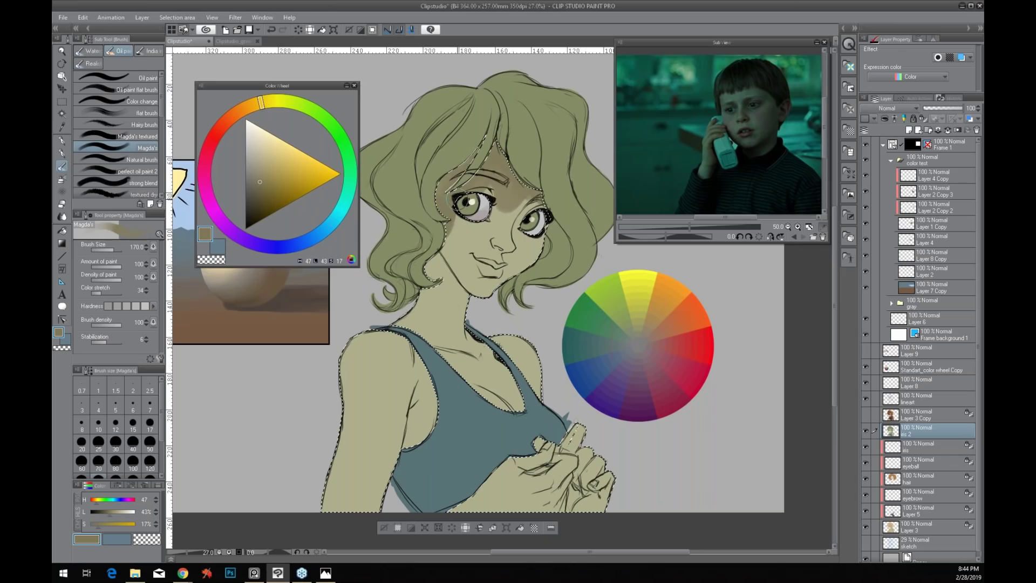
mouse_move(446, 248)
left_mouse_down()
mouse_move(461, 202)
mouse_move(531, 211)
left_mouse_up()
mouse_move(451, 245)
left_mouse_down()
mouse_move(489, 226)
mouse_move(536, 224)
mouse_move(459, 302)
mouse_move(471, 332)
mouse_move(428, 291)
mouse_move(424, 312)
mouse_move(447, 331)
left_mouse_up()
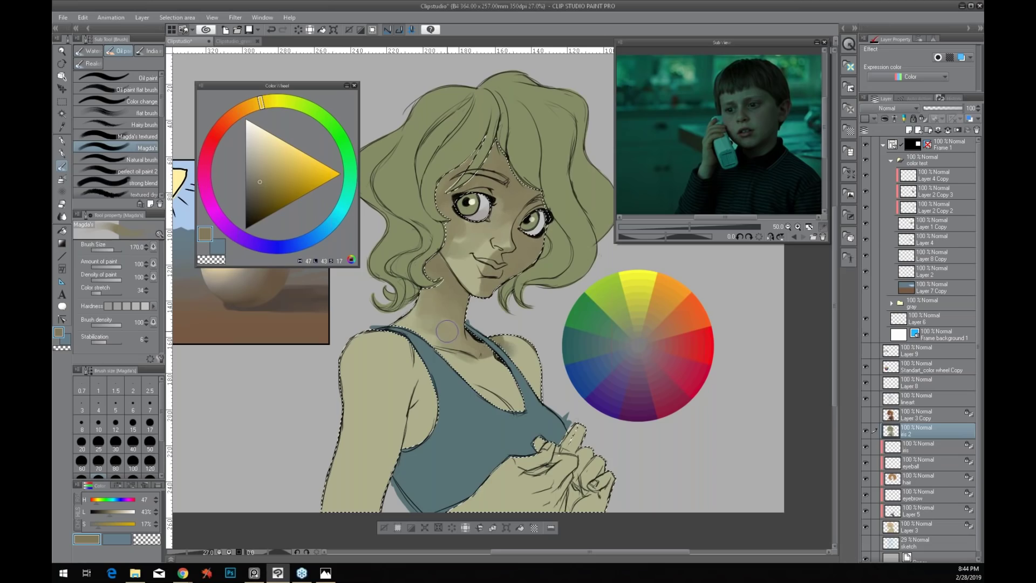
key("ctrl+z")
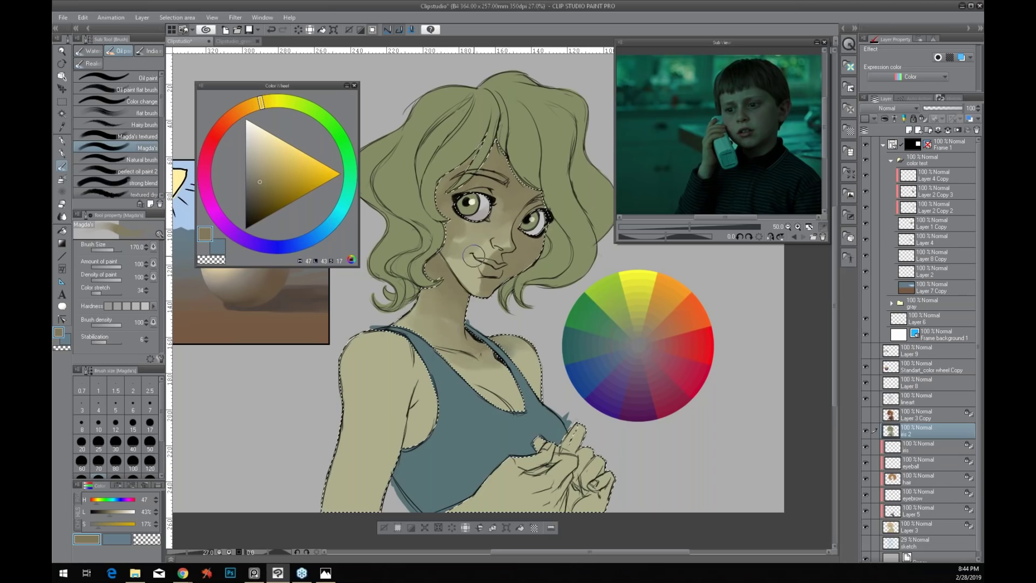
Paint small highlights on the cheek with a lighter skin tone of hue 58, luminosity 71% and saturation 28%, using a size 70 brush
left_click(473, 256, "alt")
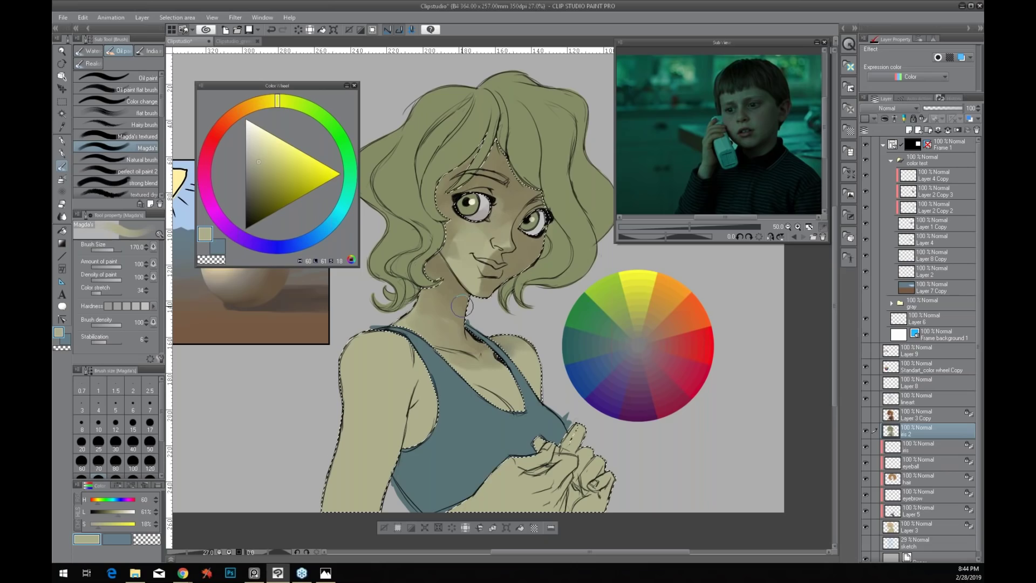
left_click(461, 306, "alt")
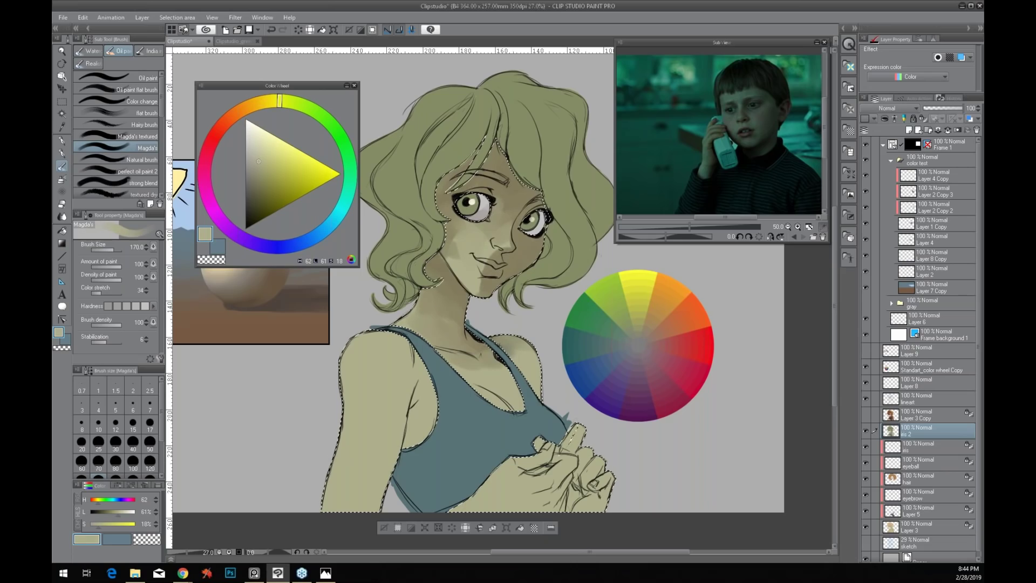
left_click(276, 106)
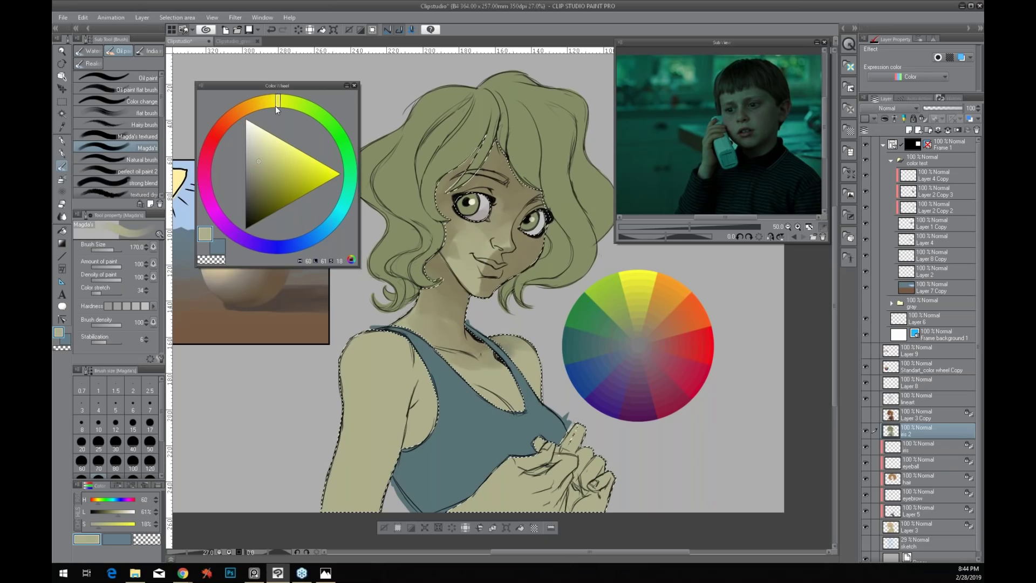
left_click(262, 150)
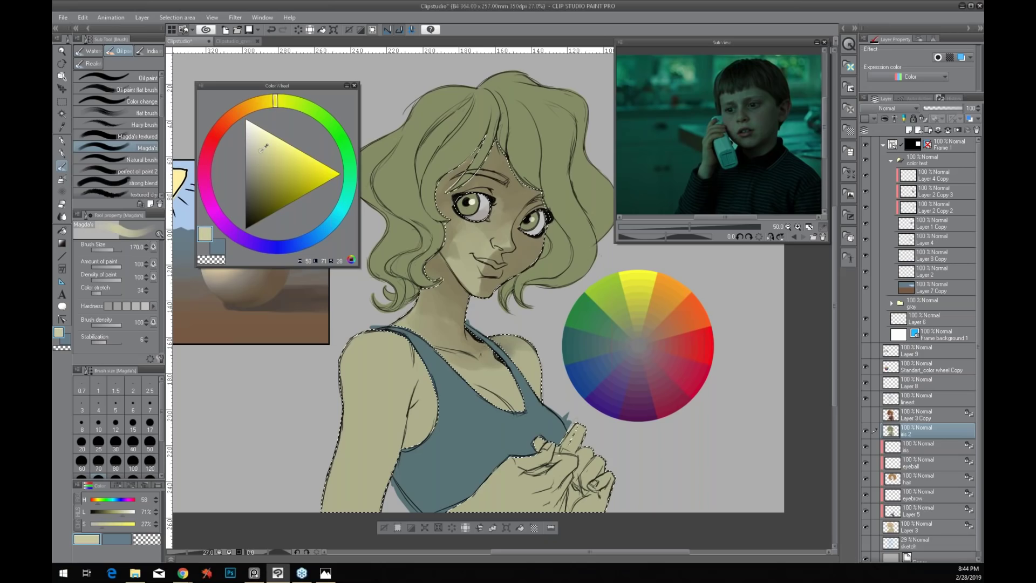
left_click_drag(465, 234, 475, 241)
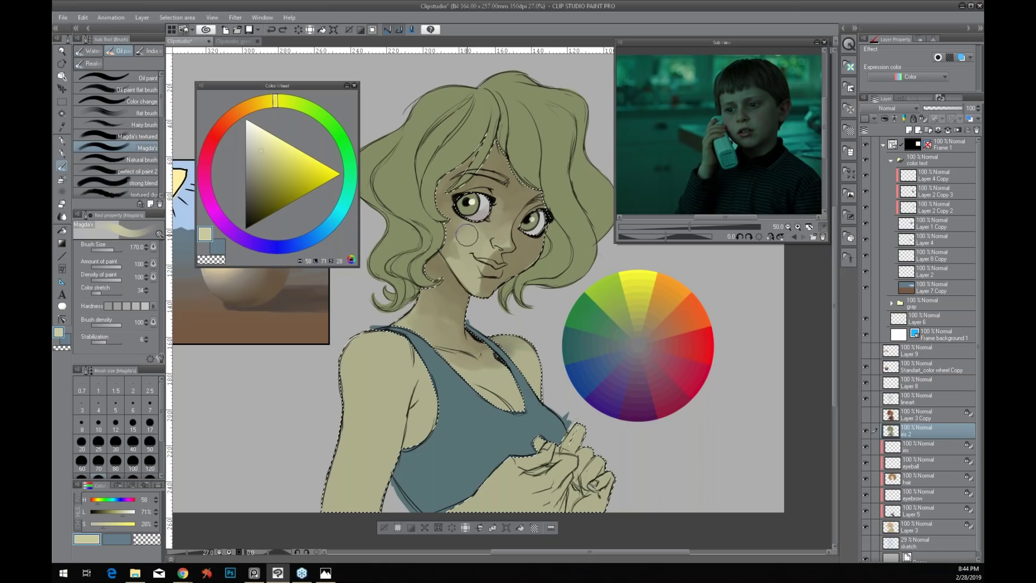
key("bracketleft")
key("bracketleft")
key("bracketleft")
key("bracketleft")
key("bracketleft")
mouse_move(459, 229)
left_mouse_down()
mouse_move(497, 239)
mouse_move(466, 239)
left_mouse_up()
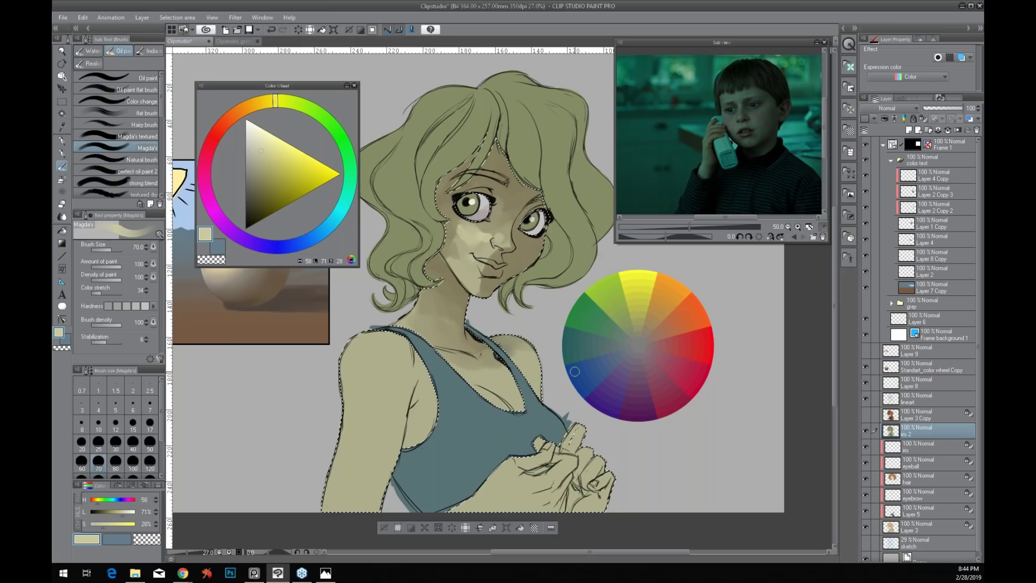
Select only the hair and shade its sides and lower locks with a dark olive of hue 58, luminosity 25% and saturation 31%, and deselect
left_click(517, 254, "alt")
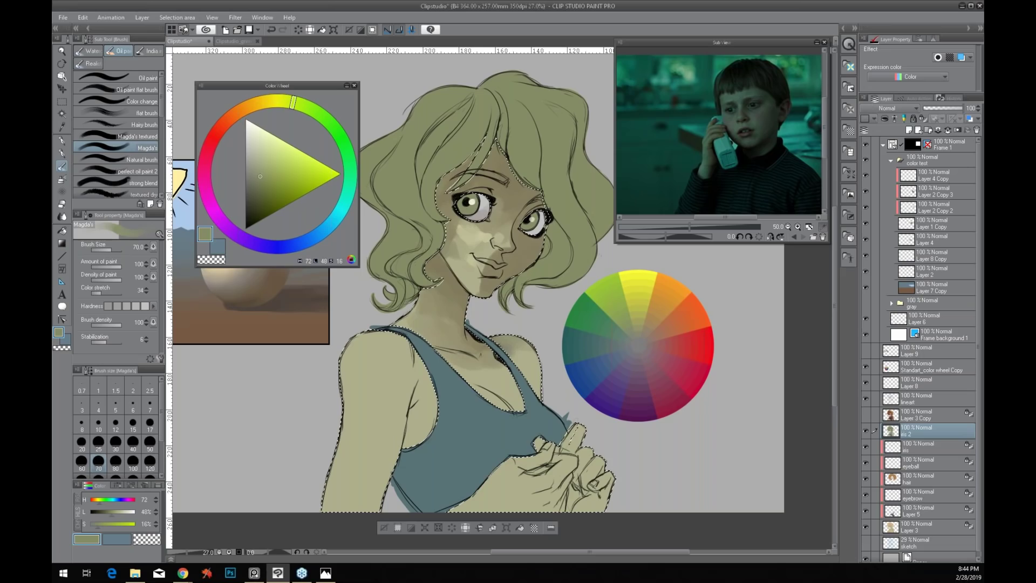
left_click(273, 105)
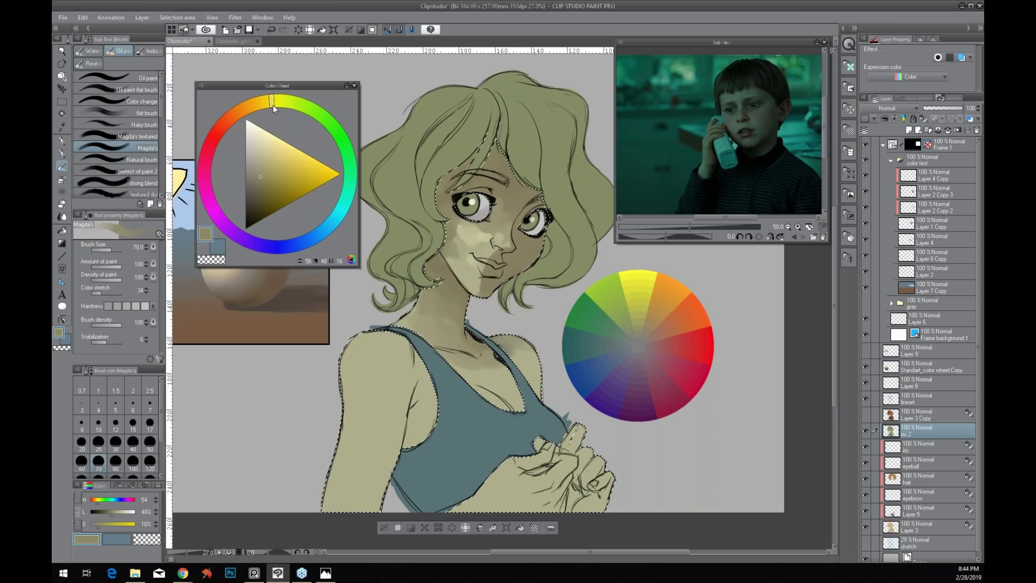
left_click(259, 192)
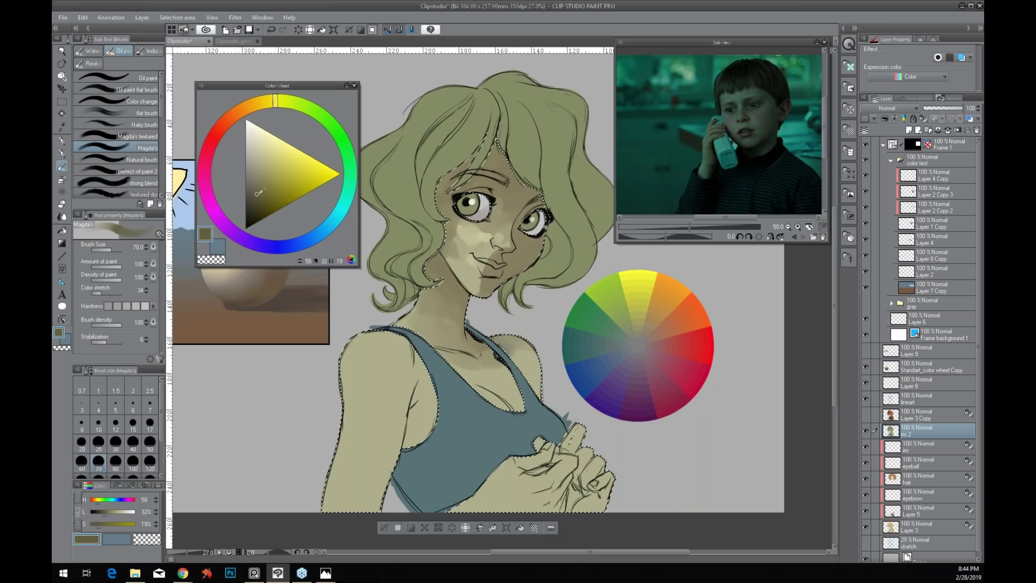
left_click(260, 201)
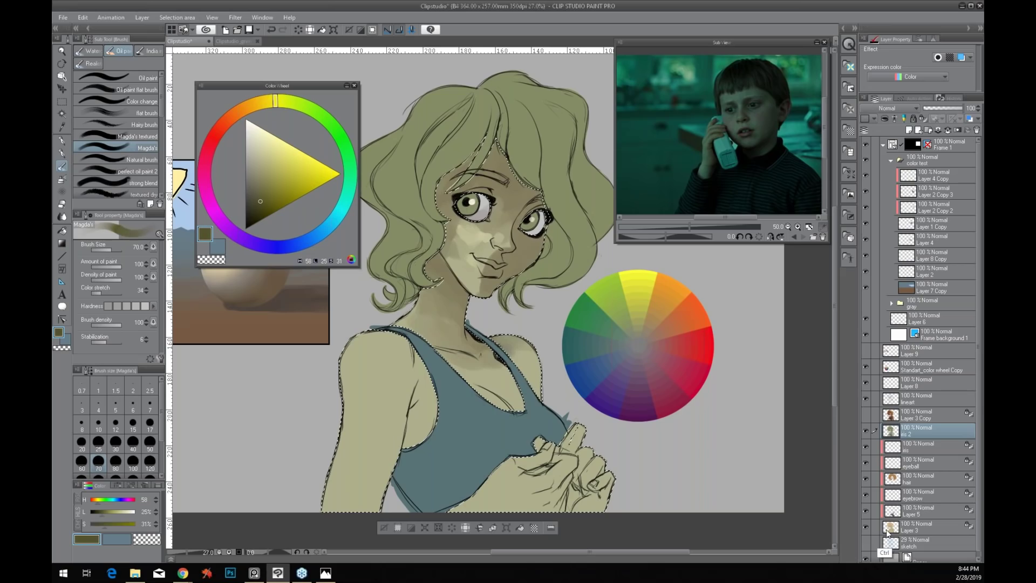
left_click(889, 531, "ctrl")
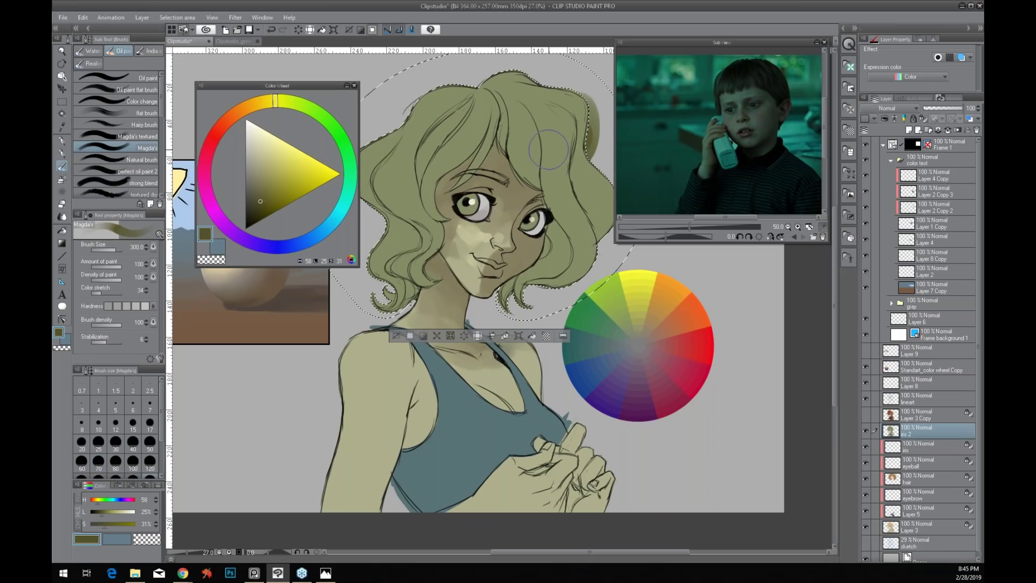
key("ctrl+z")
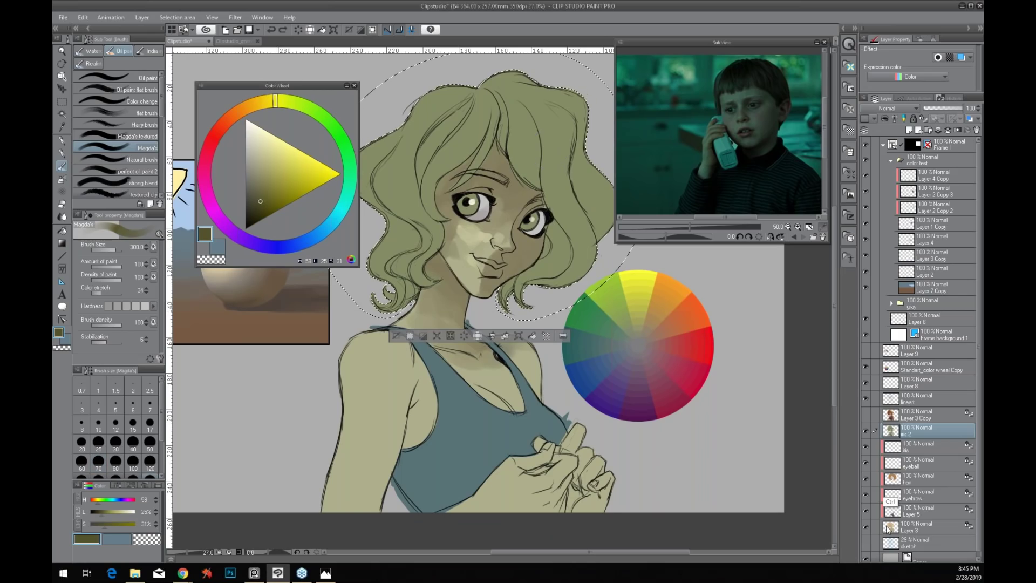
left_click(891, 480, "ctrl+alt+shift")
mouse_move(573, 108)
left_mouse_down()
mouse_move(578, 138)
mouse_move(548, 162)
mouse_move(593, 245)
mouse_move(554, 246)
left_mouse_up()
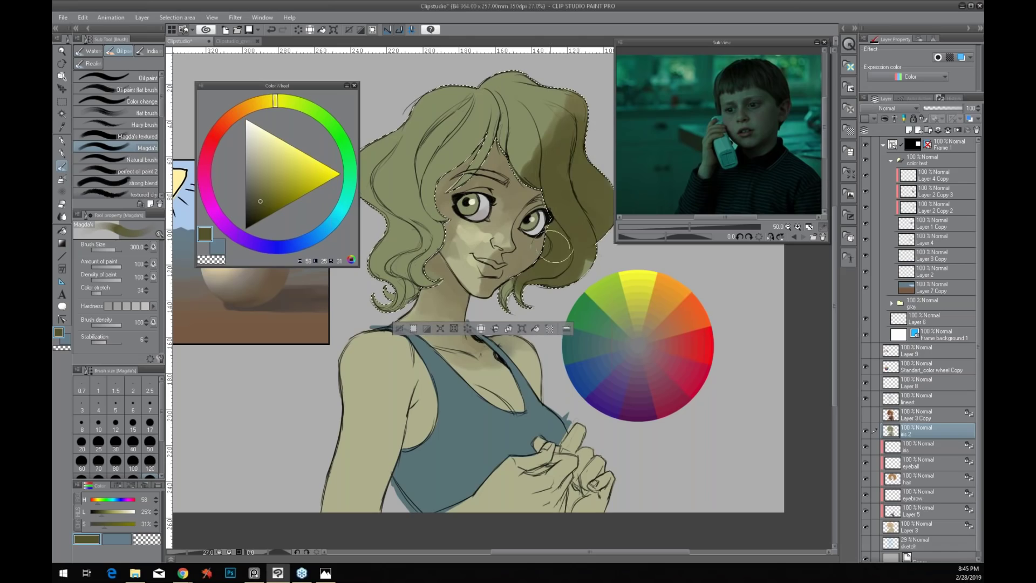
left_click_drag(526, 281, 510, 304)
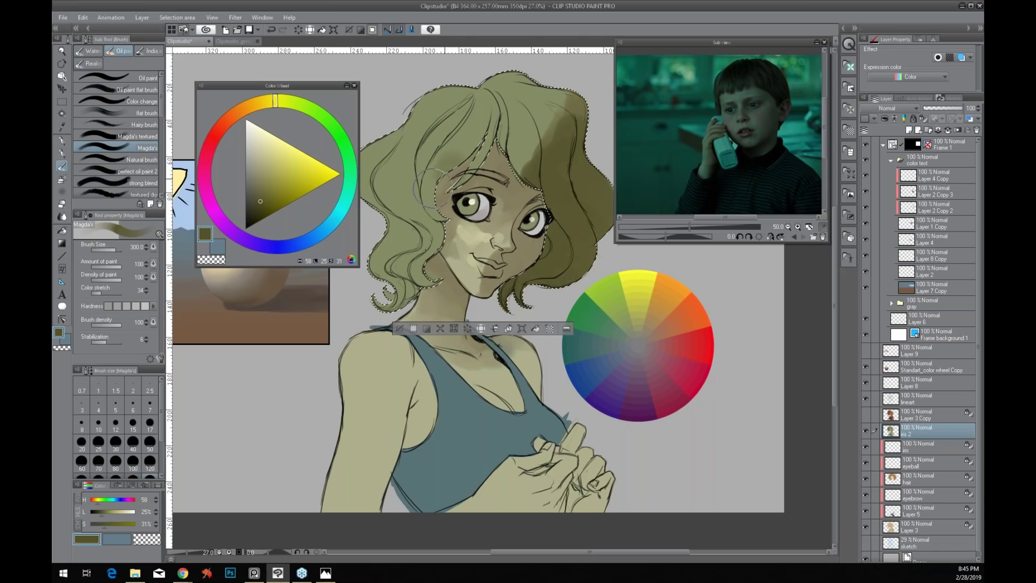
mouse_move(433, 181)
left_mouse_down()
mouse_move(408, 269)
mouse_move(422, 199)
mouse_move(416, 143)
mouse_move(516, 169)
left_mouse_up()
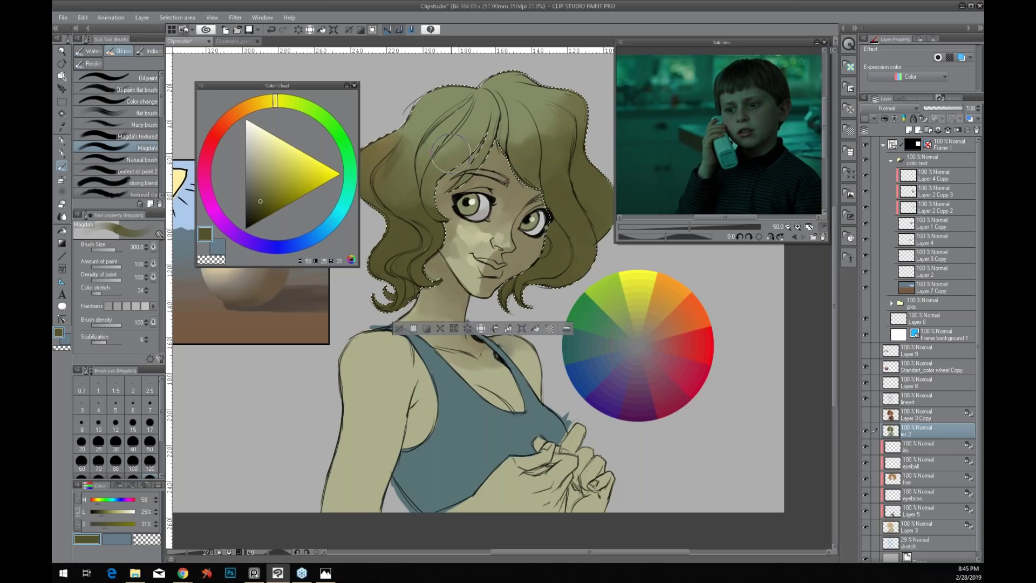
left_click_drag(451, 152, 365, 165)
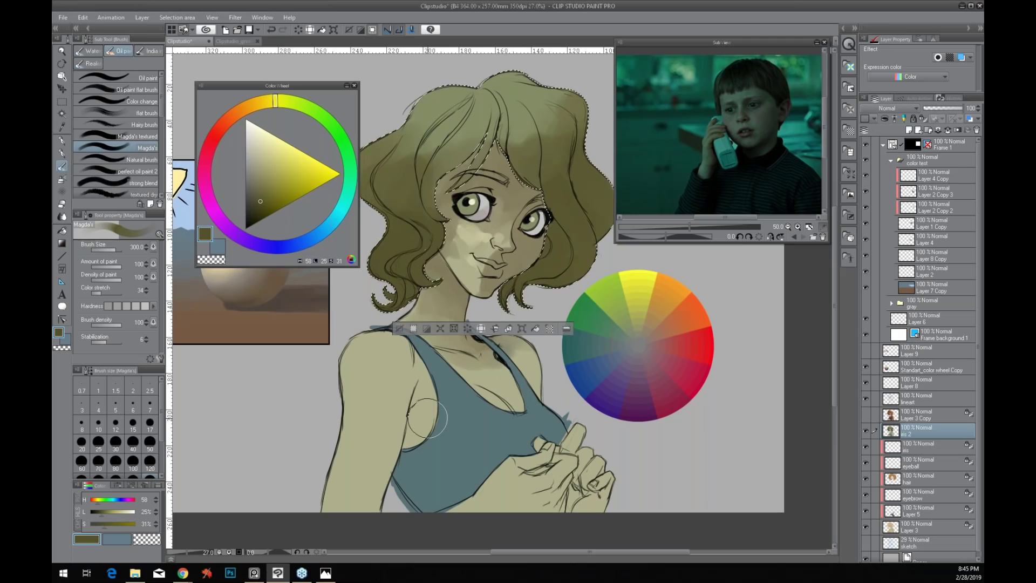
key("ctrl+d")
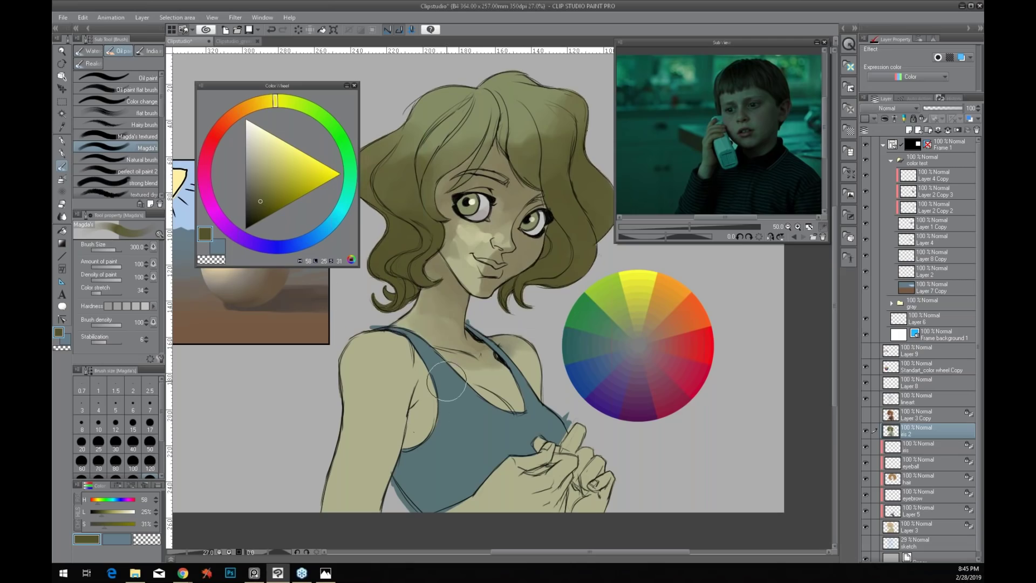
Reduce the brush size to 100 and sample the light and shadow skin tones from the face
left_click(449, 227, "alt")
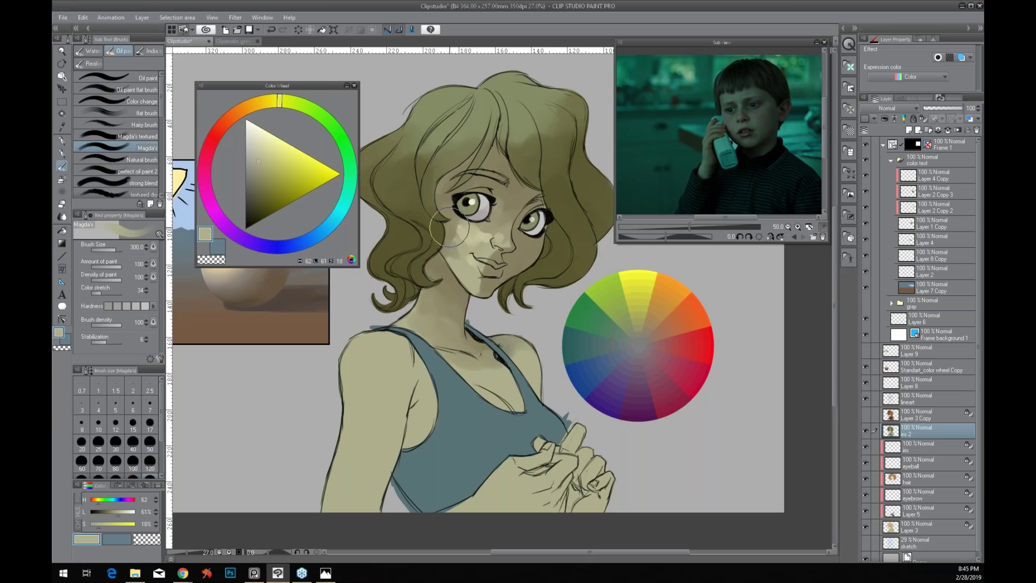
key("bracketleft")
key("bracketleft")
key("bracketleft")
key("bracketleft")
key("bracketleft")
left_click(522, 258, "alt")
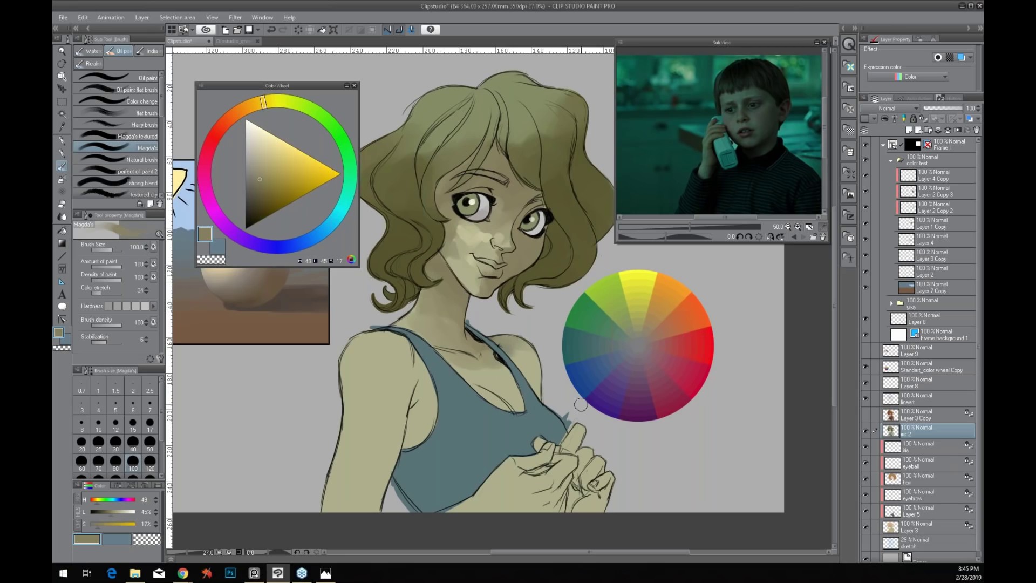
Fill a new layer above the sketch with muted green of hue 138, luminosity 33%, saturation 15%, and collapse the Color Wheel and Sub View windows
left_click(927, 538)
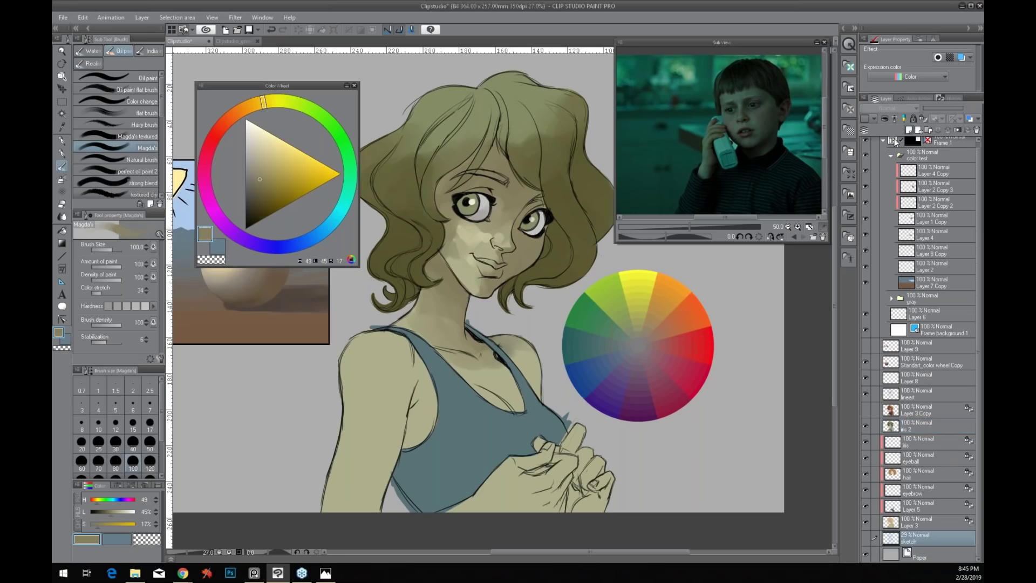
key("ctrl+shift+n")
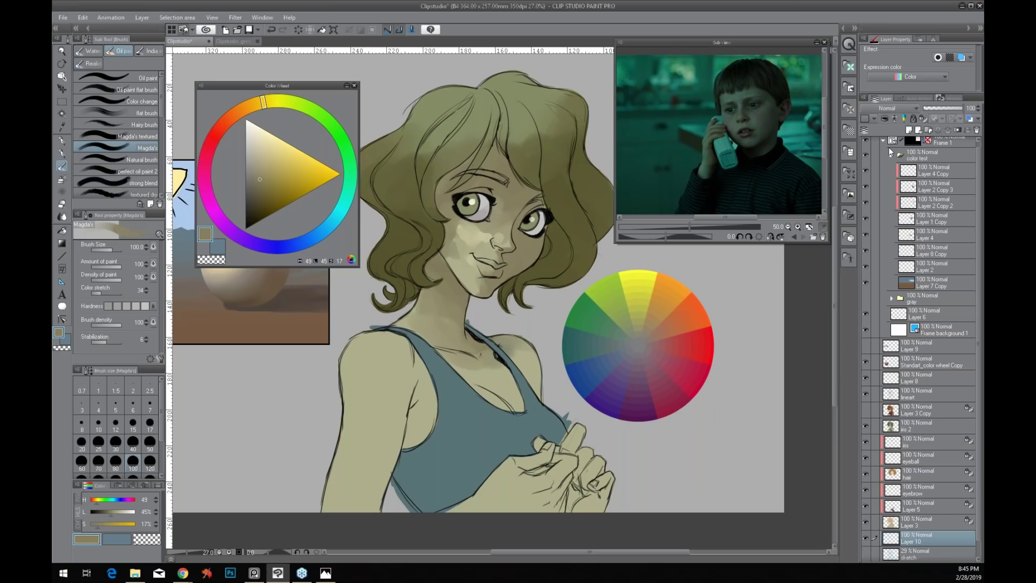
left_click(408, 260, "alt")
left_click(346, 159)
left_click(254, 192)
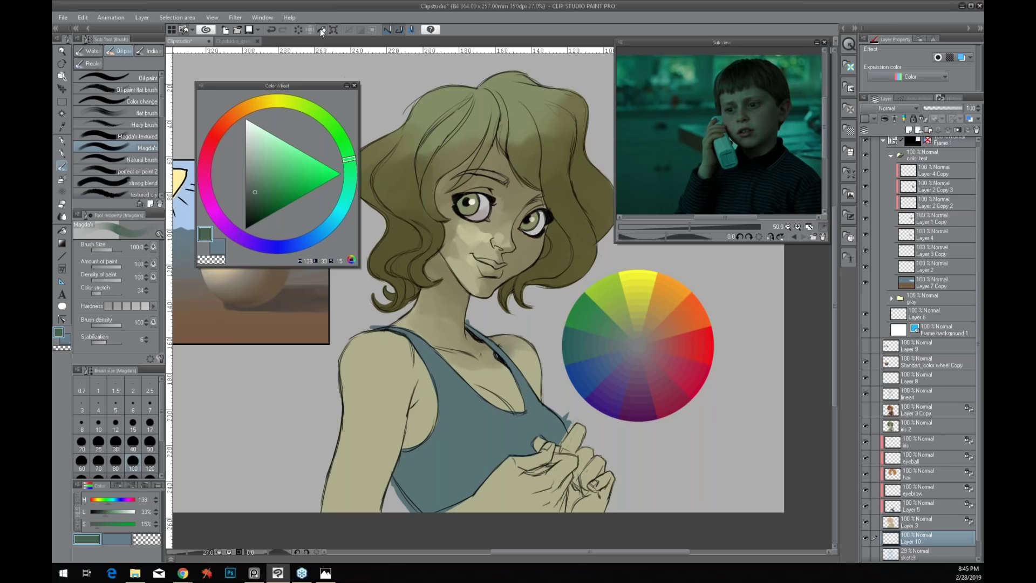
key("alt+BackSpace")
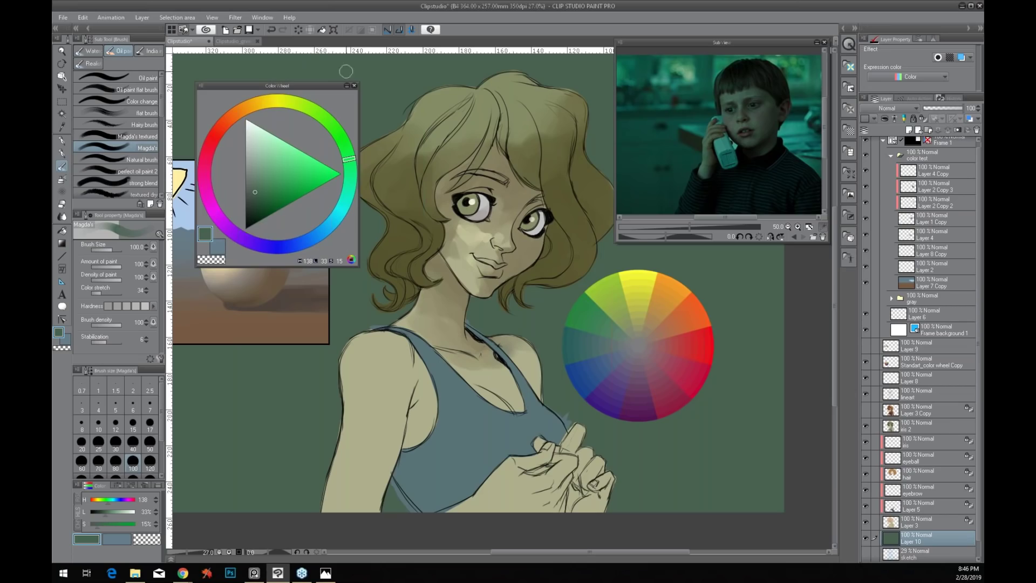
left_click(346, 85)
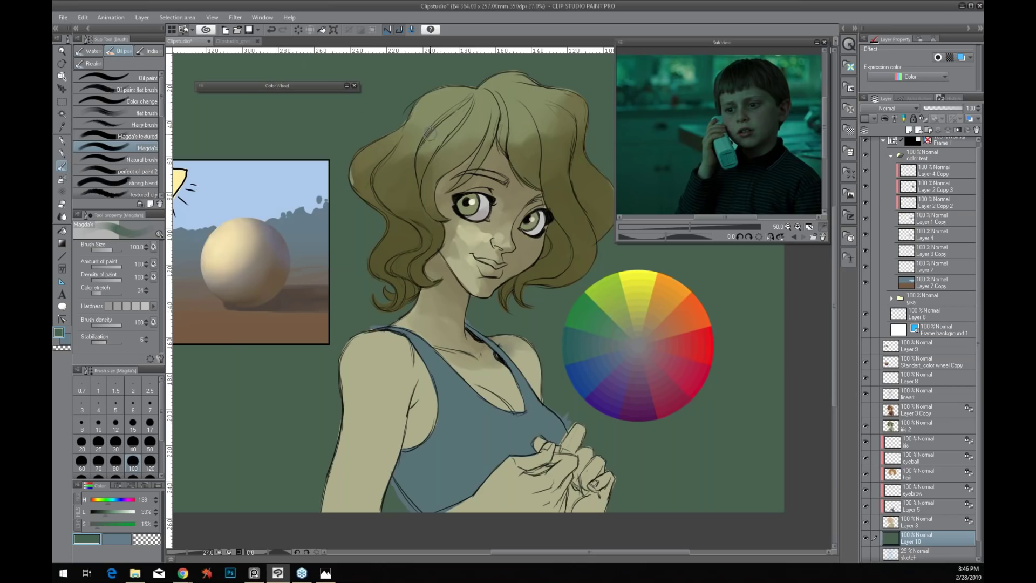
double_click(689, 45)
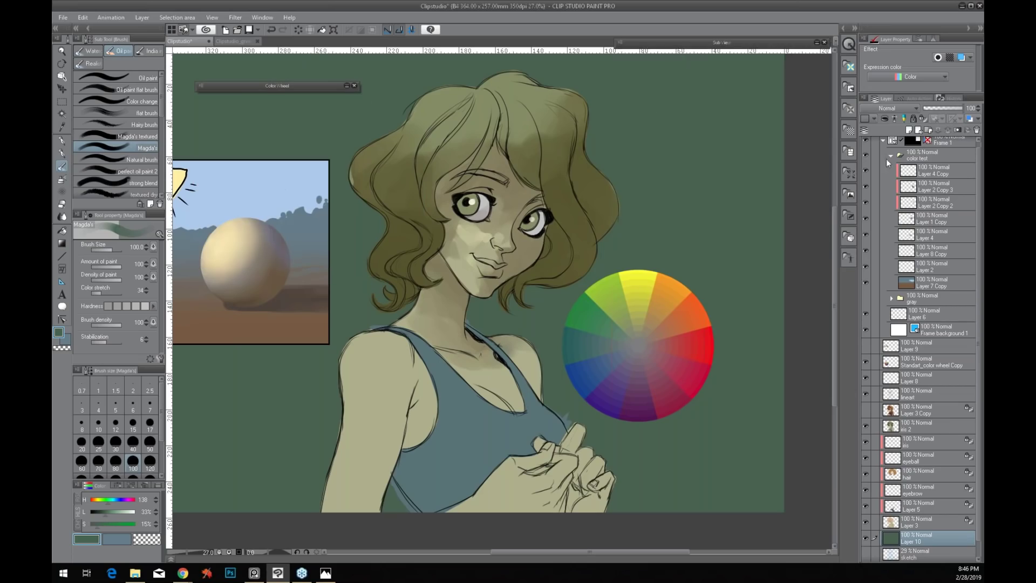
Hide the Frame 1 reference folder and the Standart_color wheel Copy layer
scroll(865, 146, "up", 1)
left_click(865, 146)
left_click(865, 367)
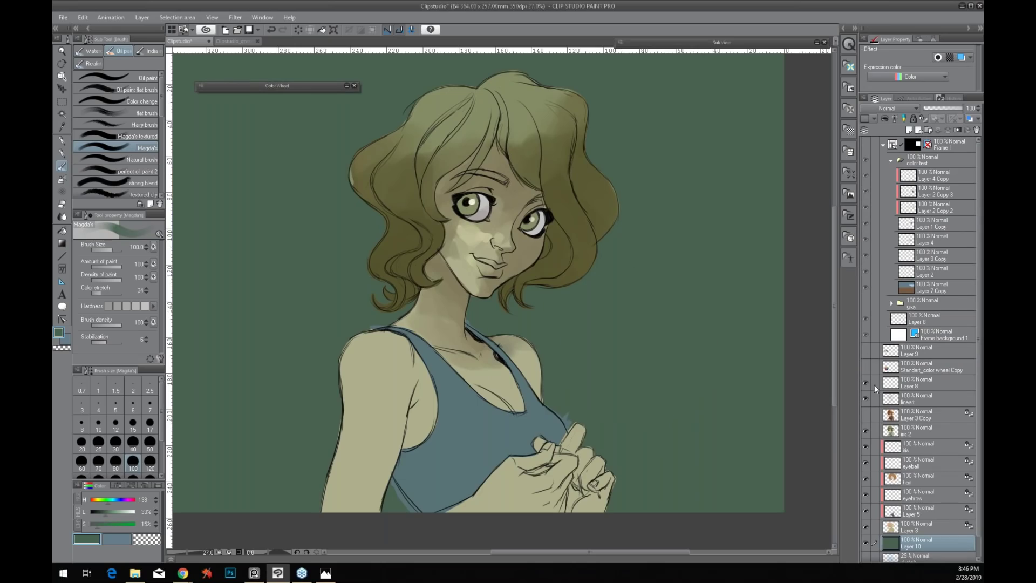
left_click_drag(321, 411, 351, 423)
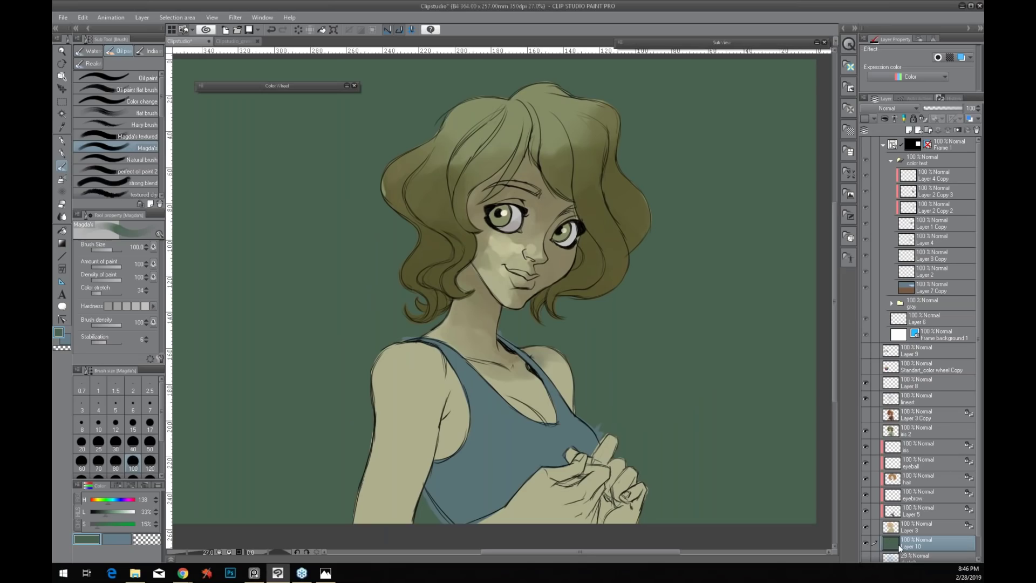
Shift the hue of the green background layer towards a yellower green using a Hue/Saturation/Luminosity correction
key("ctrl+u")
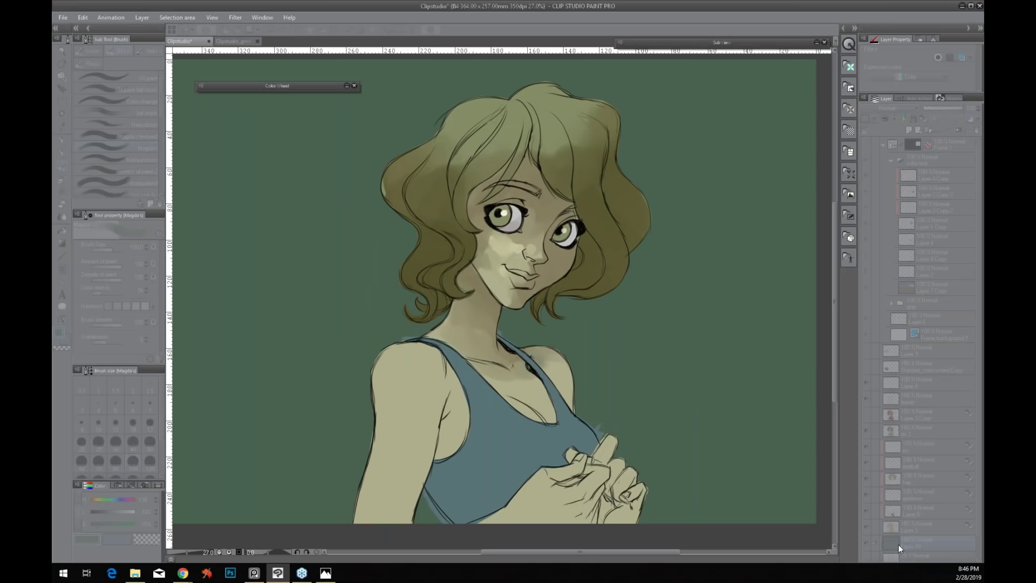
left_click_drag(486, 476, 302, 309)
left_click(297, 335)
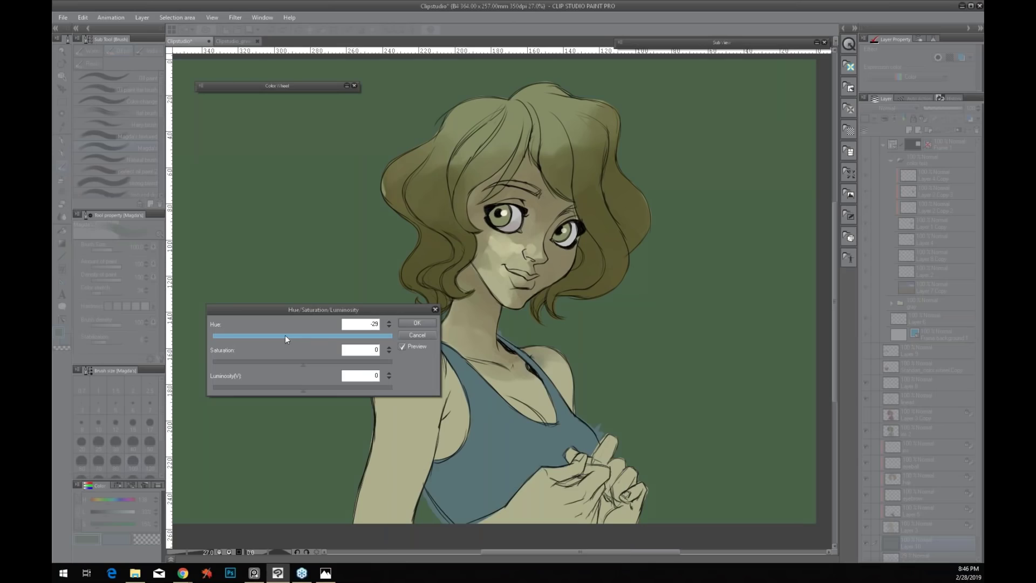
left_click(416, 323)
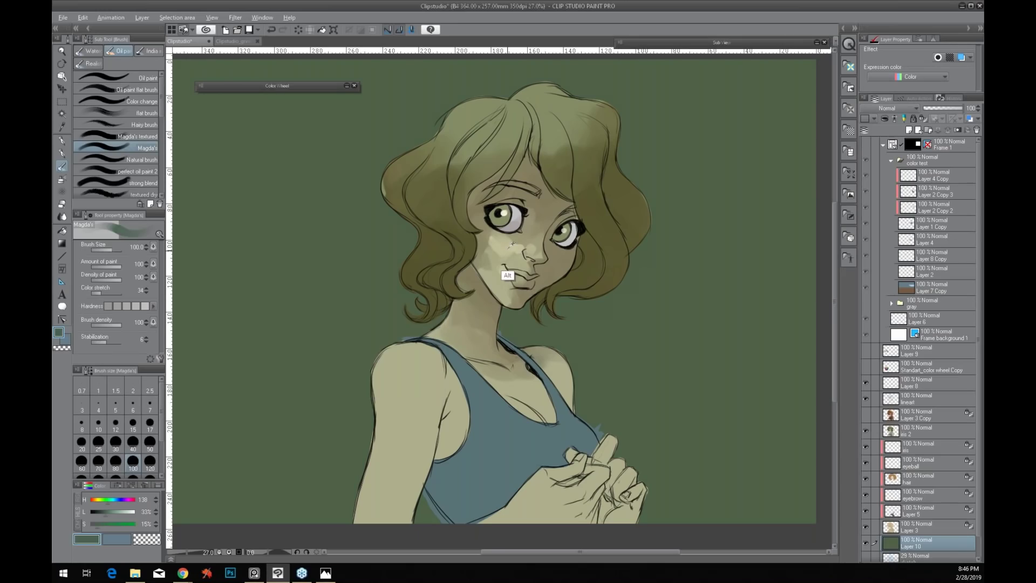
Airbrush a soft blush of orange-brown, hue 33 and saturation 26%, over the nose and cheek on the shaded copy layer, at size 120
left_click(511, 244, "alt")
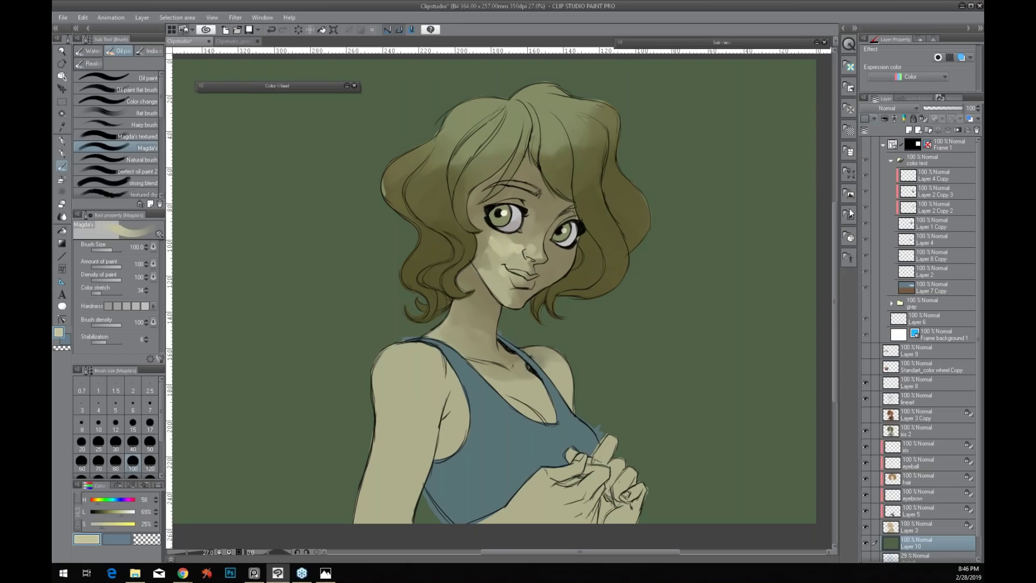
left_click(239, 109)
left_click(523, 233, "alt")
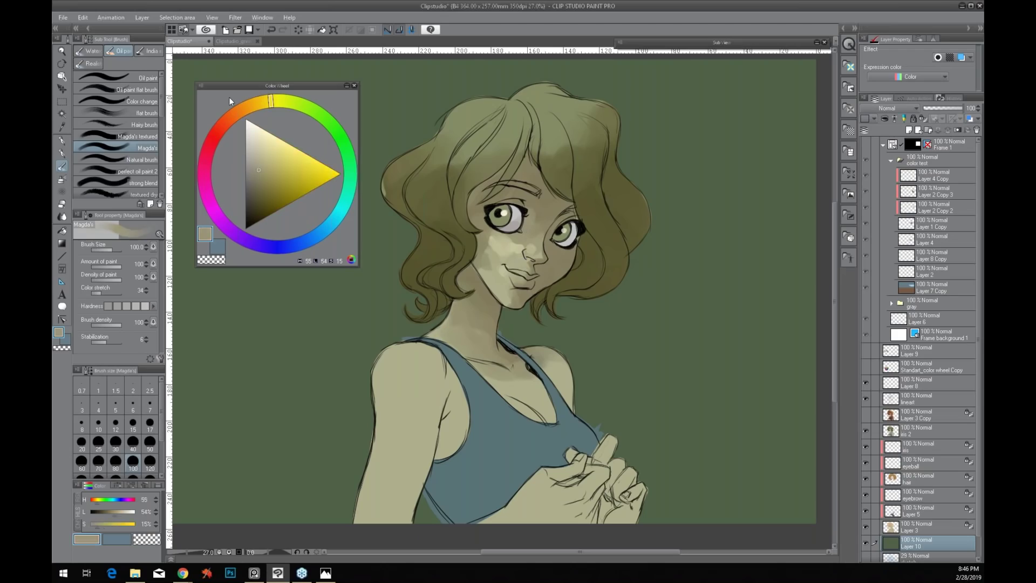
left_click(248, 105)
left_click(269, 177)
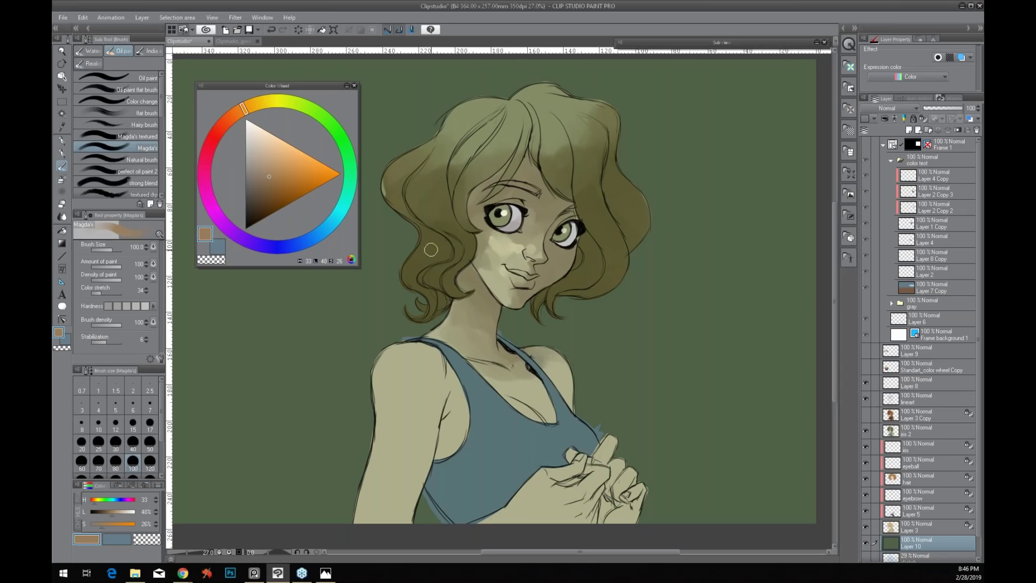
left_click(62, 179)
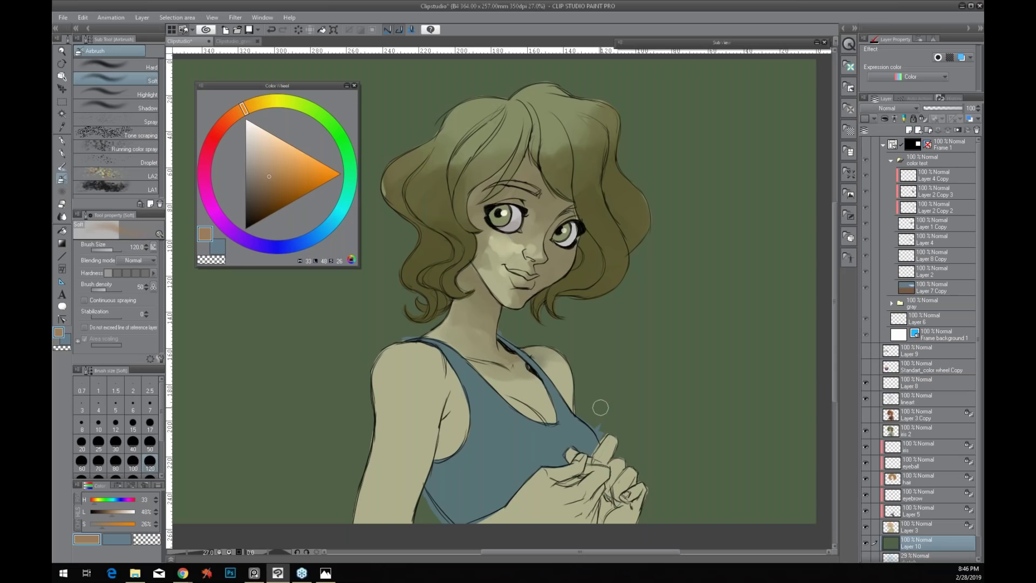
left_click(512, 249, "ctrl+shift")
left_click(512, 249)
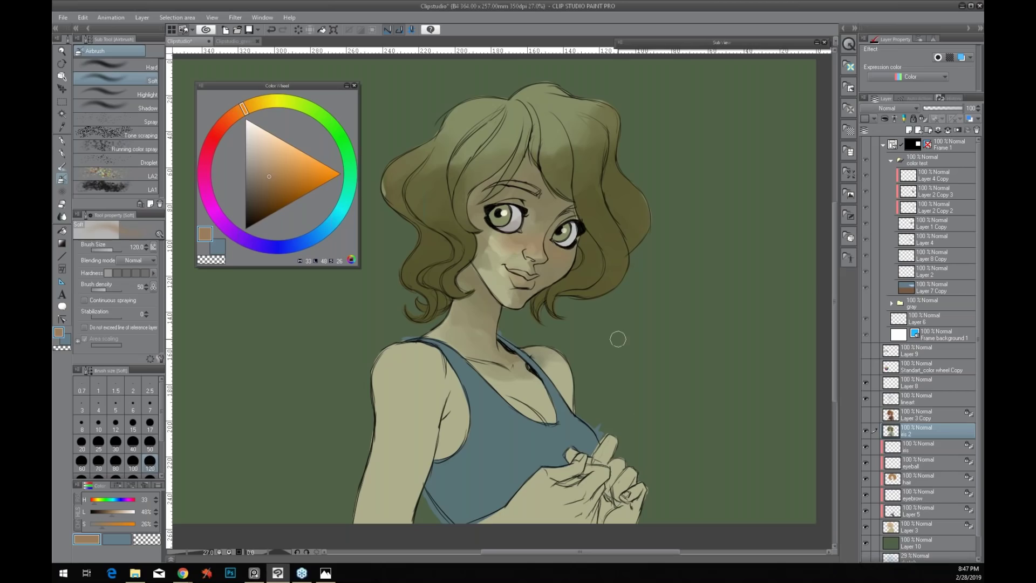
Try a red of hue 7, luminosity 41% and saturation 51% on the background beside the character, and undo the stroke
key("alt")
left_click(396, 188, "alt")
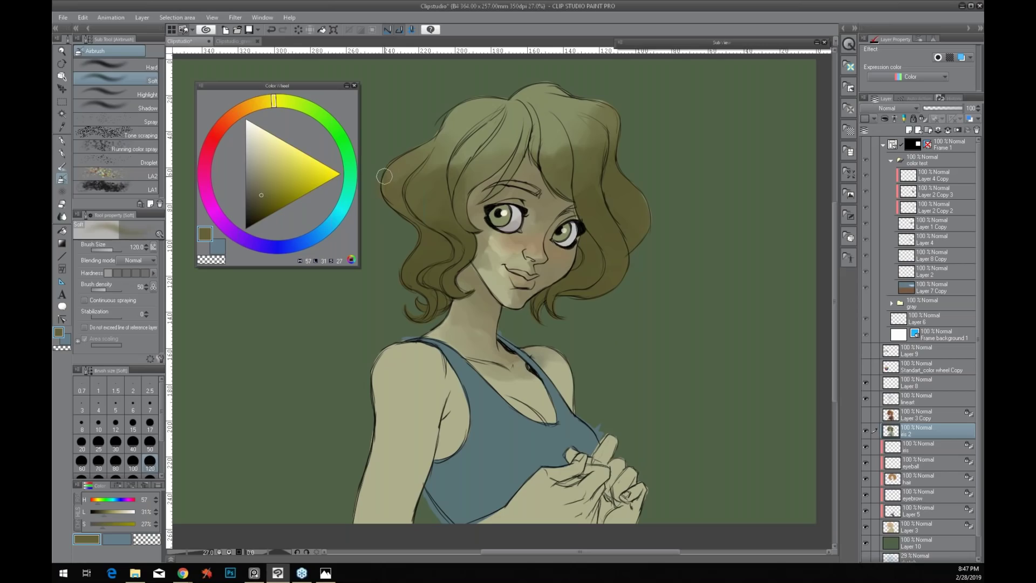
key("b")
left_click(218, 129)
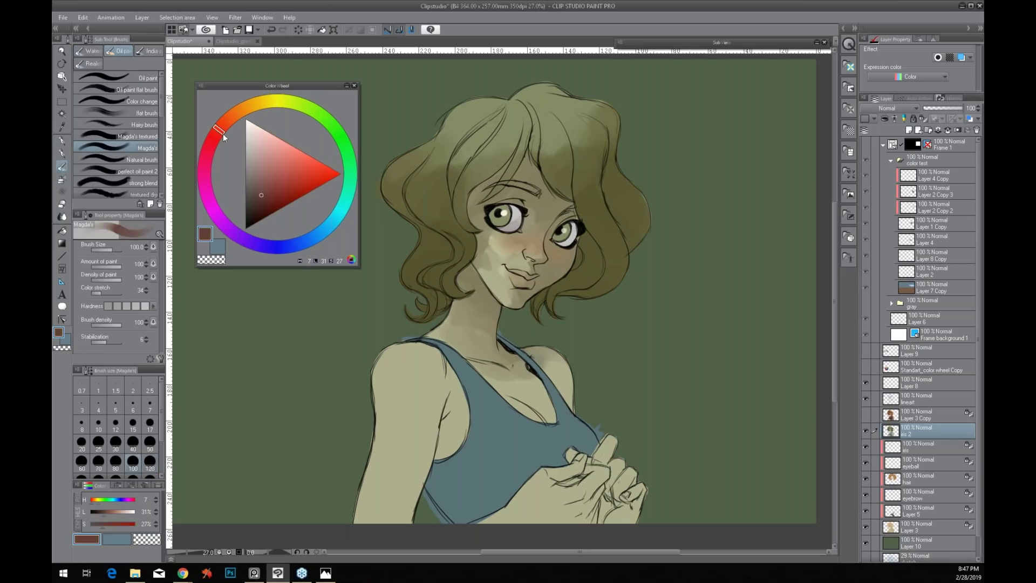
left_click(284, 177)
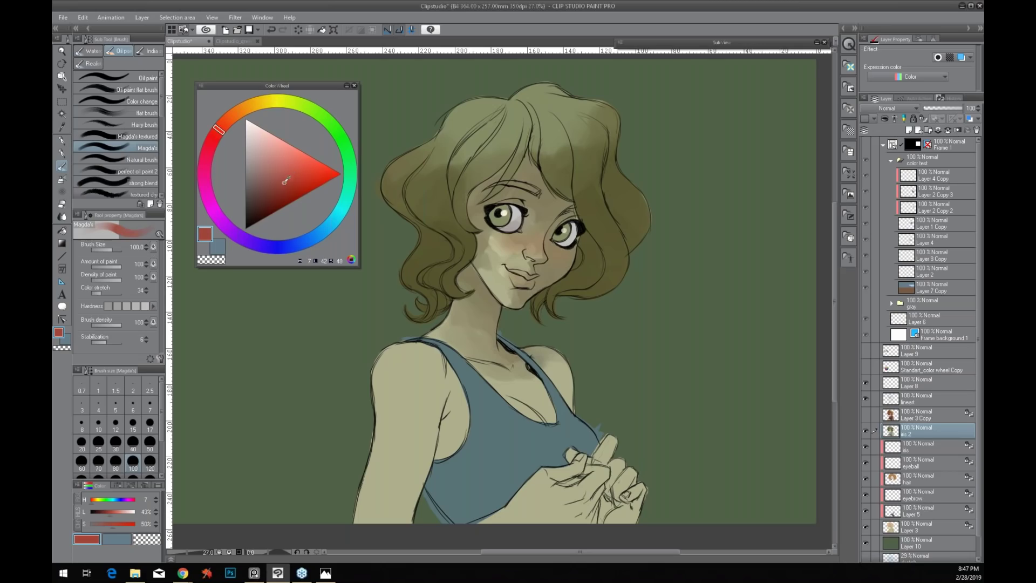
left_click_drag(618, 343, 655, 380)
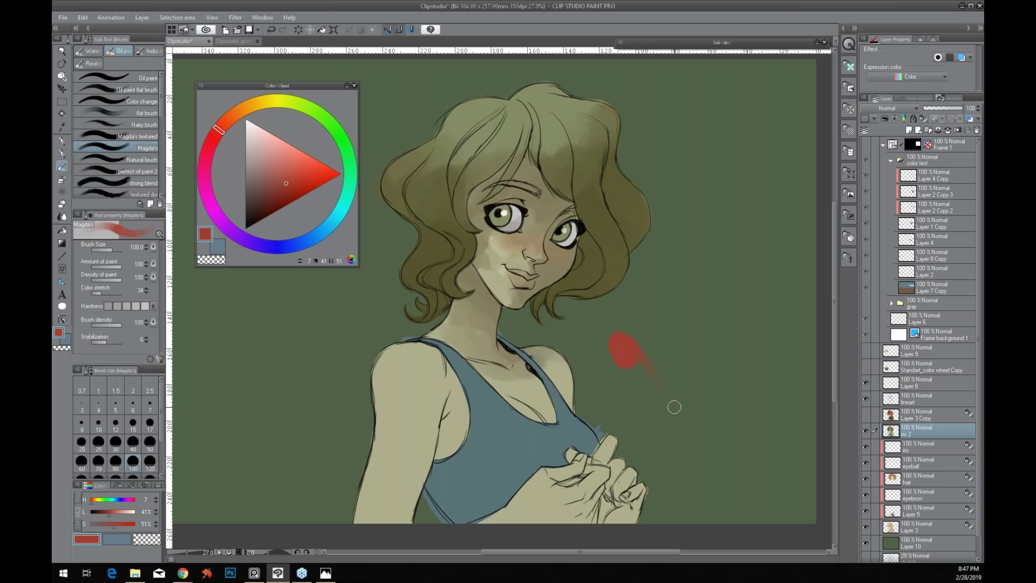
key("ctrl+z")
key("ctrl")
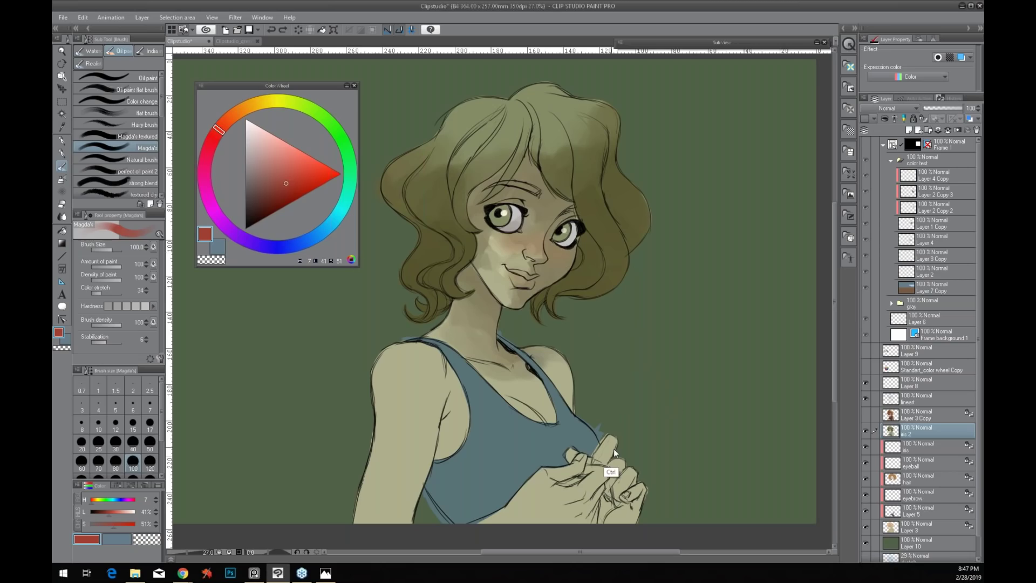
key("ctrl+y")
Reduce the brush size to 60 and mix a muted yellow-grey of hue 56 and saturation 12% from the sampled face tones
left_click(504, 257, "alt")
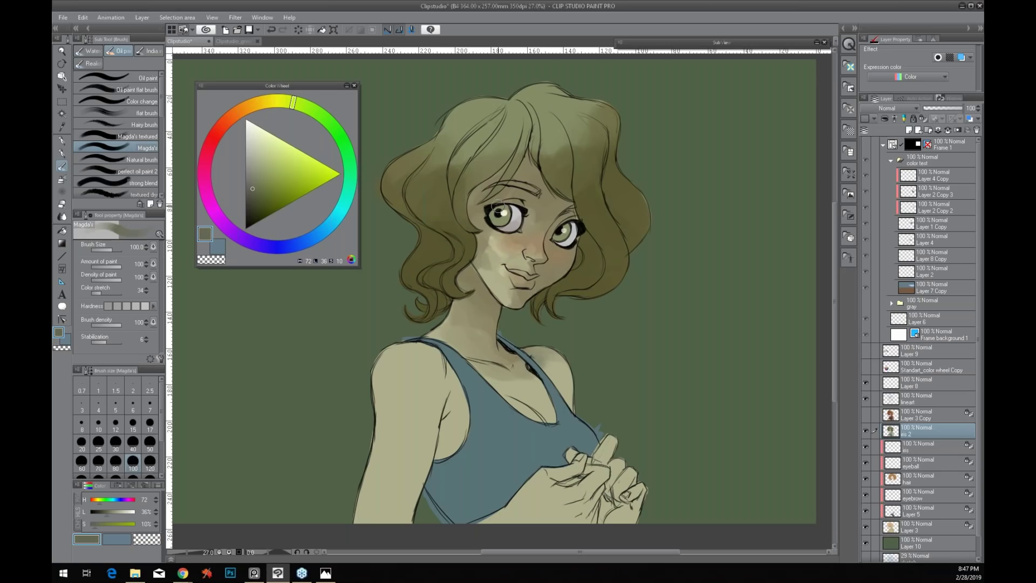
key("bracketleft")
key("bracketleft")
key("bracketleft")
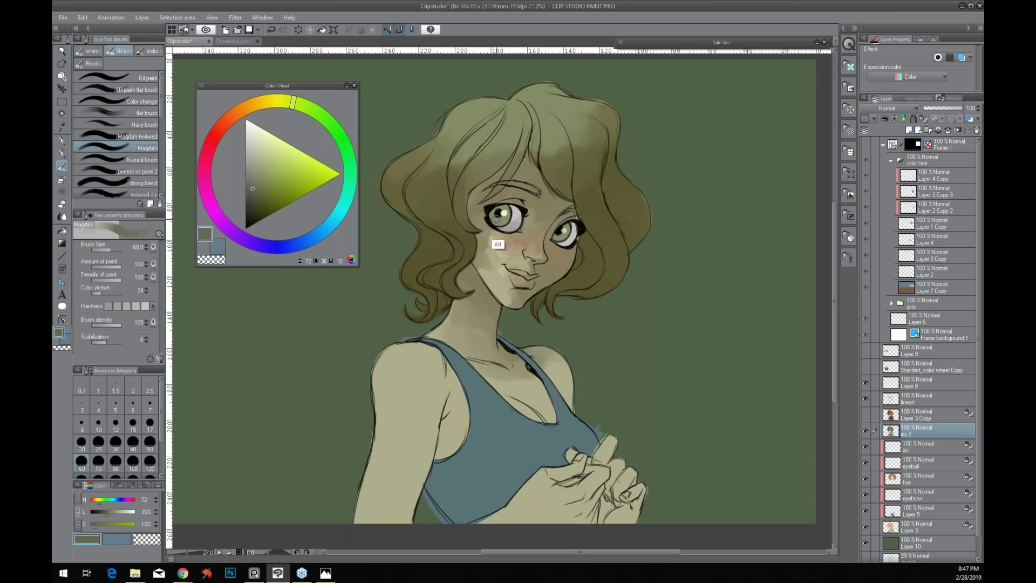
left_click(496, 247, "alt")
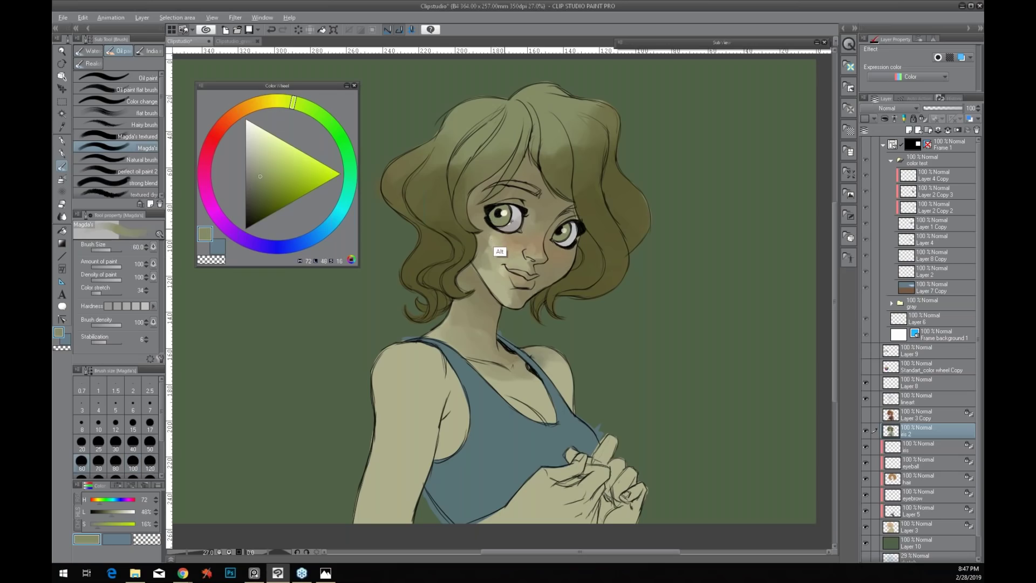
left_click(271, 101)
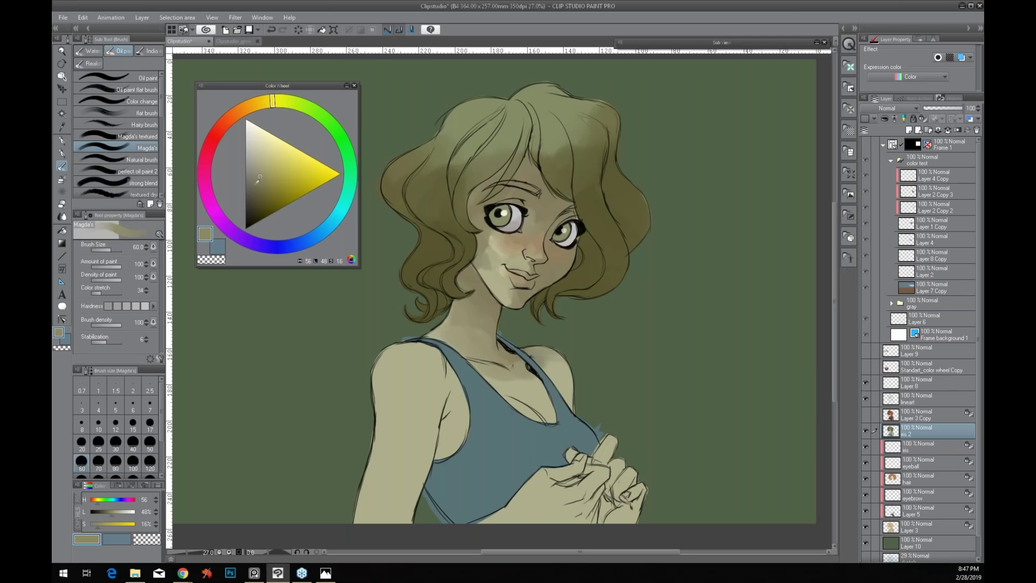
left_click_drag(259, 178, 254, 184)
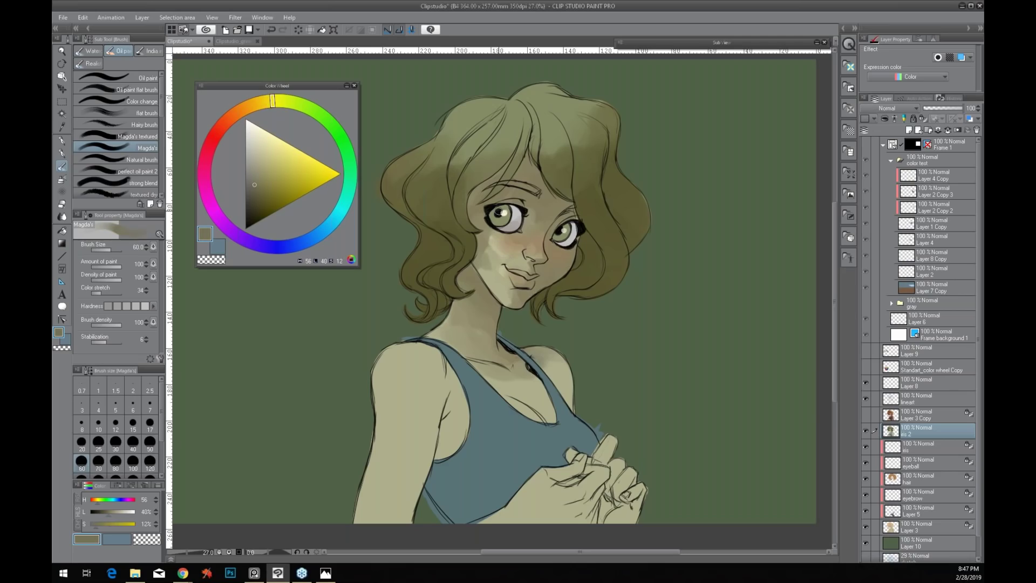
Tone down the eye whites with muted olive-greys and sample further tones around the face and hair
left_click(432, 202, "ctrl")
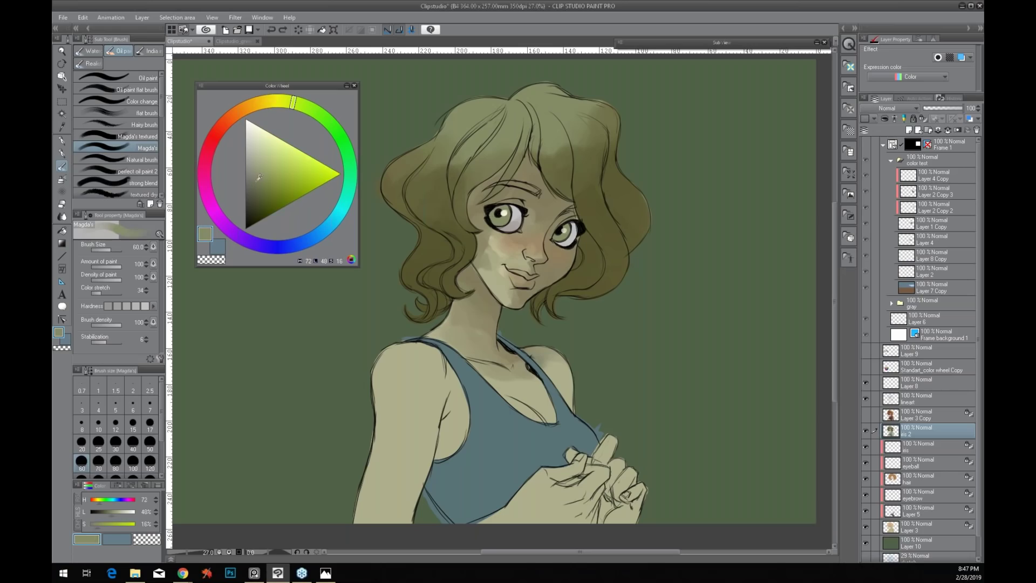
left_click(503, 213, "ctrl")
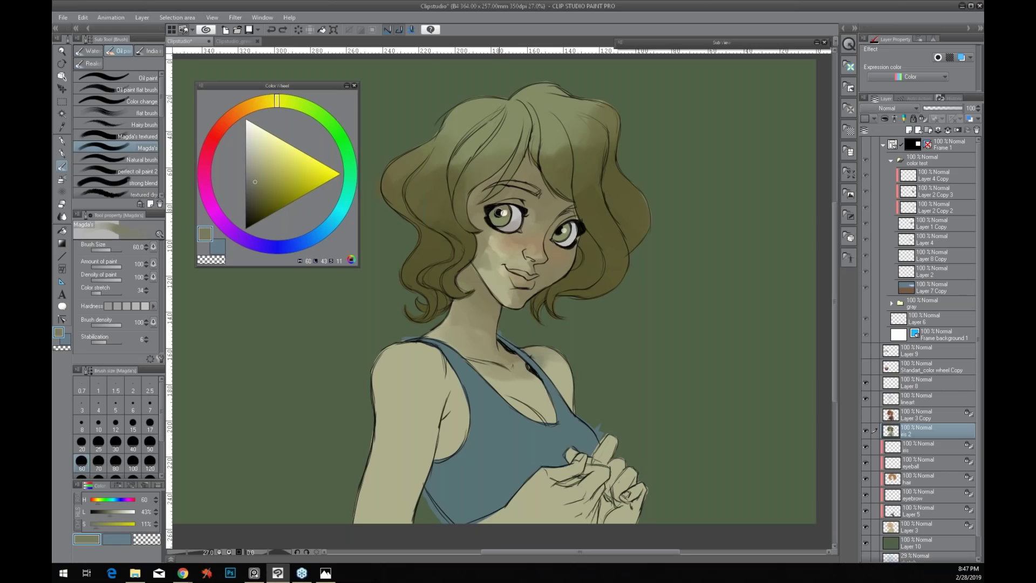
left_click(491, 211, "ctrl")
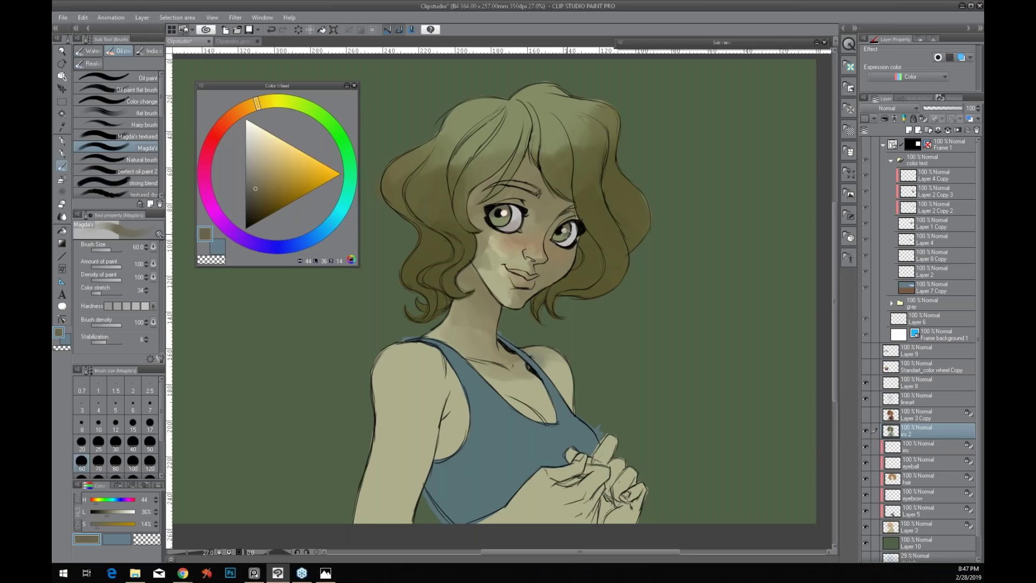
left_click(587, 283, "alt")
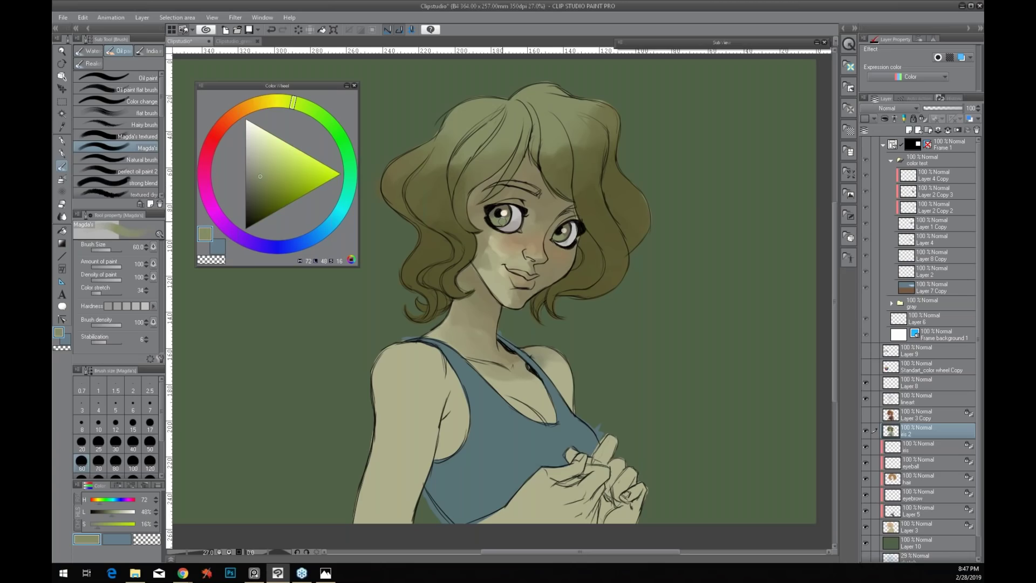
left_click(496, 217)
left_click(573, 235, "alt")
left_click(599, 253, "alt")
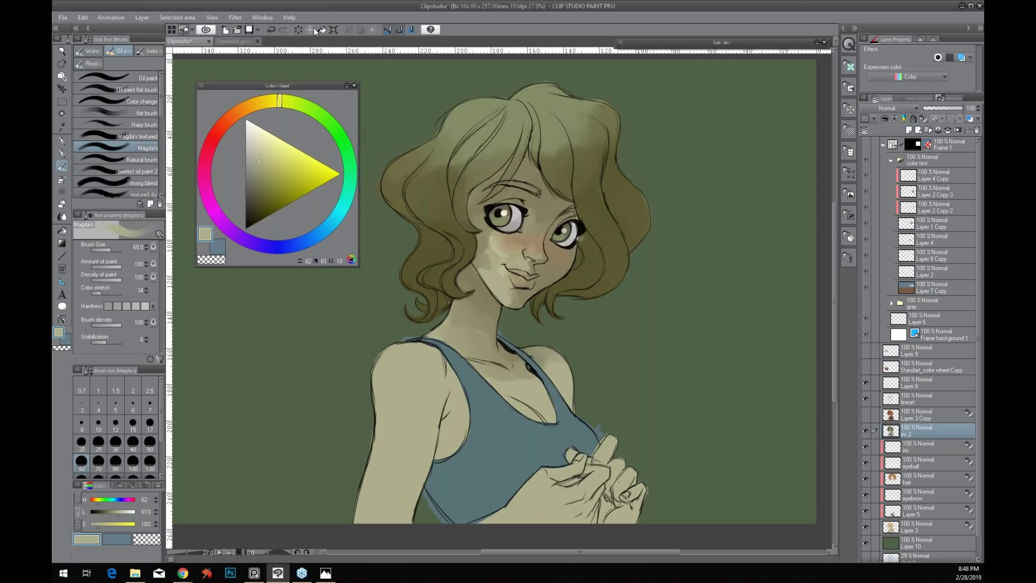
Examine the finished portrait in the Clipstudio_green document in mirrored and normal view beside the green-lit film reference
left_click(238, 41)
left_click_drag(343, 379, 356, 381)
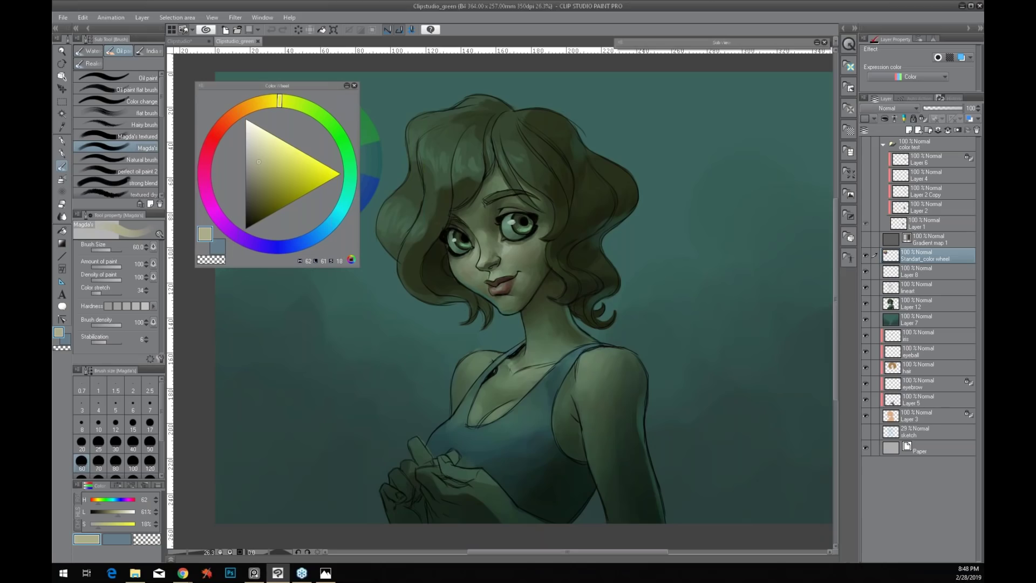
key("h")
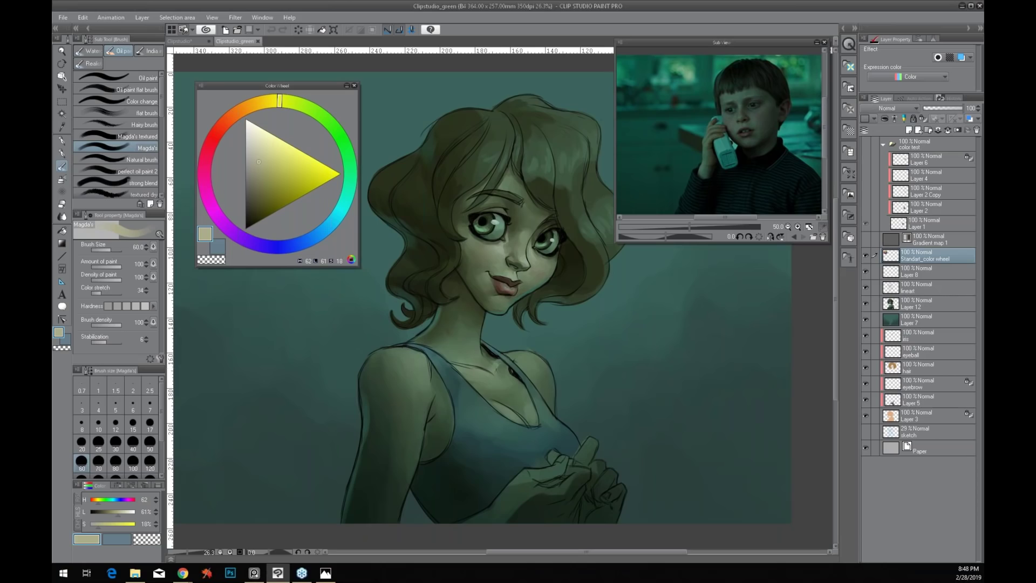
Return to the Clipstudio document, hide the olive-toned copy and the green background layer, and show the warm-lit Layer 3 Copy
left_click(187, 43)
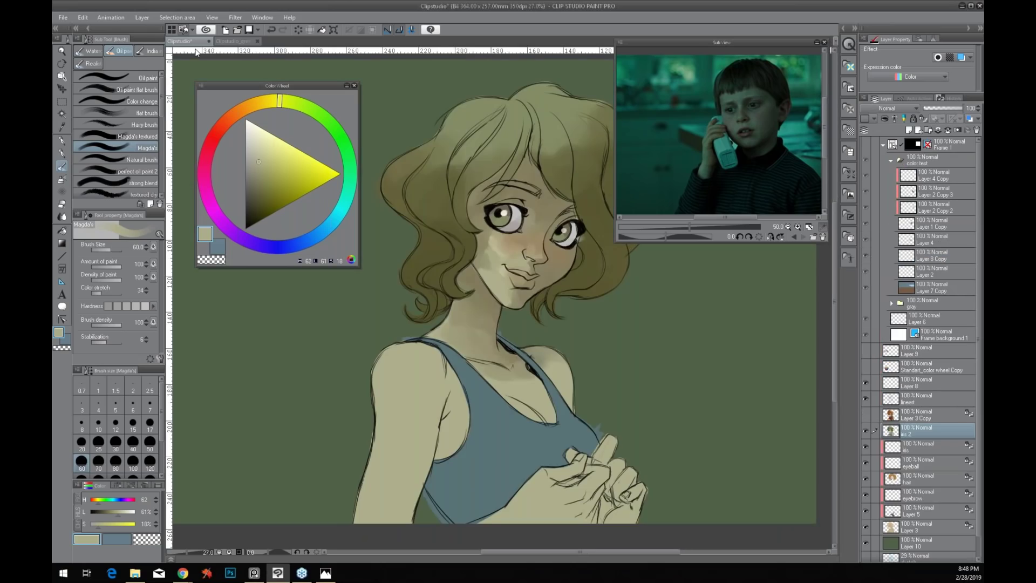
left_click(865, 430)
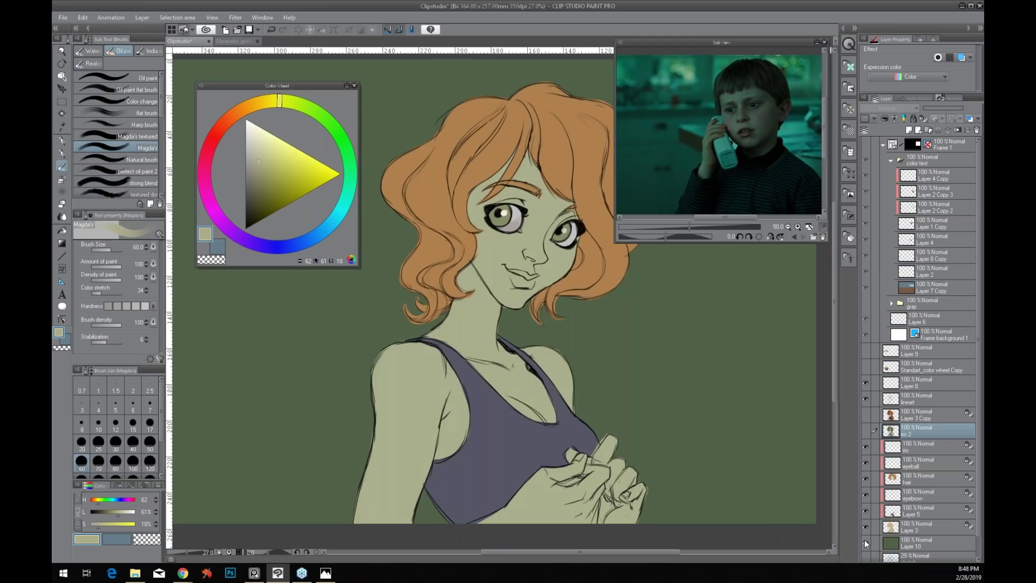
left_click(864, 539)
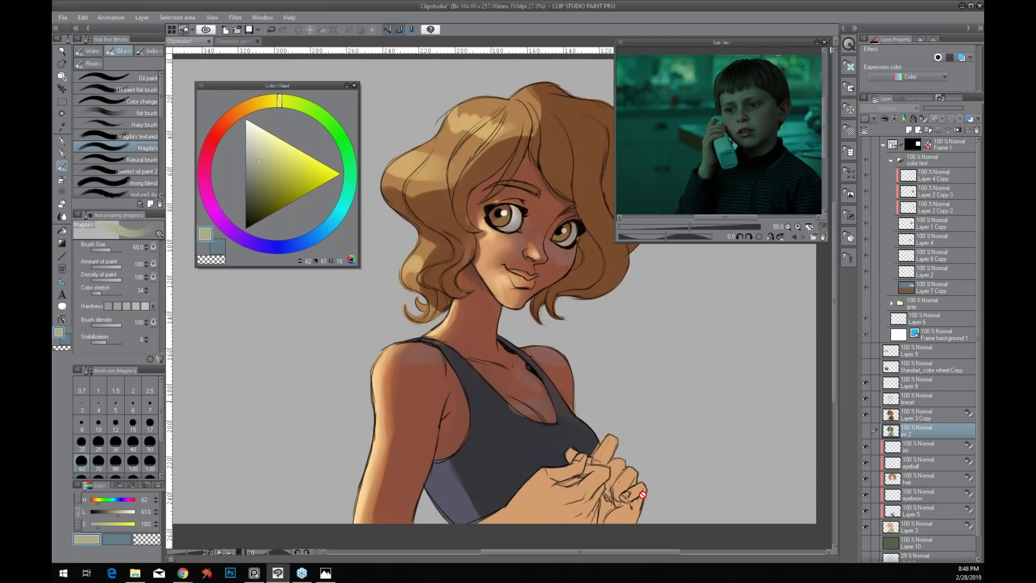
Compare the warm-lit portrait, checked in mirrored view, with the green-lit portrait in Clipstudio_green by switching between the two documents
key("h")
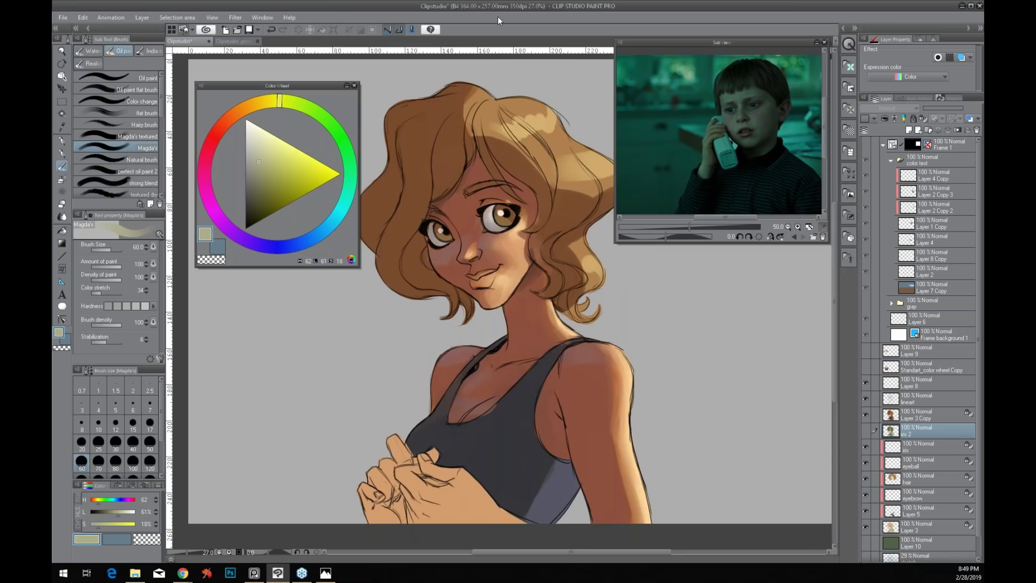
key("h")
left_click(229, 43)
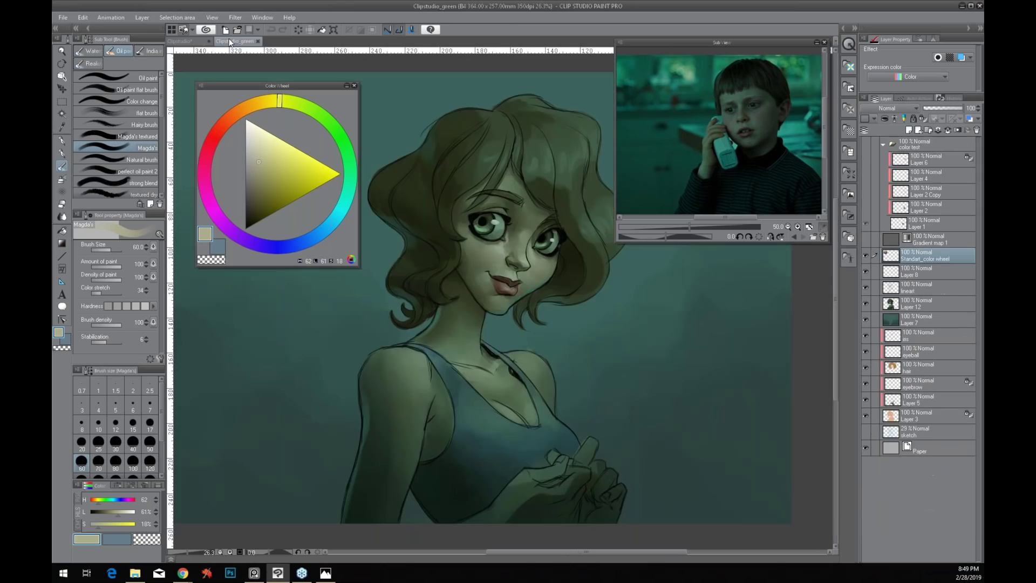
left_click(182, 41)
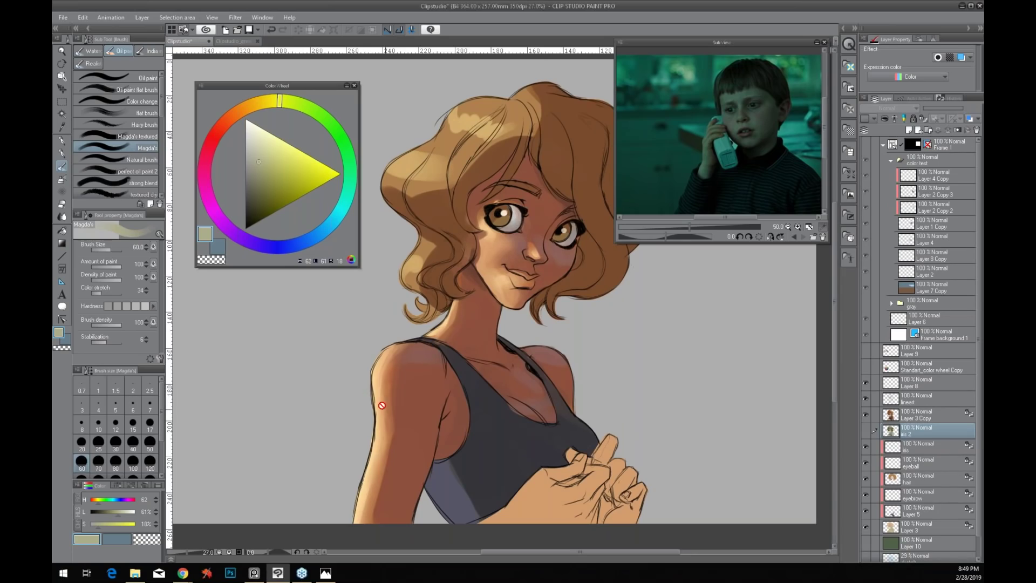
left_click(219, 42)
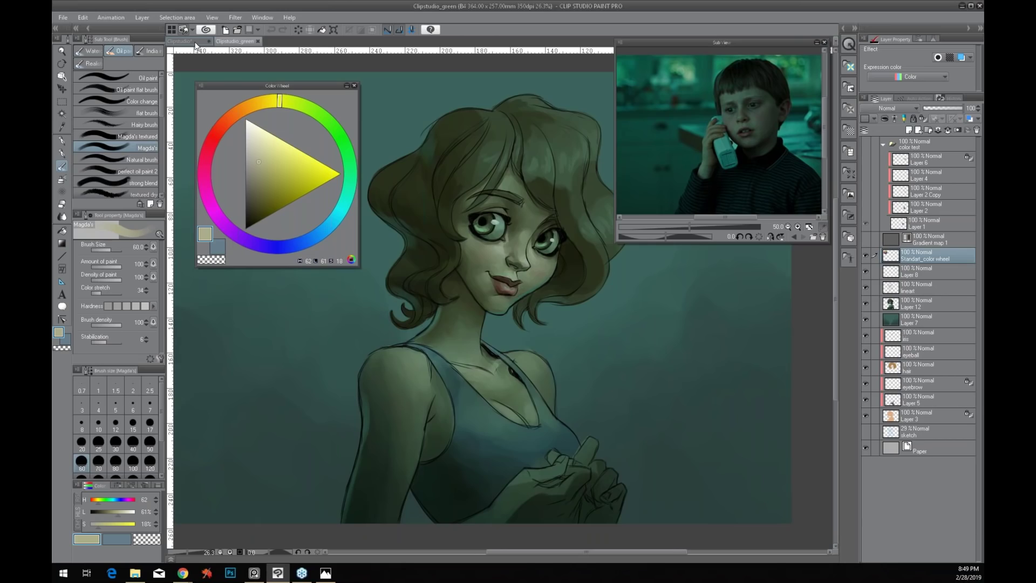
left_click(196, 43)
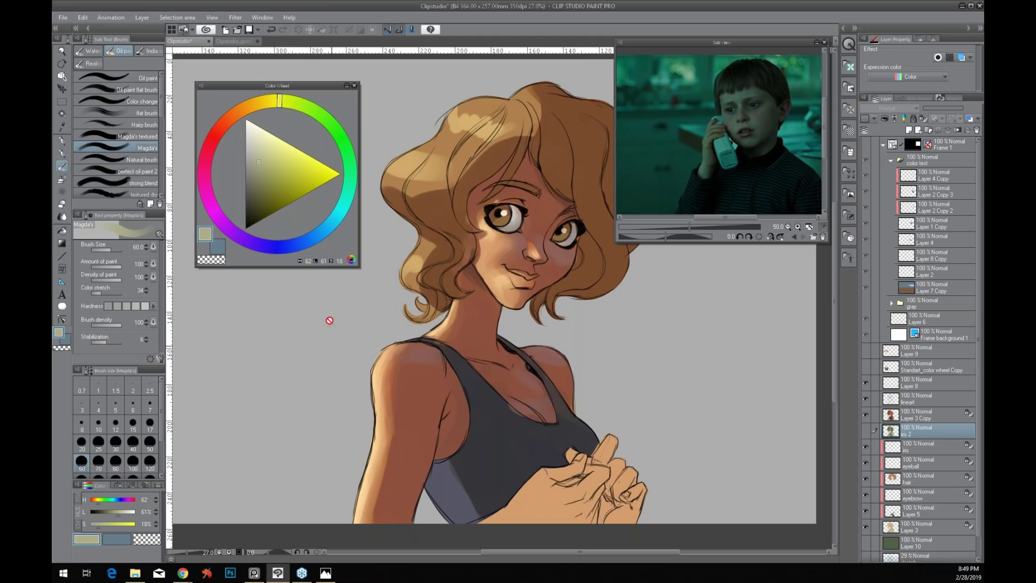
Move the color wheel clear of the portrait and alternate between Clipstudio_green and Clipstudio to compare their skin tones
left_click_drag(242, 86, 234, 64)
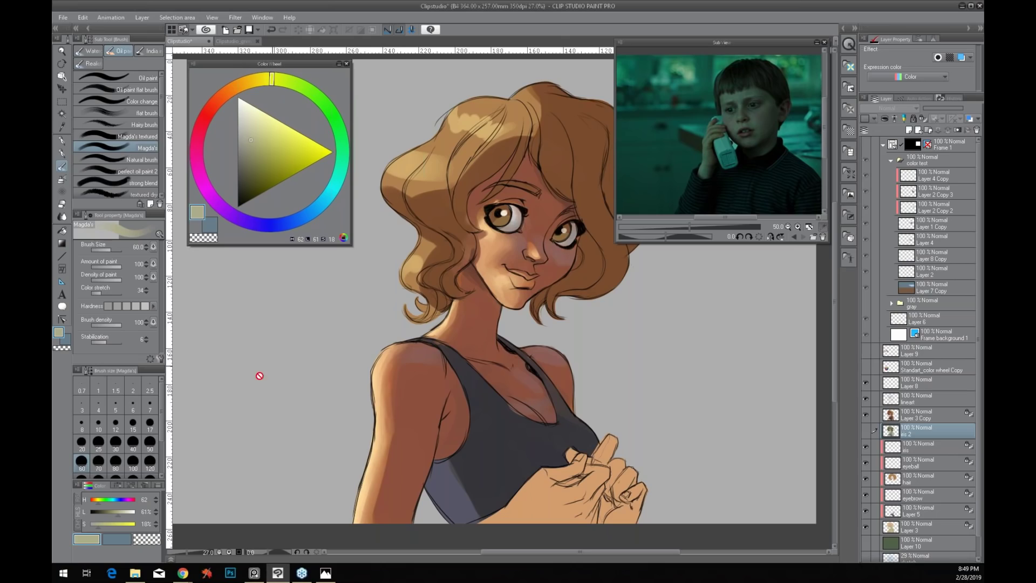
left_click(232, 41)
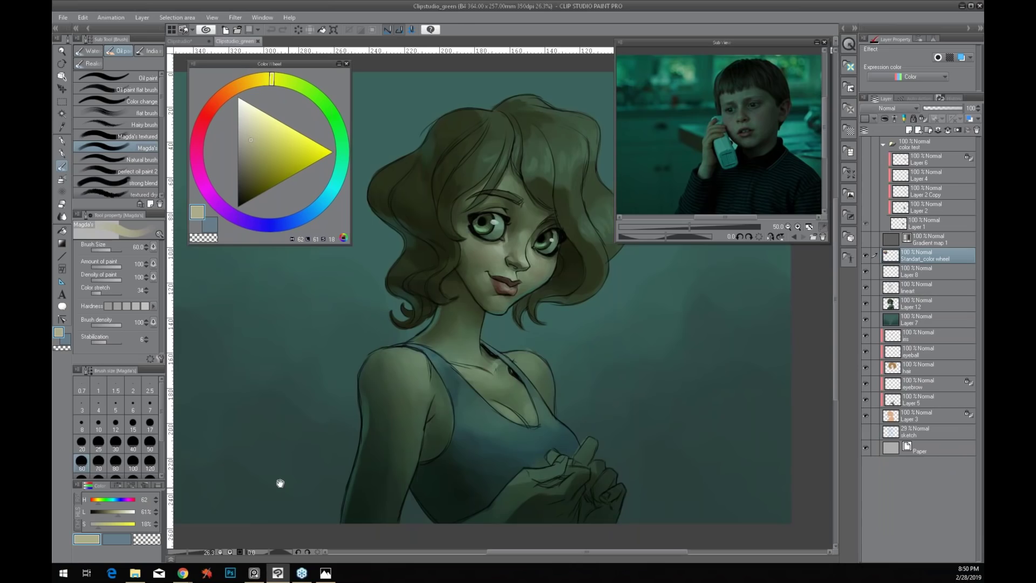
left_click_drag(280, 482, 273, 486)
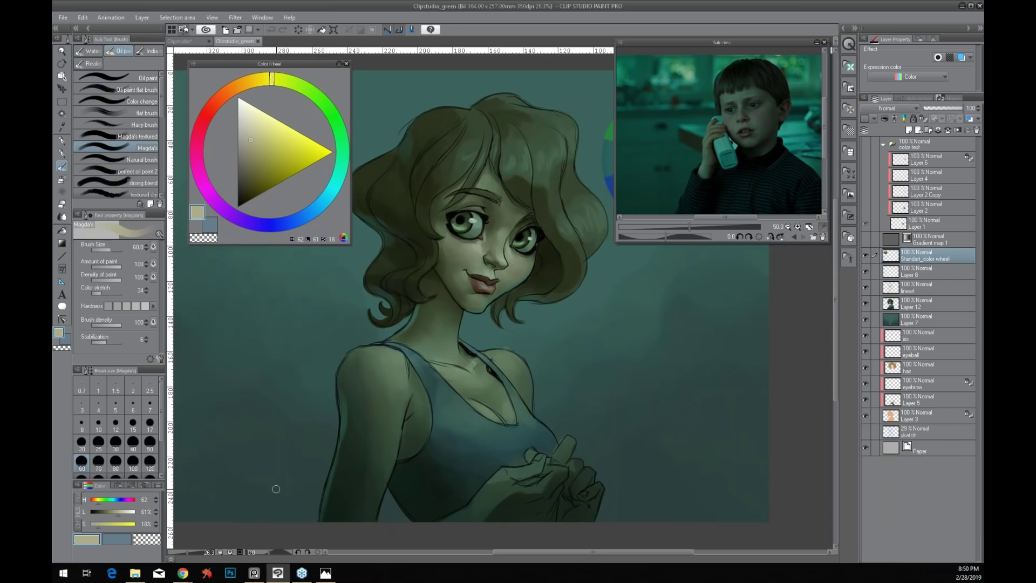
left_click(199, 42)
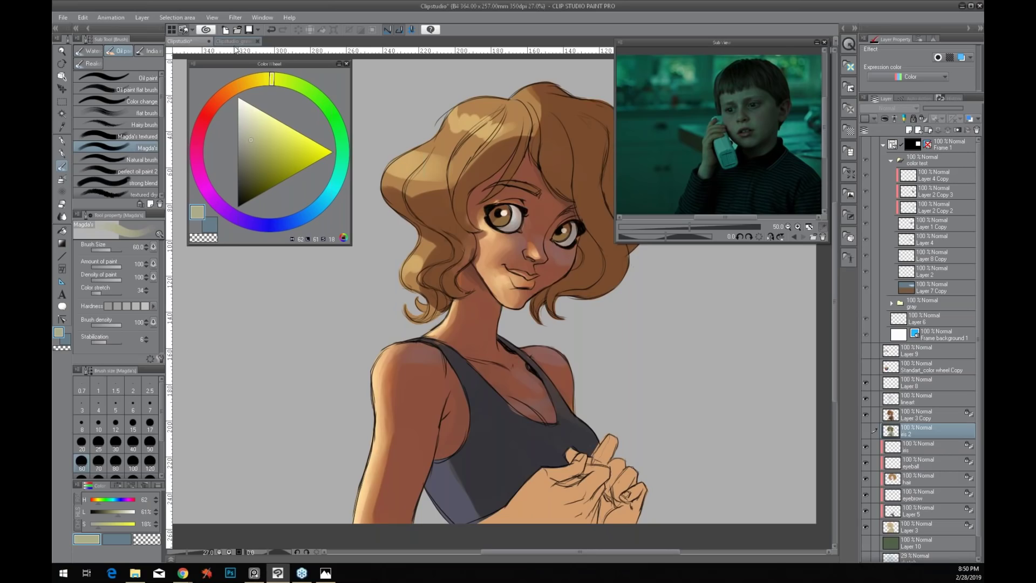
left_click(235, 42)
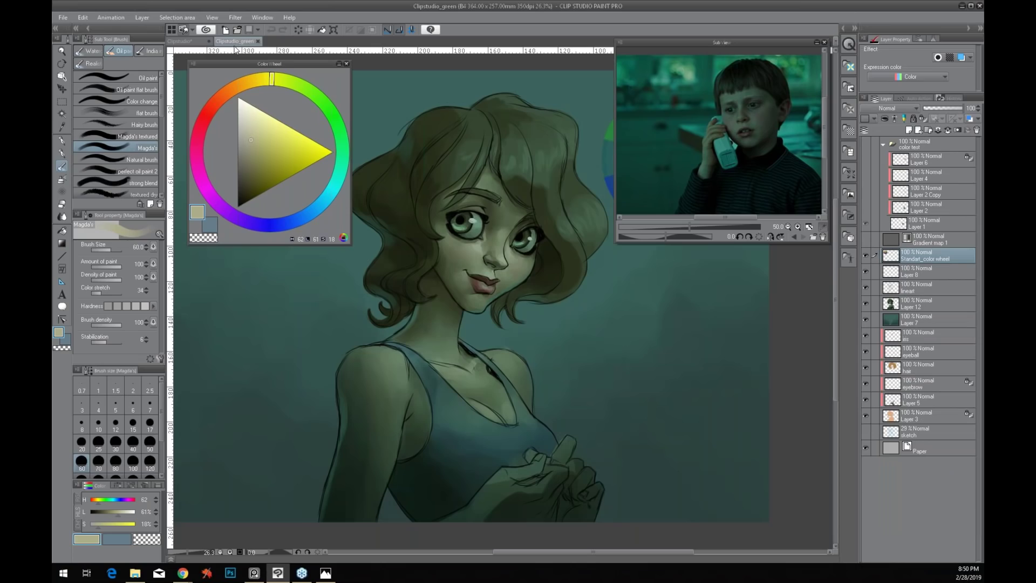
left_click(197, 42)
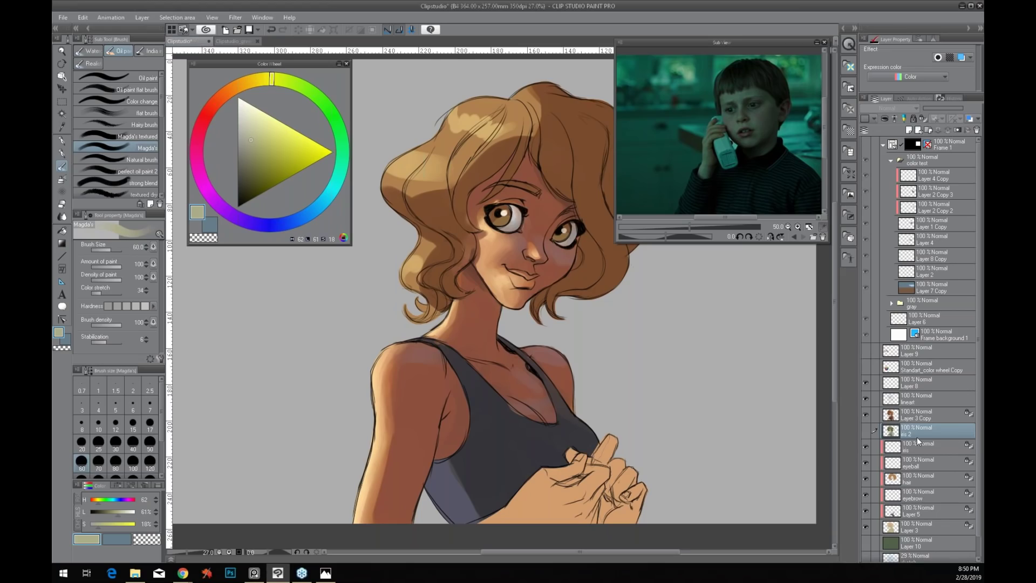
Select Layer 3 Copy and examine the warm-lit portrait in the Navigator window, closing it when finished
key("alt+bracketright")
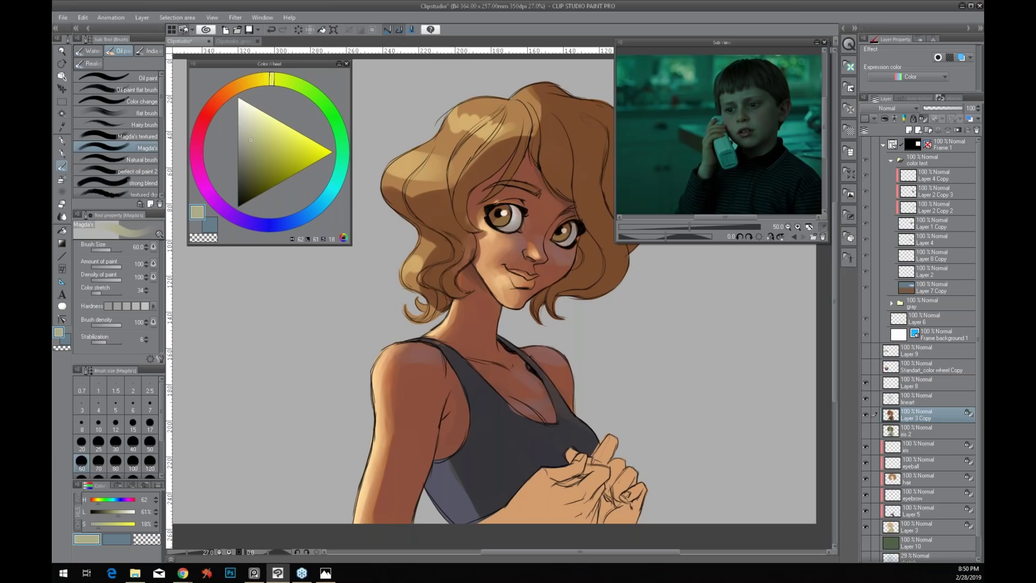
left_click_drag(292, 16, 358, 178)
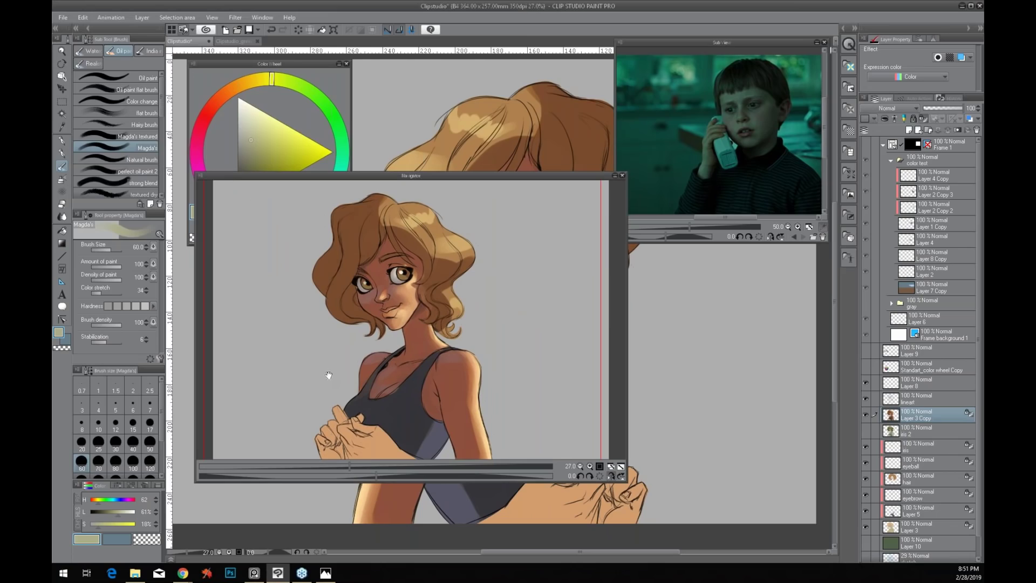
left_click_drag(319, 174, 365, 88)
left_click(438, 21)
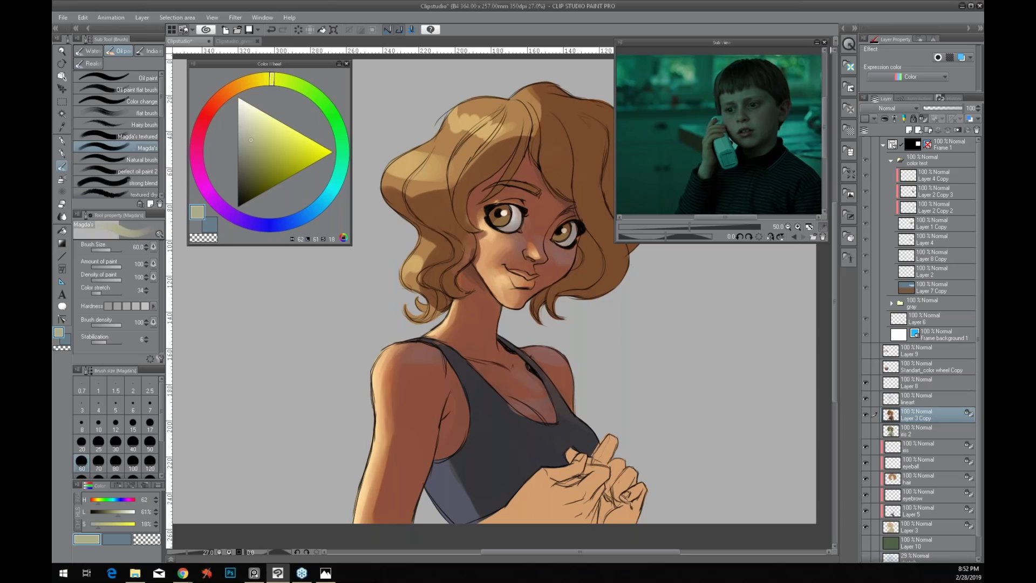
Hide Layer 3 Copy and the clipped color layers, and fill the Layer 3 silhouette with the peach tone sampled from the hair area
left_click(865, 416)
left_click(865, 428)
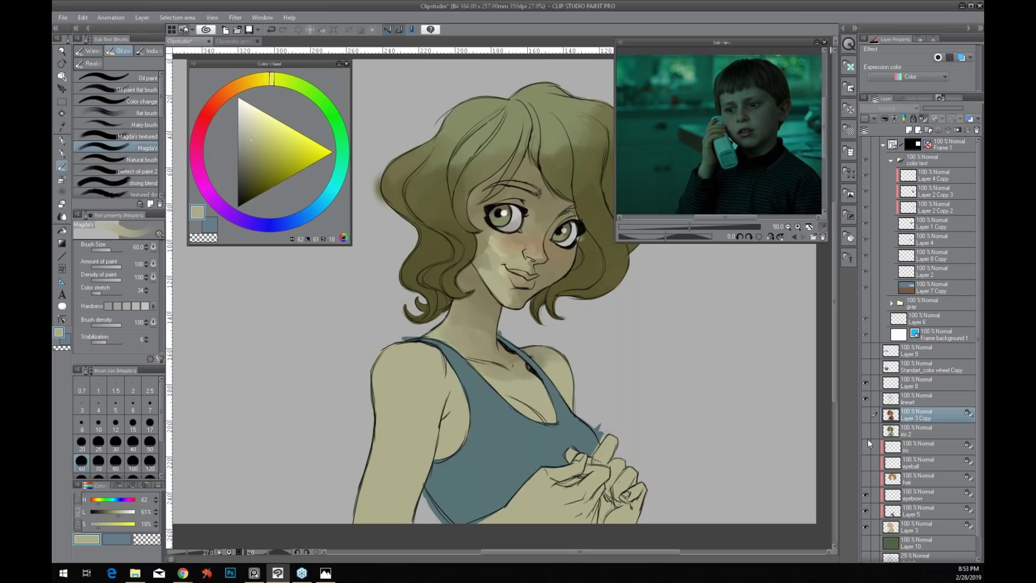
left_click_drag(864, 499, 865, 511)
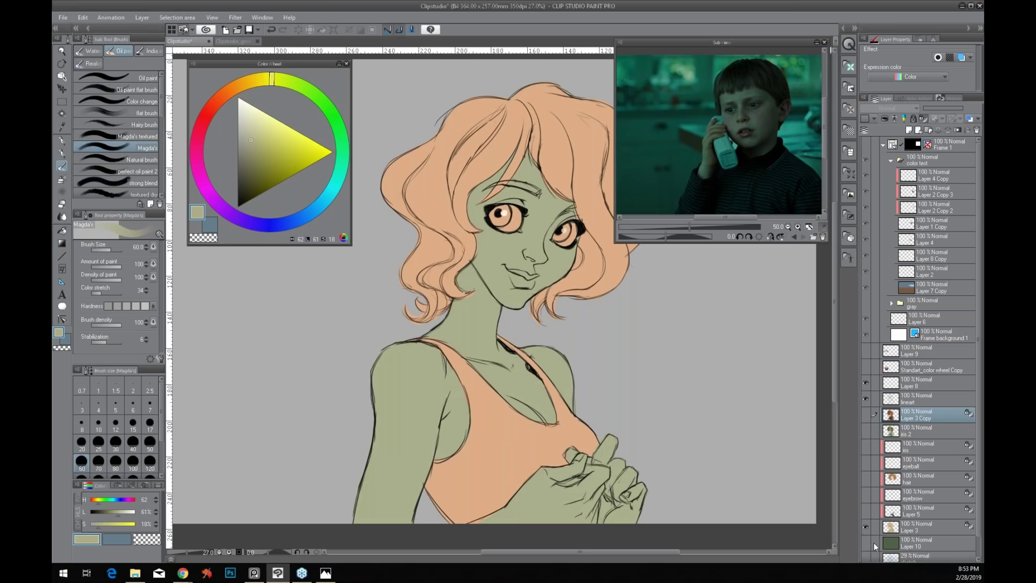
left_click(436, 215, "alt")
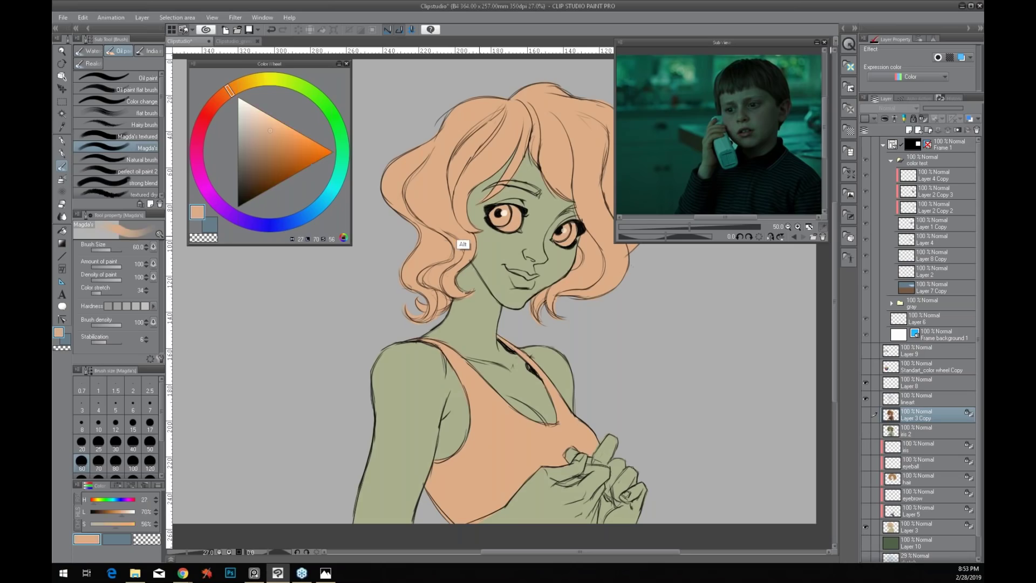
left_click(904, 533)
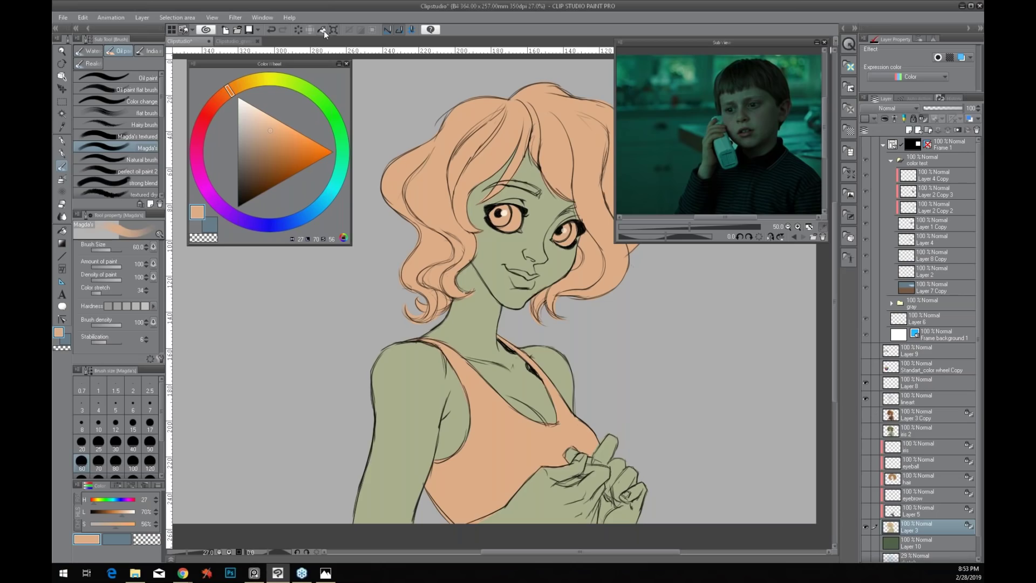
key("alt+BackSpace")
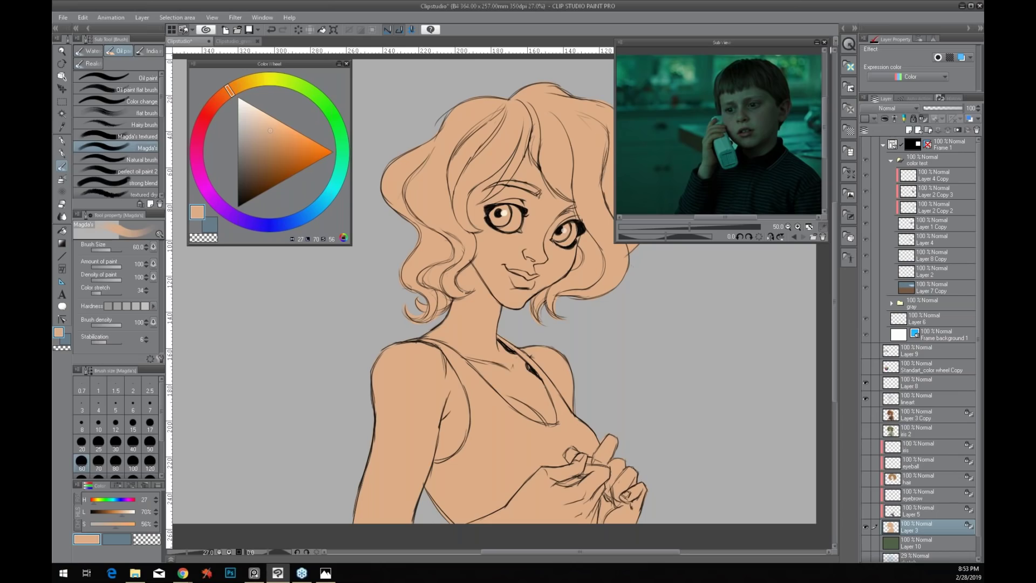
Choose the G-pen, select Layer 5, and show the clothing, eyebrow, hair, eyeball and iris layers over the peach base
left_click(62, 141)
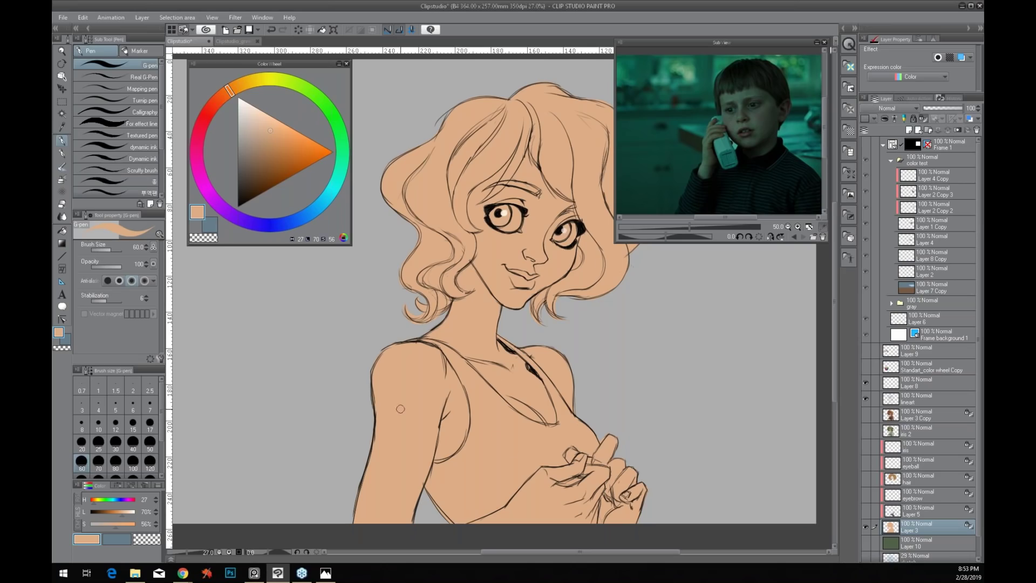
left_click(866, 511)
left_click(925, 513)
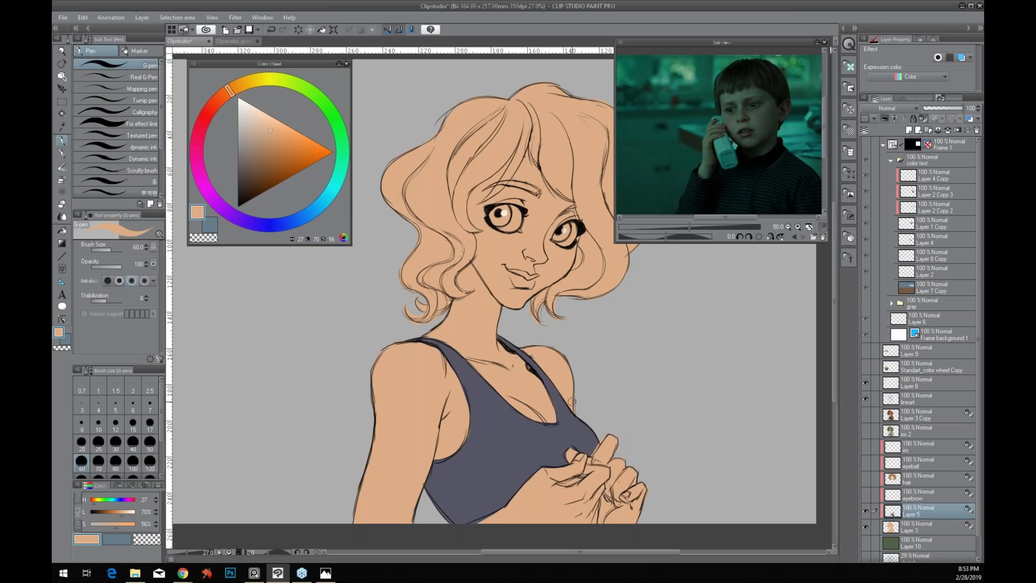
left_click(866, 494)
left_click(865, 478)
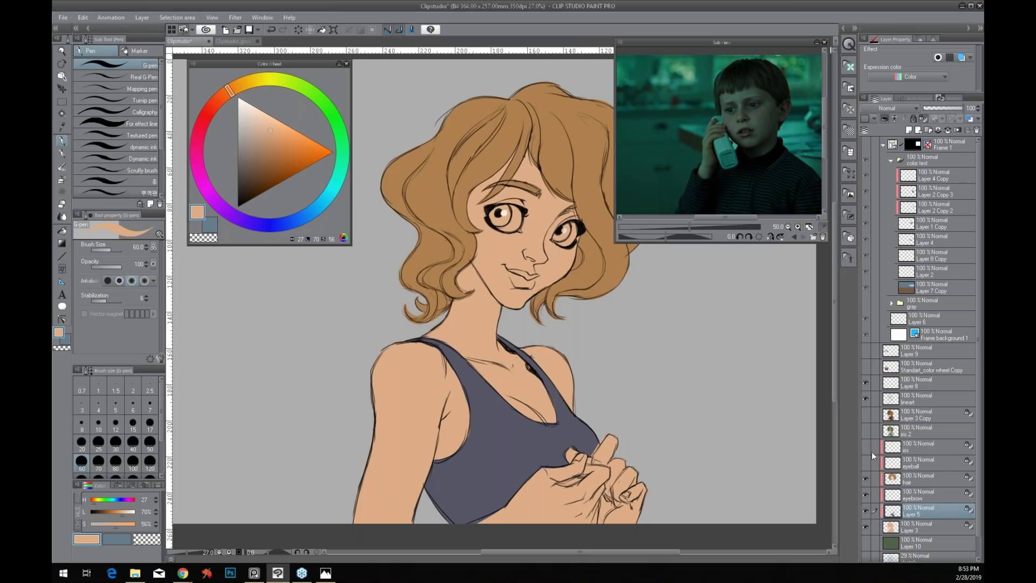
left_click(865, 445)
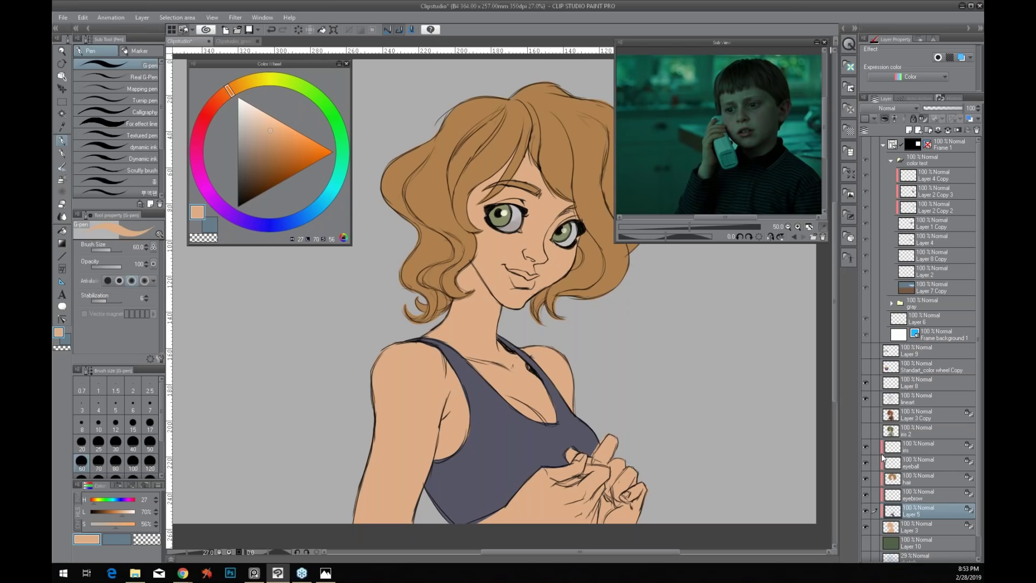
Select the Layer 3 silhouette and subtract the clothing, hair and eye layers so only the skin is selected
left_click(893, 524, "ctrl")
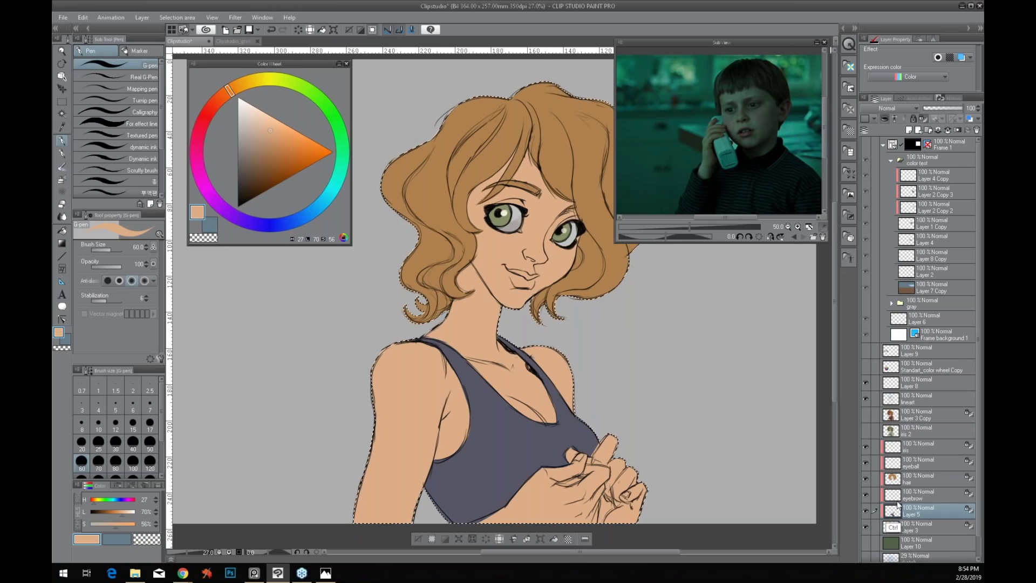
key("ctrl+alt")
left_click(934, 522, "ctrl+alt")
left_click(902, 479, "ctrl+alt")
left_click(889, 445, "ctrl+alt")
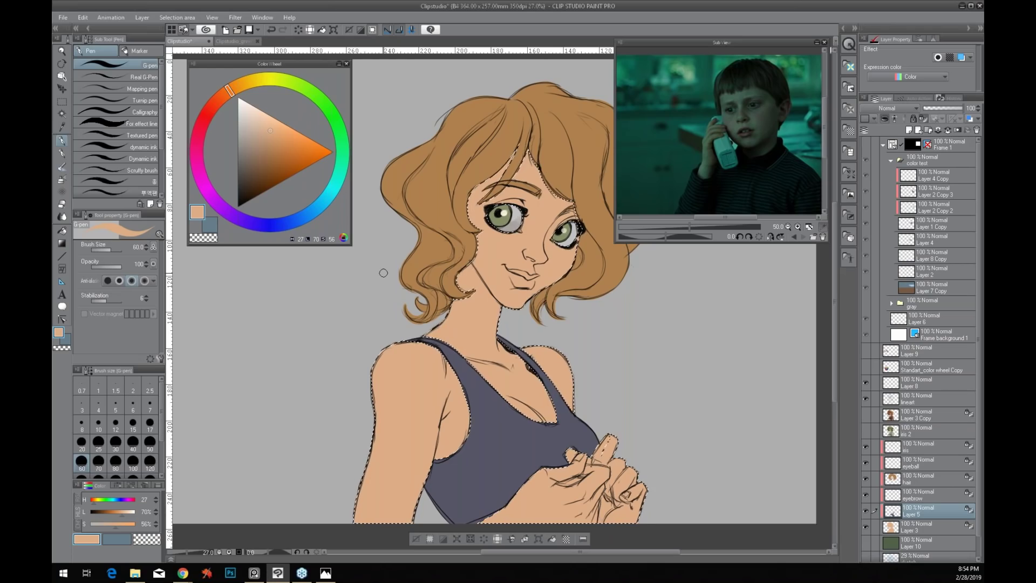
key("ctrl+z")
key("ctrl+z")
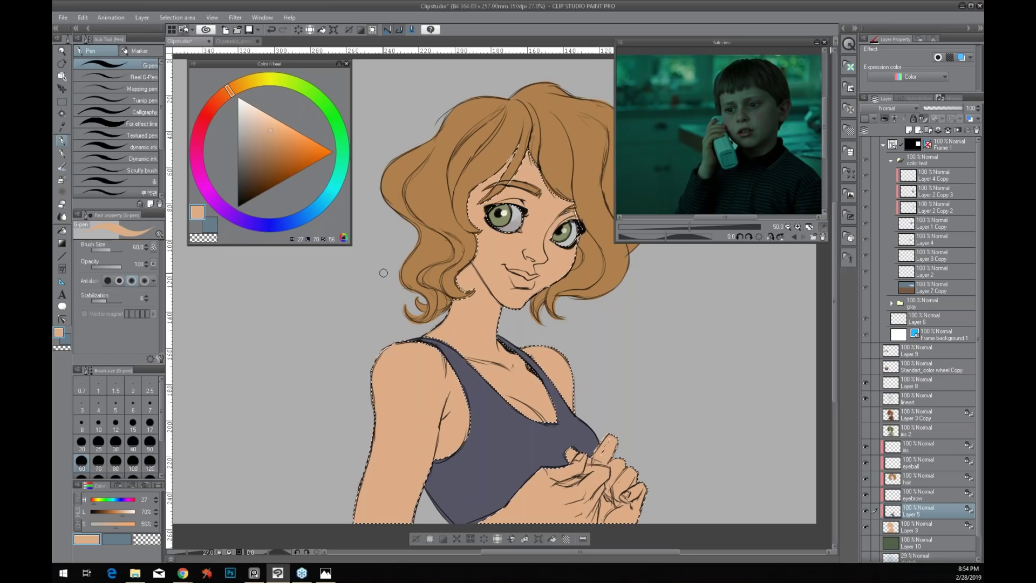
key("ctrl+z")
key("ctrl+z")
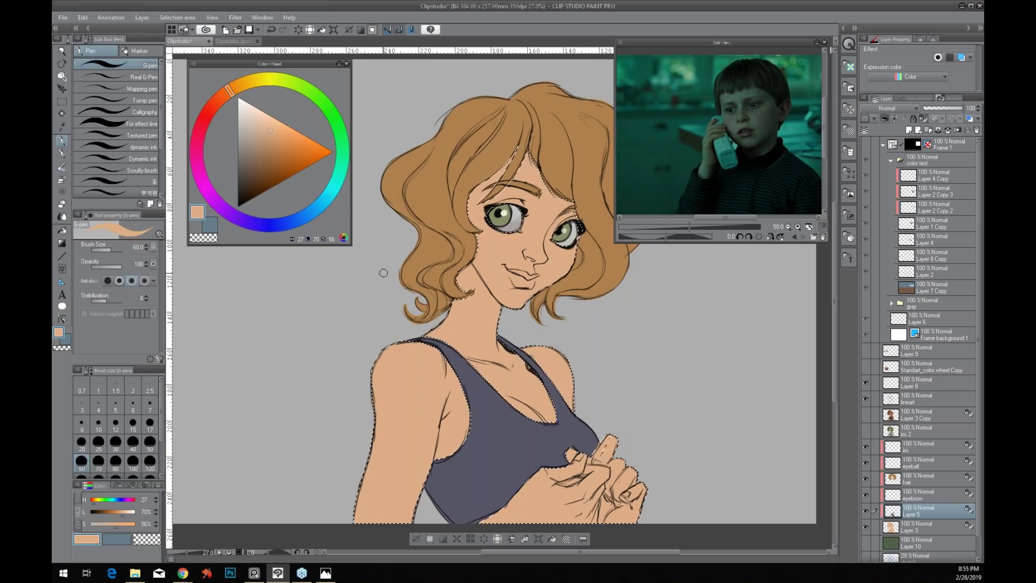
key("ctrl+z")
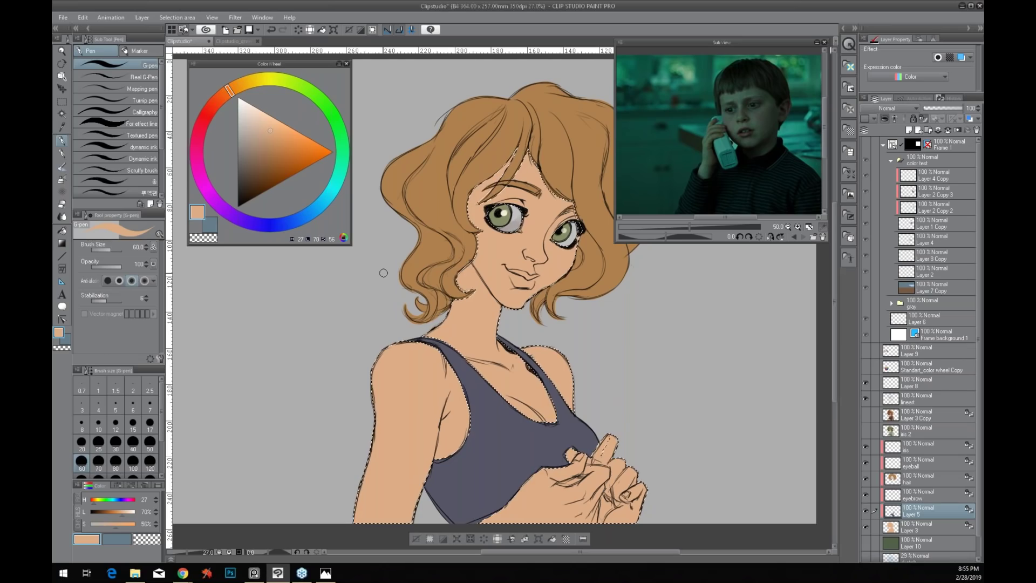
key("ctrl+z")
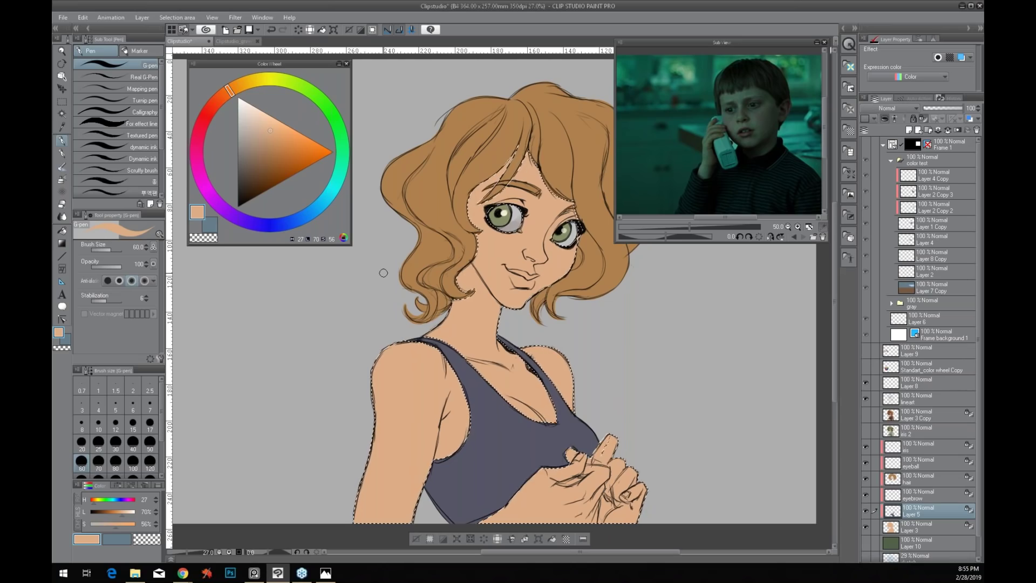
key("ctrl+z")
Compare the Clipstudio_green portrait with and without line work by toggling the lineart layer's visibility
left_click(241, 43)
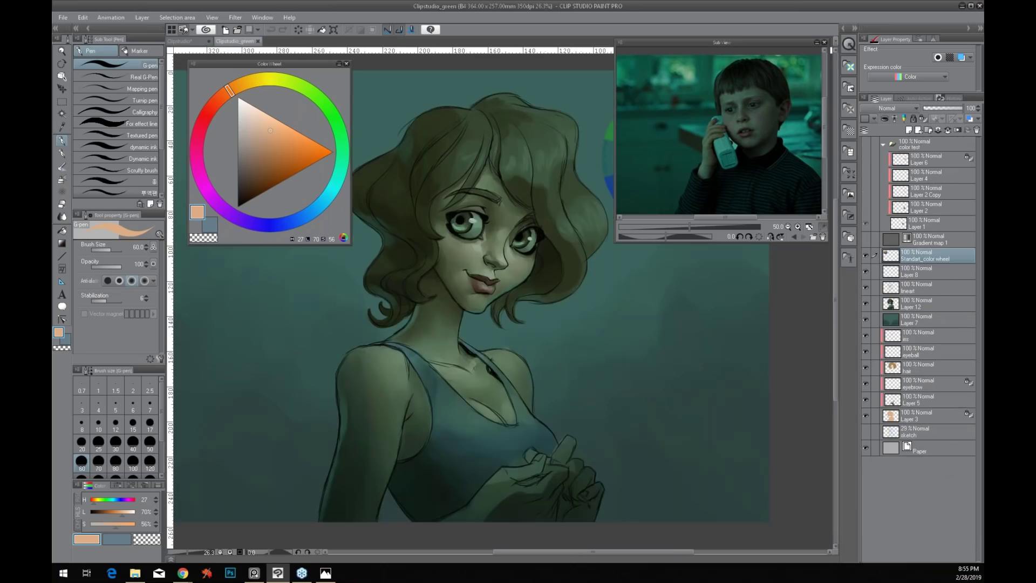
left_click(866, 286)
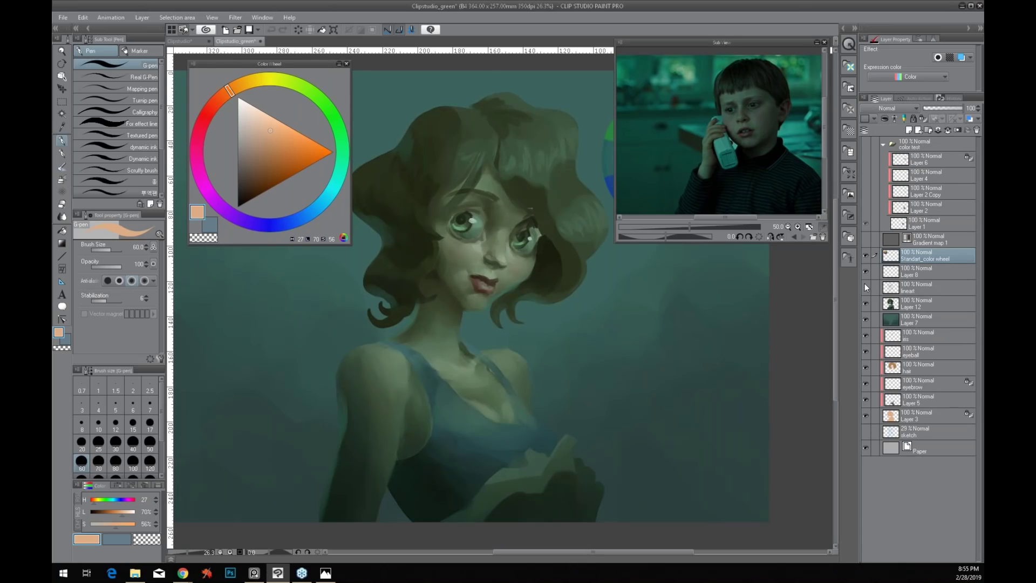
left_click(865, 286)
left_click(865, 286)
left_click(865, 286)
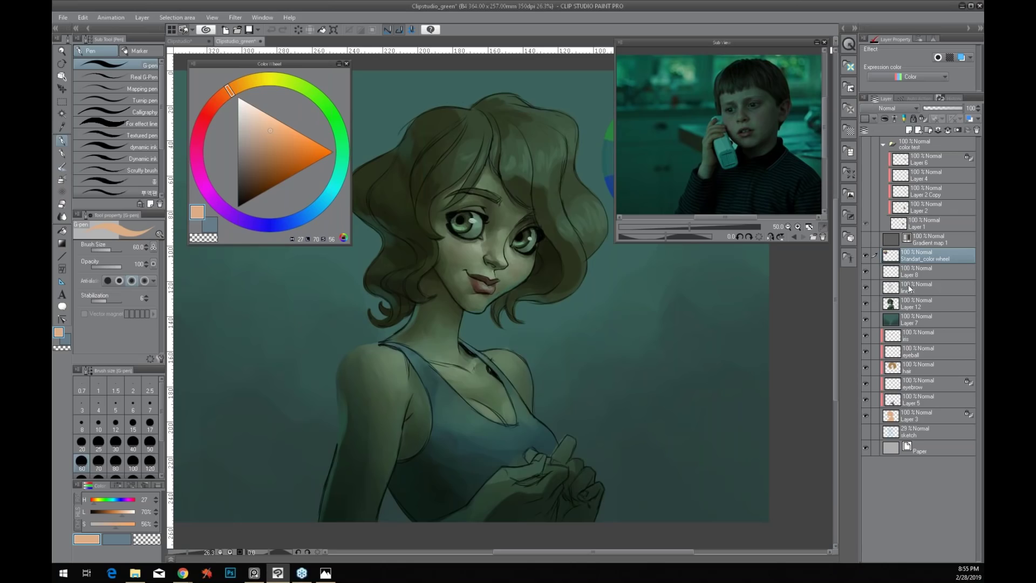
Lower the lineart layer's opacity to 18% and restore it to 100%
left_click(908, 284)
left_click_drag(963, 108, 928, 111)
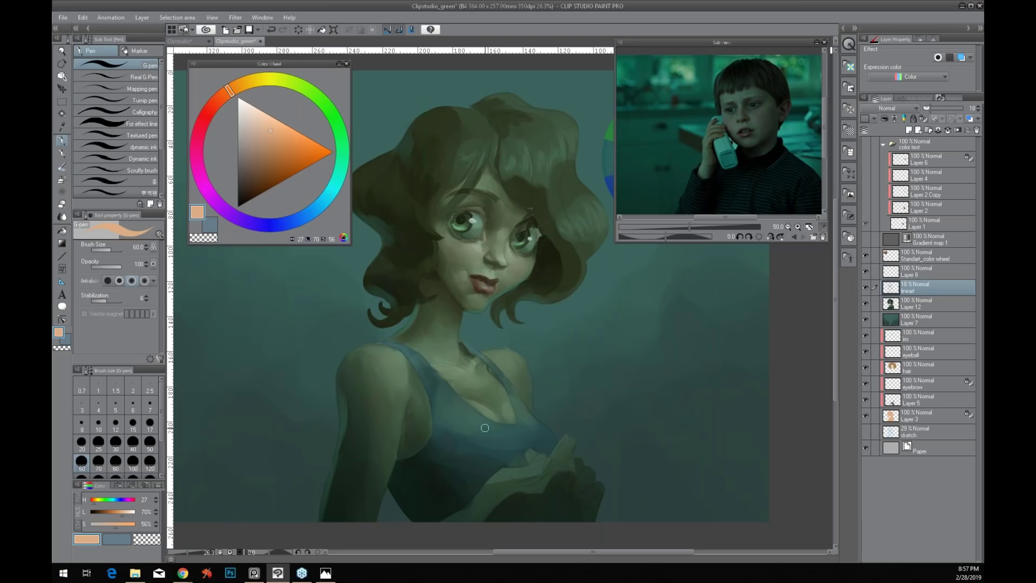
left_click_drag(939, 110, 975, 102)
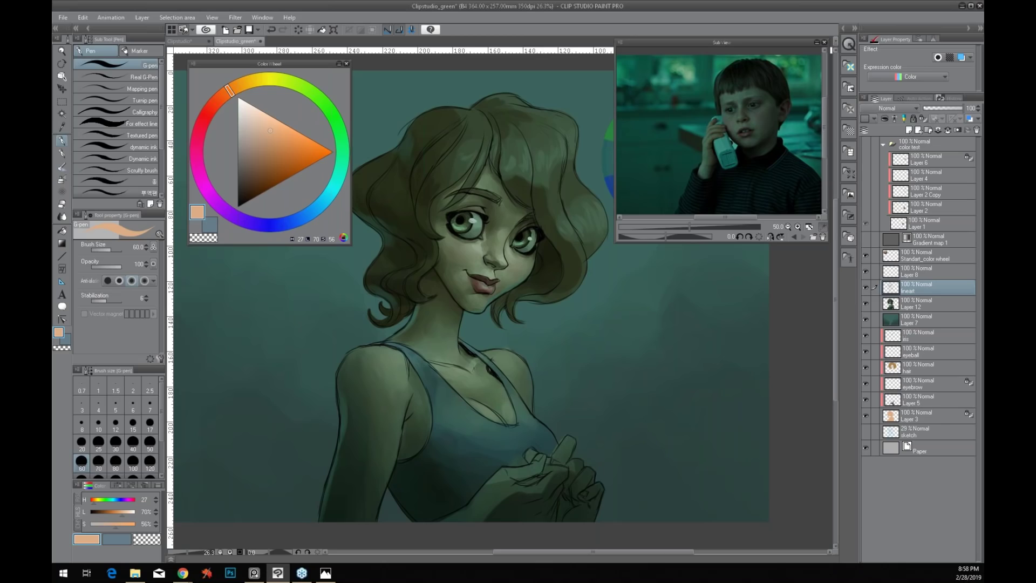
Return to the Clipstudio document and clear the skin selection
left_click(186, 41)
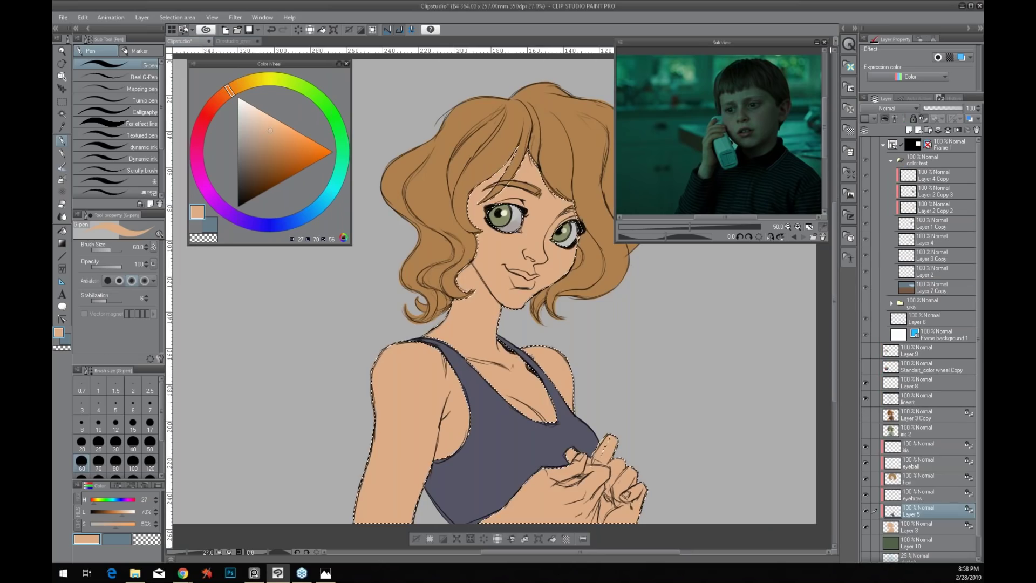
left_click(415, 539)
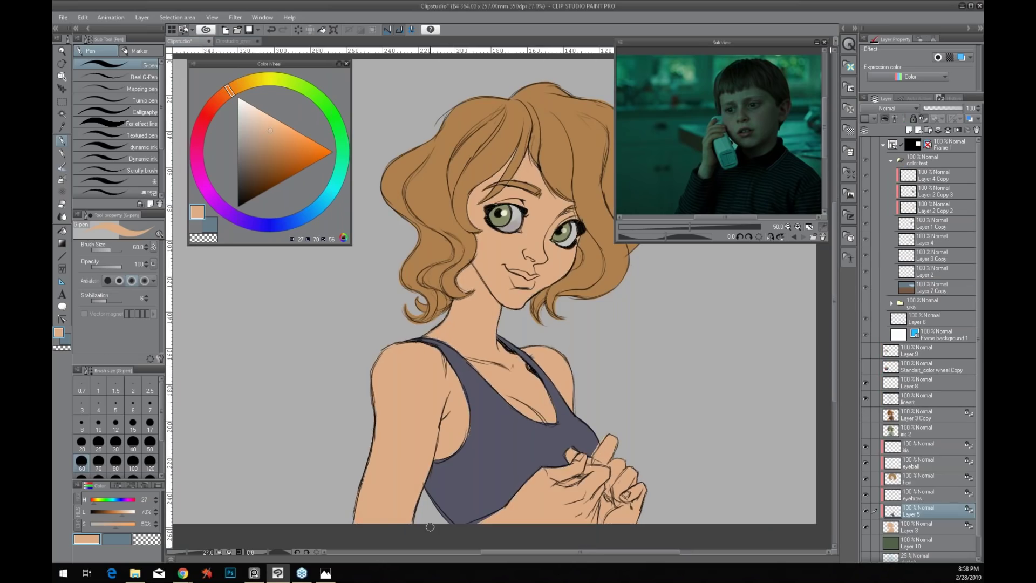